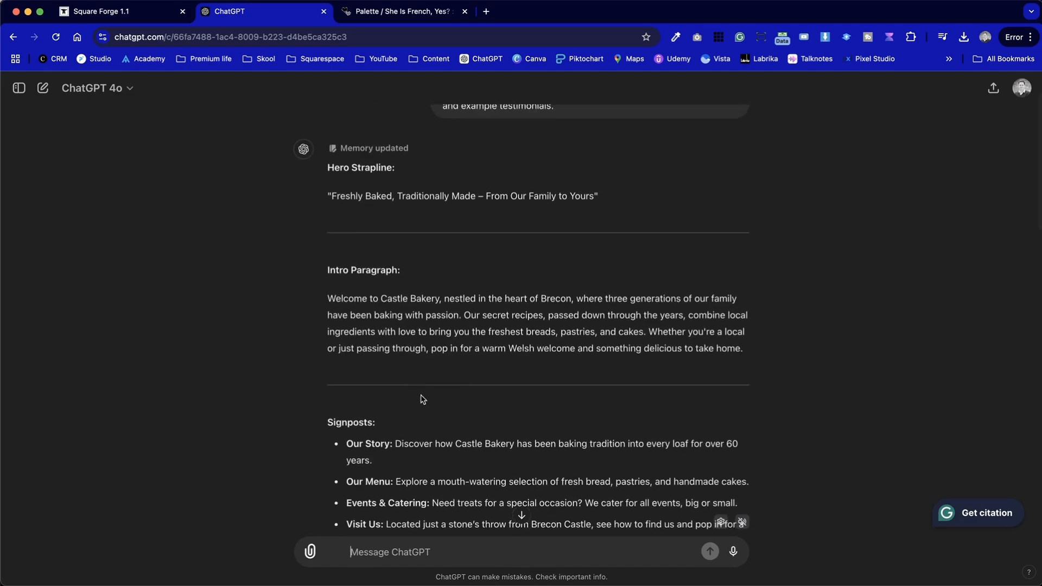
scroll(423, 399, down, 3)
Ask ChatGPT for a fictional address and contact details for the bakery
text(Give me fictional address and co)
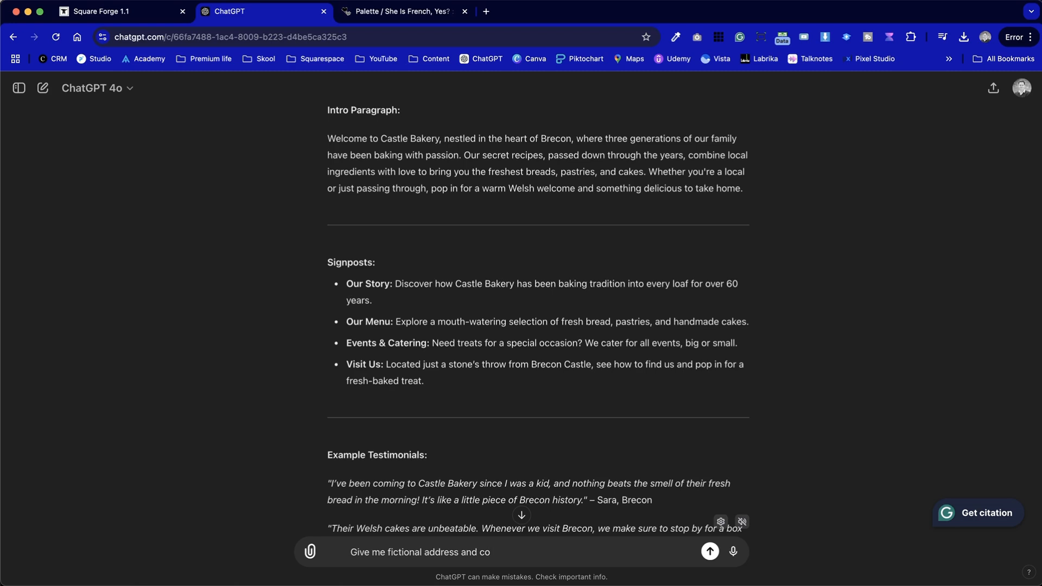
text(ntact details)
key(Return)
click(132, 13)
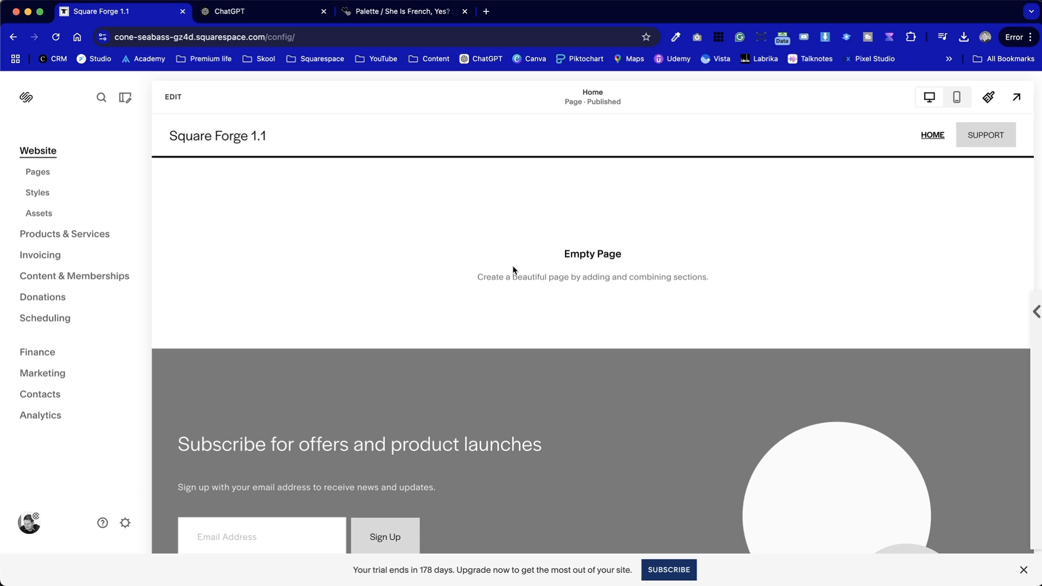
click(400, 14)
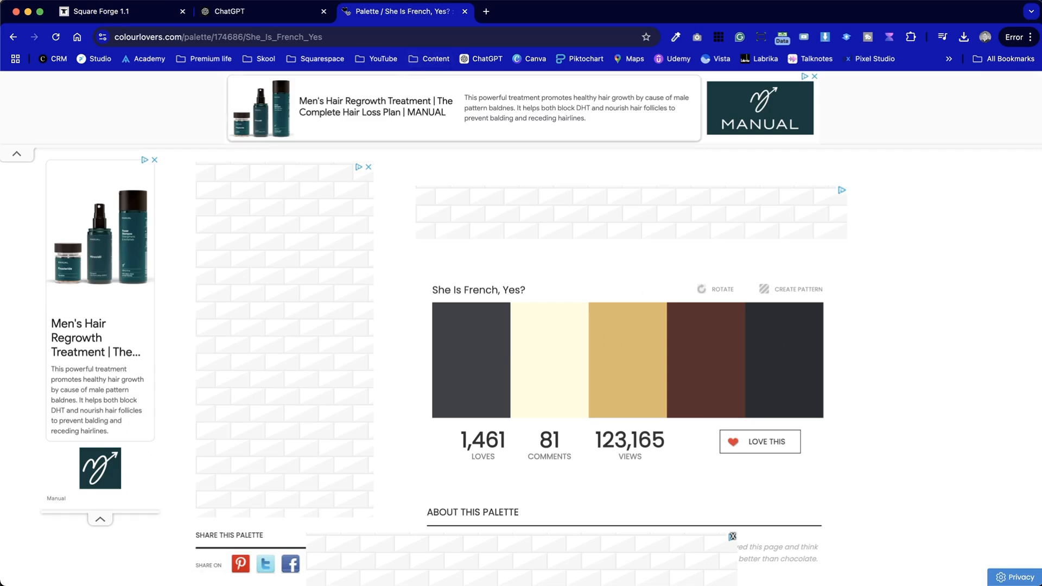
click(109, 16)
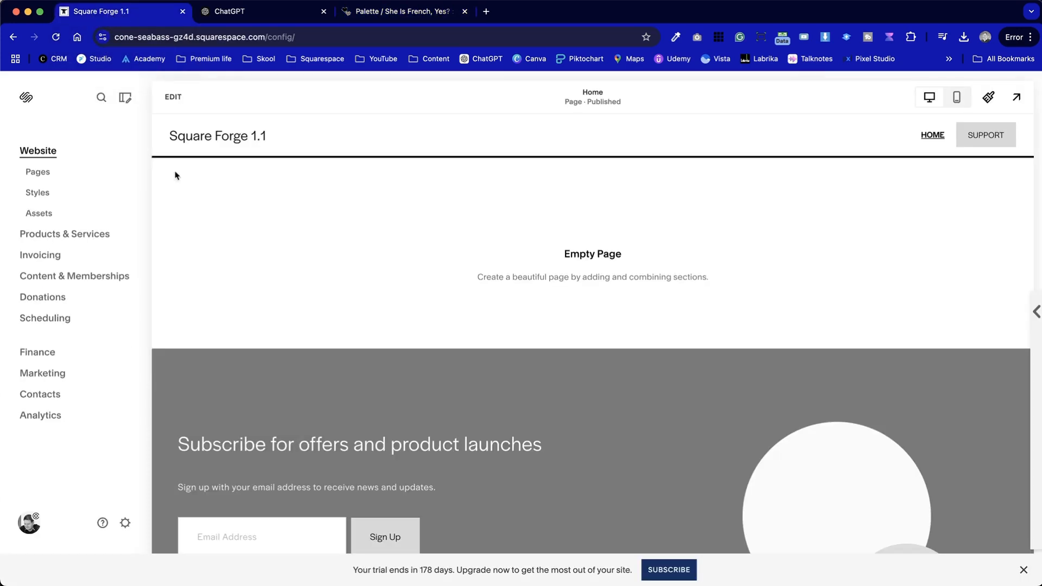
Open the site footer for editing and remove the dark newsletter sign-up section
click(172, 98)
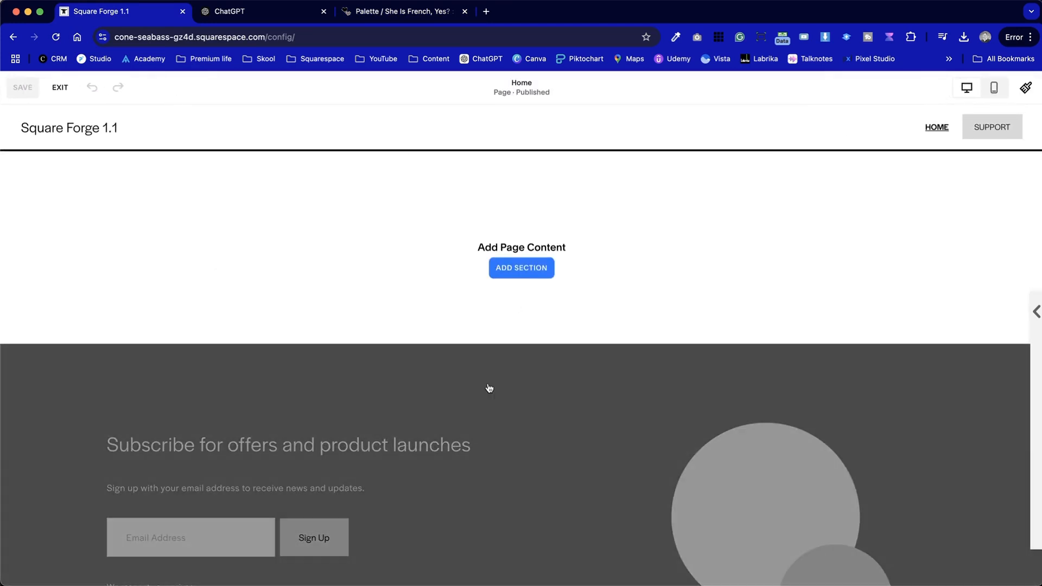
scroll(489, 388, down, 10)
click(488, 388)
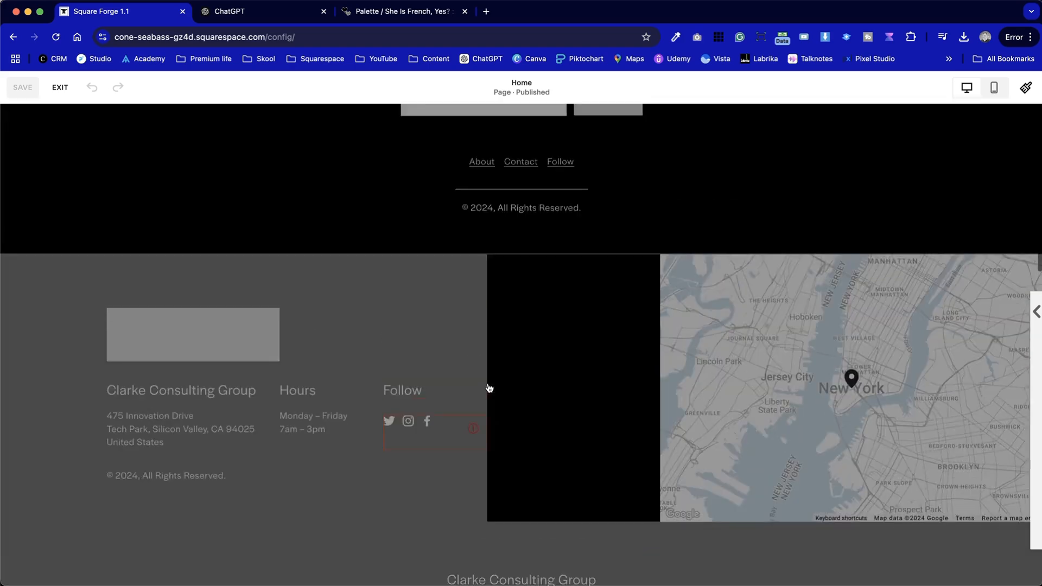
scroll(500, 353, up, 20)
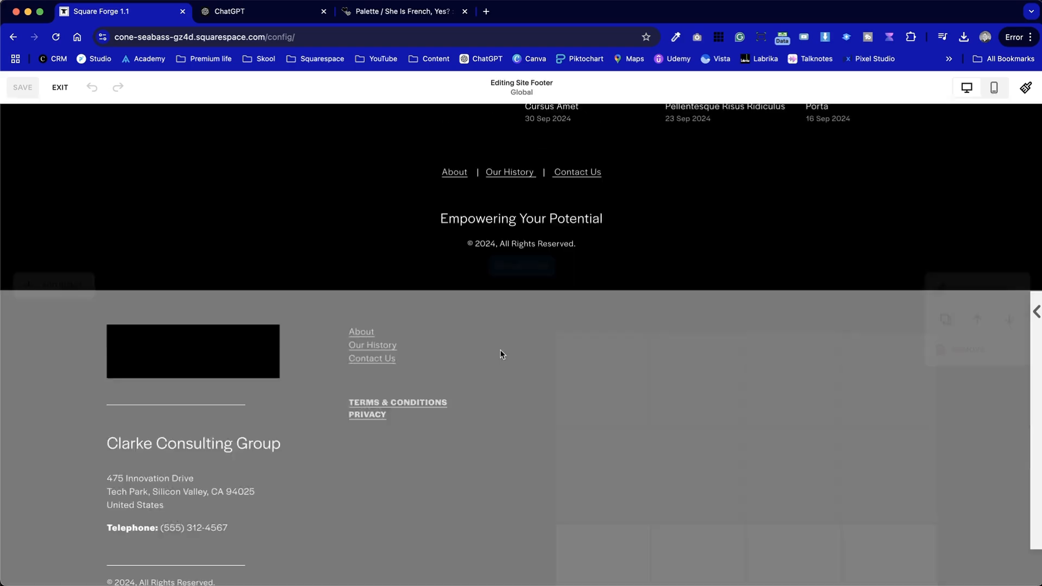
scroll(551, 268, up, 5)
scroll(550, 268, down, 1)
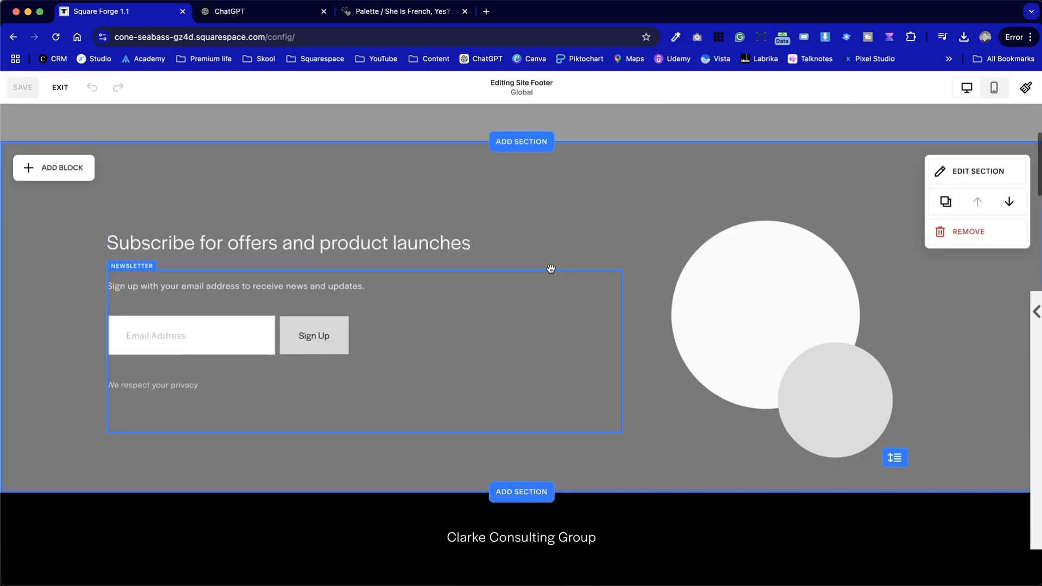
scroll(709, 356, down, 10)
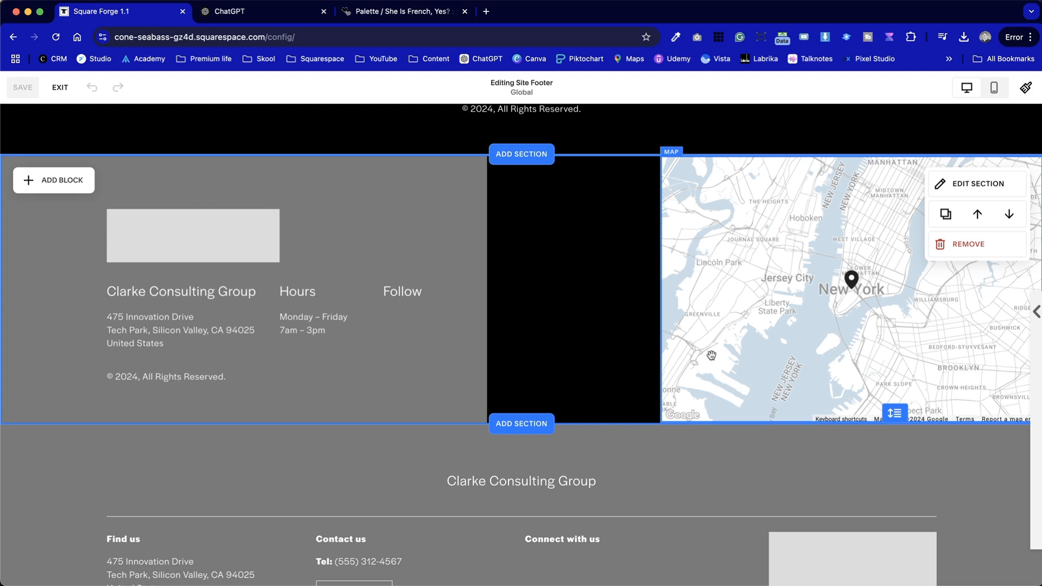
scroll(711, 355, down, 1)
scroll(710, 355, up, 3)
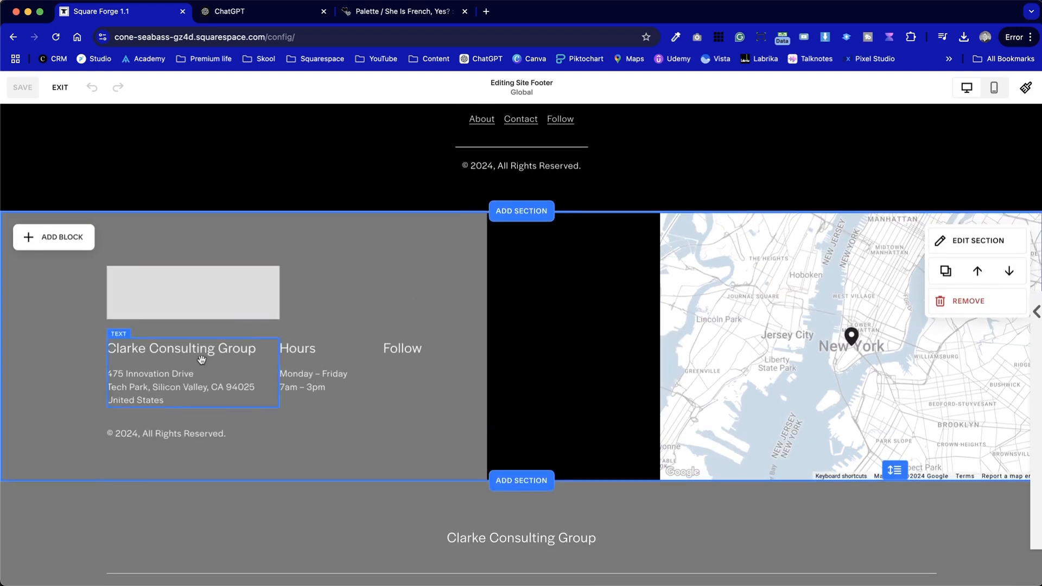
scroll(447, 407, up, 5)
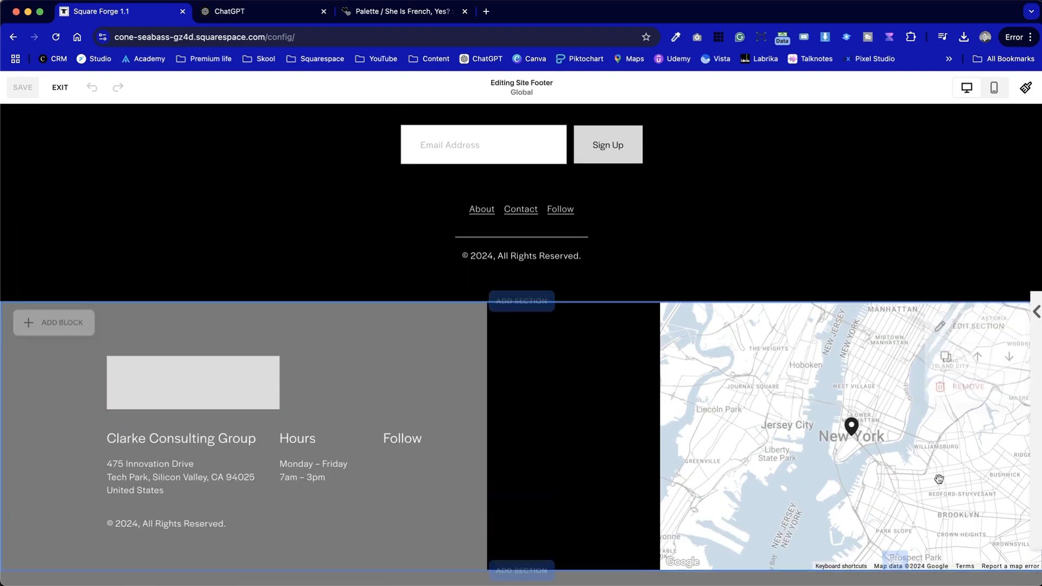
scroll(789, 213, up, 10)
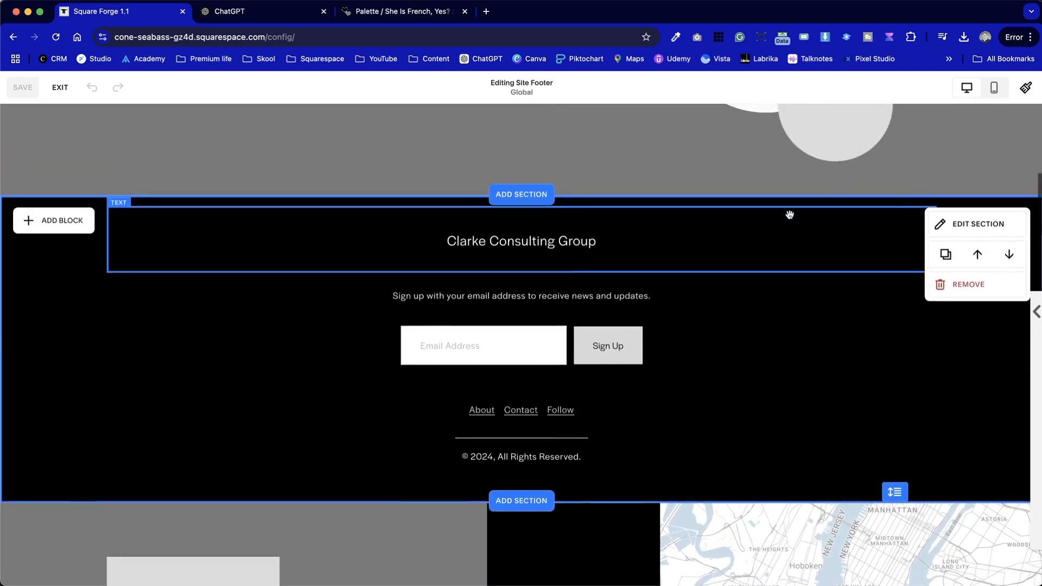
click(997, 301)
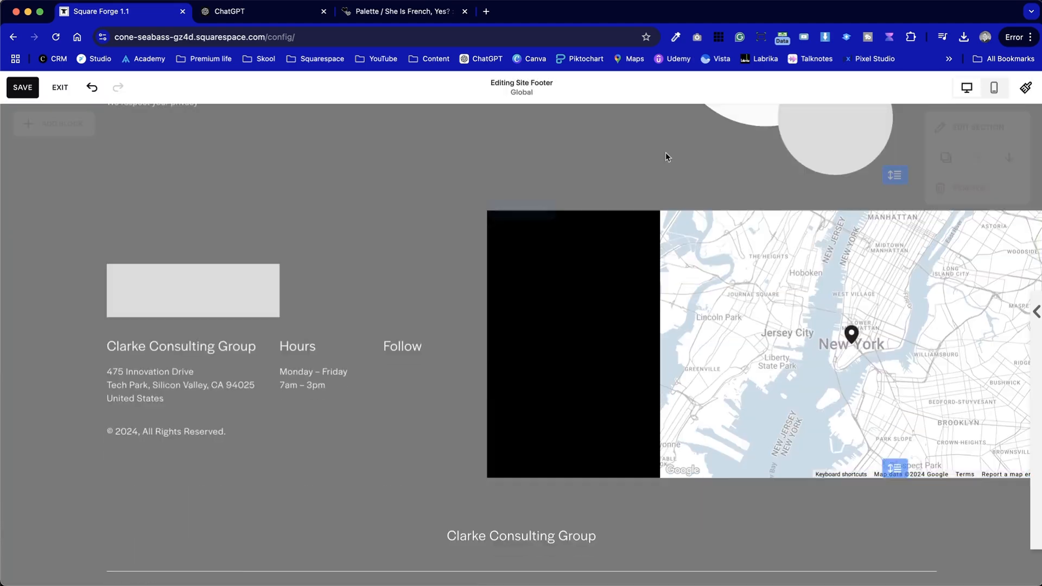
scroll(690, 163, up, 5)
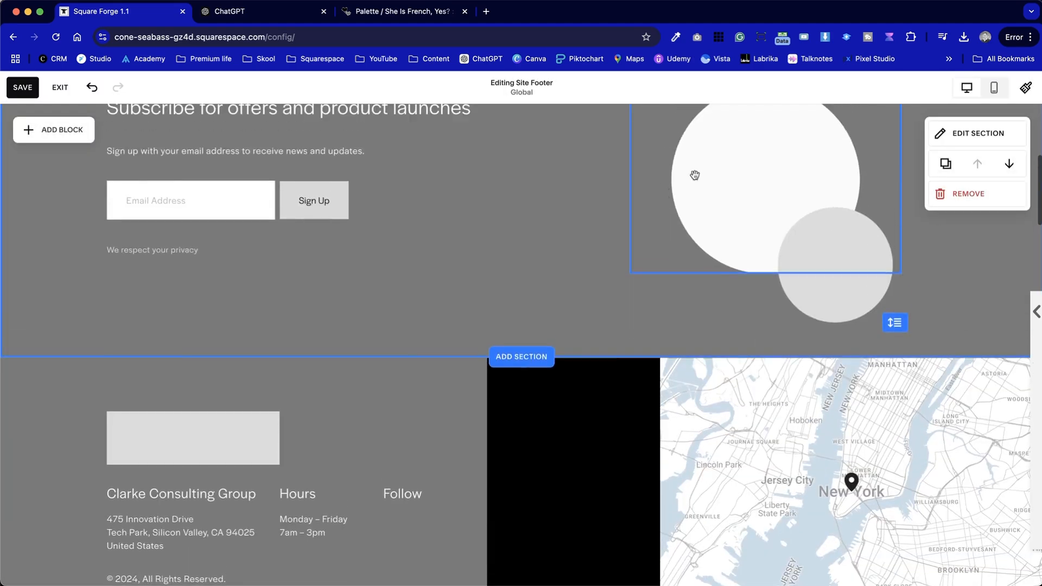
Remove the 'Subscribe for offers and product launches' section from the footer
click(979, 196)
click(585, 358)
scroll(584, 357, down, 2)
scroll(584, 357, up, 3)
Remove every footer section below the map section, then save the footer
click(966, 424)
click(585, 358)
click(966, 424)
click(585, 358)
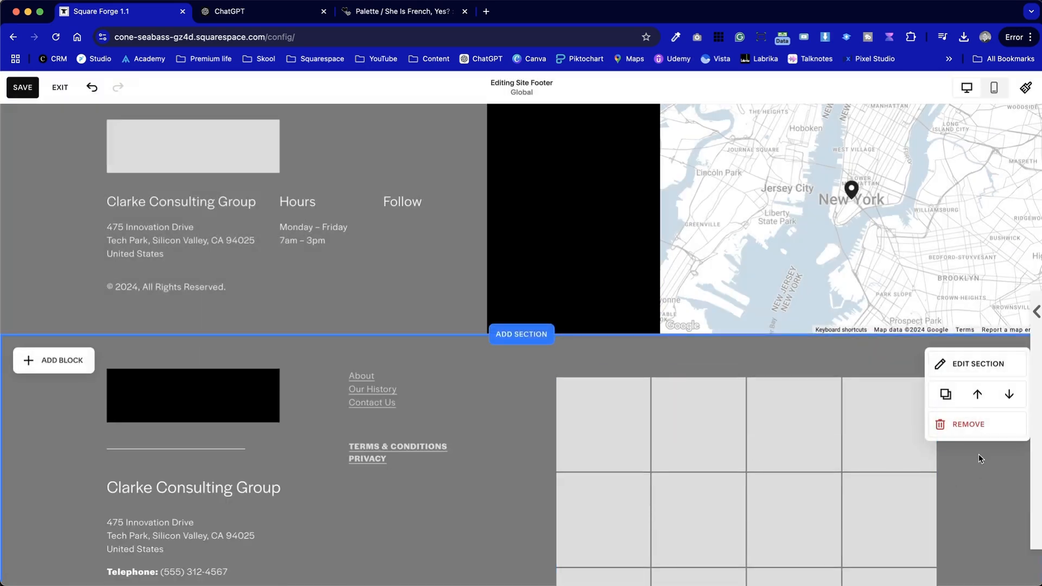
click(967, 422)
click(586, 358)
click(966, 424)
click(604, 359)
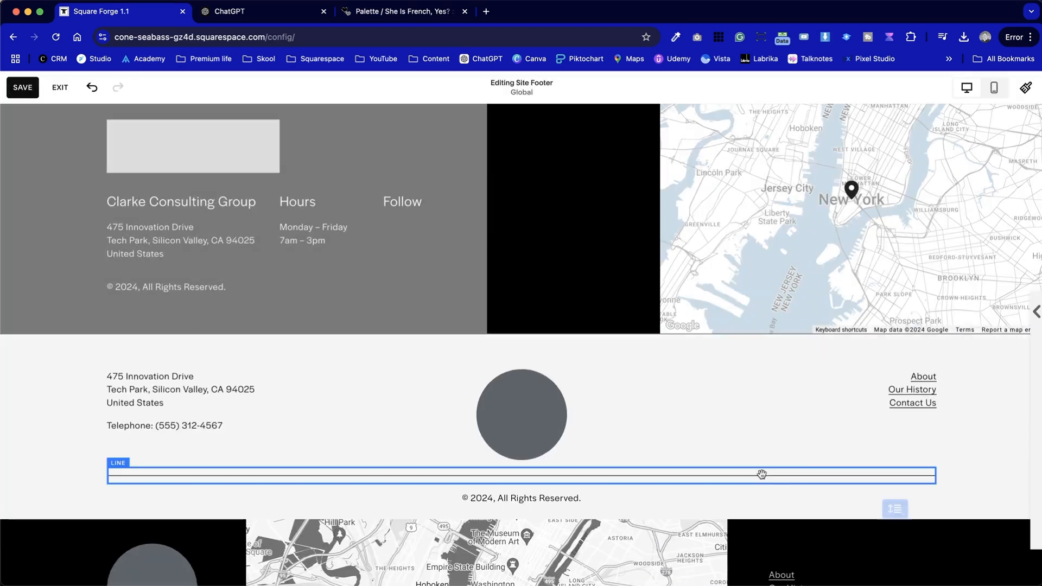
click(965, 423)
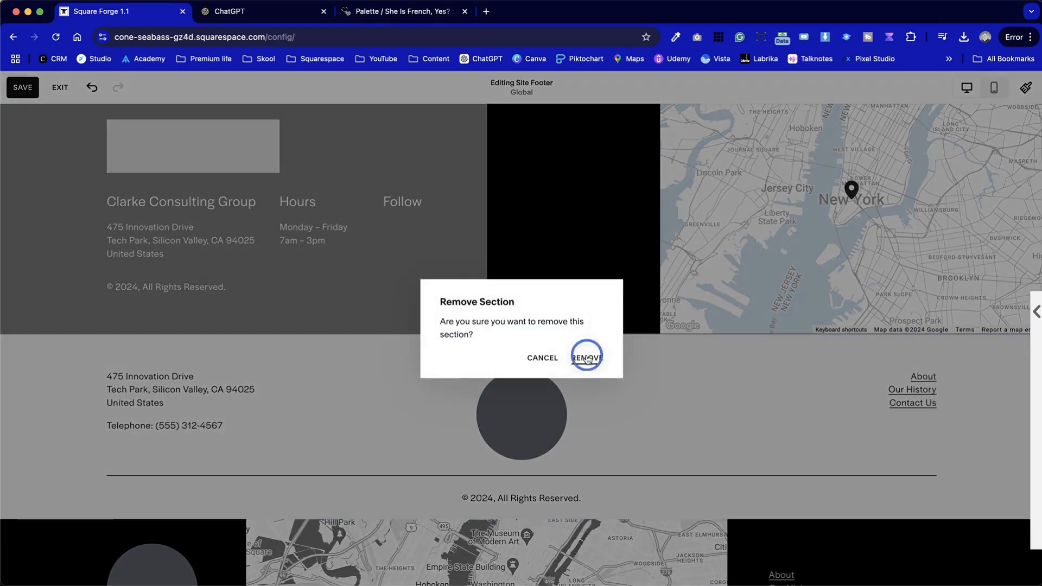
click(586, 358)
click(966, 424)
click(586, 357)
click(967, 423)
click(586, 357)
click(966, 423)
click(587, 357)
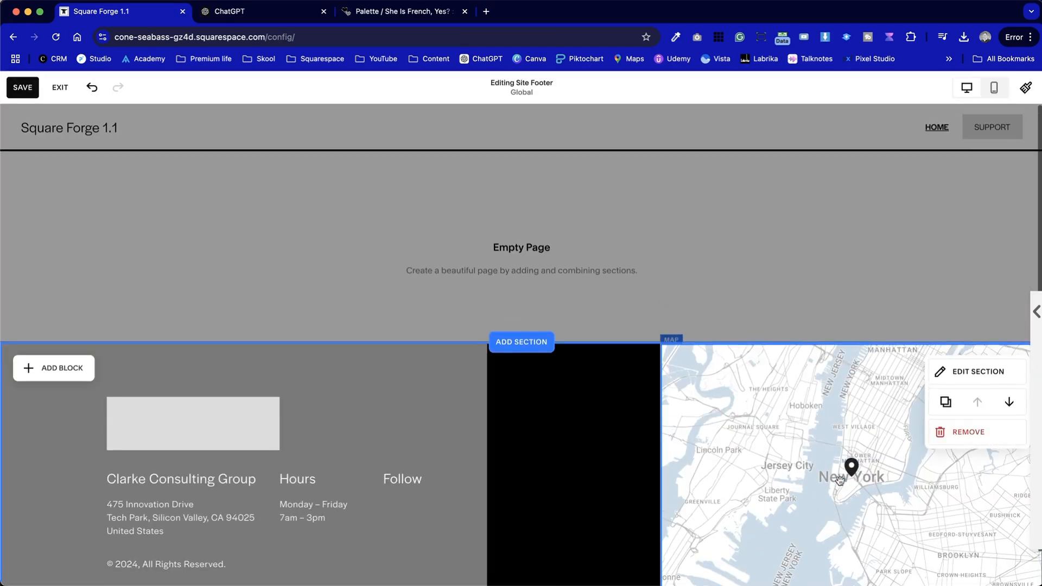
click(23, 87)
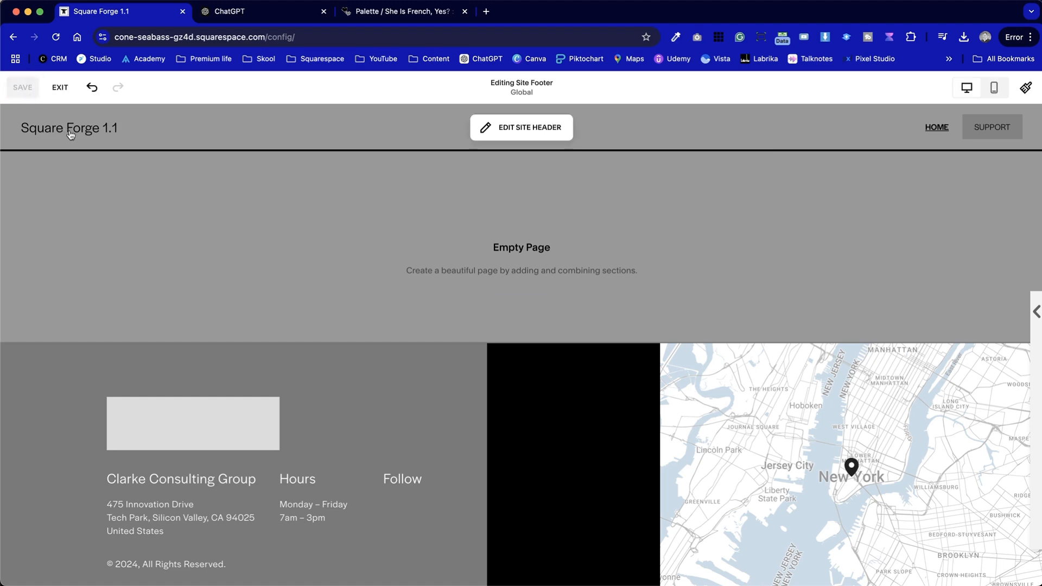
Delete the footer's placeholder logo image and move the address, hours and follow text blocks upward
click(182, 431)
click(213, 375)
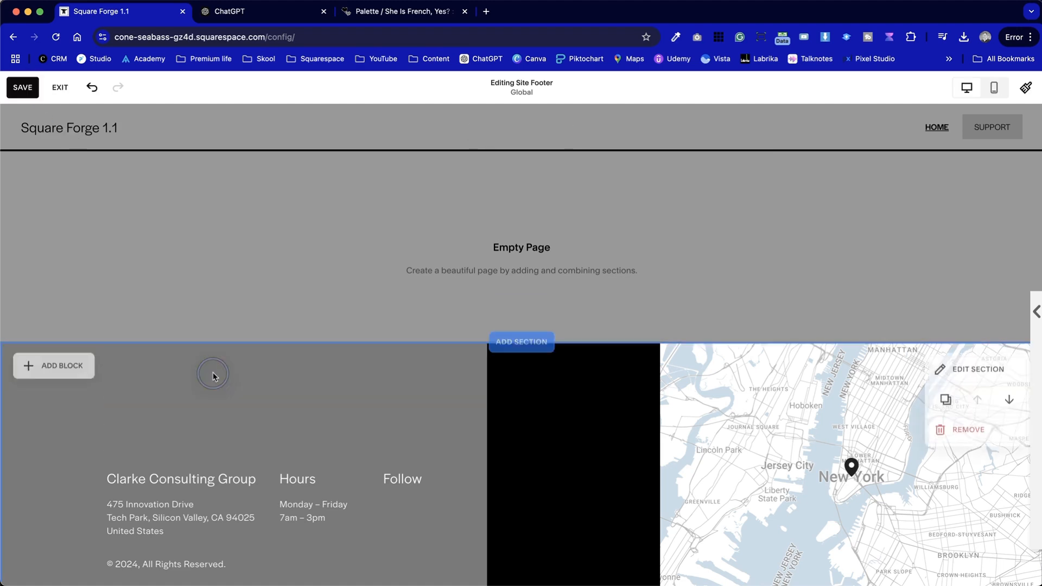
scroll(212, 374, down, 1)
drag(138, 375, 428, 540)
drag(174, 487, 174, 437)
click(52, 454)
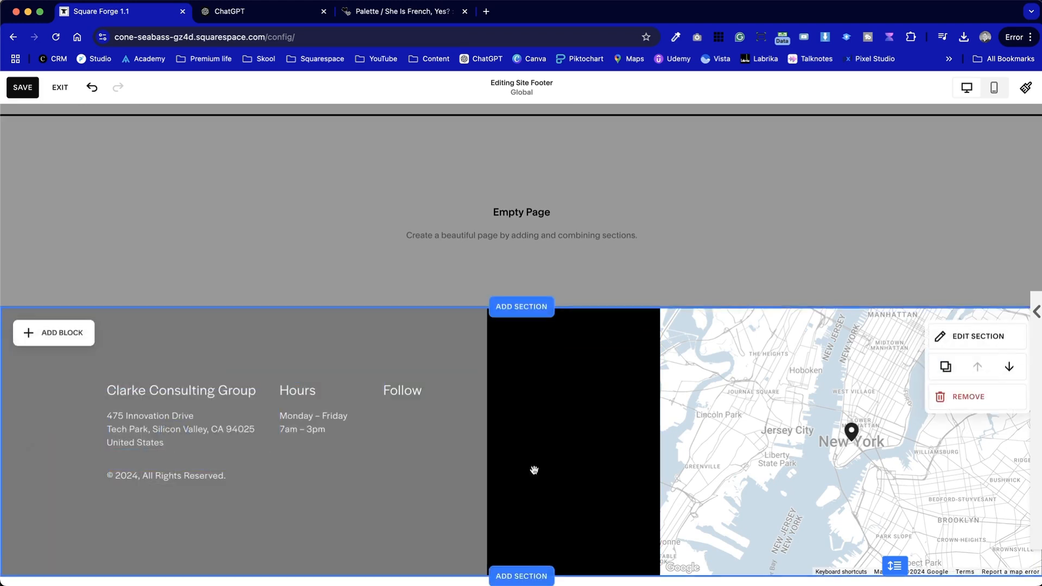
click(60, 88)
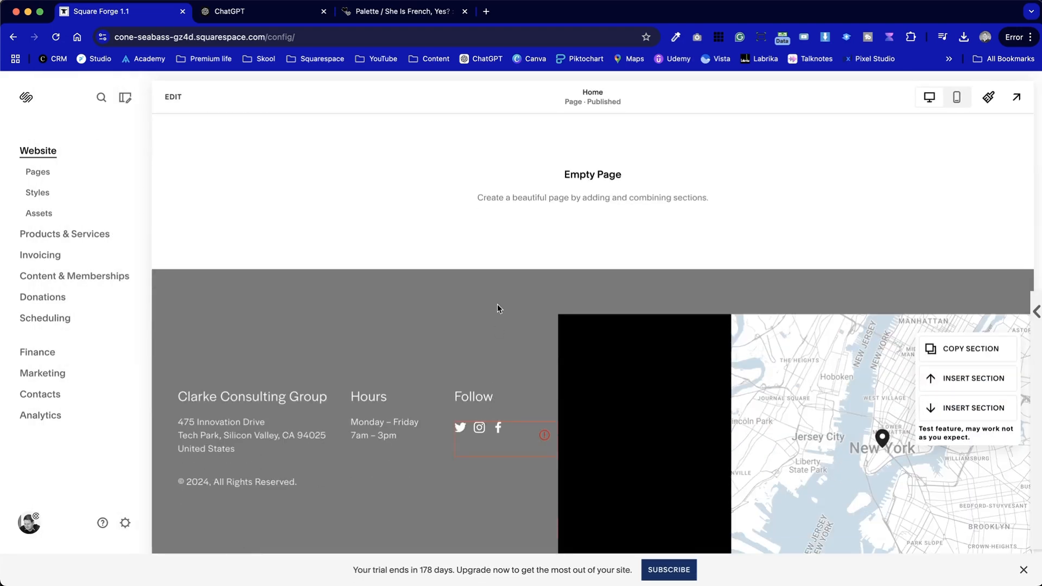
Turn off Fill Screen in the footer section's design settings and save
click(172, 96)
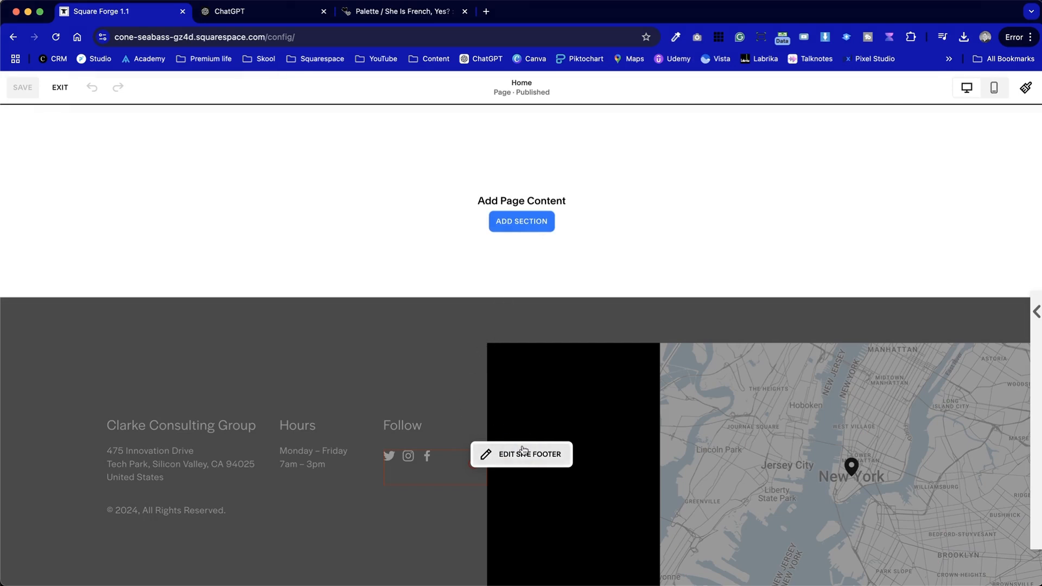
click(512, 455)
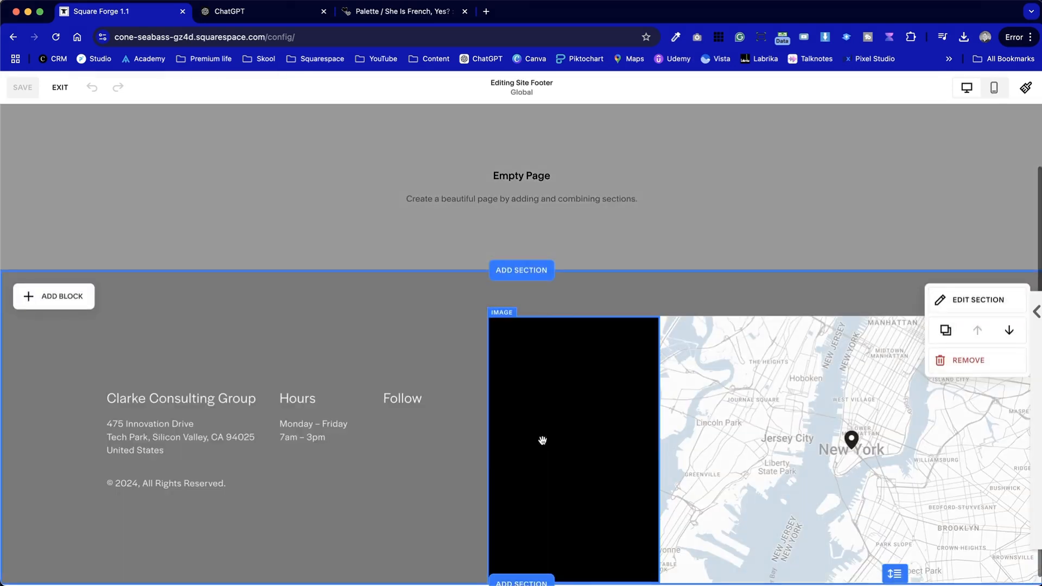
click(581, 389)
click(318, 293)
click(962, 298)
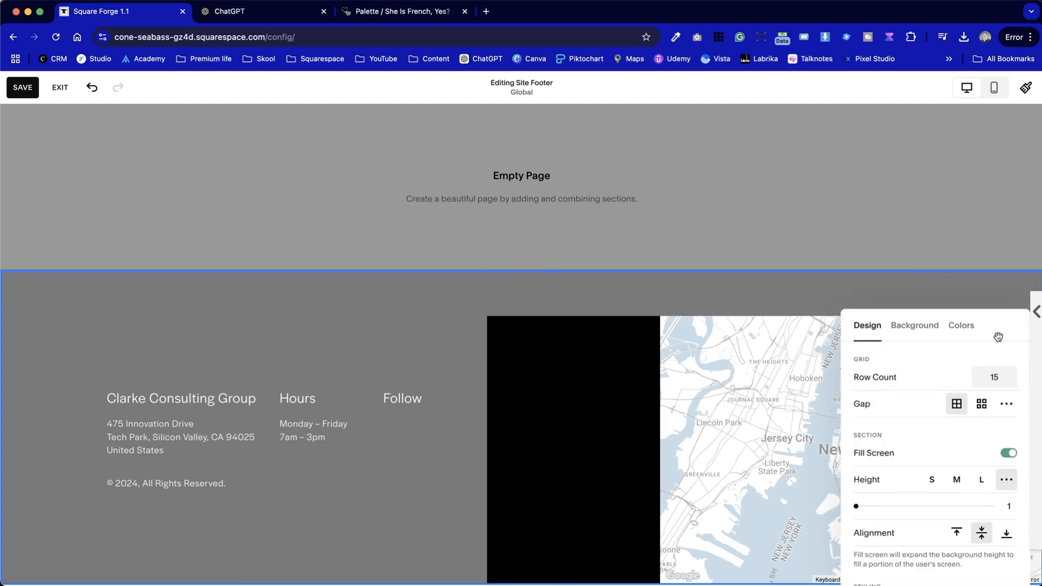
drag(997, 337, 707, 237)
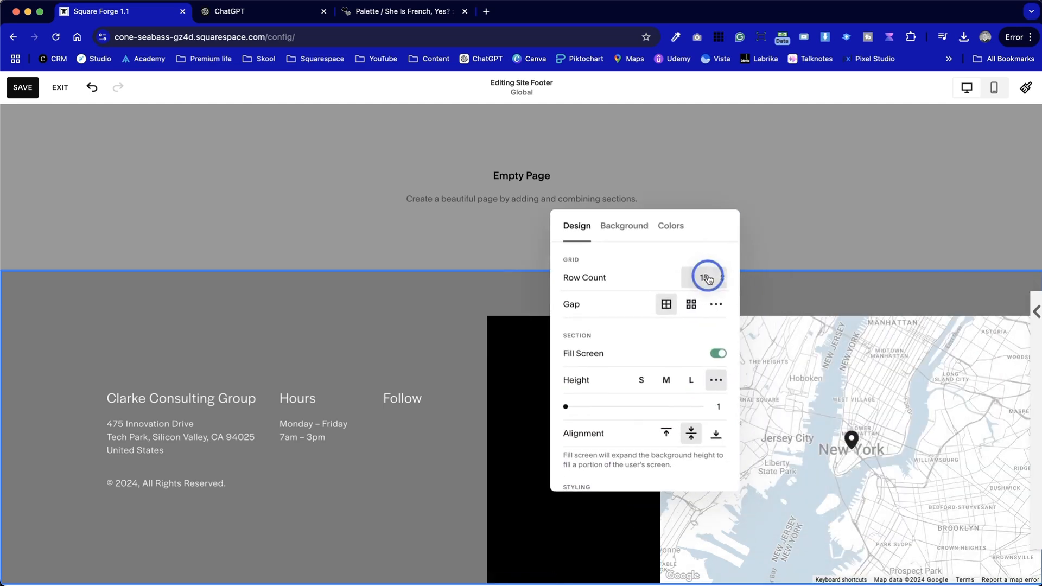
click(718, 353)
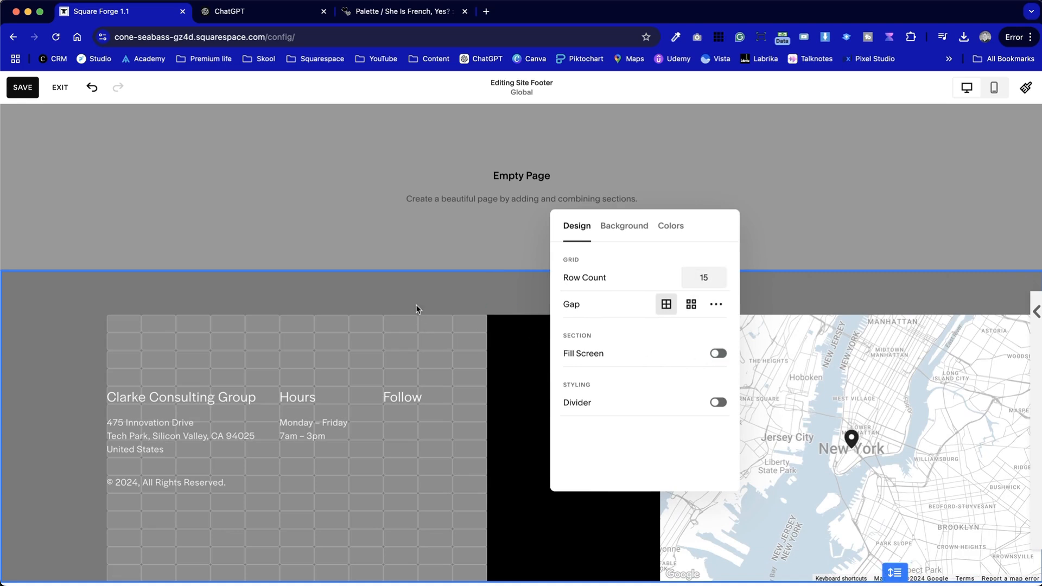
click(425, 342)
scroll(424, 475, down, 1)
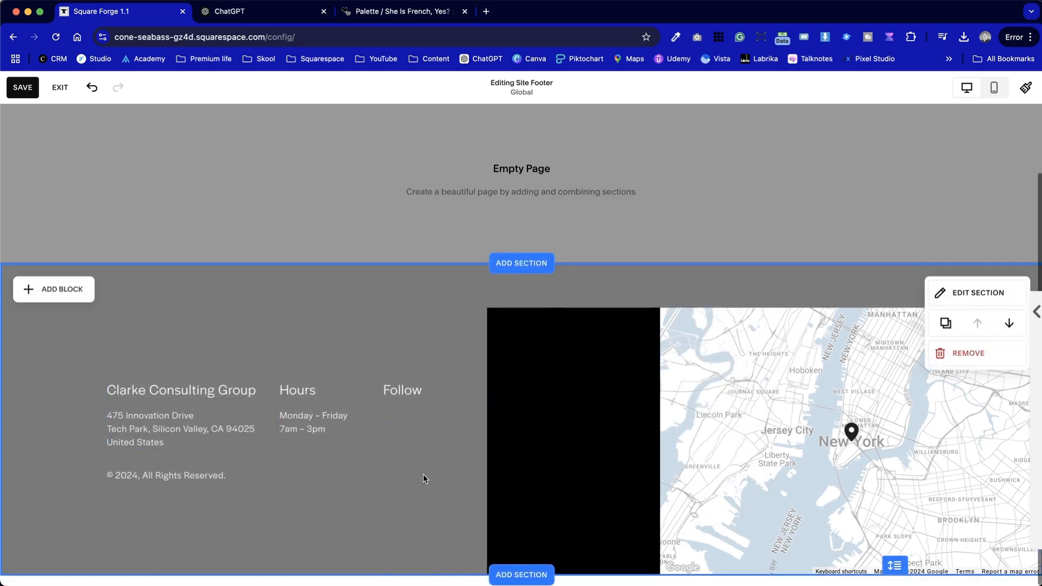
click(12, 89)
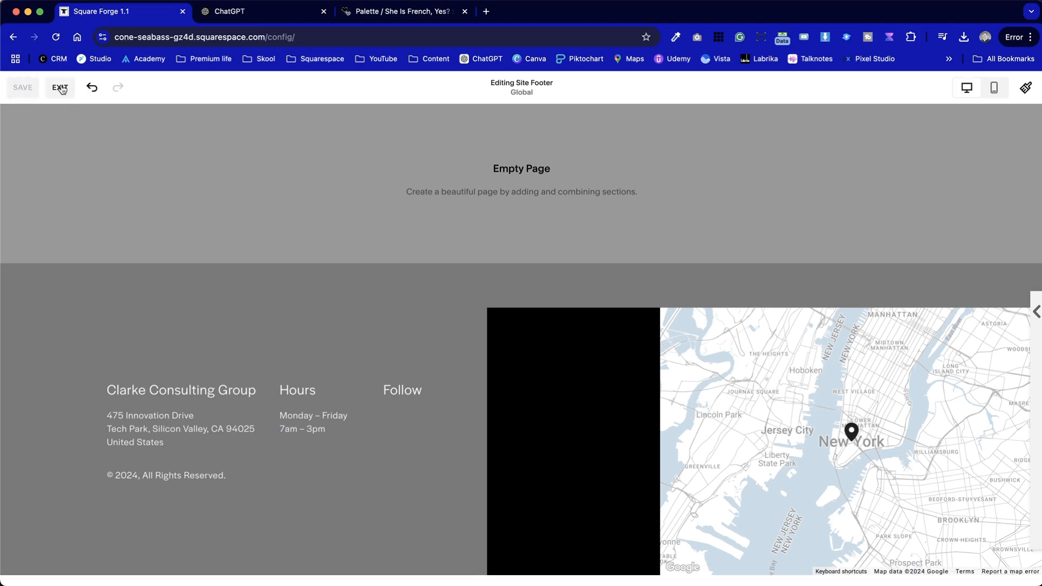
click(60, 87)
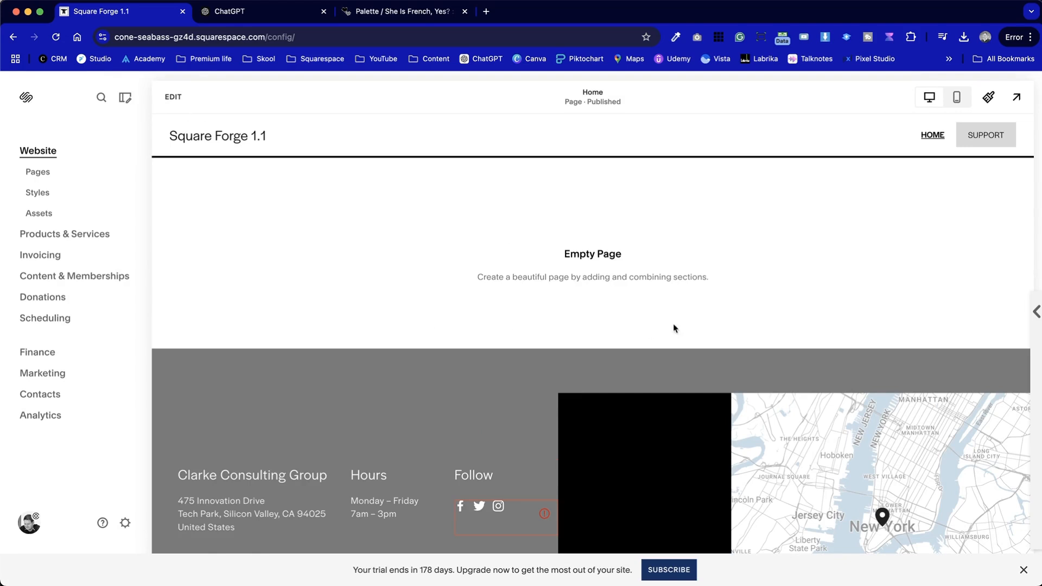
Apply the cream, yellow and brown recommended colour palette in Site Styles and open the colour settings
click(990, 100)
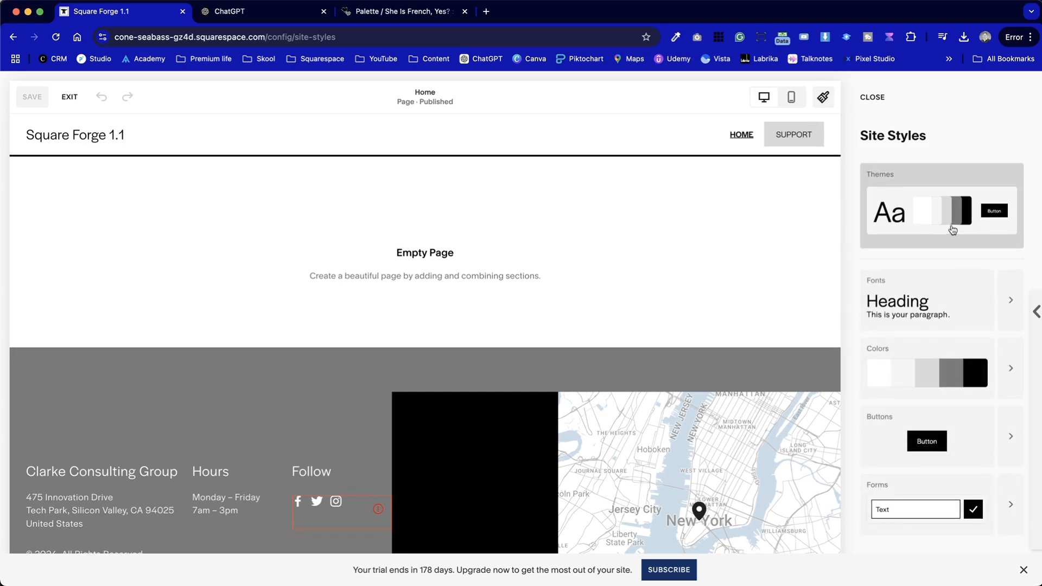
click(913, 362)
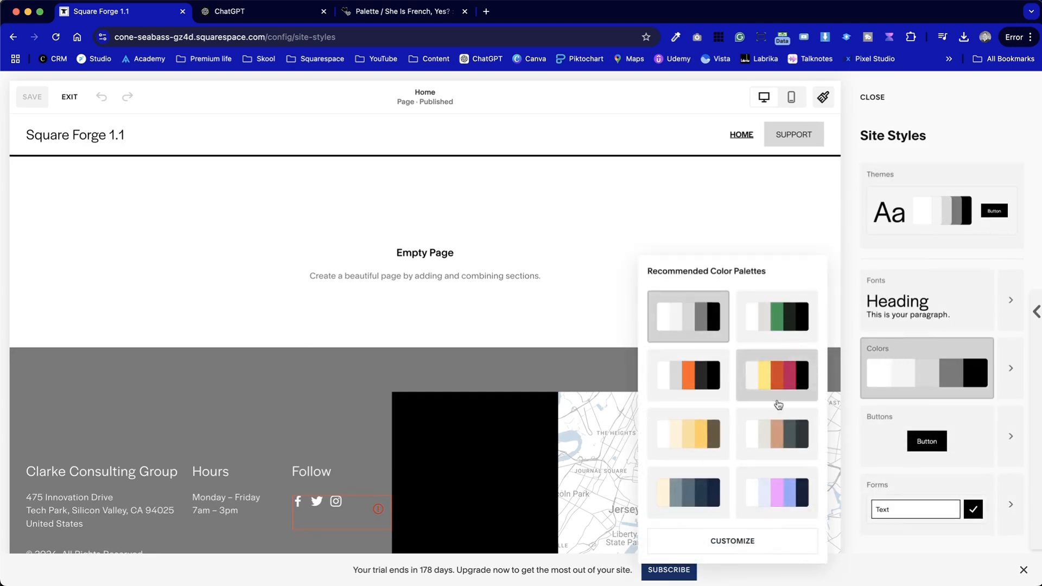
click(682, 438)
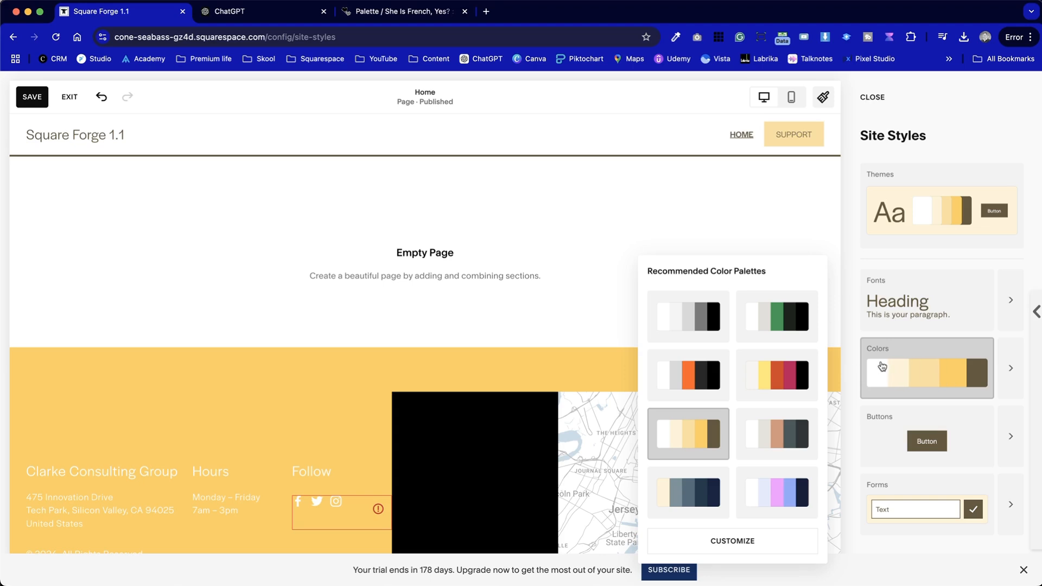
click(777, 550)
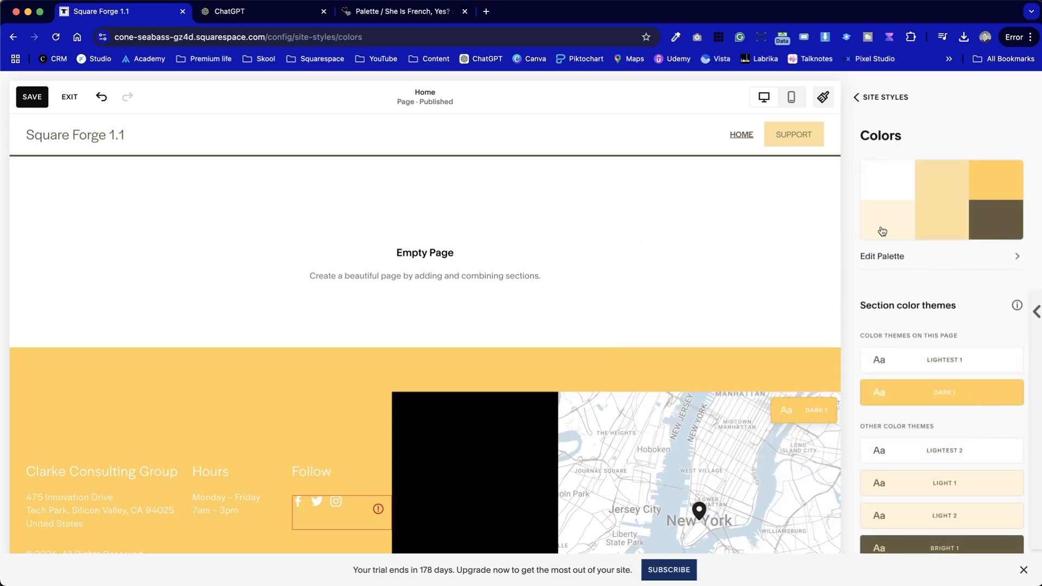
Sample the cream colour from the 'She Is French, Yes?' palette page and paste it as the second site palette colour
drag(394, 18, 255, 16)
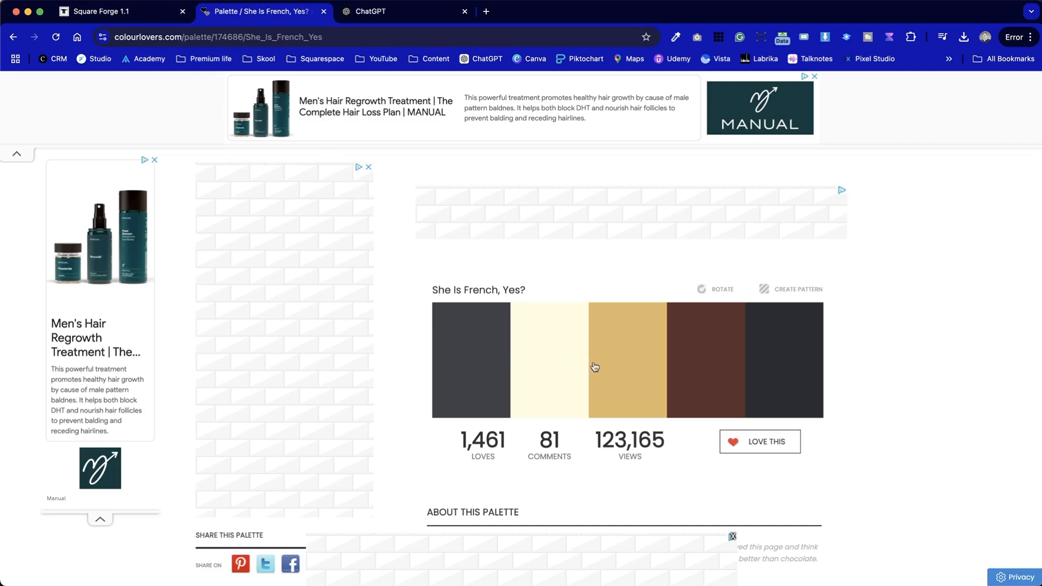
click(675, 38)
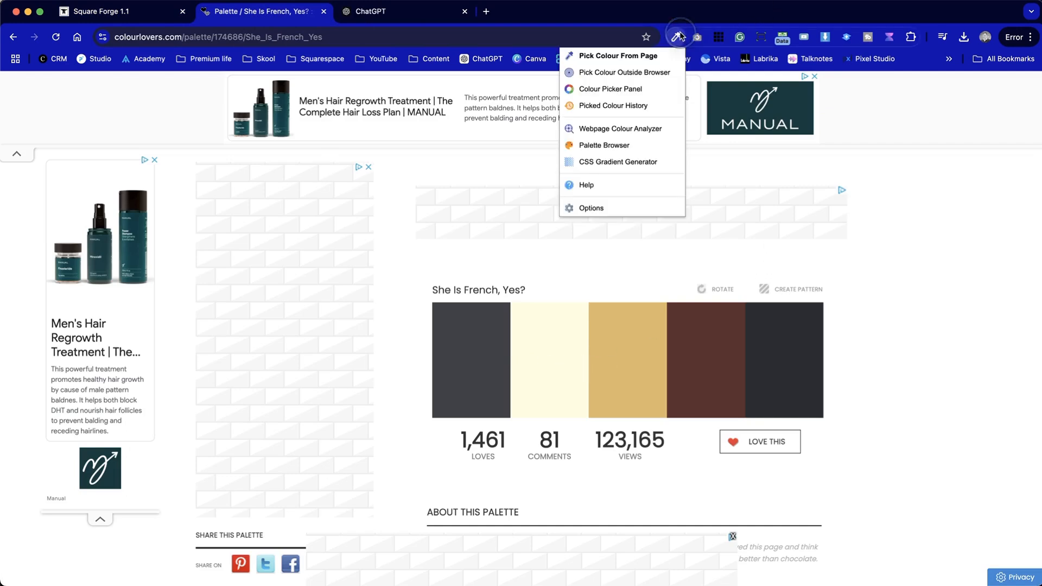
click(612, 60)
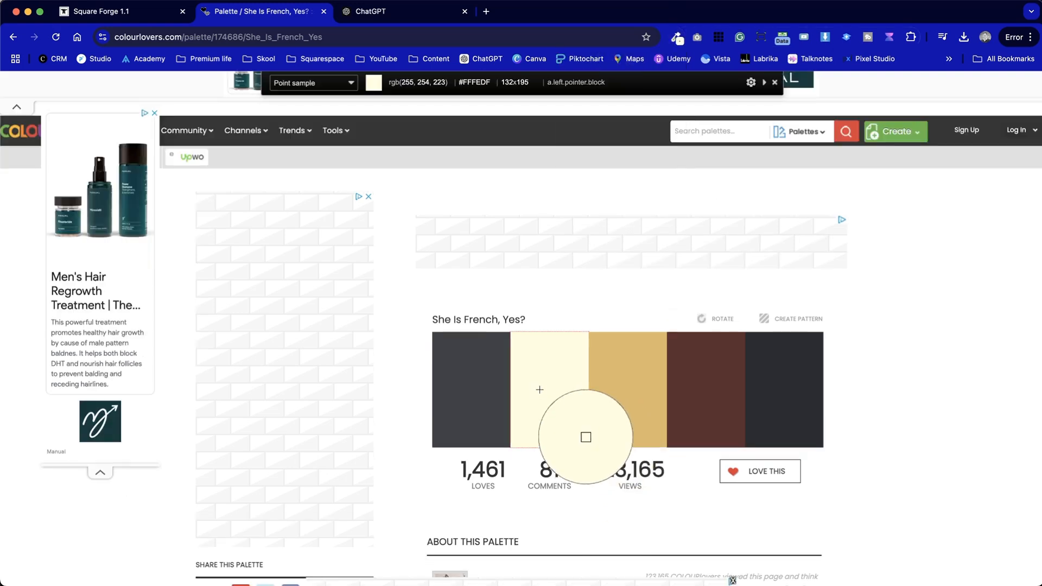
click(585, 434)
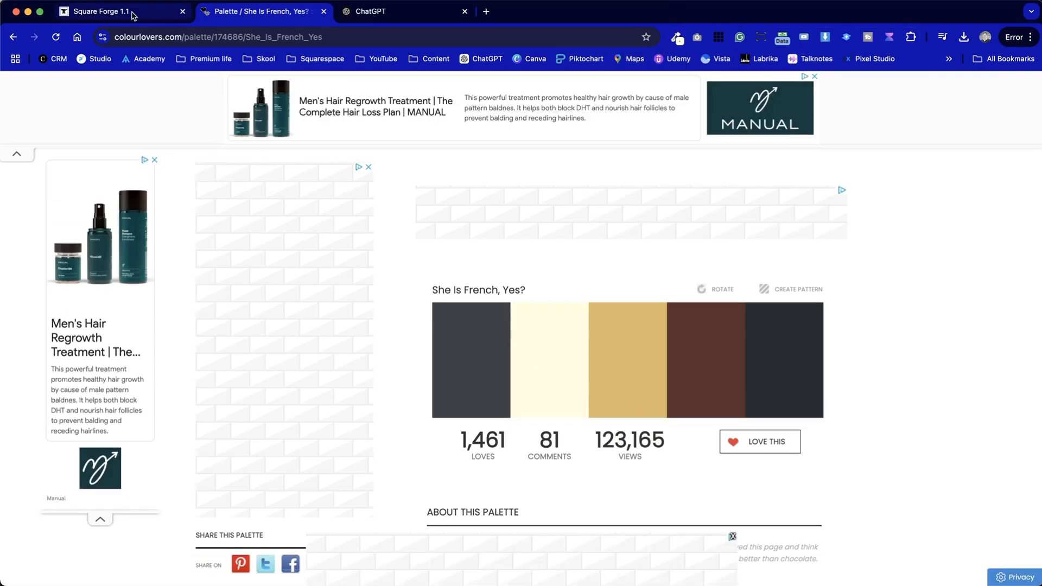
click(134, 16)
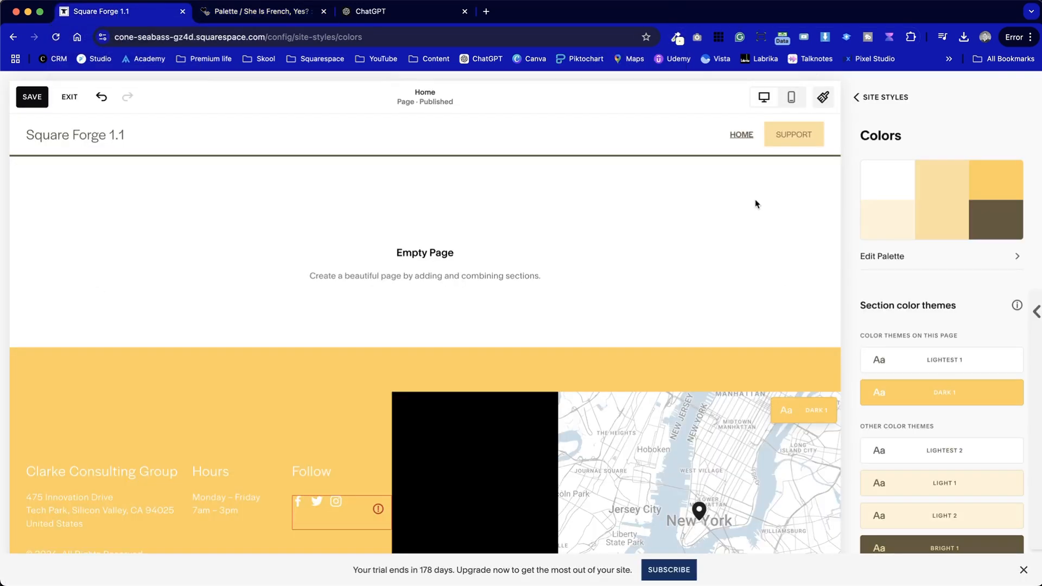
click(869, 228)
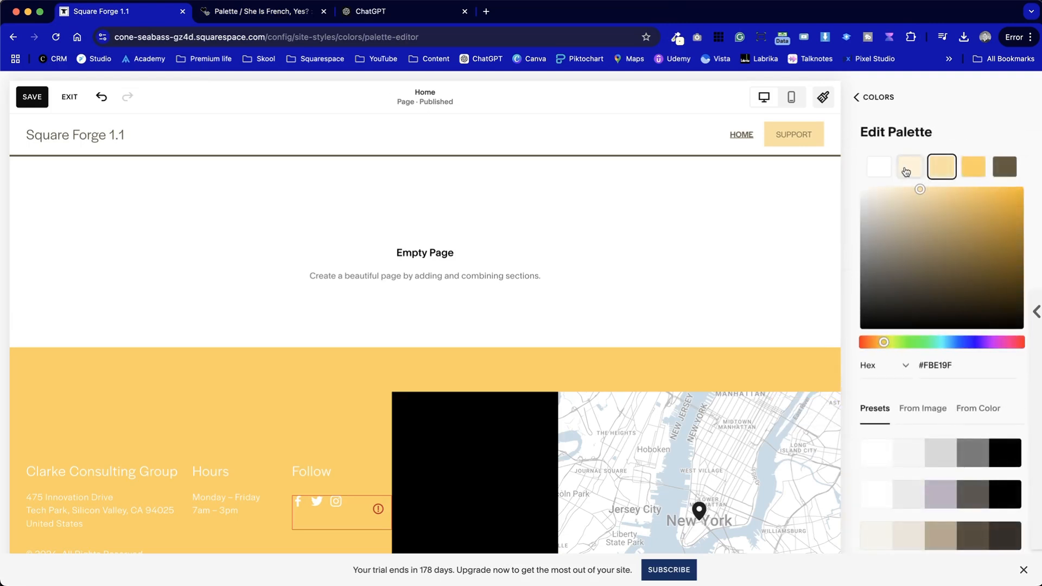
click(908, 171)
click(965, 371)
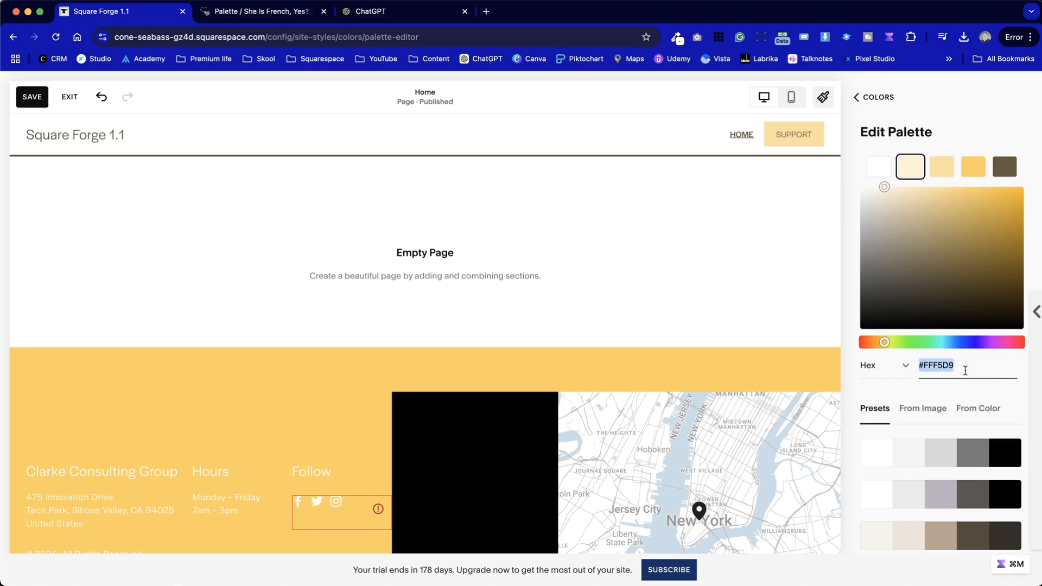
key(super+v)
Sample the tan colour from the palette page and paste it as the third site palette colour, #DFB969
key(ctrl+Tab)
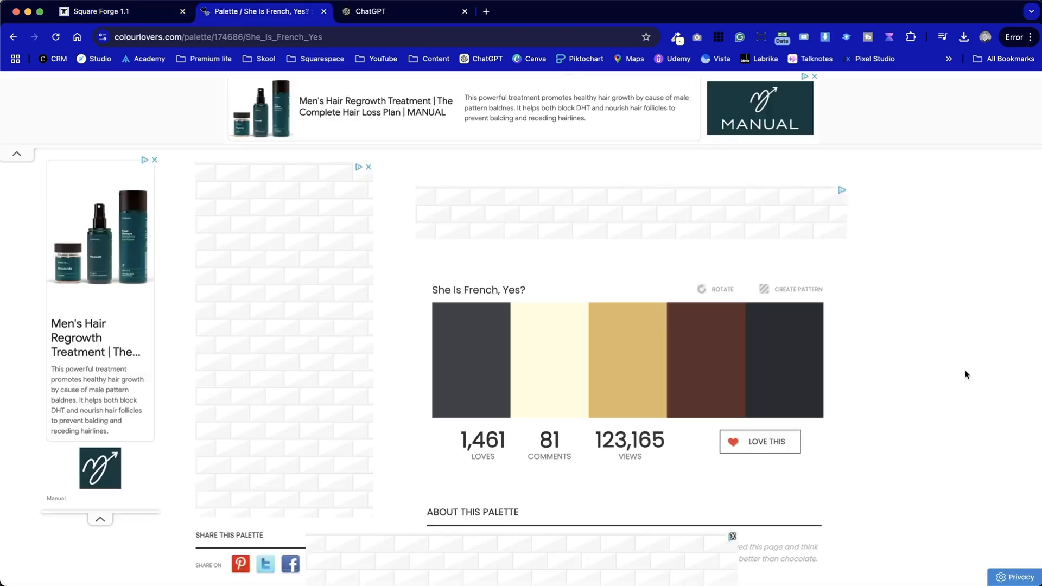
click(676, 36)
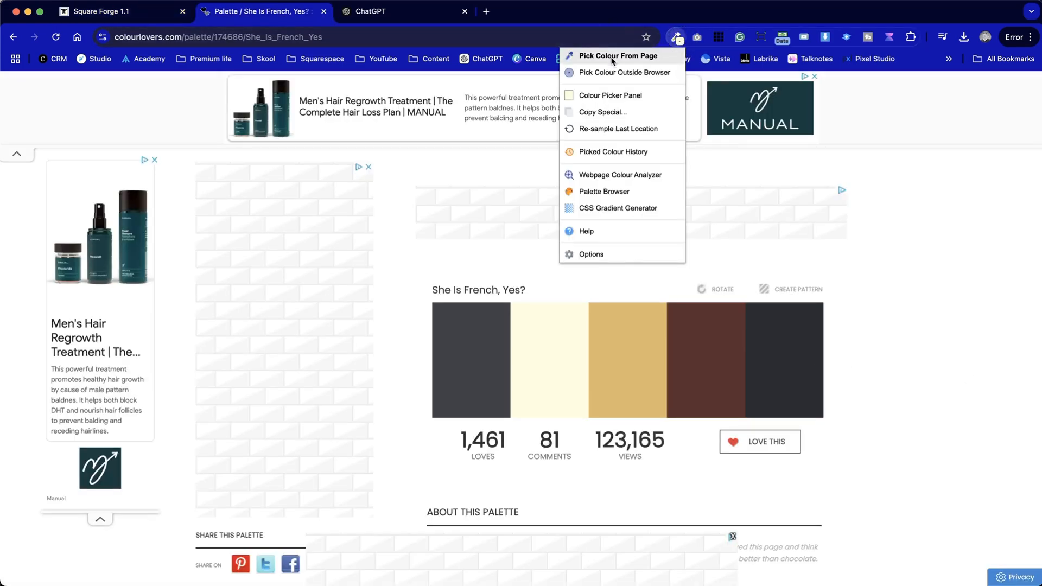
click(618, 55)
click(625, 401)
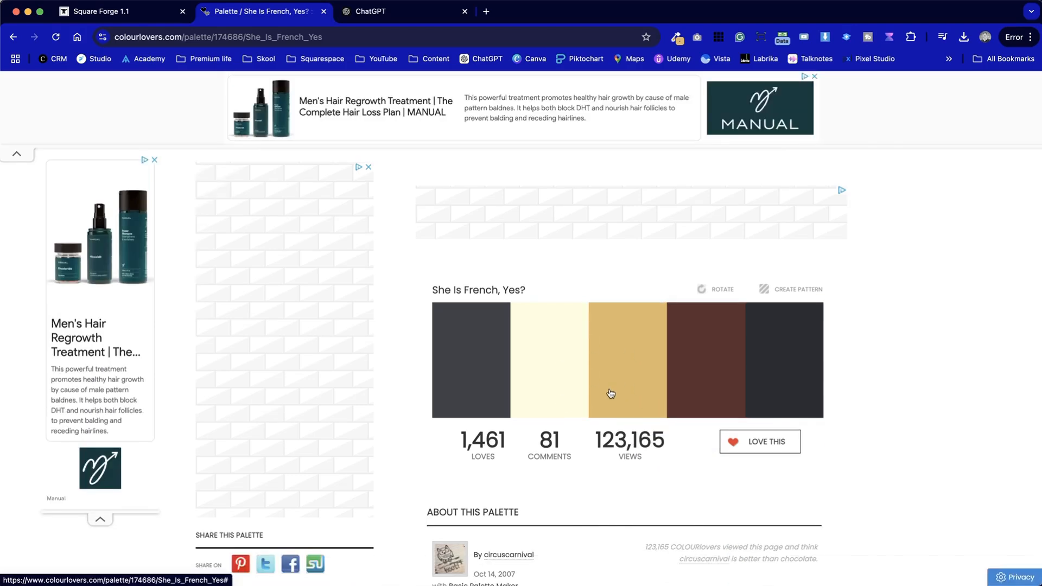
key(ctrl+shift+Tab)
click(944, 170)
click(956, 367)
key(super+v)
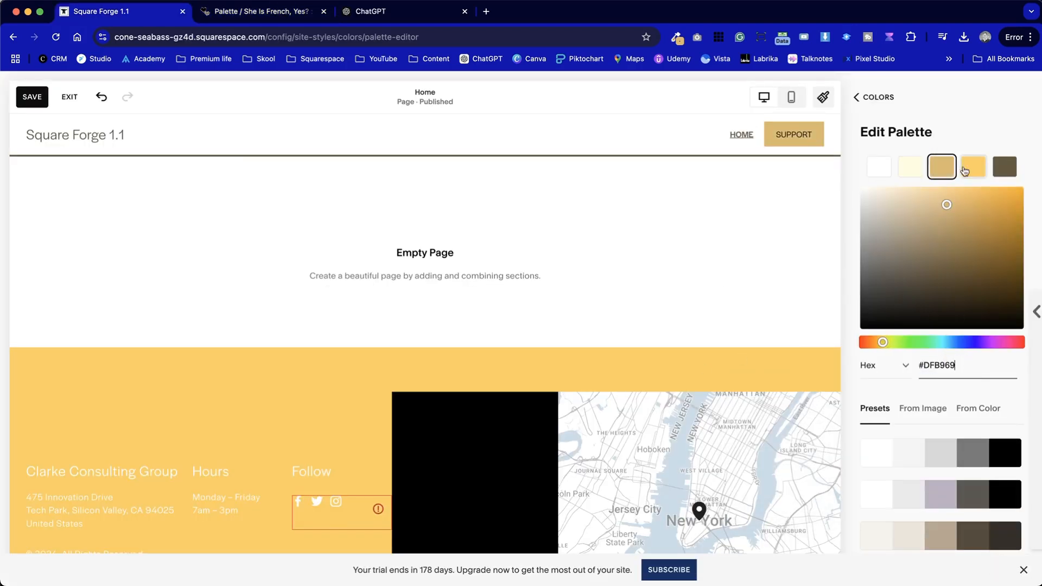
Sample the dark grey from the palette page and set it as the fourth site palette colour, about #4E5258
key(ctrl+Tab)
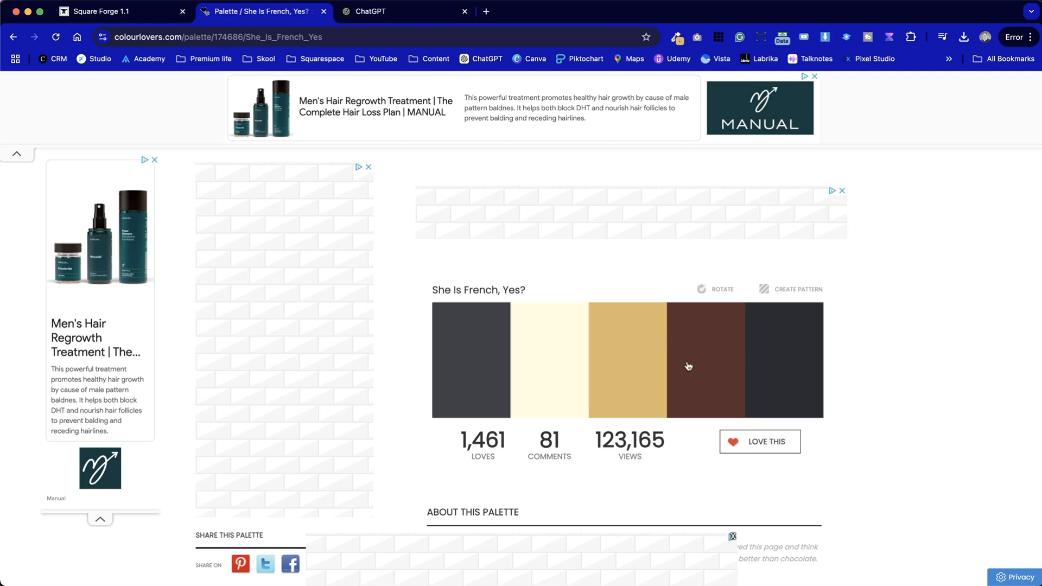
click(696, 37)
click(673, 54)
click(456, 368)
click(125, 11)
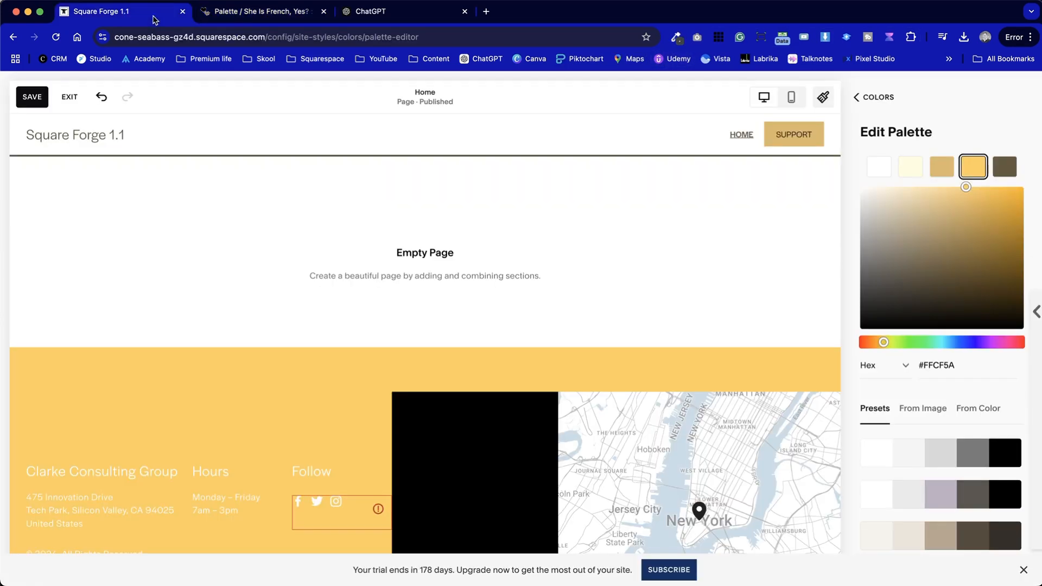
click(962, 370)
key(super+a)
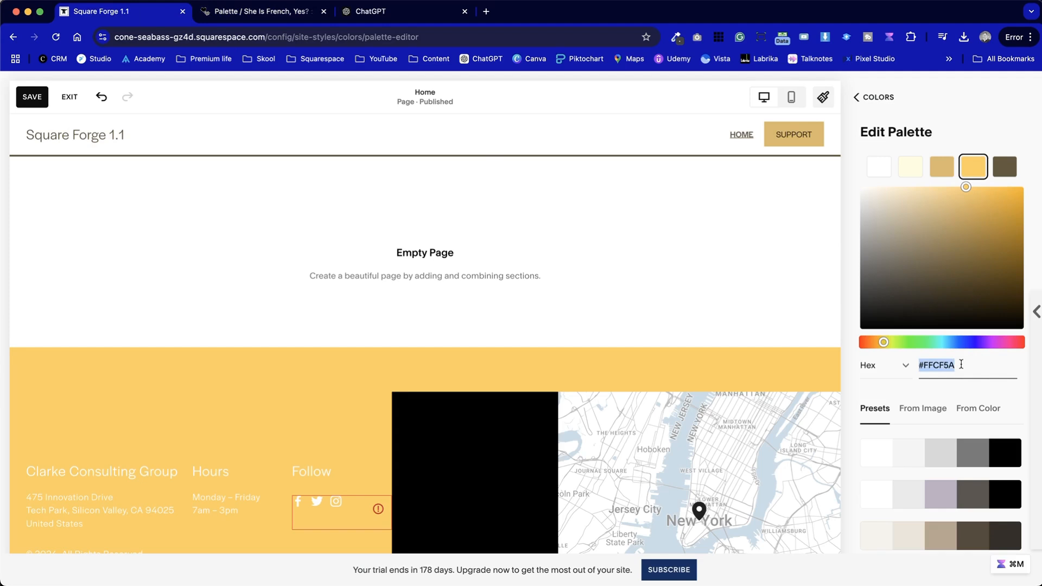
key(super+v)
drag(878, 286, 877, 280)
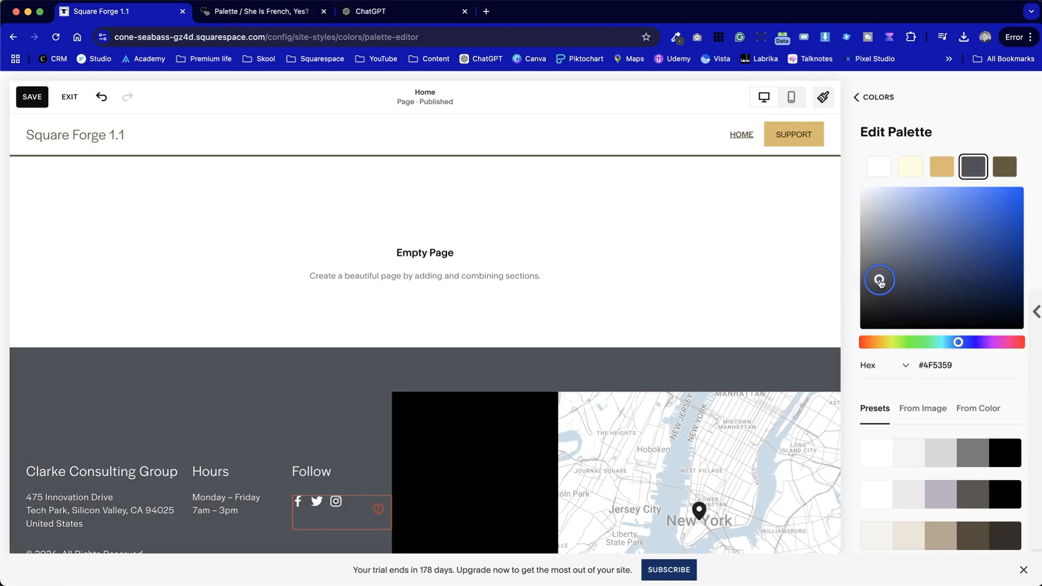
scroll(242, 409, down, 1)
scroll(242, 410, up, 1)
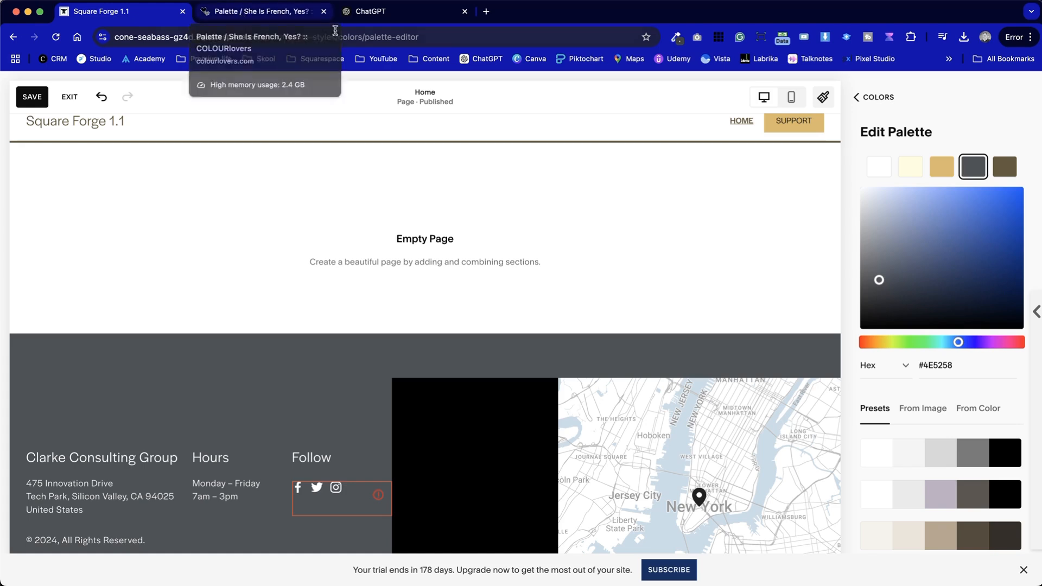
Sample the charcoal from the palette page, set it as the fifth palette colour #292C31, then save and exit
click(243, 16)
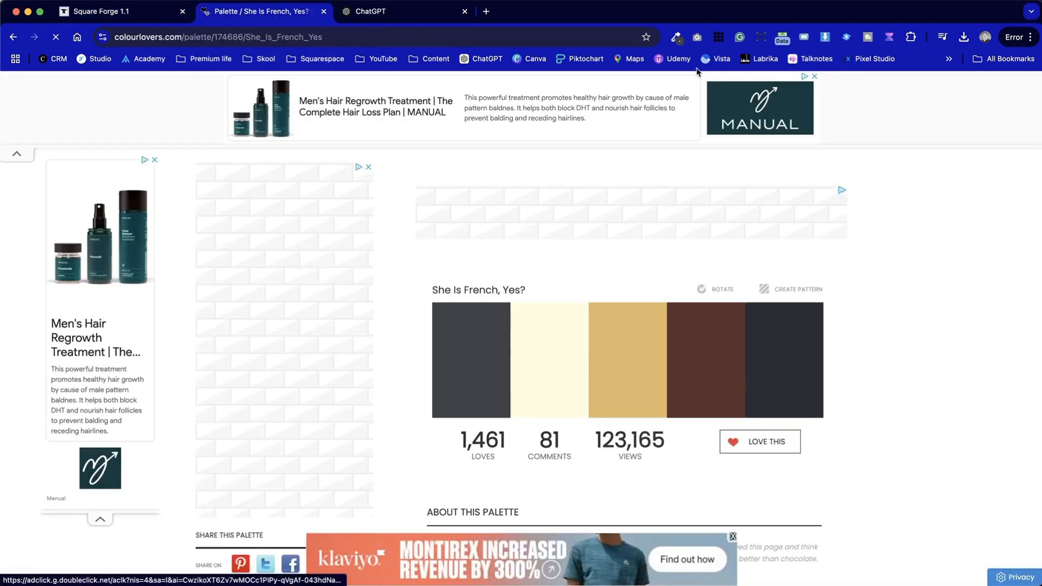
click(676, 37)
click(608, 54)
click(788, 365)
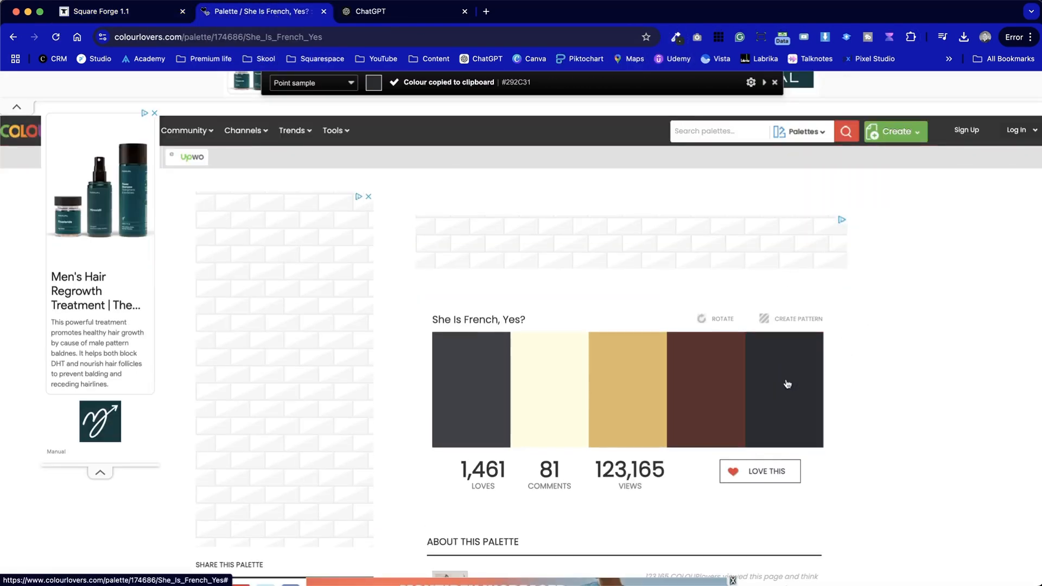
key(ctrl+shift+Tab)
click(1000, 176)
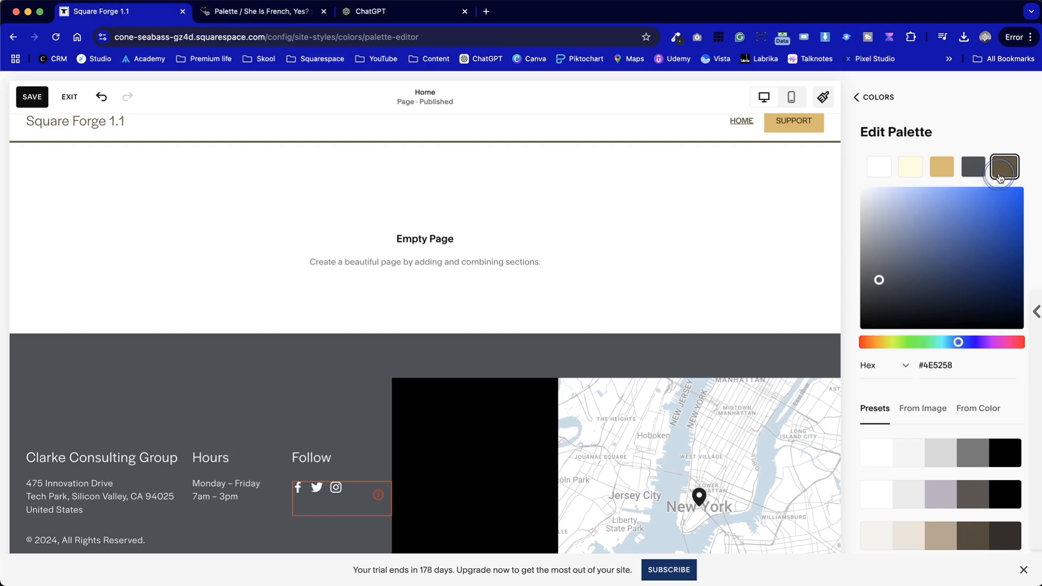
click(935, 365)
key(super+a)
key(super+v)
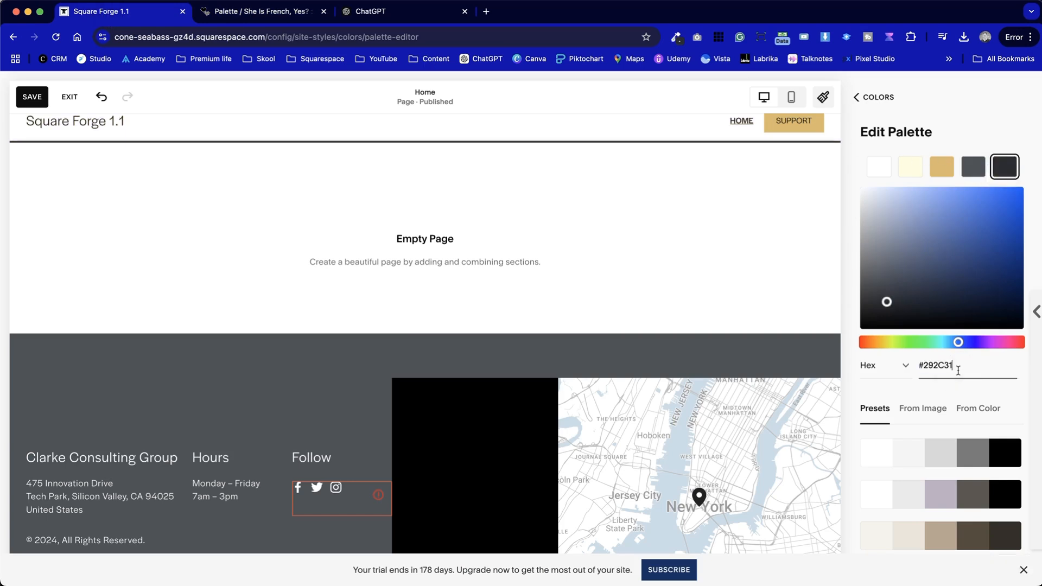
click(874, 96)
click(871, 94)
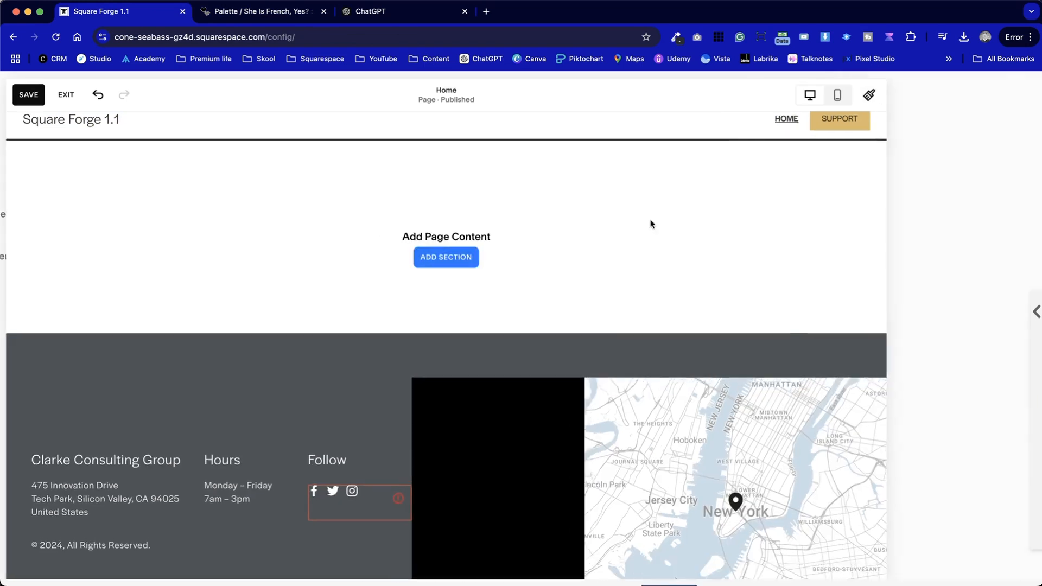
click(16, 87)
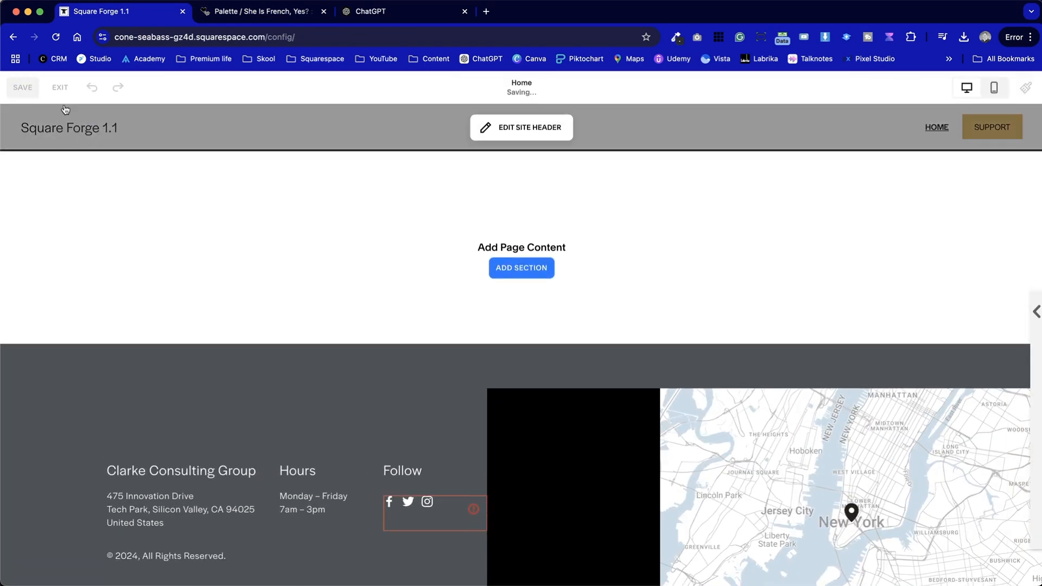
click(60, 90)
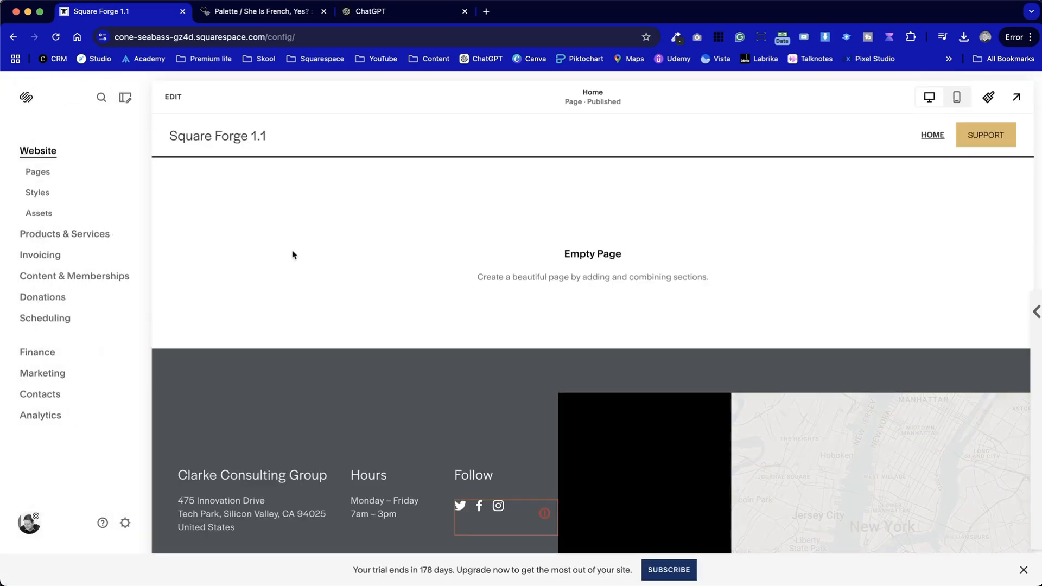
Open the website's Pages panel
scroll(293, 255, down, 3)
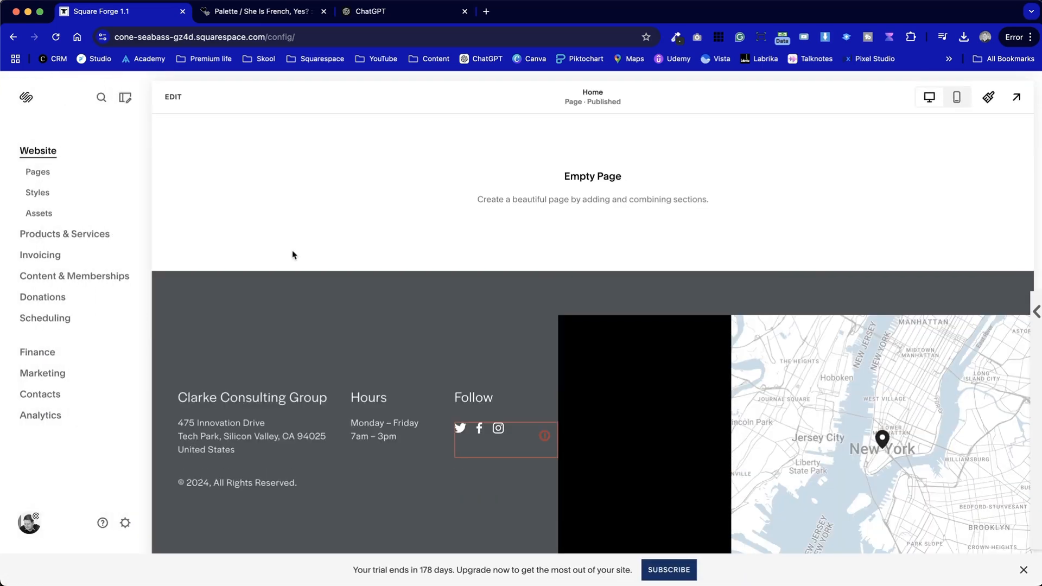
scroll(319, 386, up, 3)
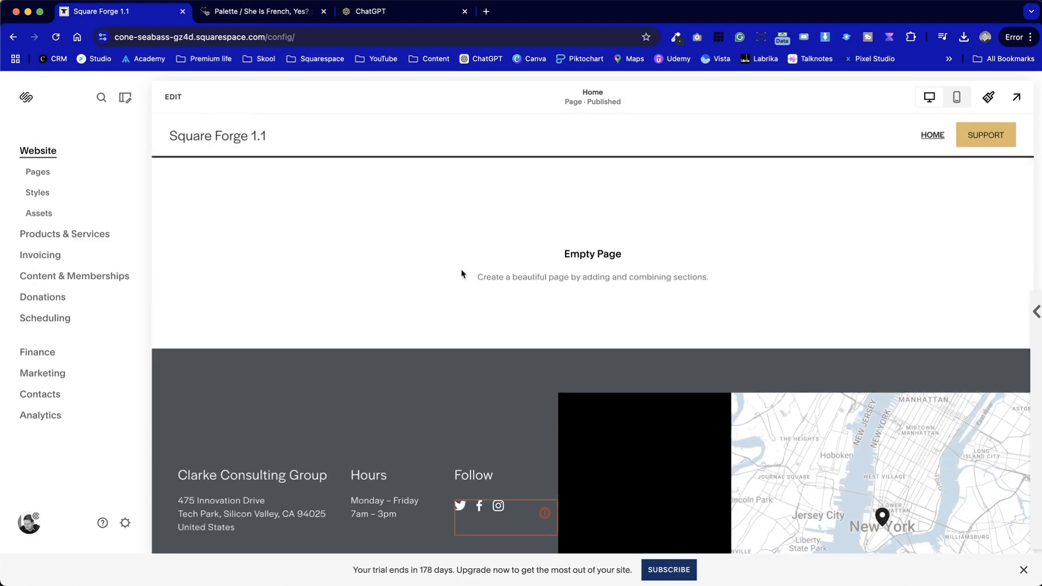
click(37, 171)
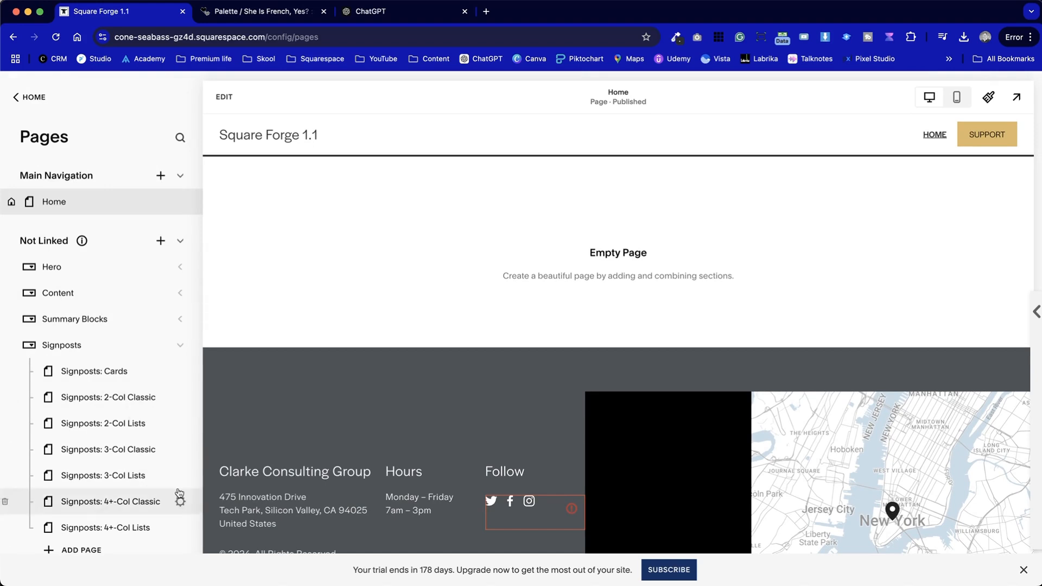
Apply the second recommended serif font pack in Site Styles, then save and exit the editor
drag(386, 15, 279, 10)
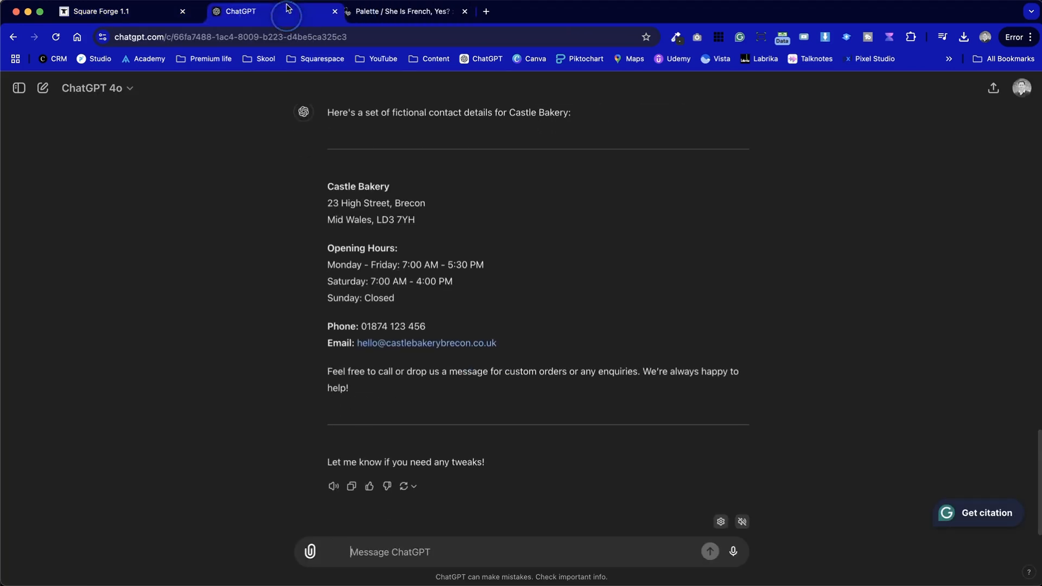
click(97, 11)
click(991, 101)
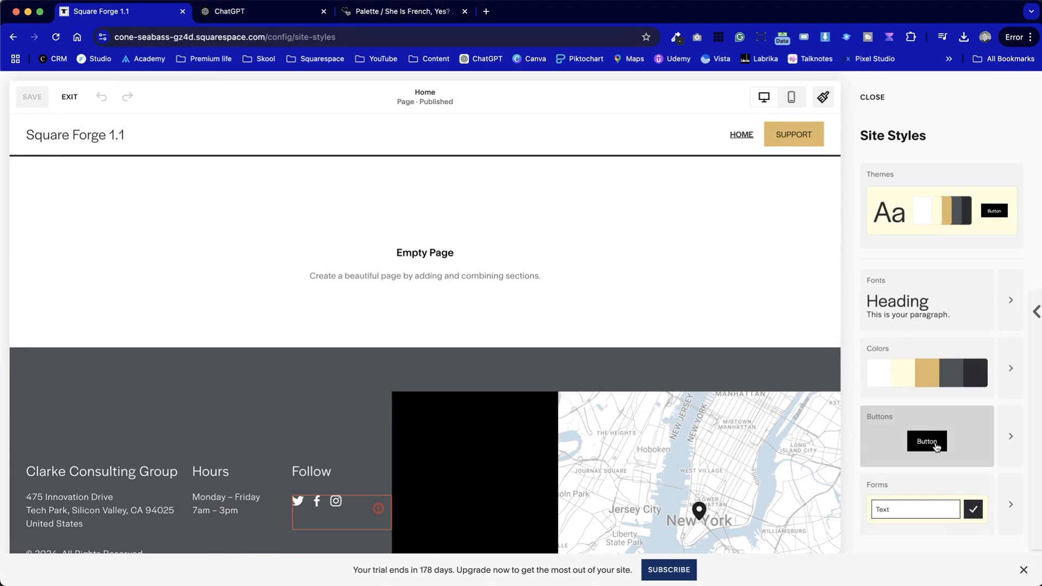
mouse_move(950, 293)
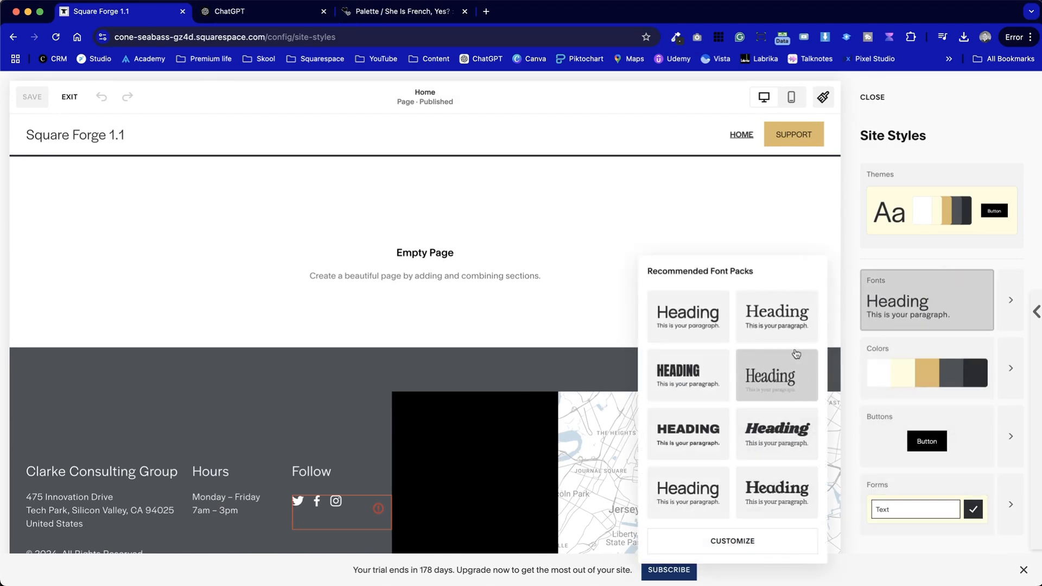
click(780, 312)
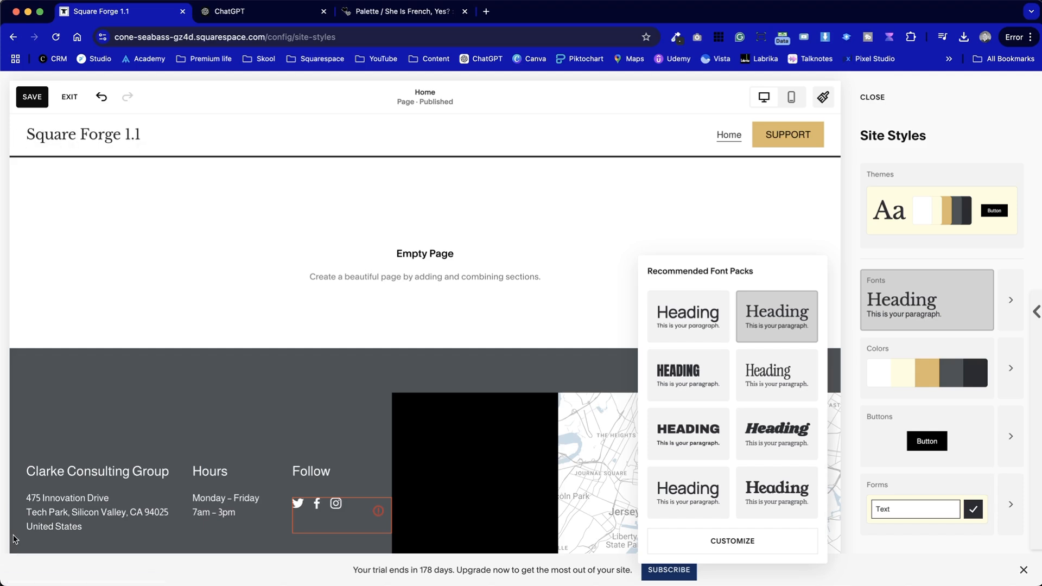
scroll(132, 485, down, 3)
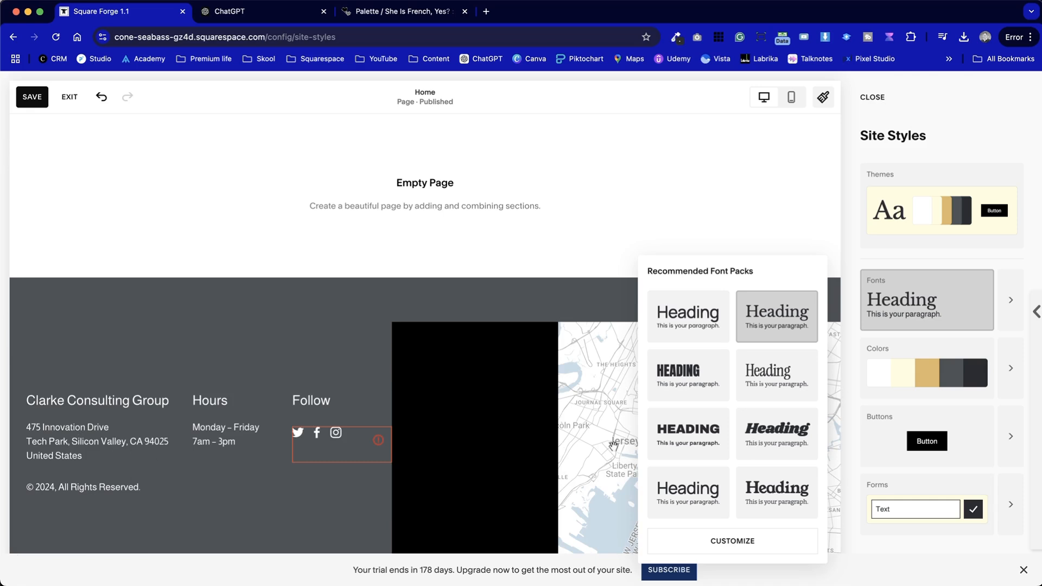
click(692, 225)
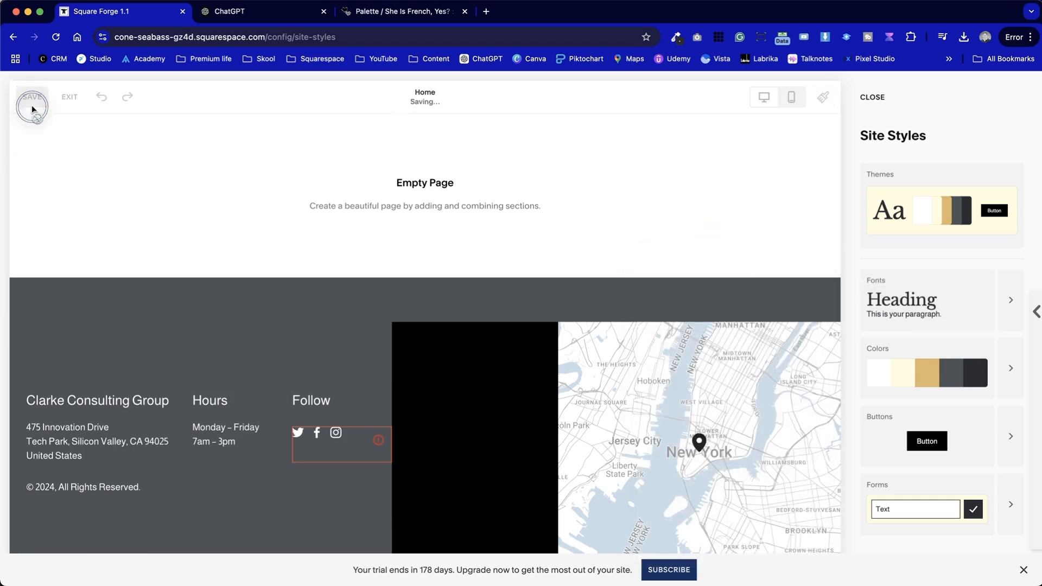
click(73, 95)
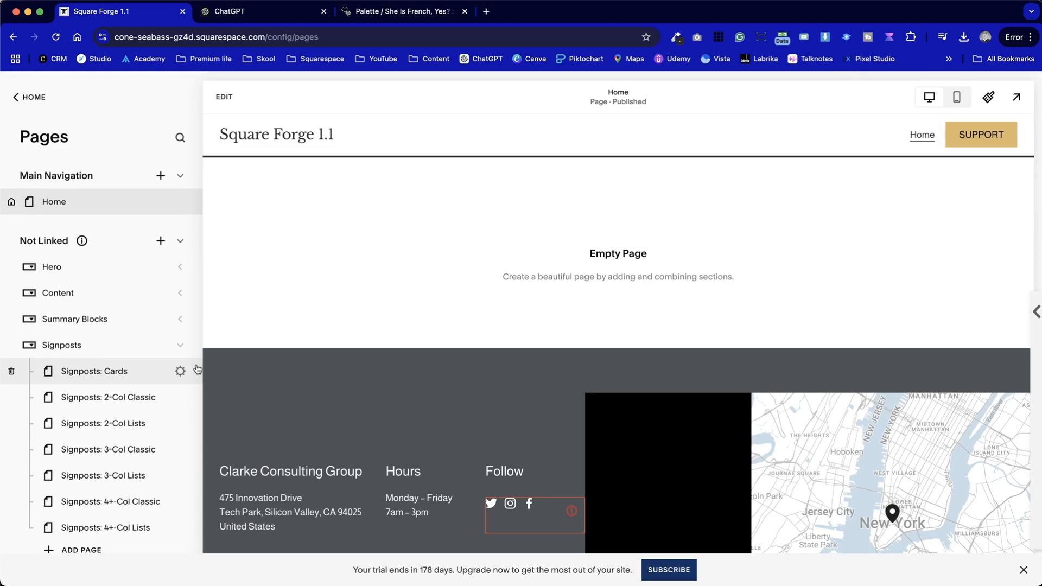
Open a new browser tab
scroll(197, 369, down, 5)
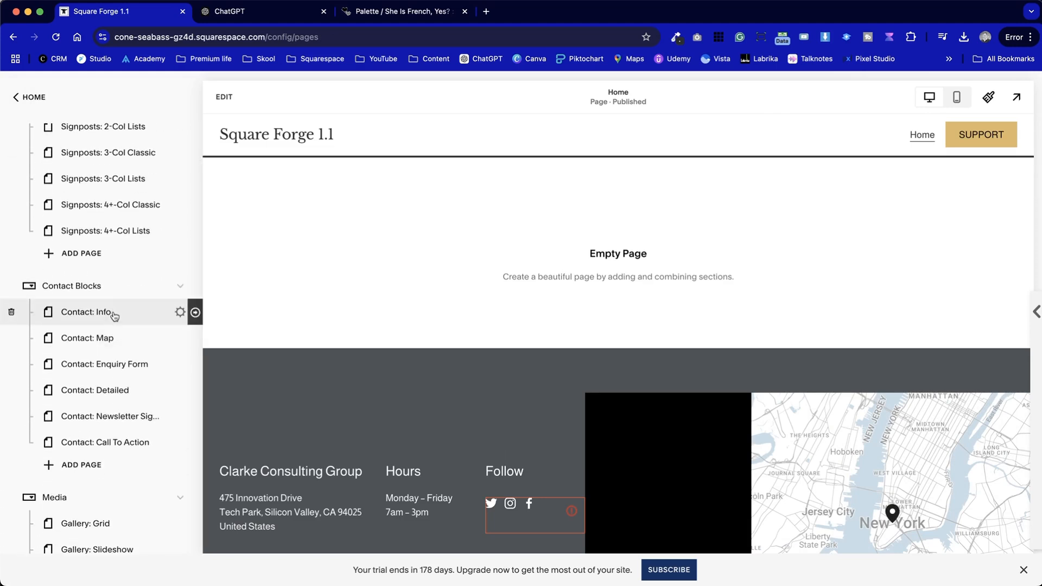
click(486, 12)
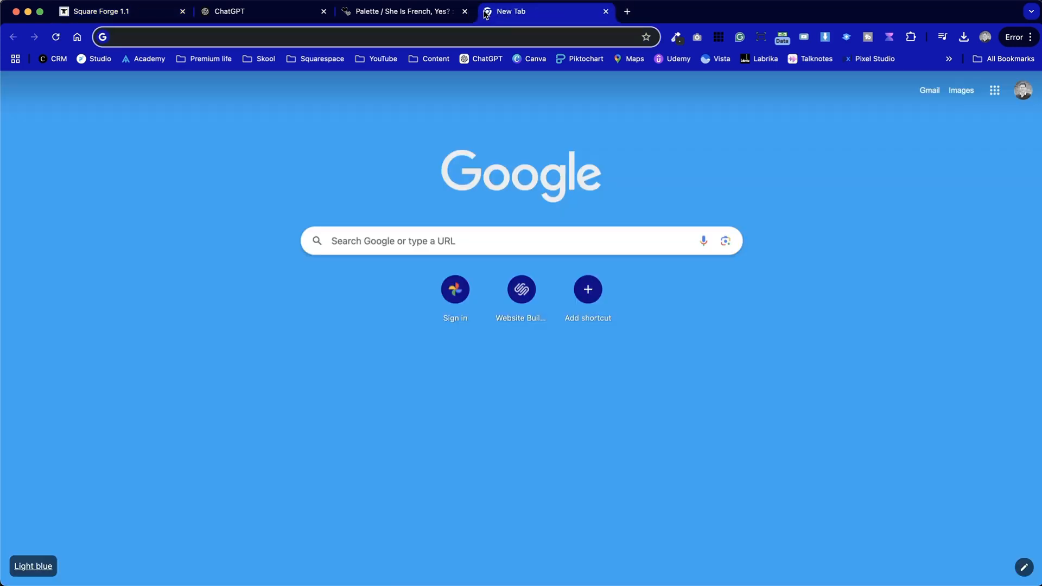
Go to squareforge.net and open its Hero: Classic demo page
text(sq)
click(487, 85)
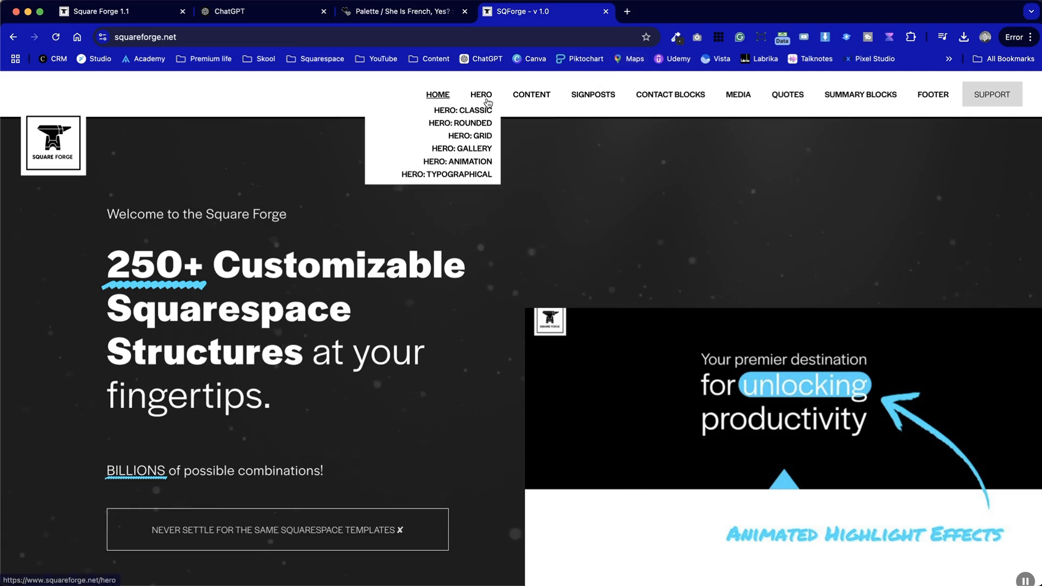
click(473, 116)
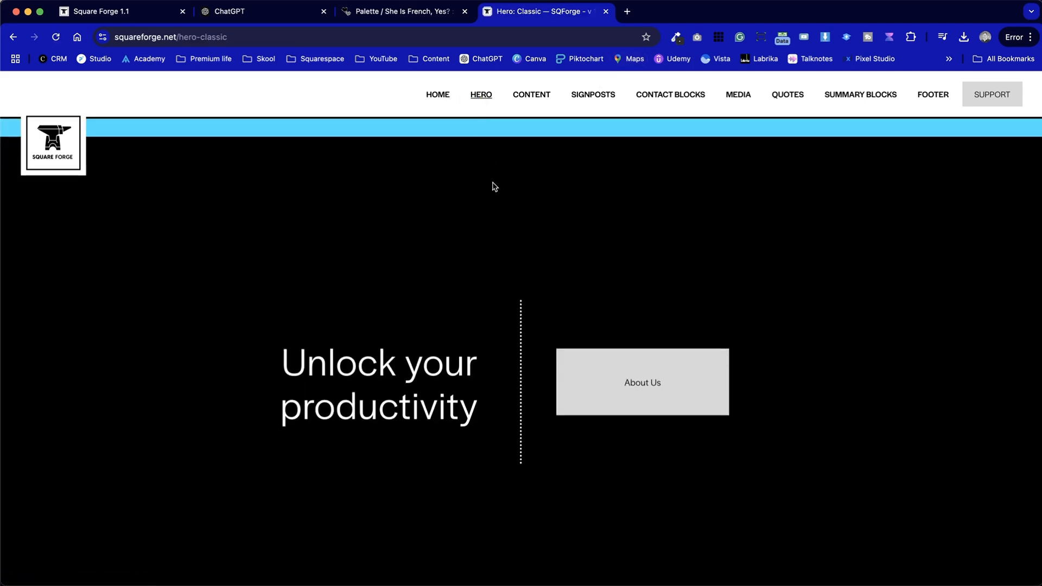
Scroll through the Hero: Classic demo page to review its hero section layouts
scroll(522, 308, down, 20)
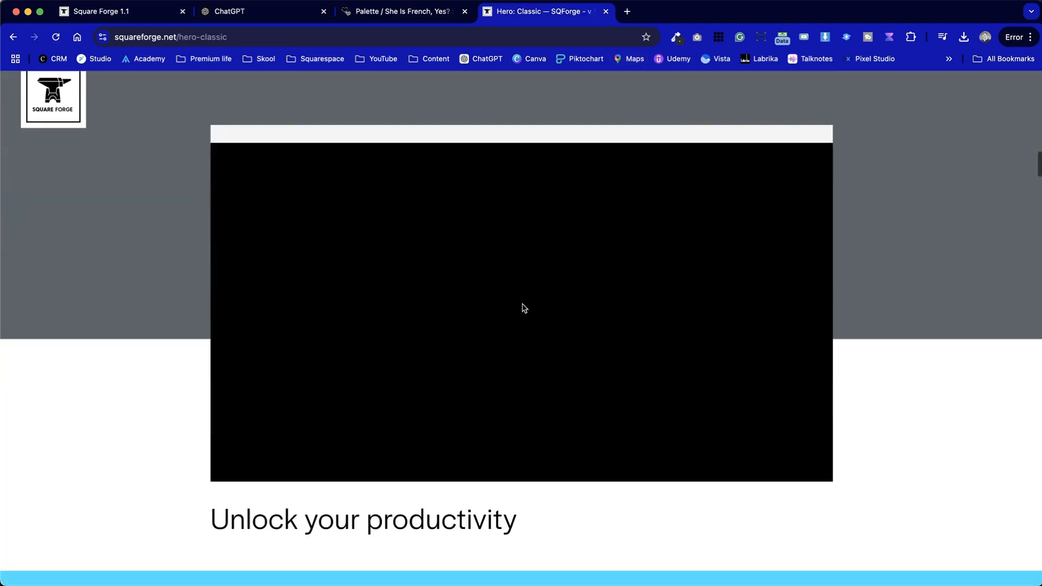
scroll(524, 309, down, 20)
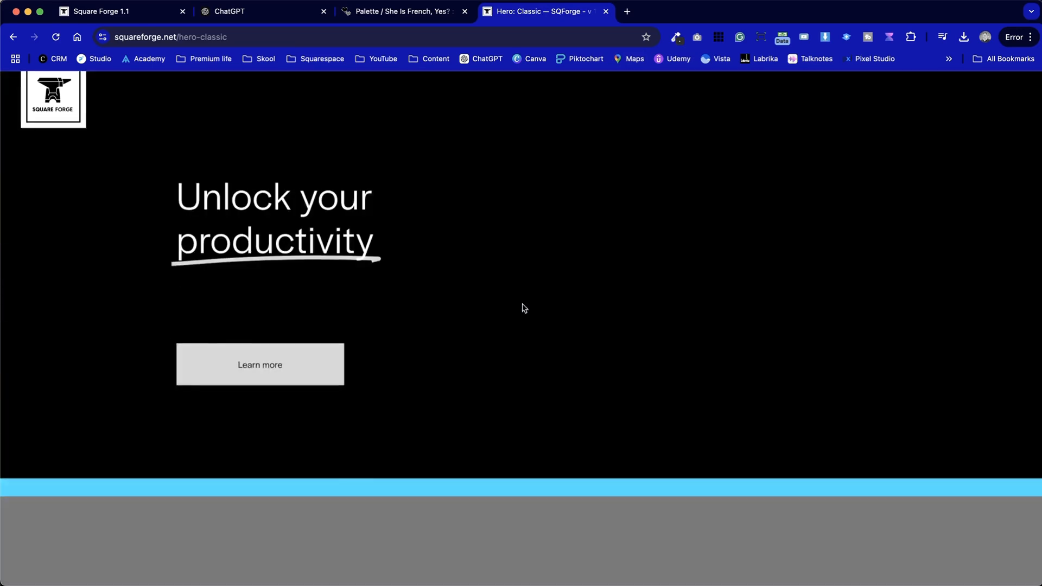
scroll(524, 307, down, 8)
scroll(524, 308, up, 6)
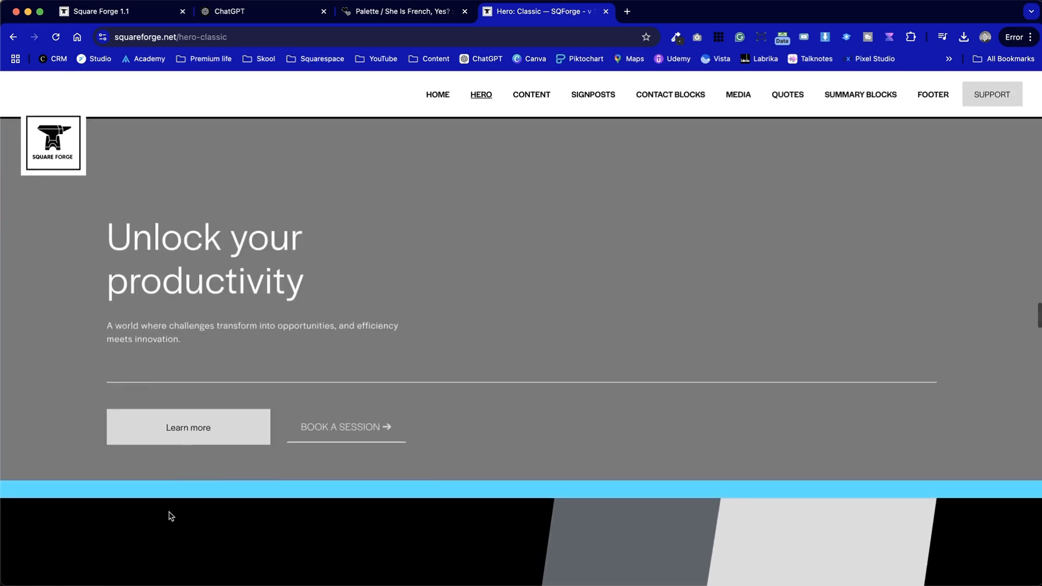
scroll(604, 282, down, 15)
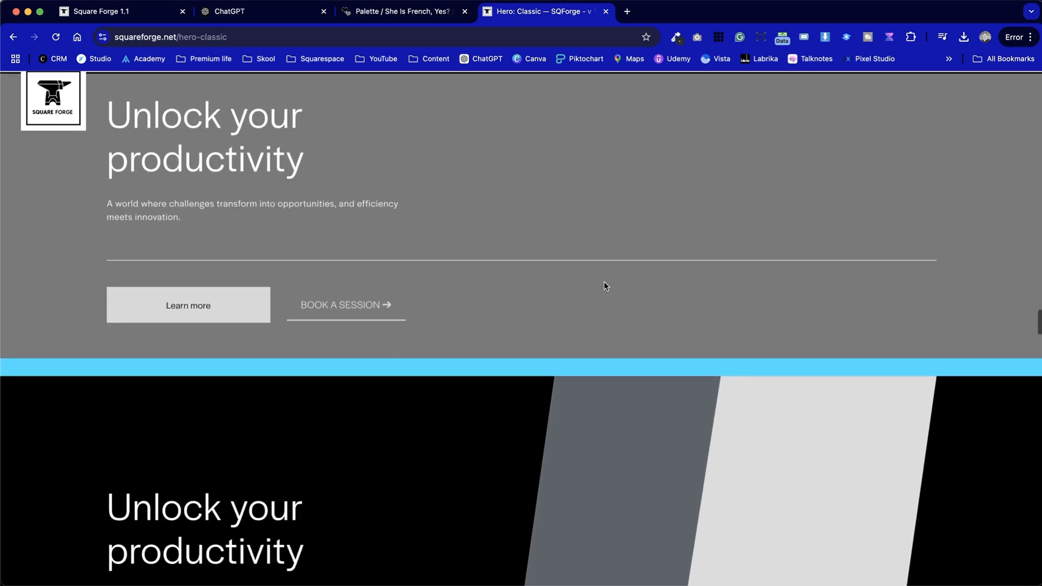
scroll(605, 285, down, 15)
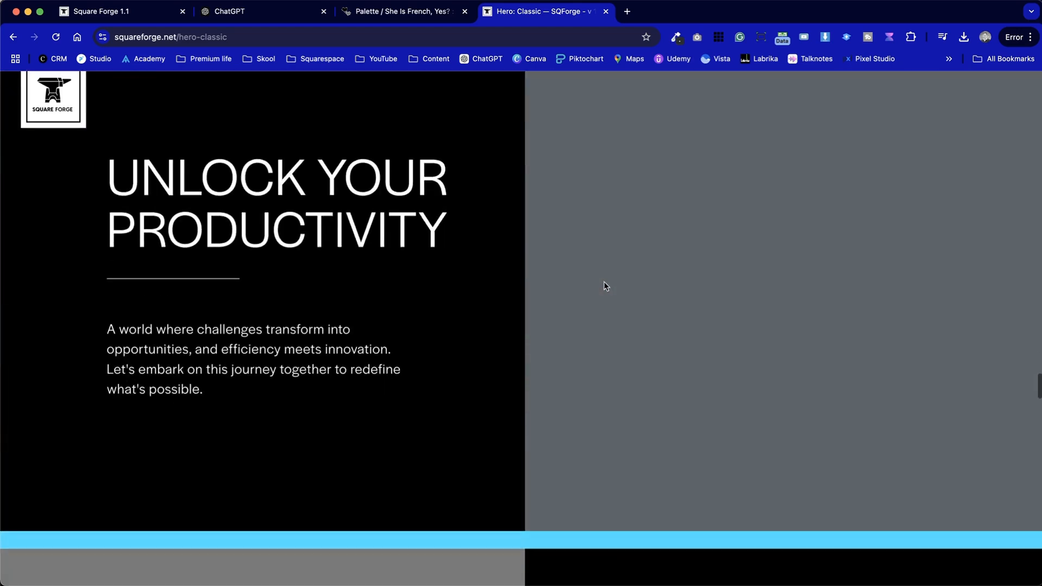
scroll(606, 286, up, 20)
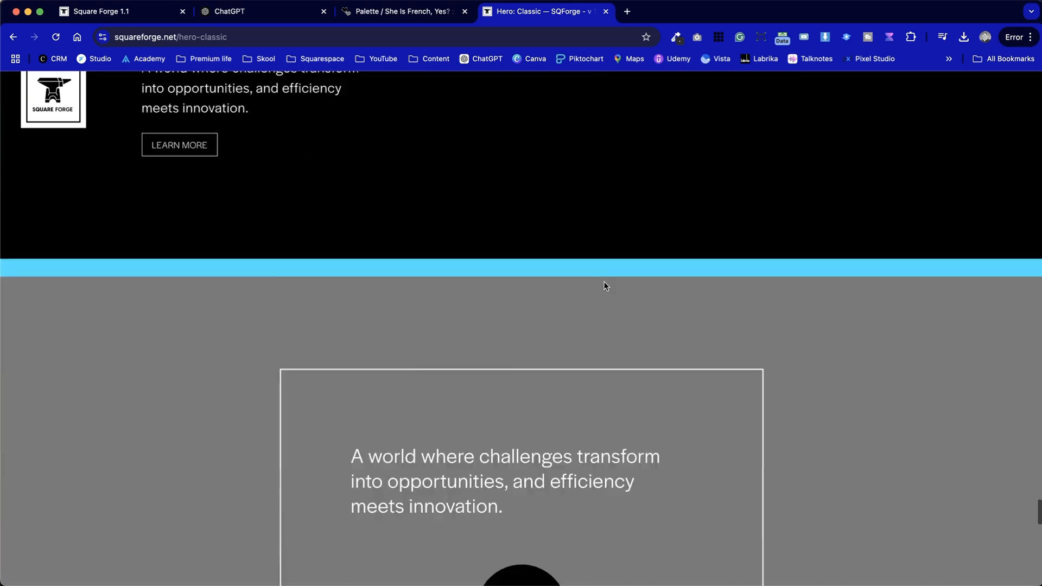
scroll(605, 286, down, 5)
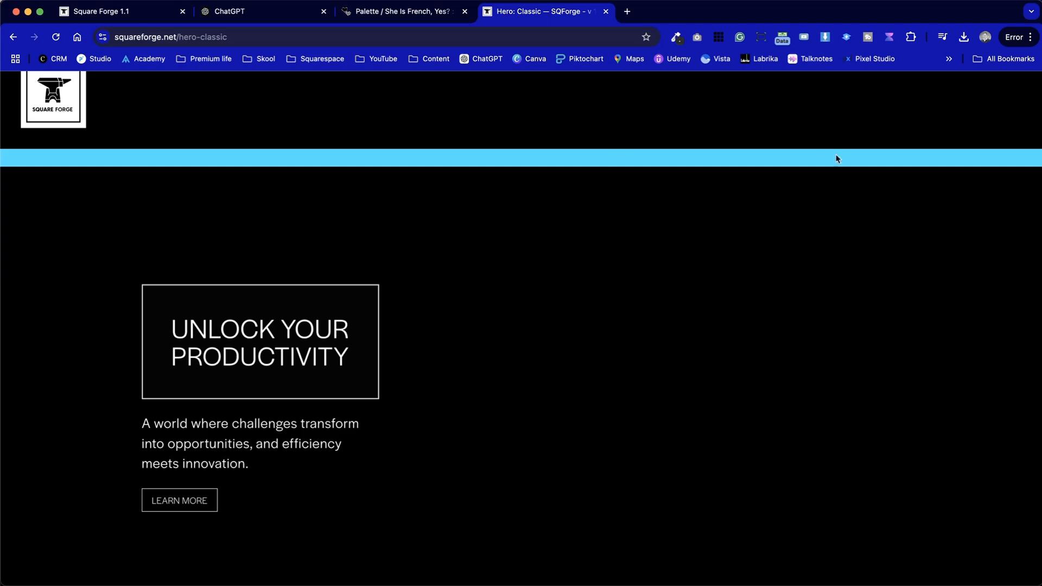
scroll(414, 492, down, 7)
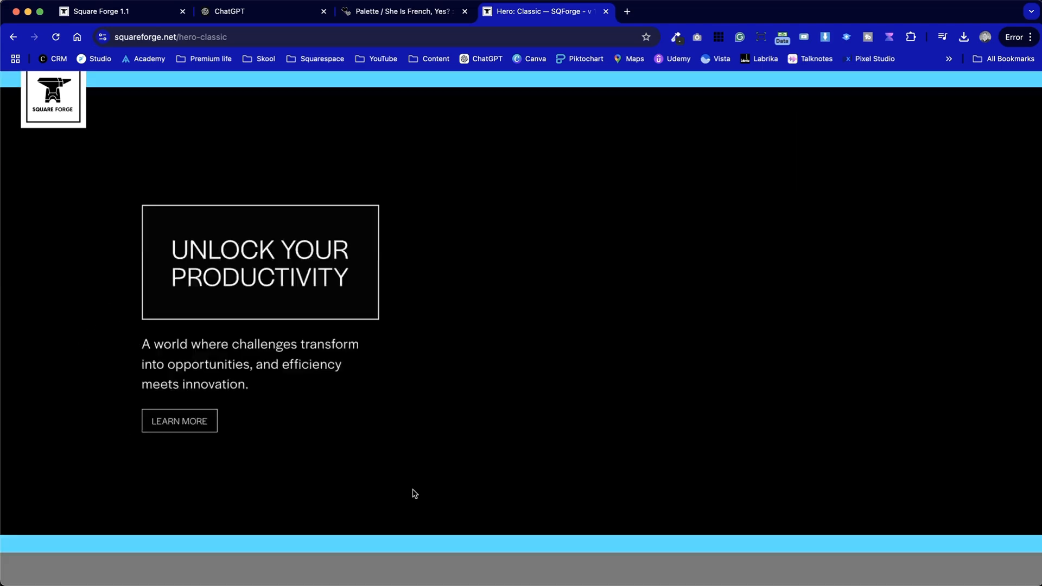
scroll(414, 491, up, 1)
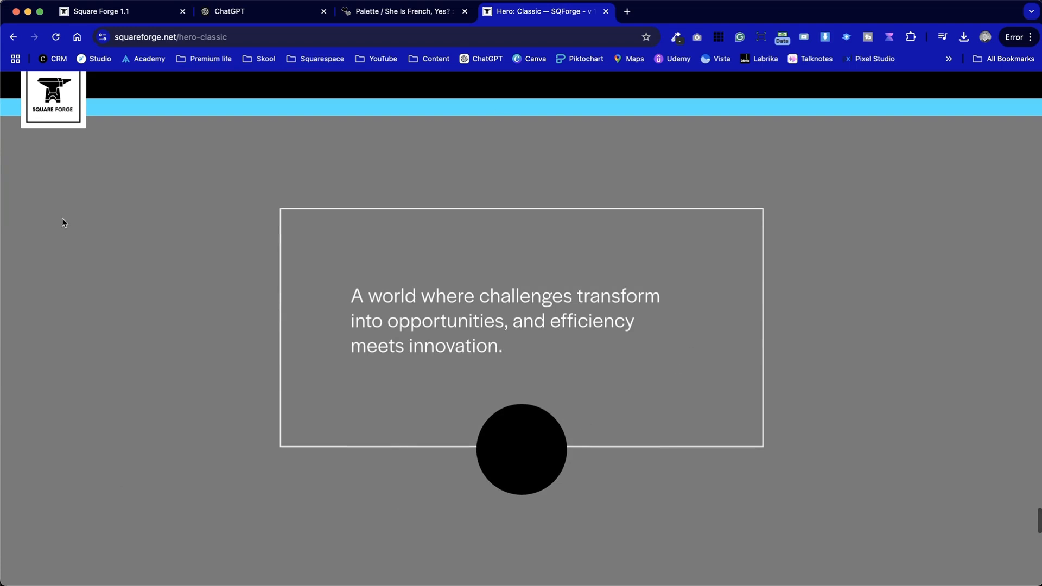
scroll(400, 441, down, 5)
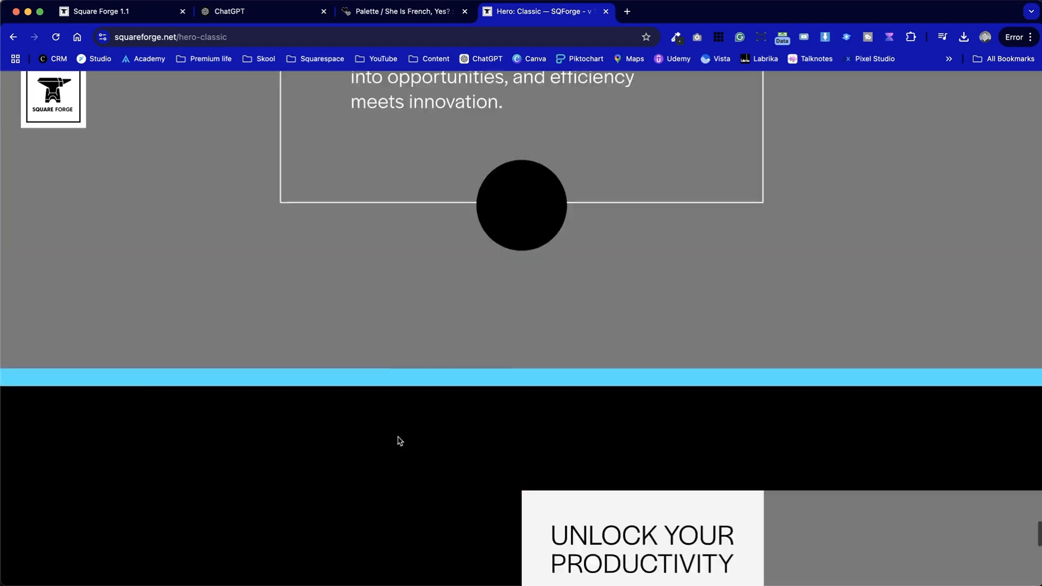
scroll(400, 441, down, 5)
Open the Content: Pricing Tables demo page and scroll through its membership plan layouts
mouse_move(538, 95)
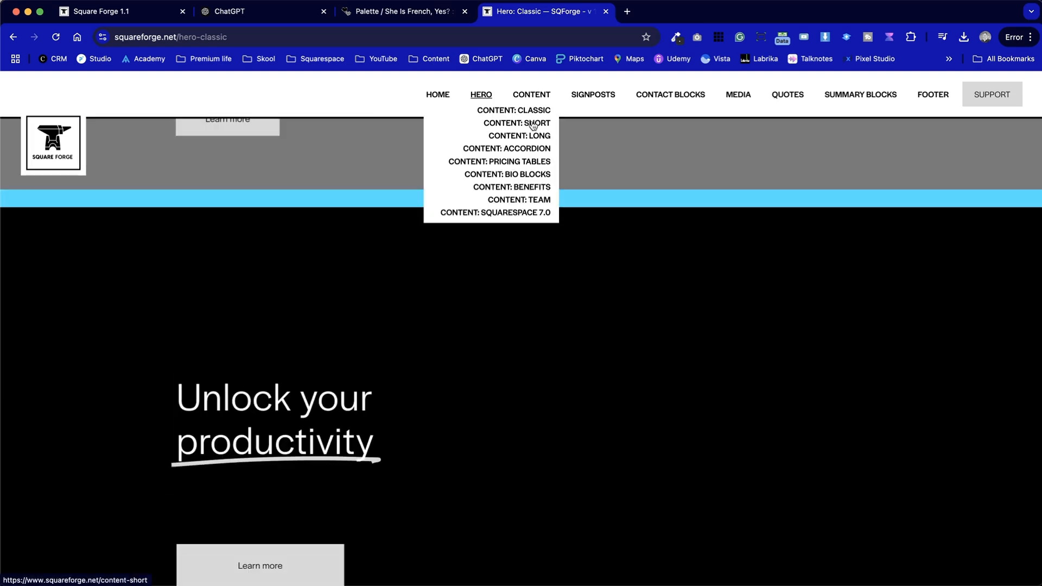
click(529, 167)
scroll(530, 384, down, 5)
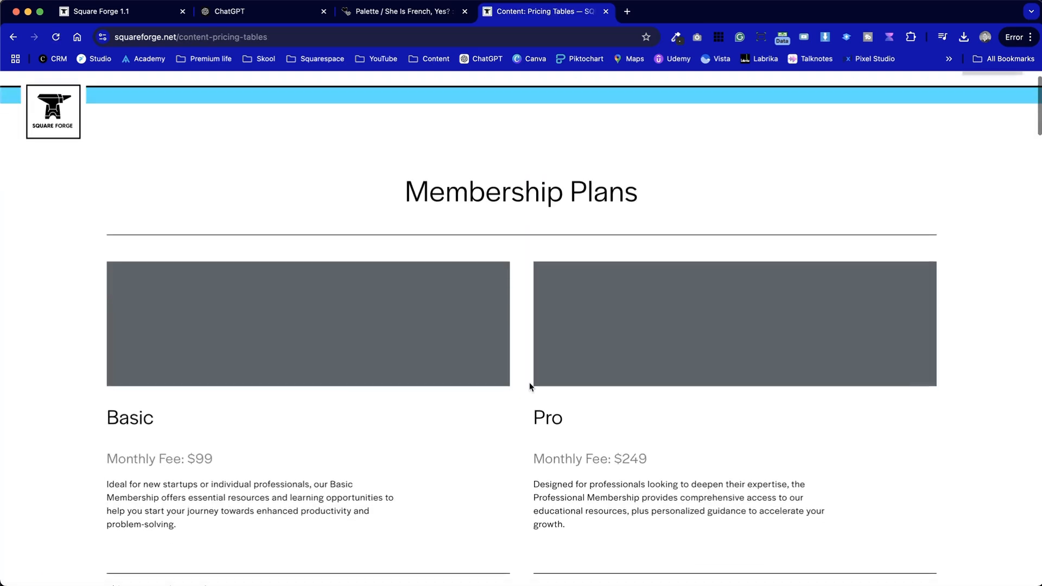
scroll(530, 384, down, 10)
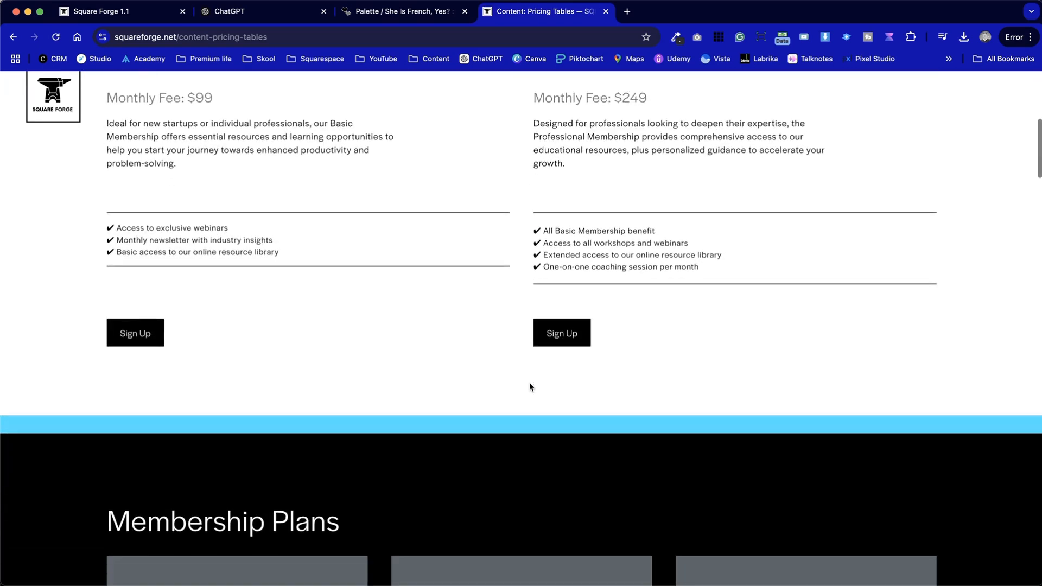
scroll(529, 383, down, 15)
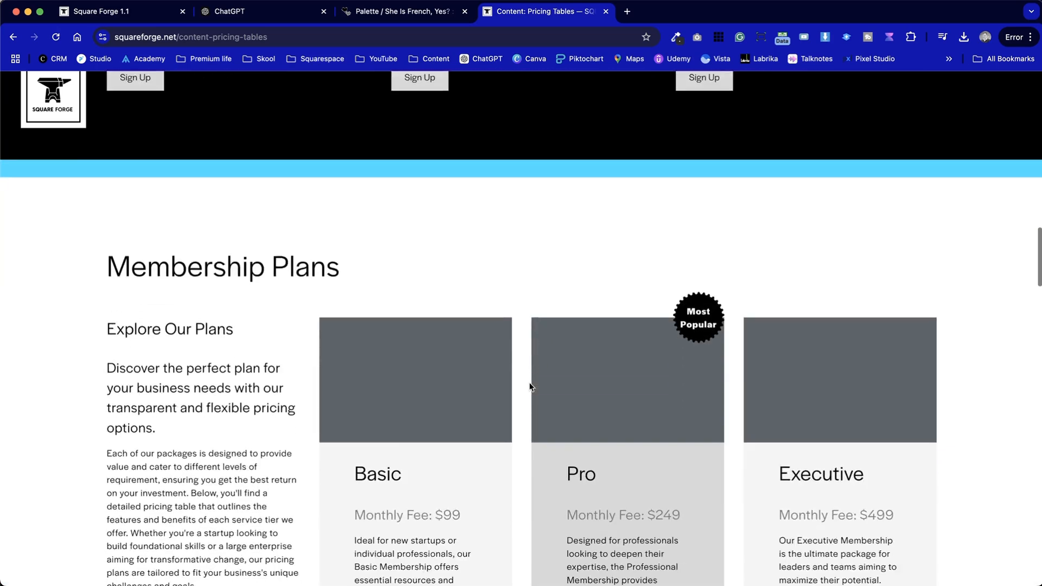
scroll(529, 382, down, 12)
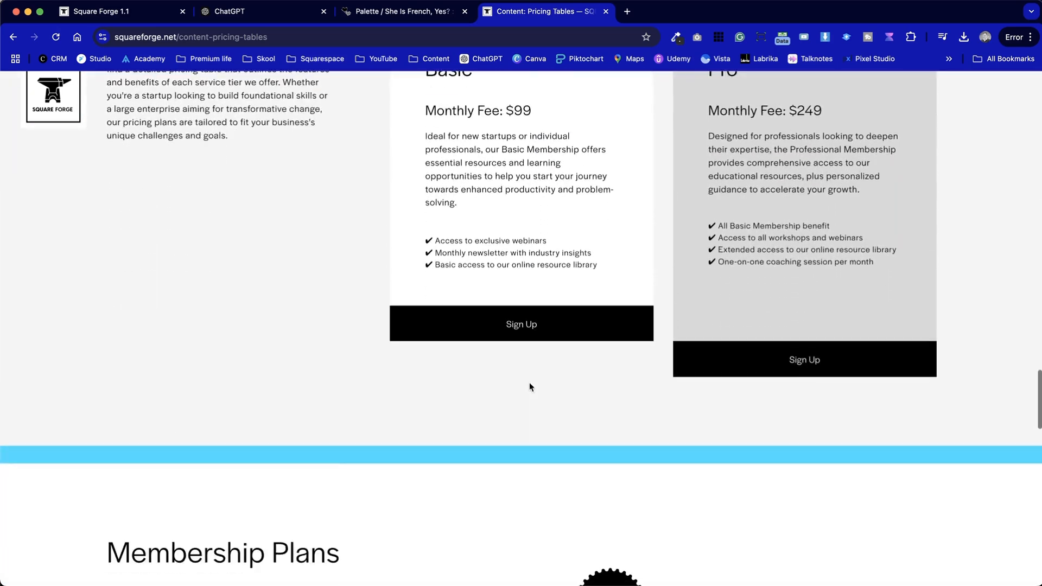
Browse the Signposts: 2-Col Classic demo page and its signpost section layouts
mouse_move(581, 98)
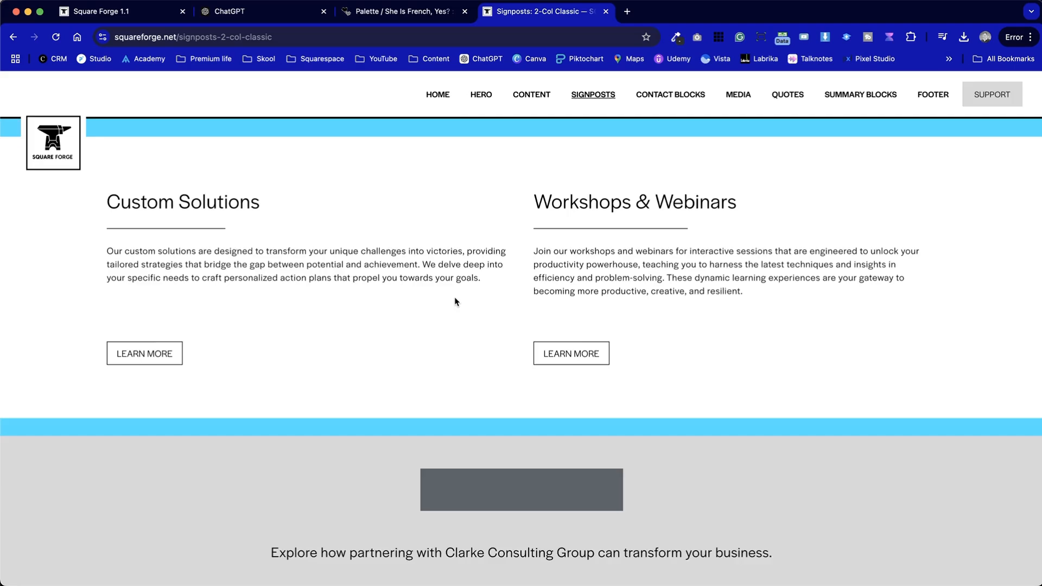
scroll(455, 300, down, 12)
scroll(454, 302, down, 10)
scroll(455, 302, up, 8)
scroll(455, 301, up, 6)
scroll(258, 358, down, 8)
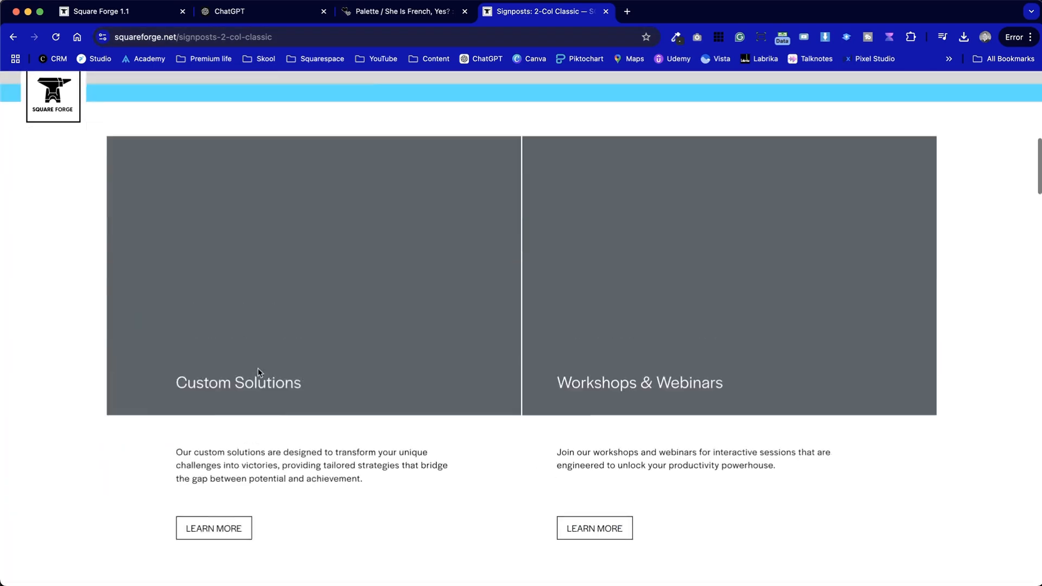
scroll(231, 324, up, 3)
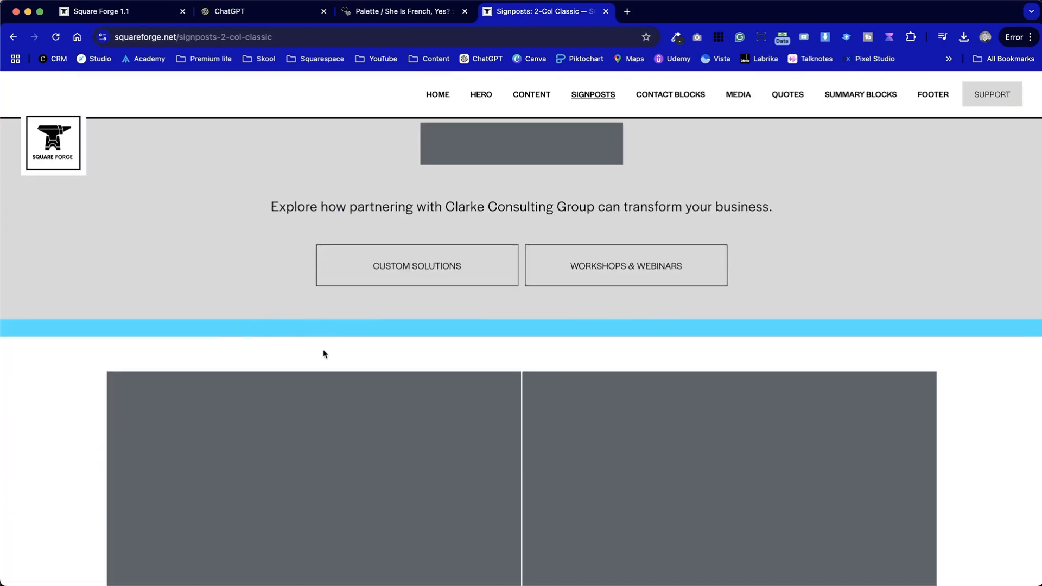
scroll(266, 433, down, 20)
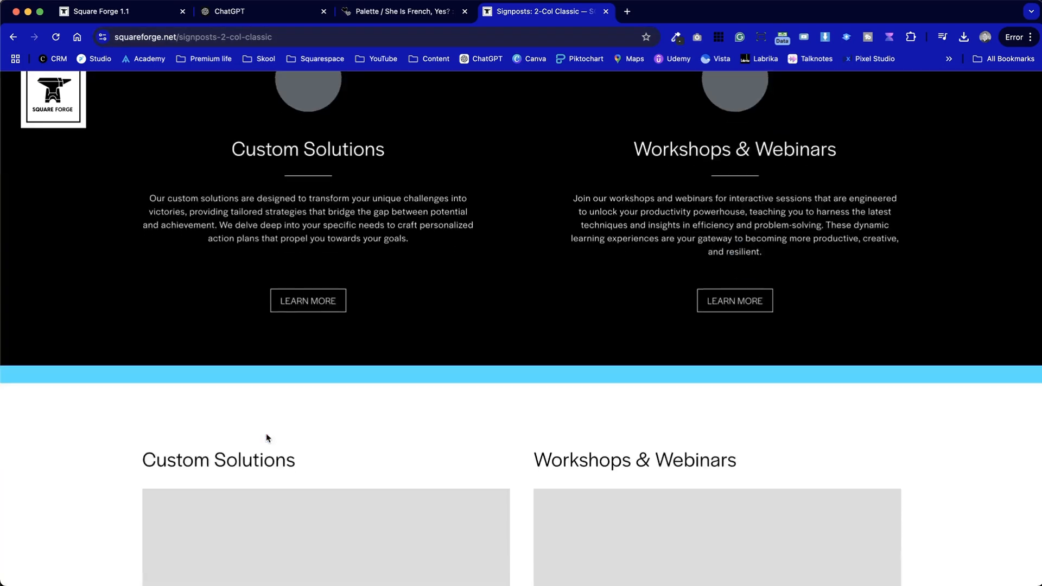
scroll(266, 433, down, 15)
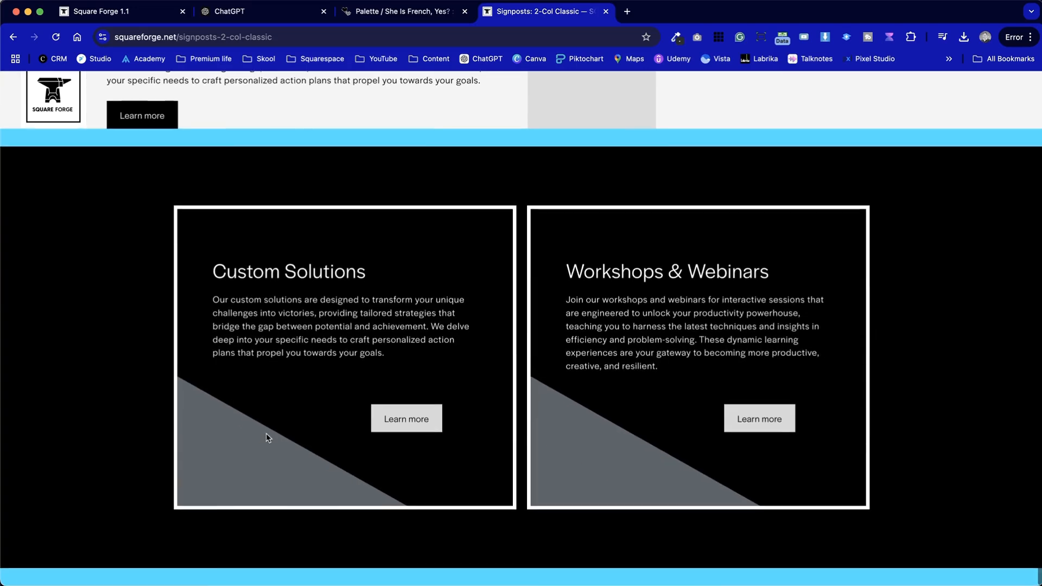
scroll(266, 433, up, 7)
scroll(266, 433, down, 7)
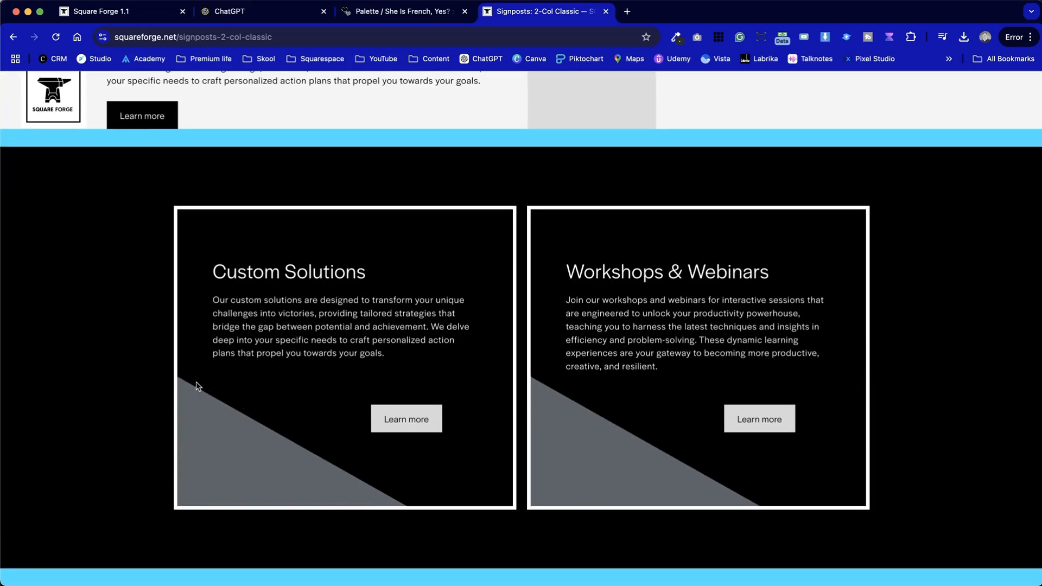
scroll(374, 451, up, 20)
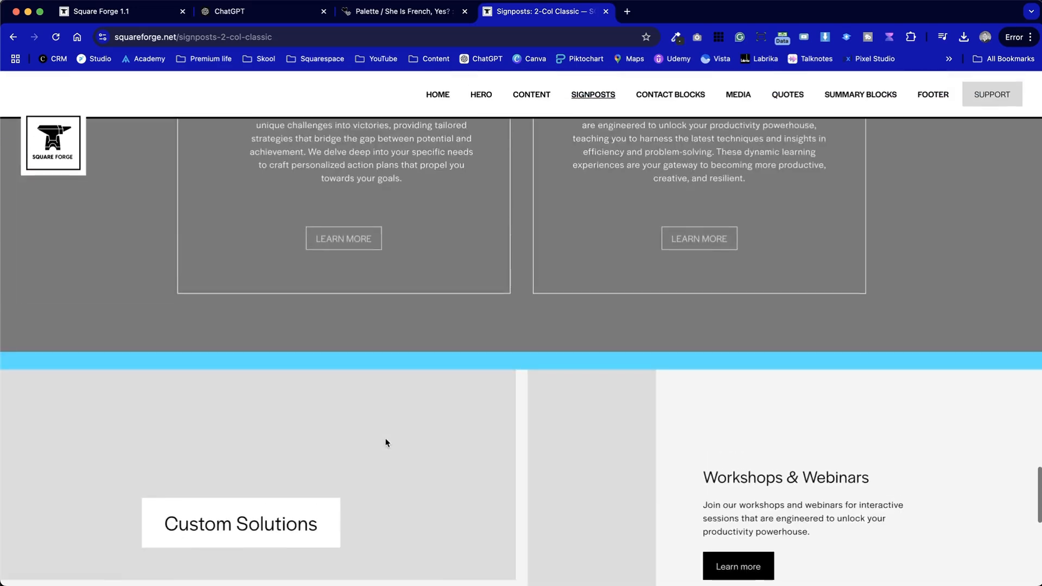
scroll(387, 443, down, 7)
scroll(386, 441, up, 4)
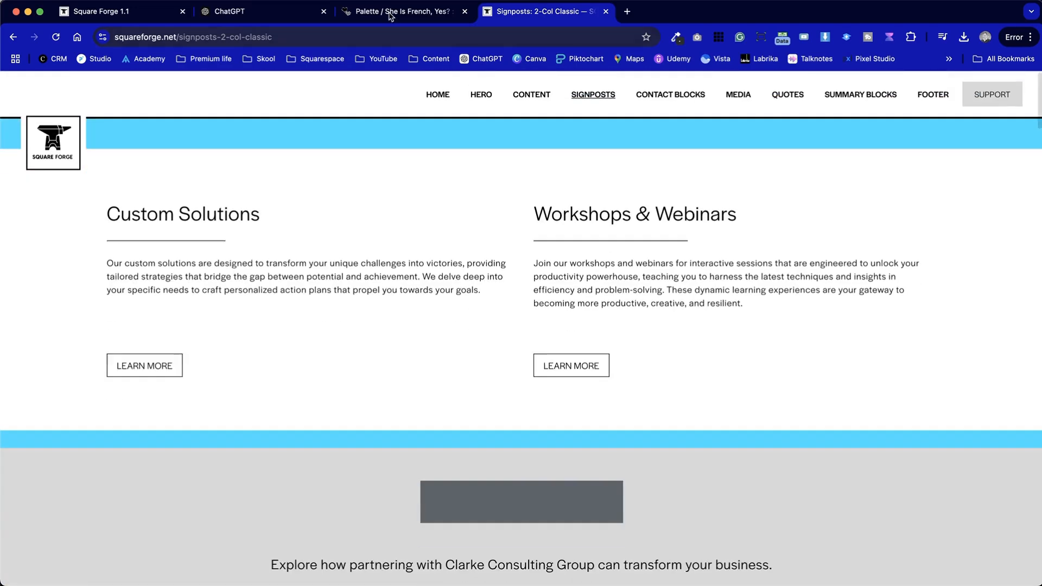
Return to the Squarespace site and open the Hero: Classic page inside the Hero folder
key(super+1)
scroll(148, 294, up, 6)
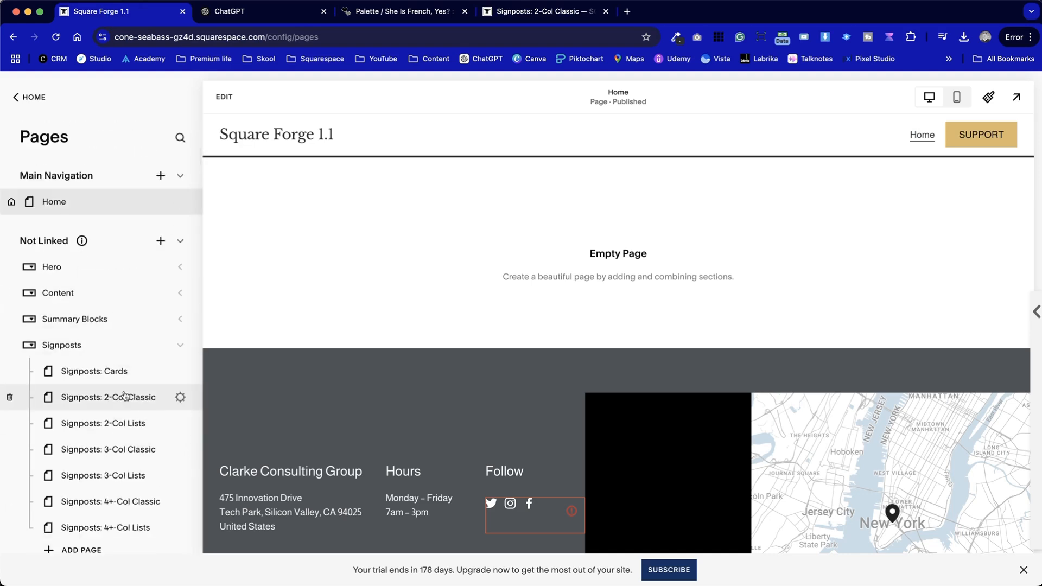
click(178, 268)
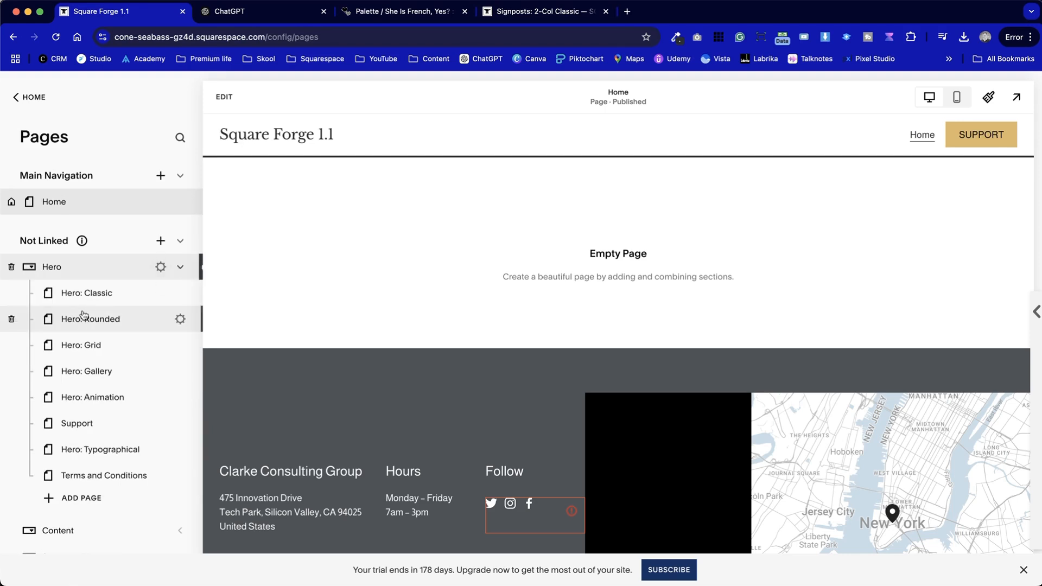
click(90, 296)
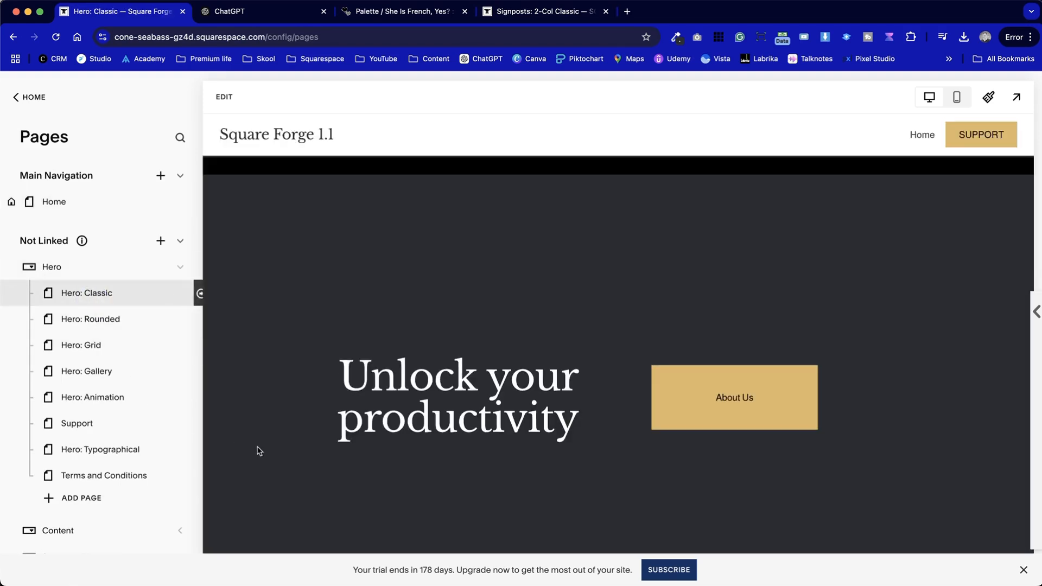
Scroll through the Hero: Classic page to review its sections with the new colours and fonts
scroll(458, 481, down, 10)
scroll(458, 476, down, 15)
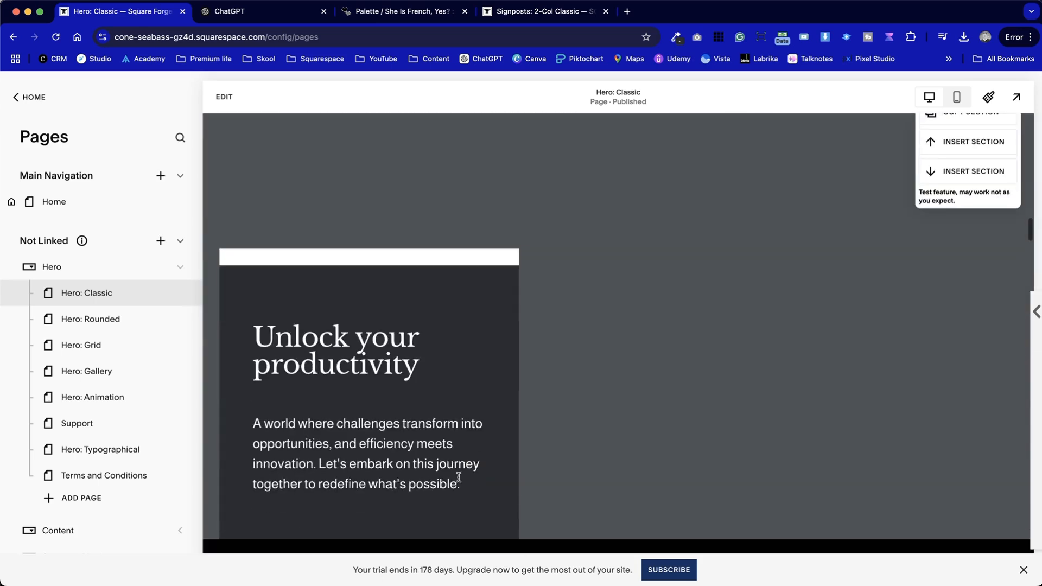
scroll(459, 477, down, 10)
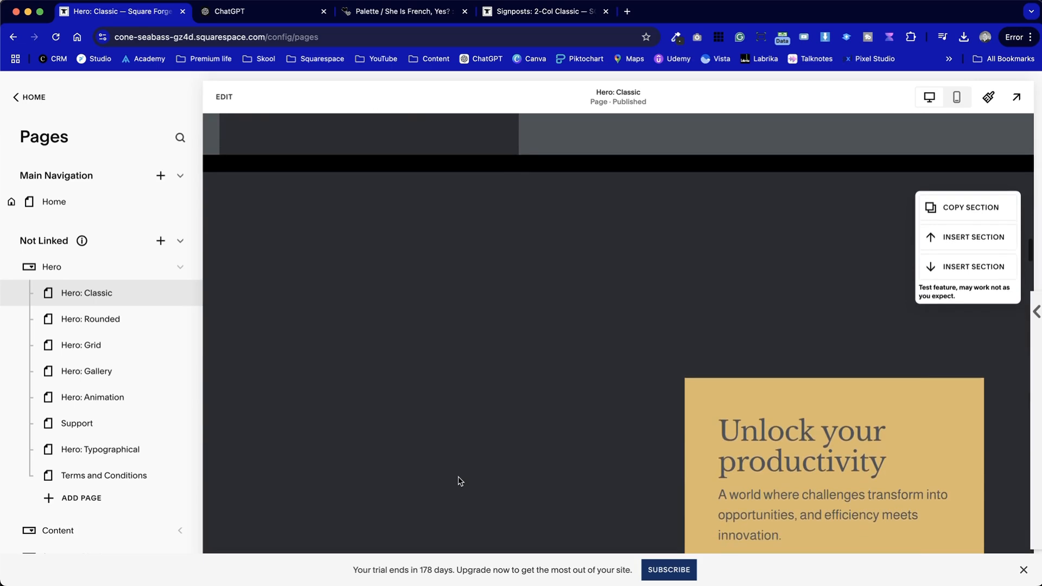
scroll(458, 480, down, 10)
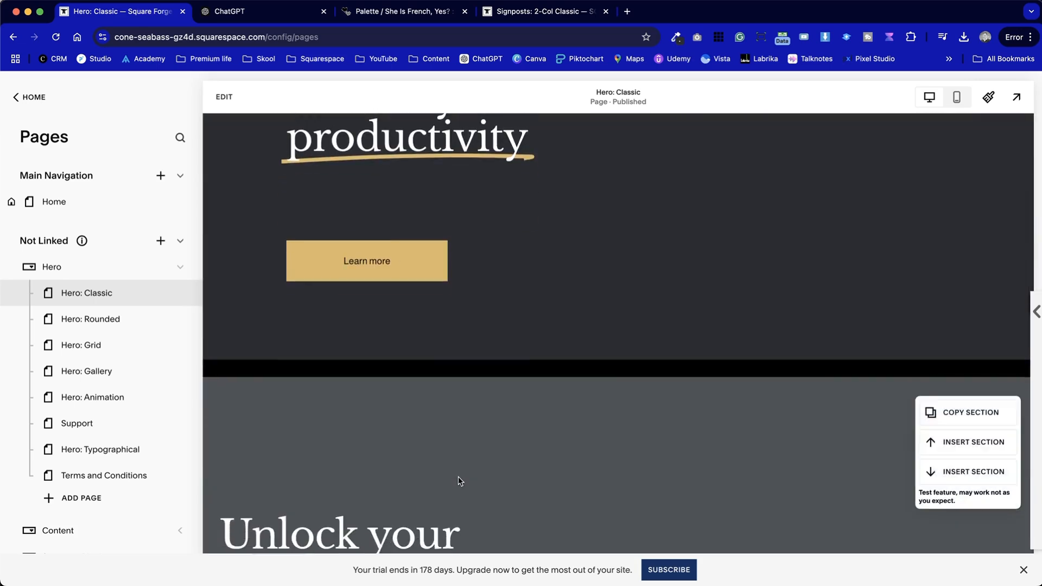
scroll(458, 480, down, 10)
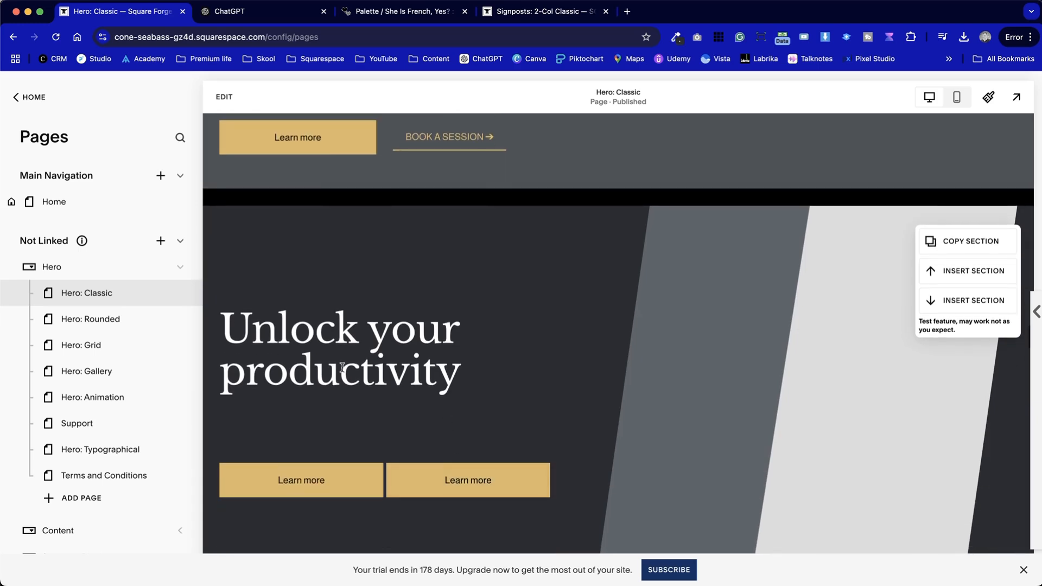
drag(331, 326, 451, 379)
click(451, 380)
scroll(330, 352, down, 3)
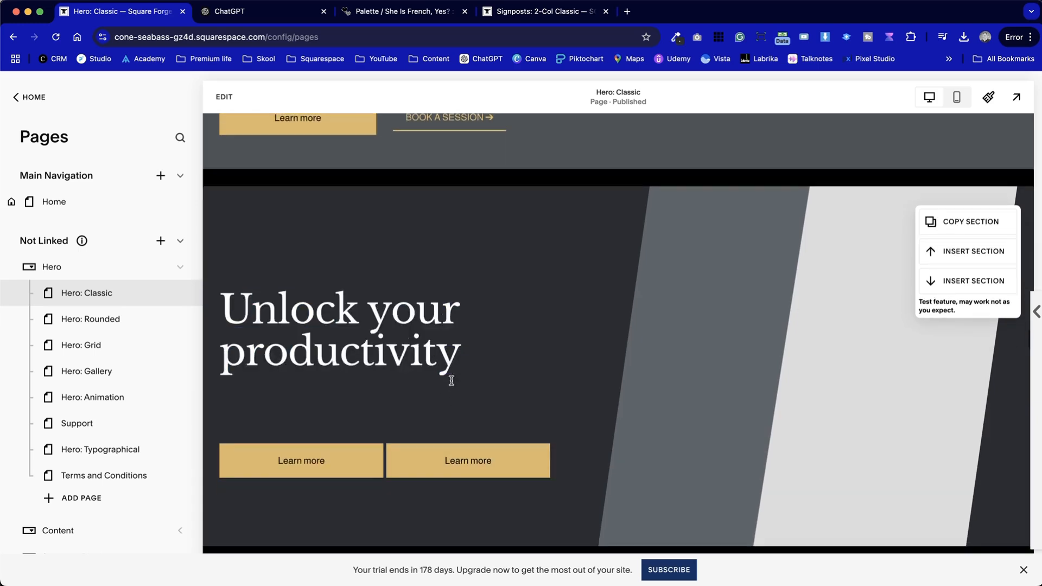
scroll(589, 423, down, 15)
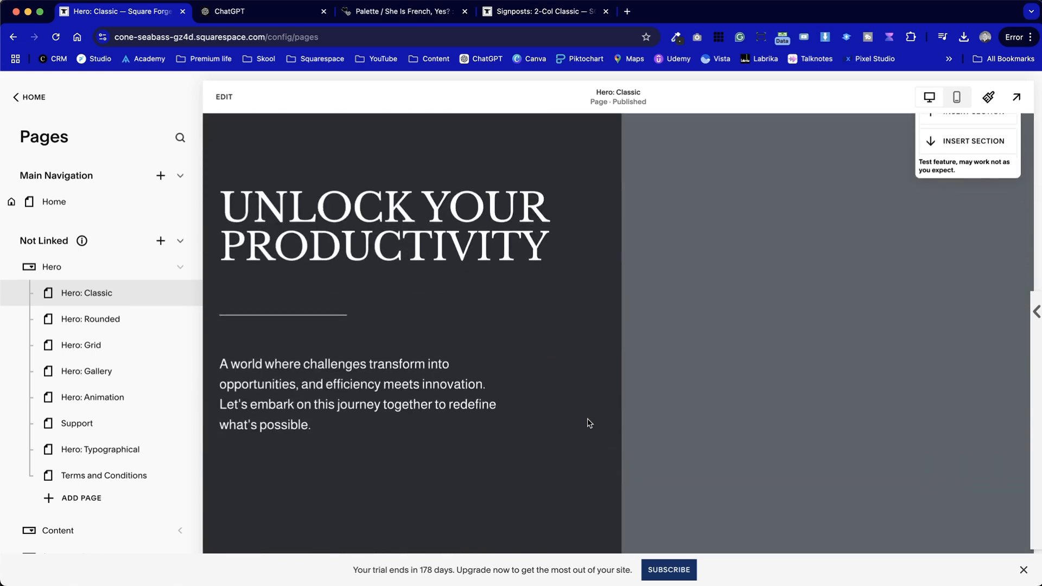
click(589, 423)
scroll(516, 423, down, 5)
scroll(517, 422, down, 5)
scroll(517, 422, up, 3)
scroll(517, 422, down, 9)
scroll(516, 421, down, 15)
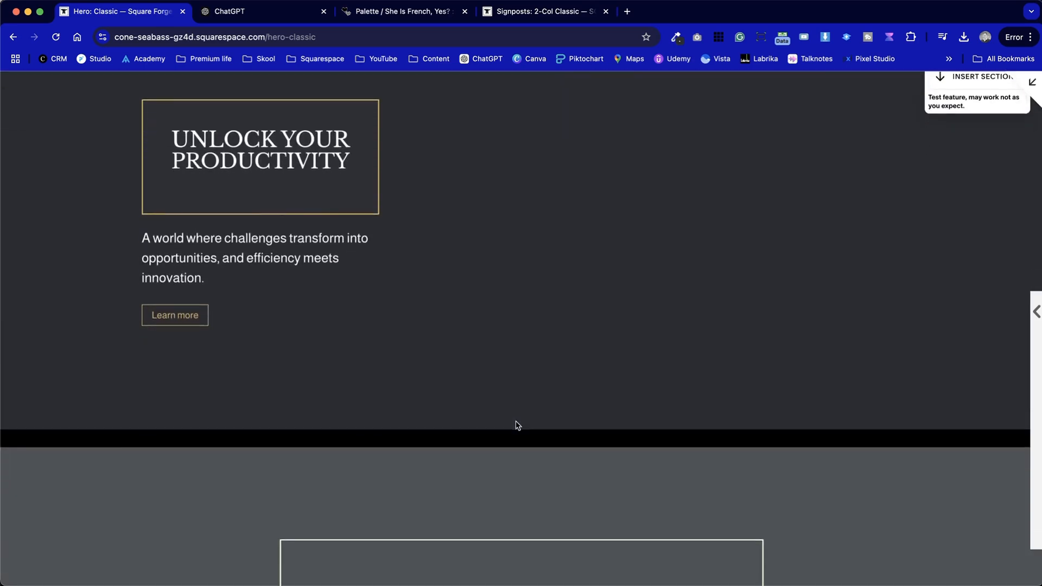
Disable the section-copy browser extension while viewing the Hero: Classic page
scroll(515, 425, down, 15)
scroll(517, 424, down, 20)
scroll(516, 424, up, 10)
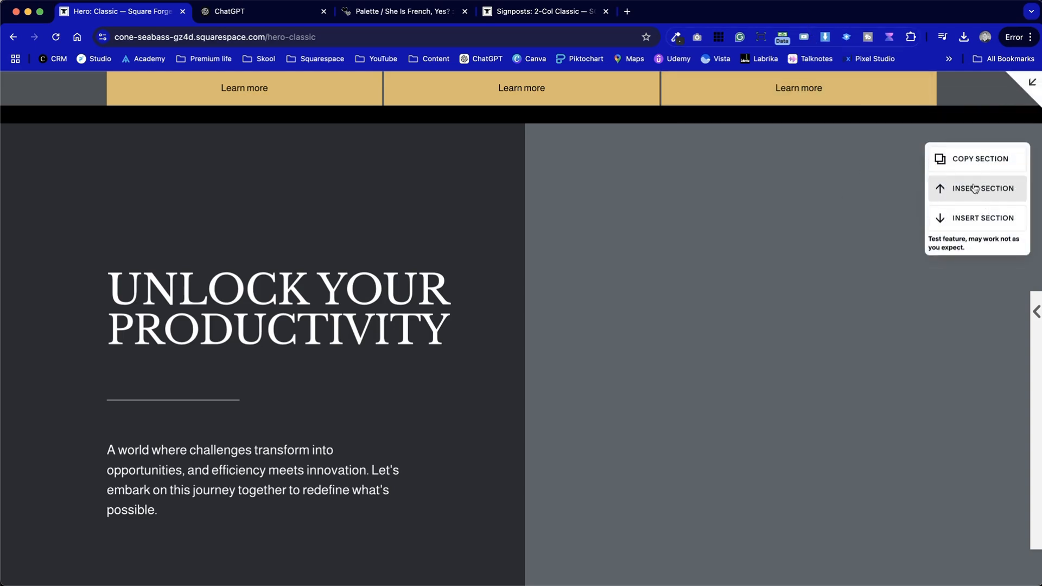
click(783, 39)
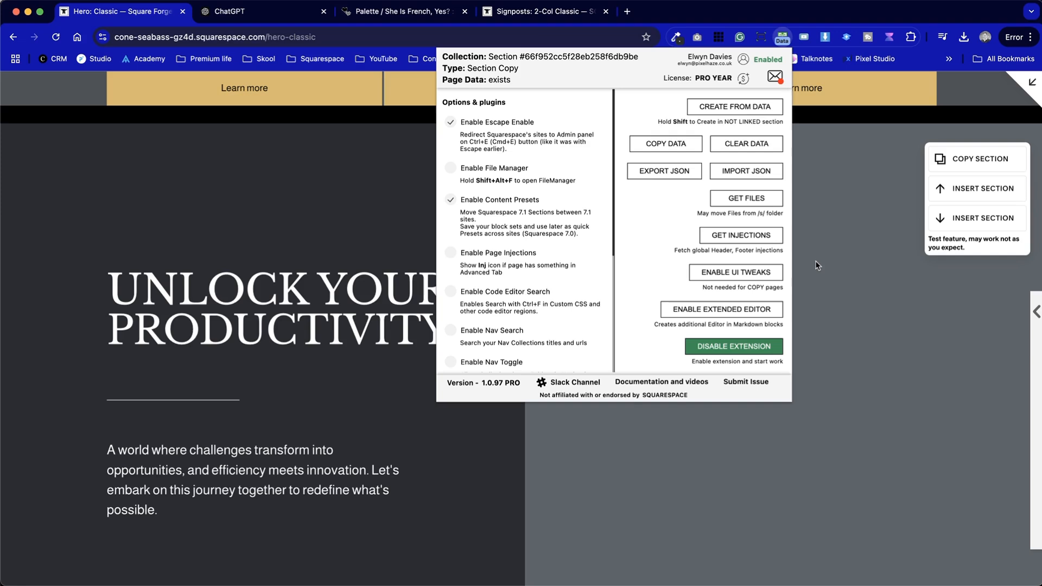
click(740, 347)
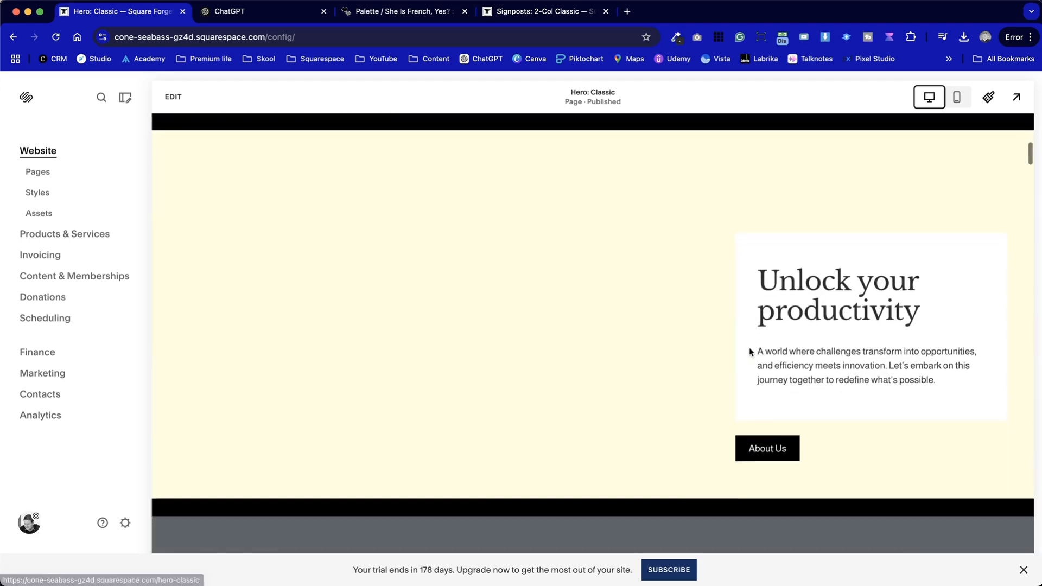
Scroll through the Hero: Classic page, entering the editor to inspect its sections and exiting again
scroll(750, 352, down, 10)
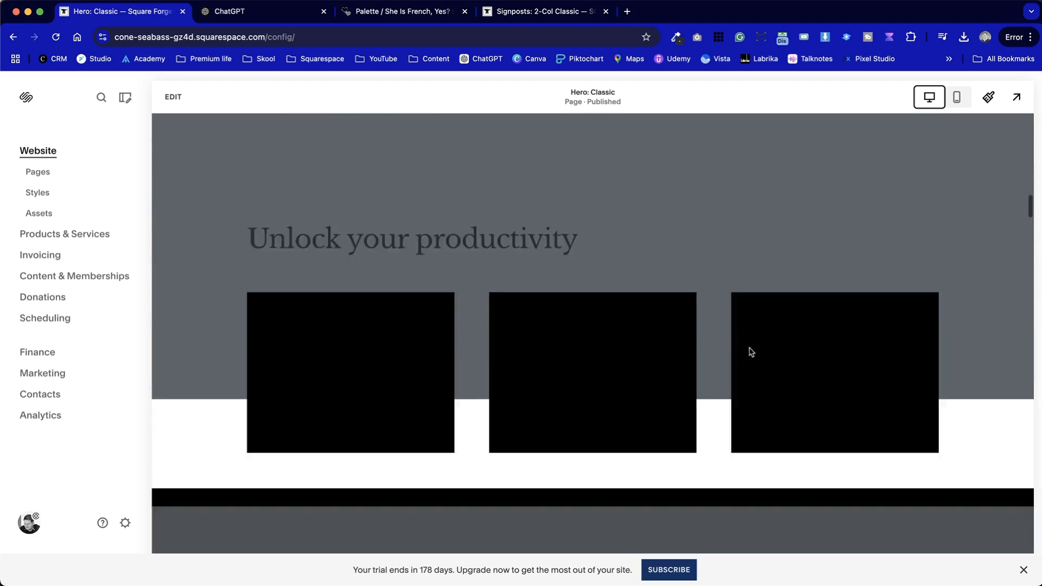
scroll(751, 352, down, 3)
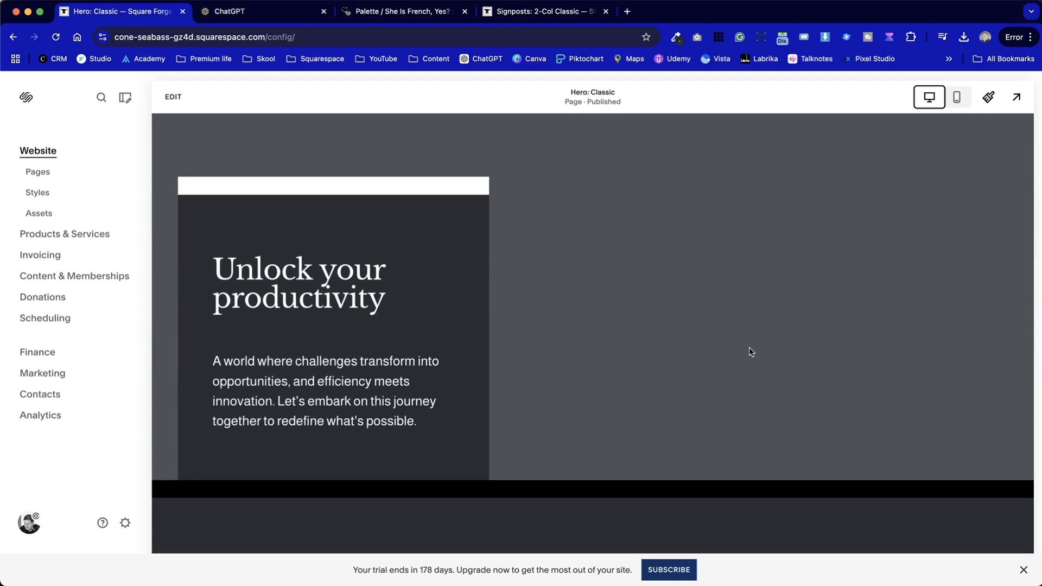
scroll(751, 352, down, 8)
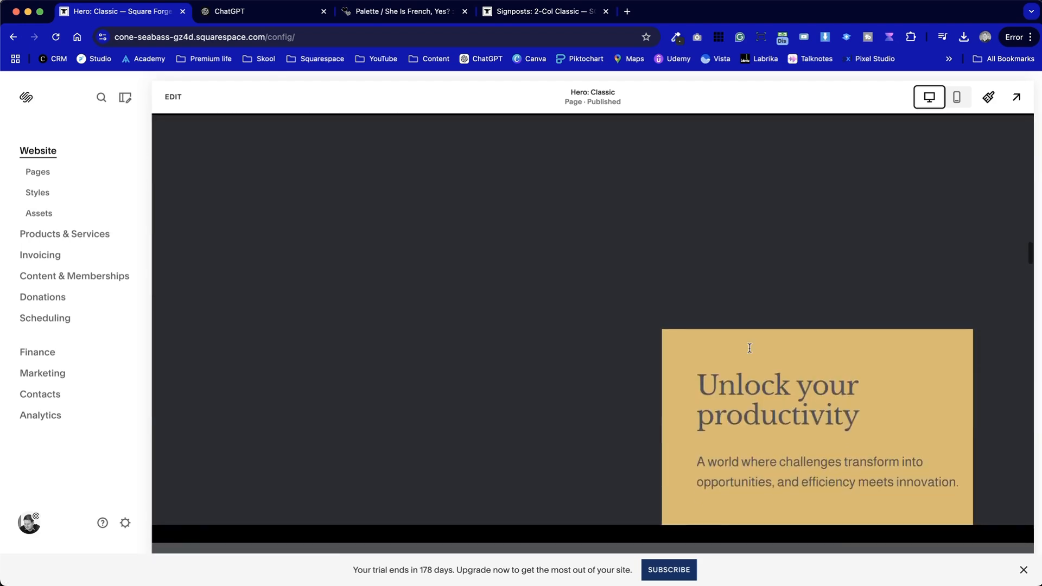
scroll(750, 348, down, 10)
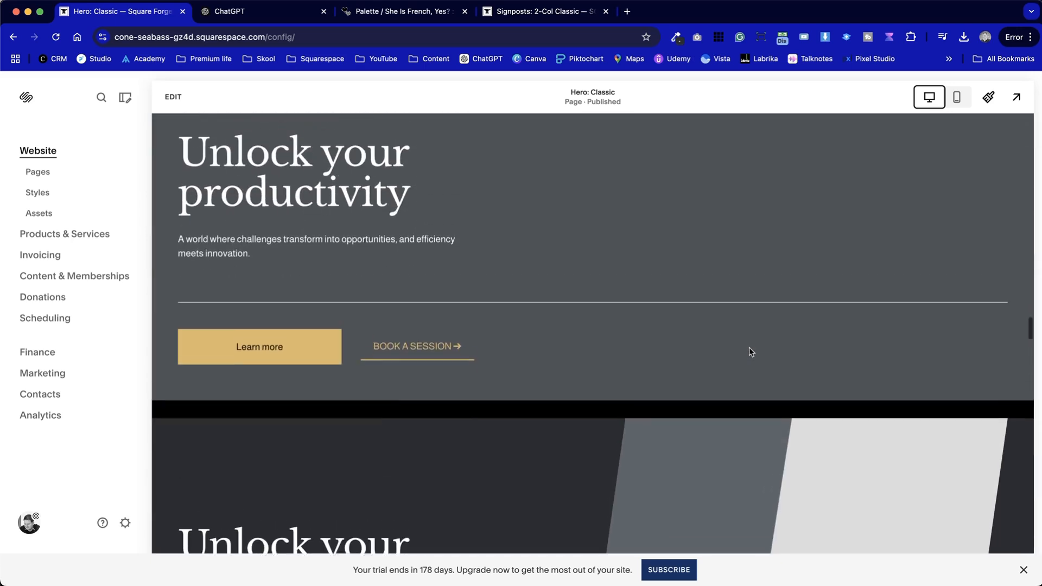
click(173, 97)
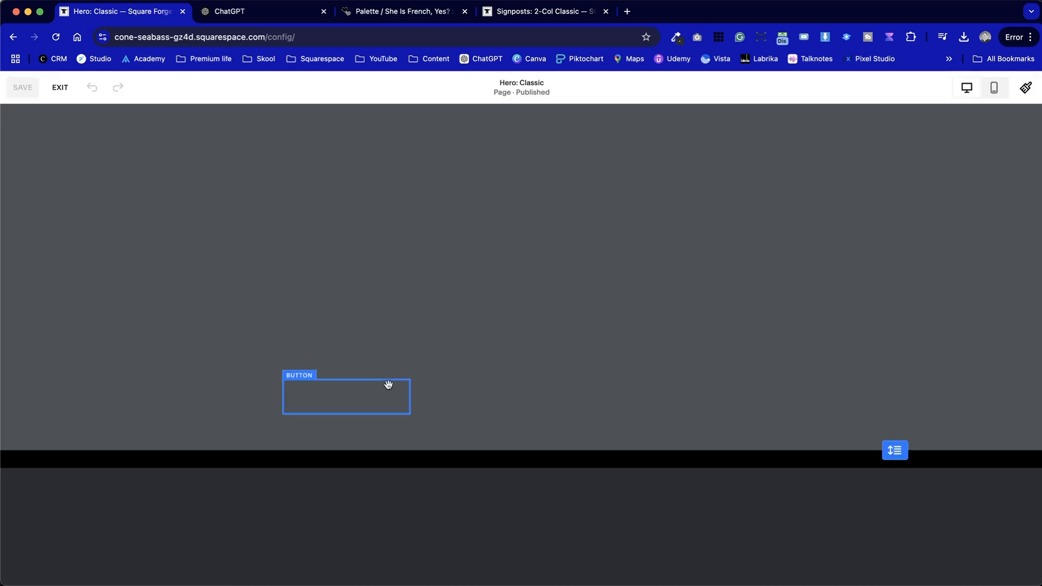
scroll(389, 387, down, 20)
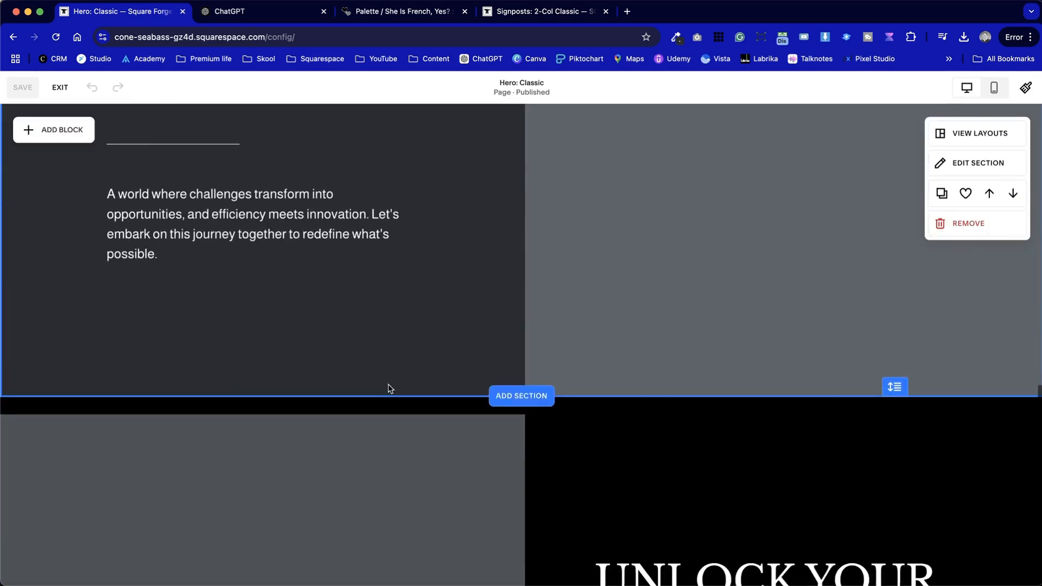
scroll(390, 387, up, 5)
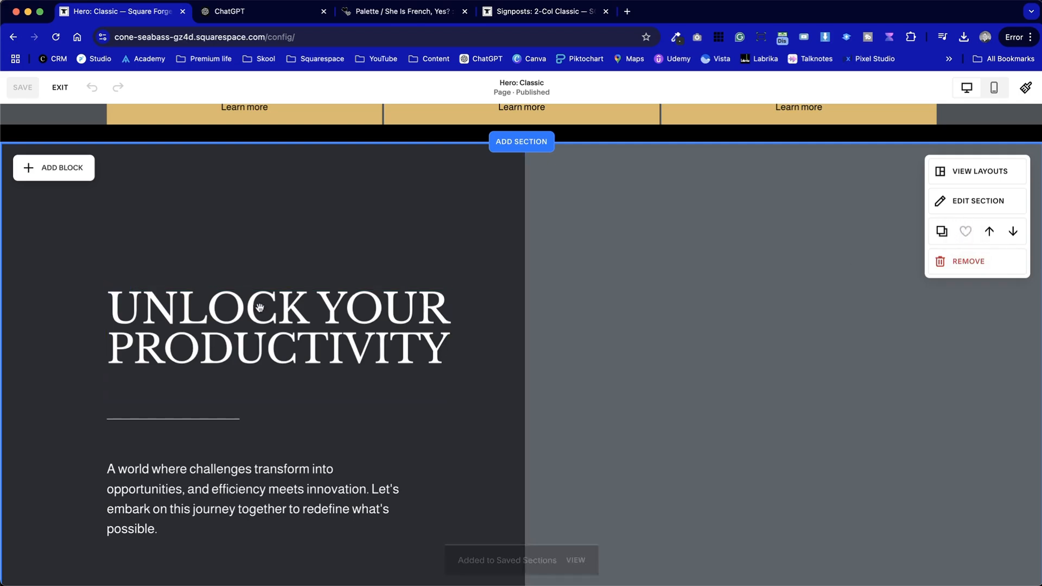
scroll(131, 223, up, 11)
click(58, 86)
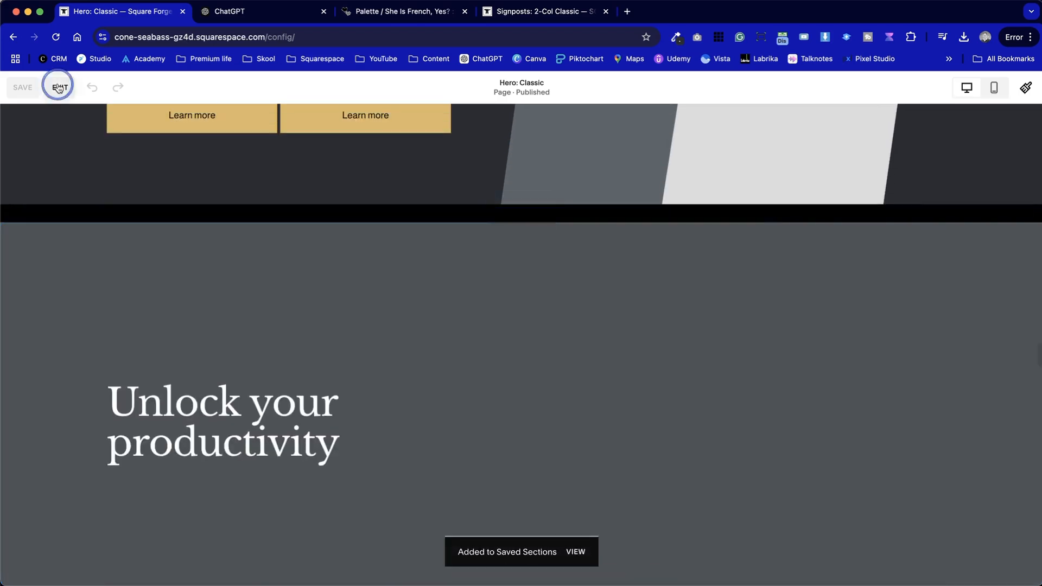
Switch to the ChatGPT tab and scroll back to review the generated Castle Bakery homepage content
click(256, 12)
scroll(320, 250, up, 15)
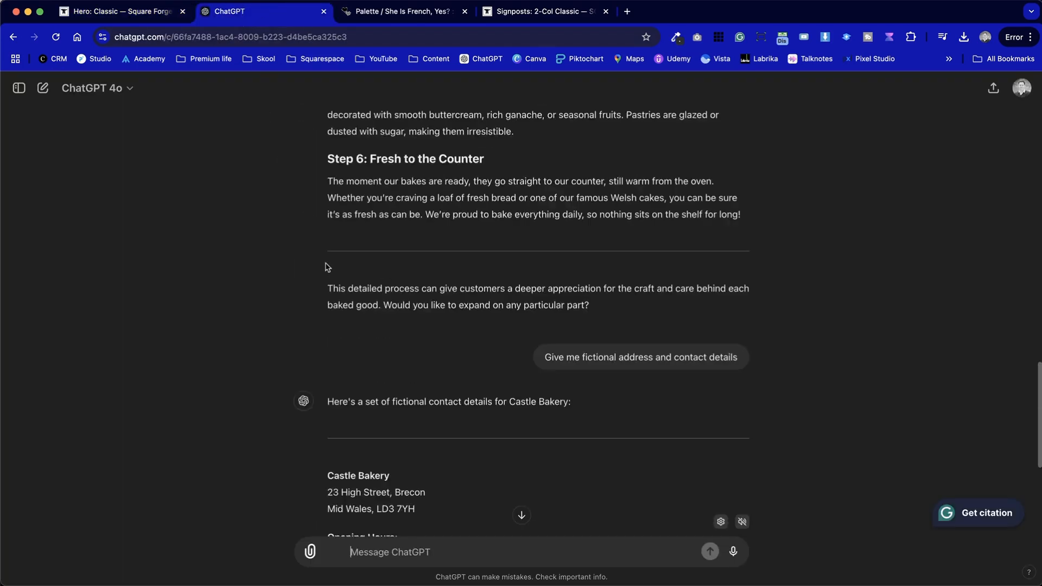
scroll(327, 266, up, 6)
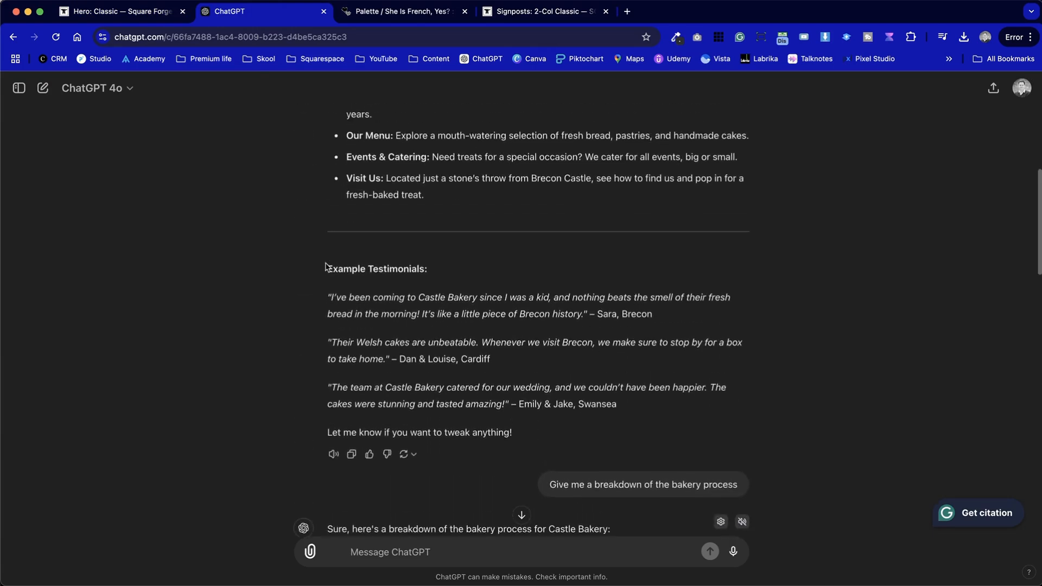
scroll(327, 267, up, 2)
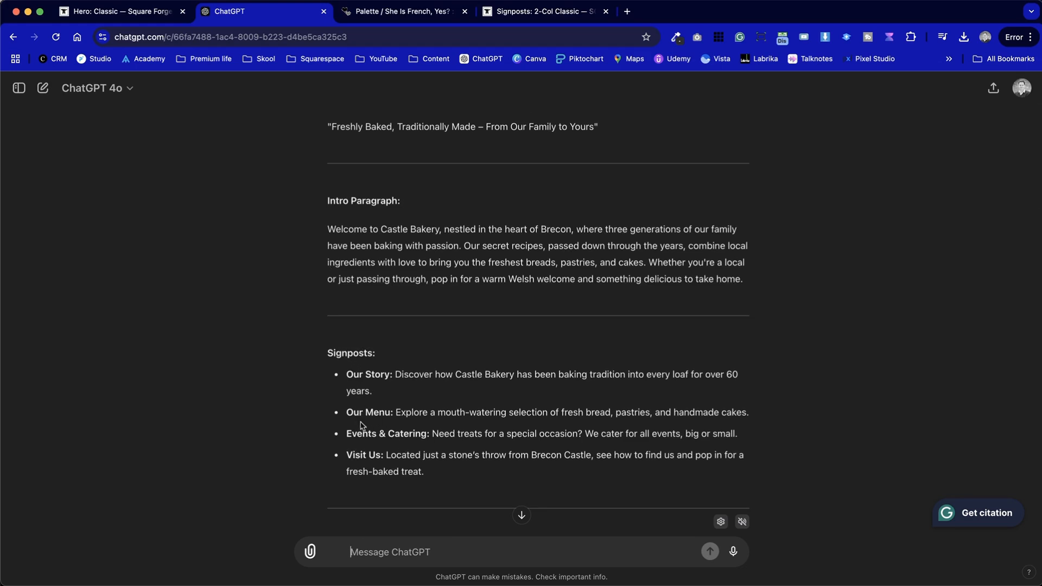
scroll(361, 467, up, 4)
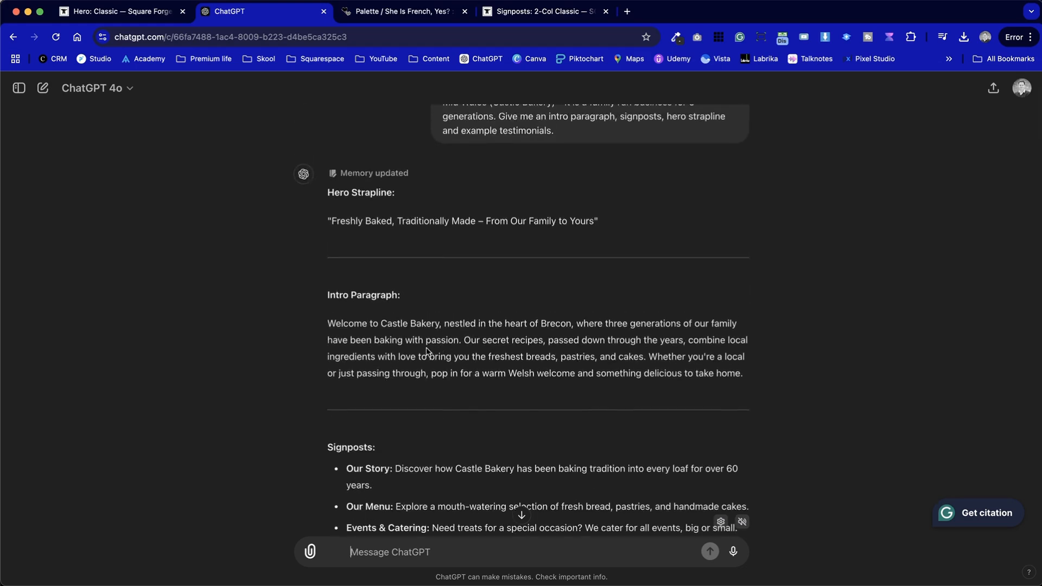
scroll(426, 335, up, 2)
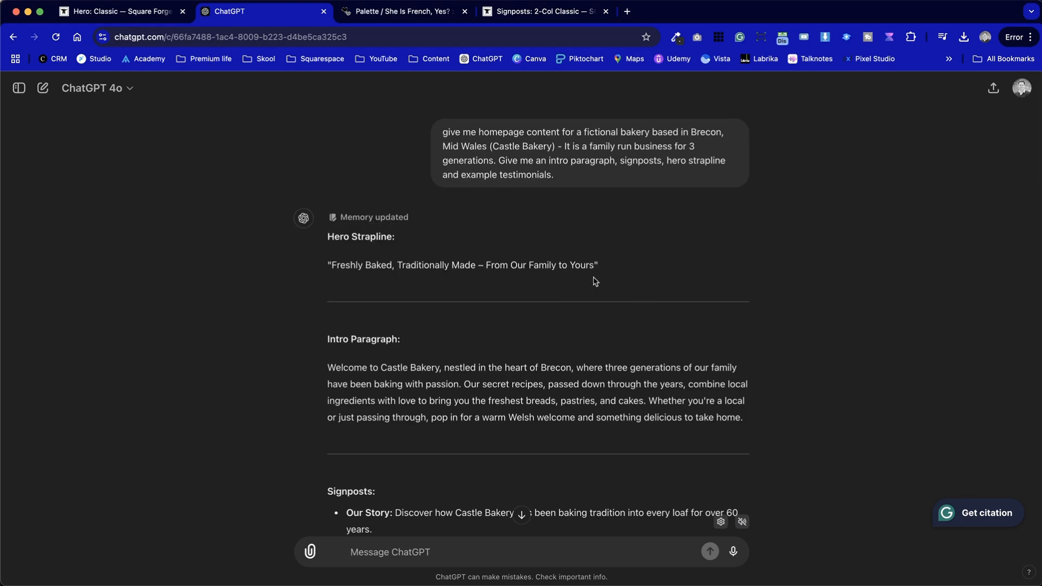
Return to the Squarespace site and open the Content: Short page inside the Content folder
click(133, 13)
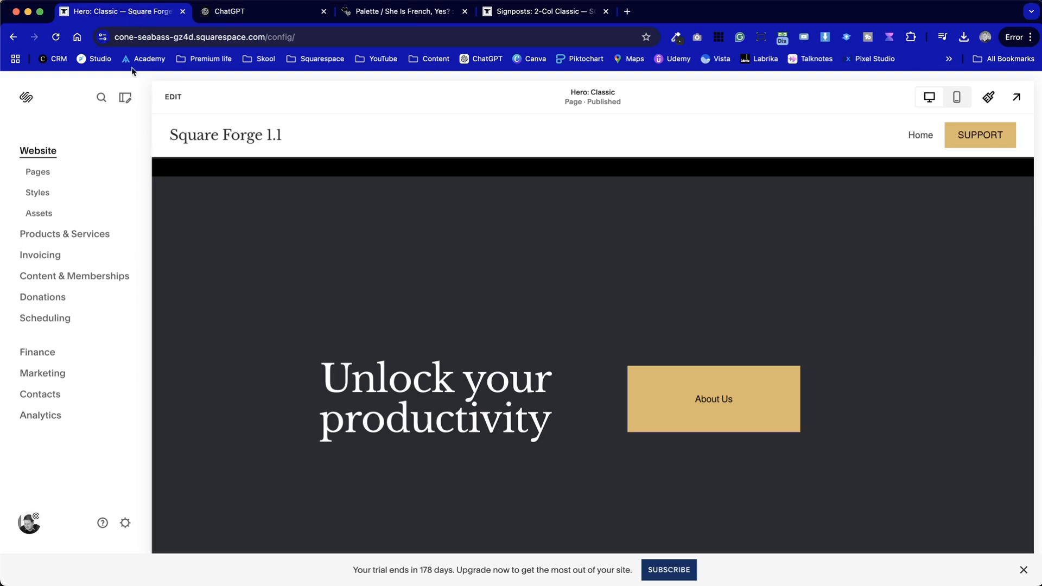
click(38, 173)
scroll(59, 383, down, 5)
scroll(61, 384, down, 4)
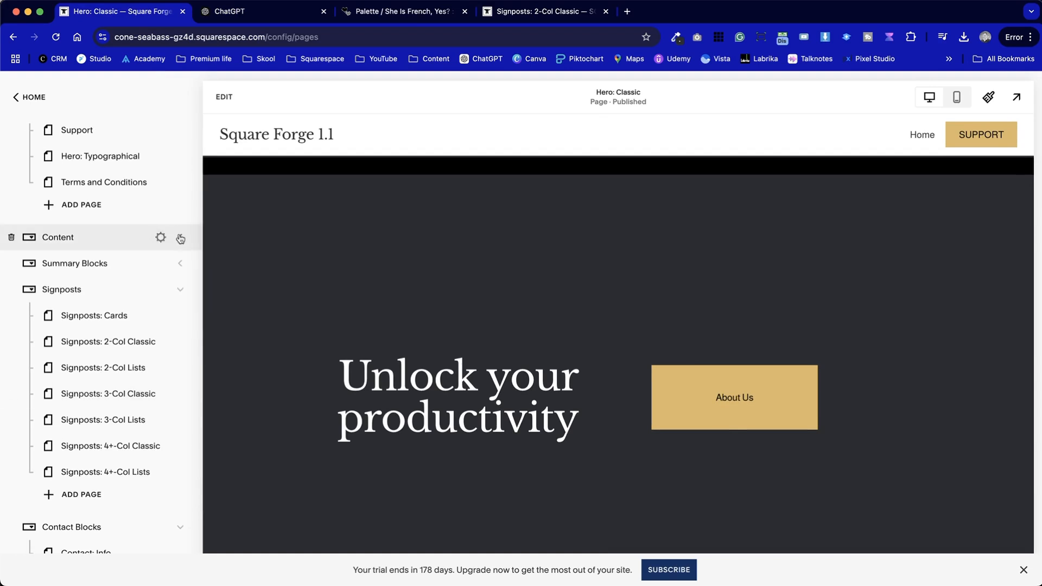
click(181, 239)
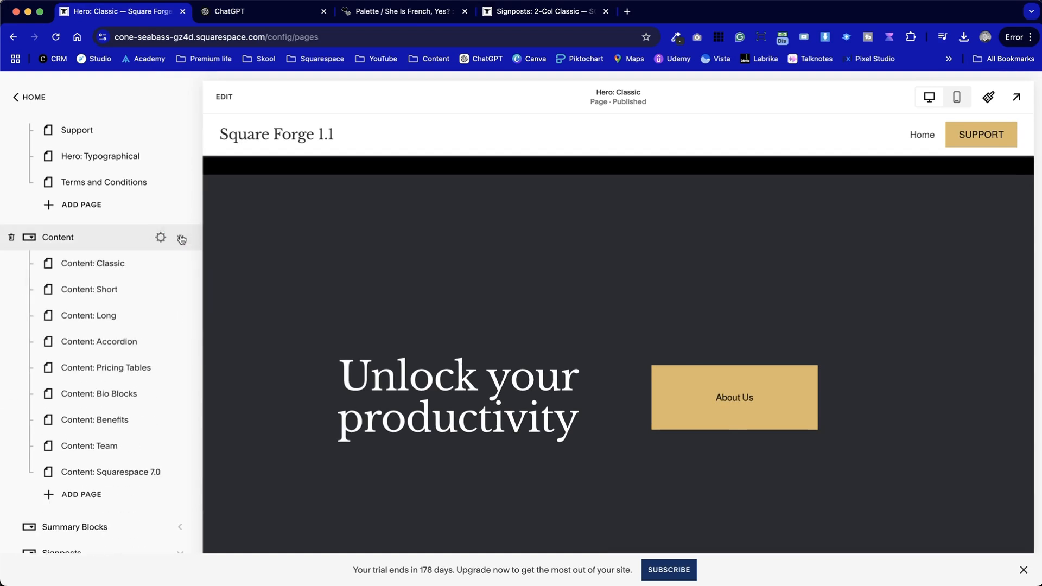
click(104, 296)
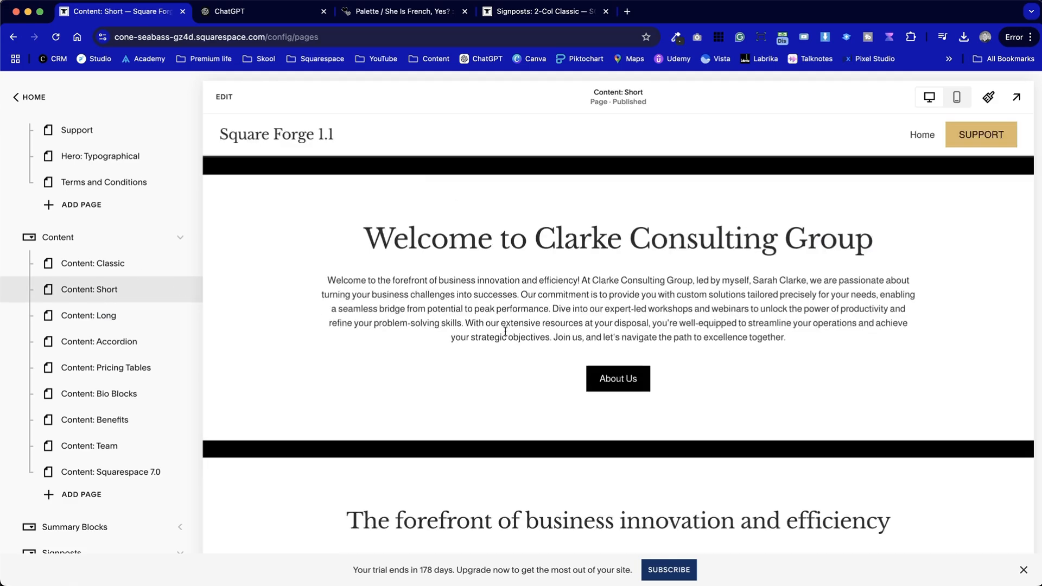
Scroll through the Content: Short page sections, briefly opening and exiting the editor
scroll(642, 276, down, 10)
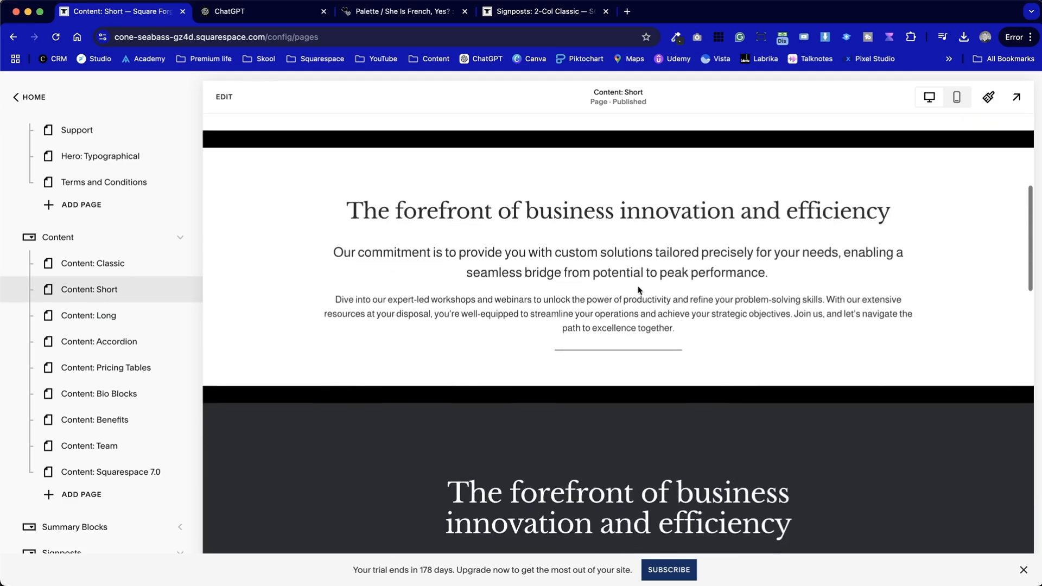
scroll(638, 289, down, 4)
scroll(638, 290, up, 3)
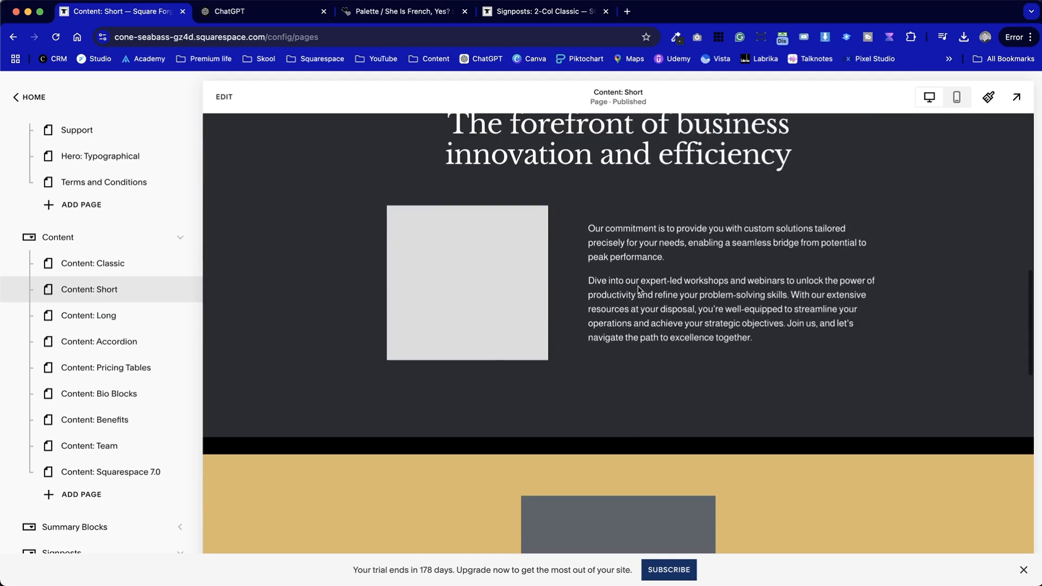
scroll(627, 326, up, 3)
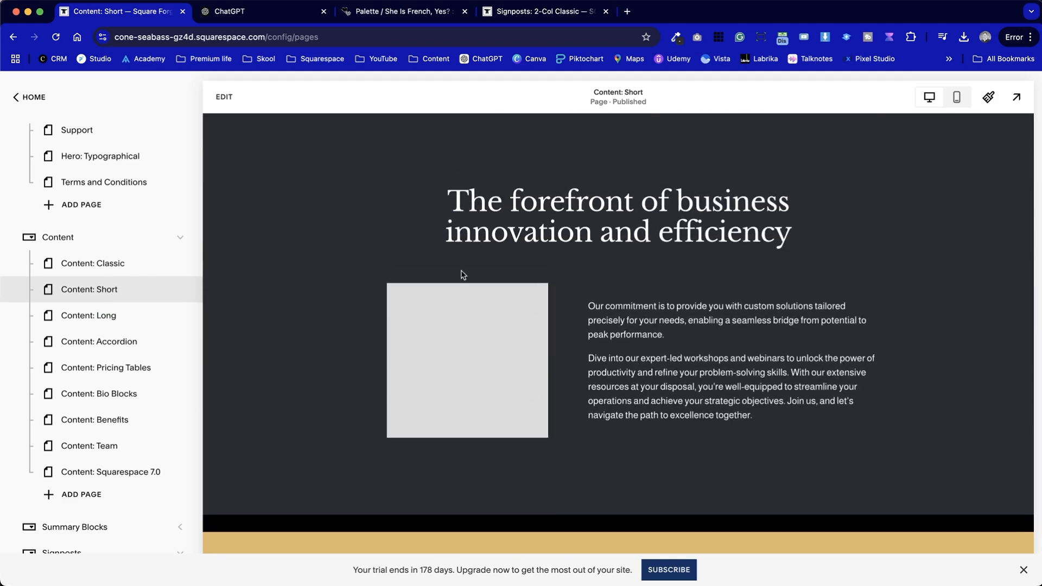
click(222, 97)
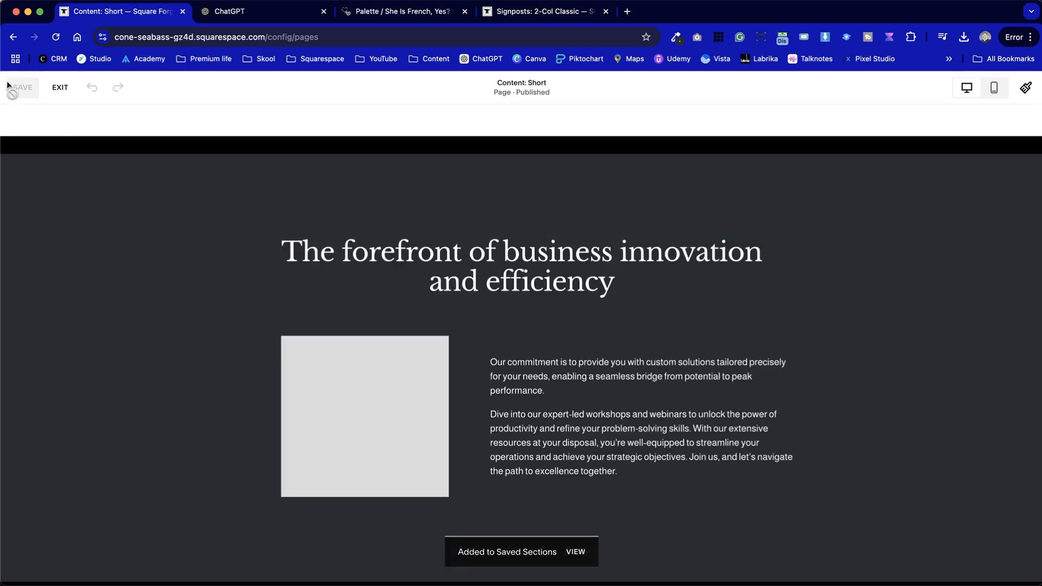
click(58, 85)
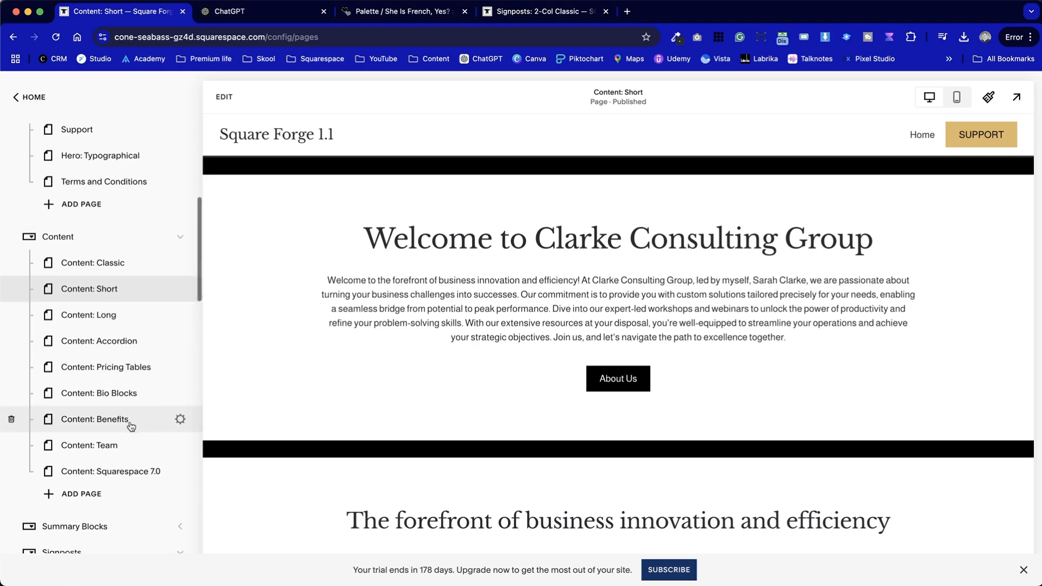
Collapse the Content folder and open the Signposts: 4+-Col Classic page
scroll(131, 426, down, 1)
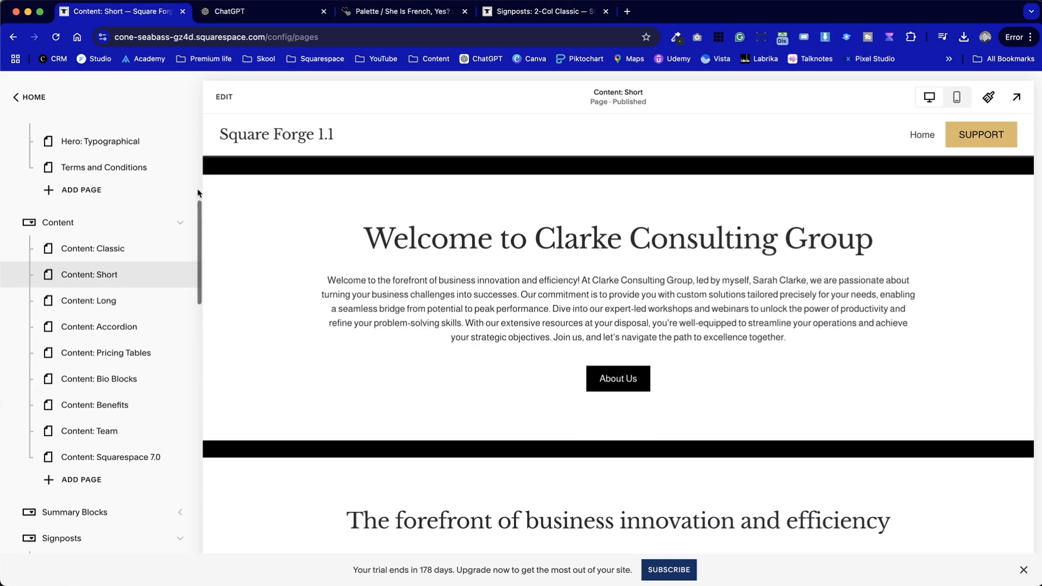
click(182, 223)
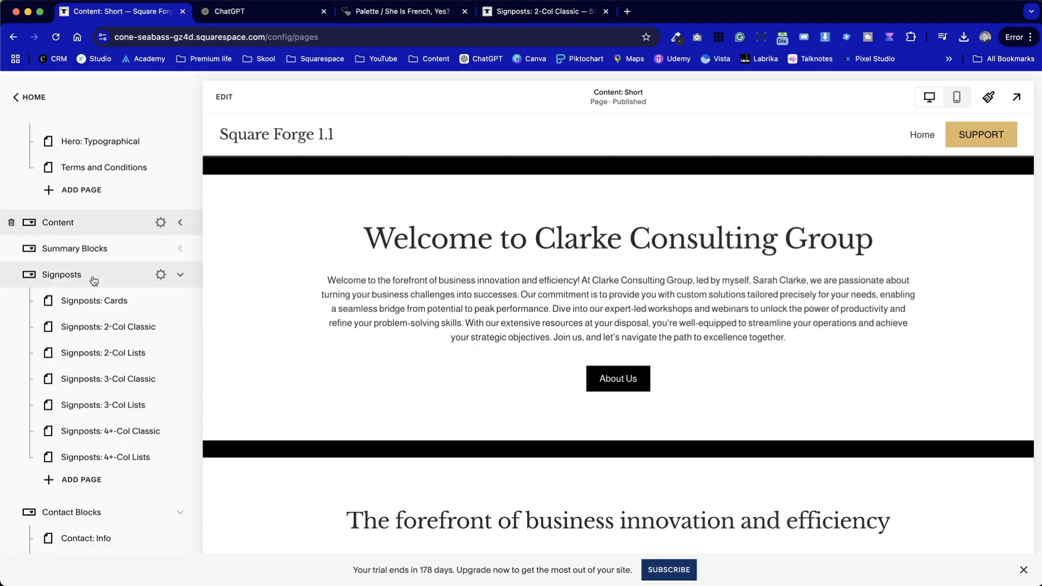
click(141, 436)
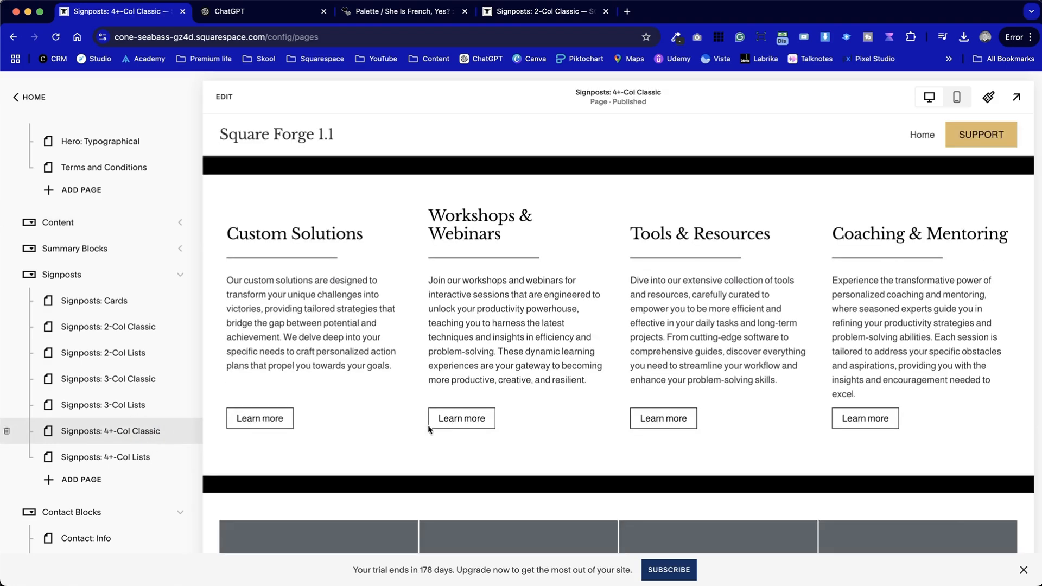
Scroll through the Signposts: 4+-Col Classic page to review its restyled signpost sections
scroll(445, 431, down, 5)
scroll(445, 430, down, 6)
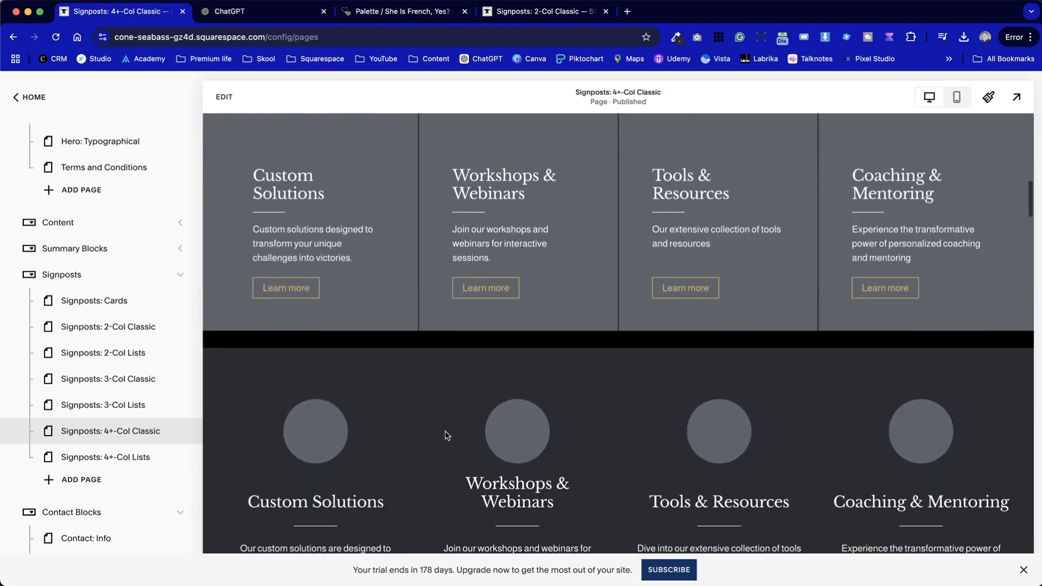
scroll(446, 434, up, 2)
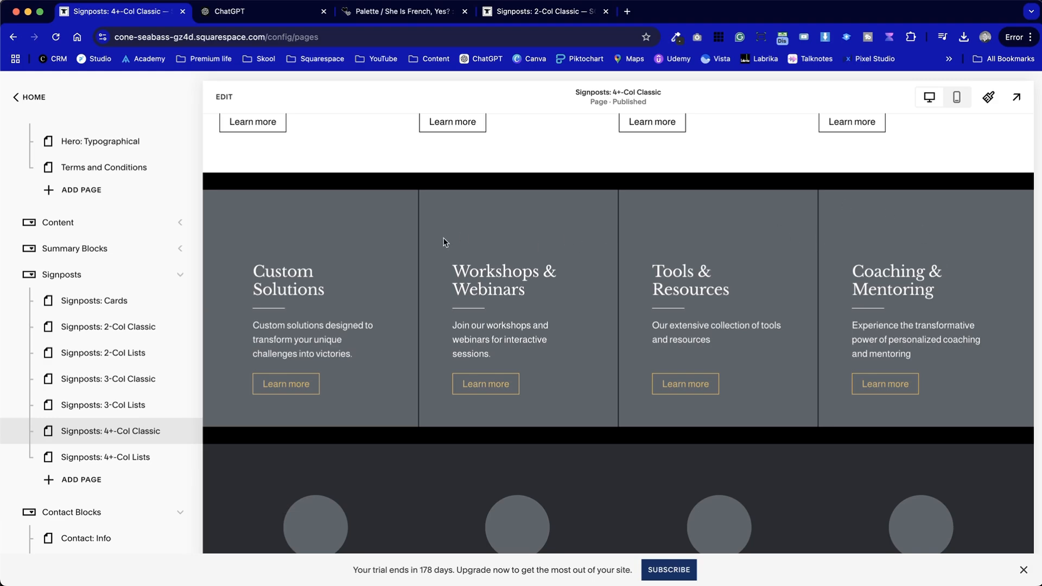
scroll(530, 381, down, 10)
scroll(532, 386, up, 8)
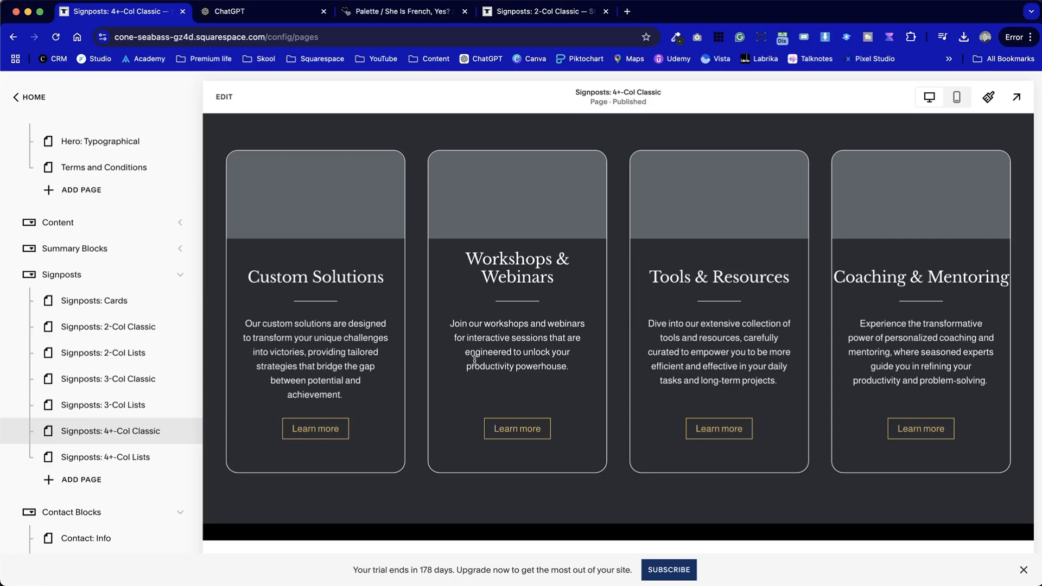
scroll(623, 347, down, 20)
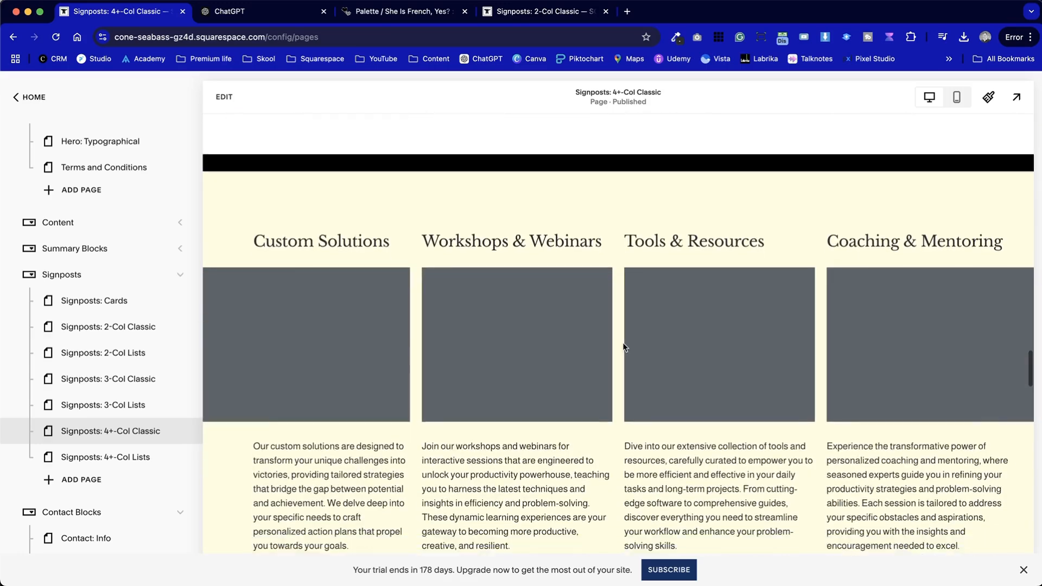
scroll(623, 348, up, 4)
scroll(623, 348, down, 15)
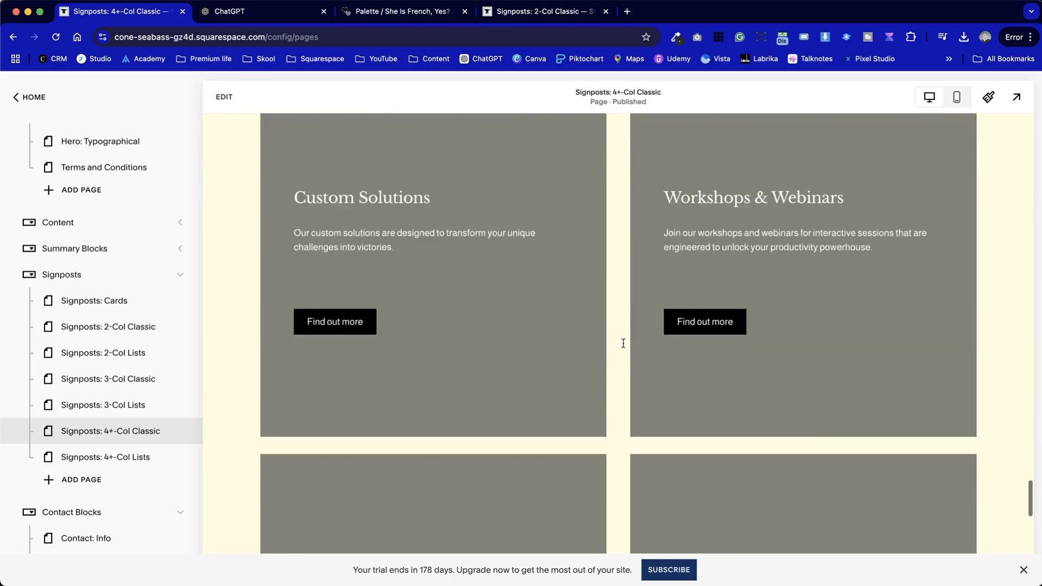
scroll(623, 347, down, 4)
scroll(623, 348, up, 10)
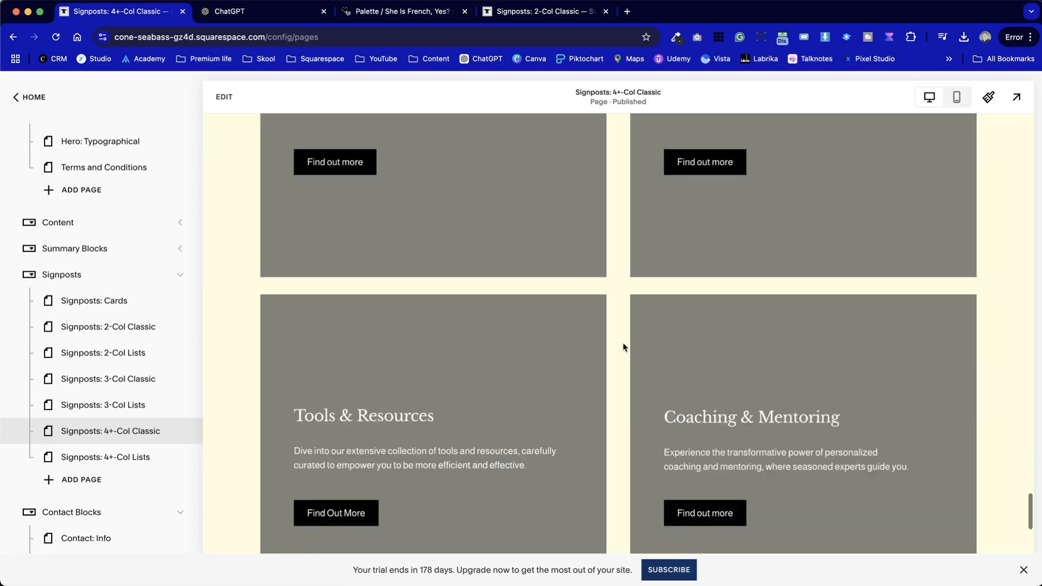
scroll(623, 347, down, 3)
scroll(623, 348, down, 3)
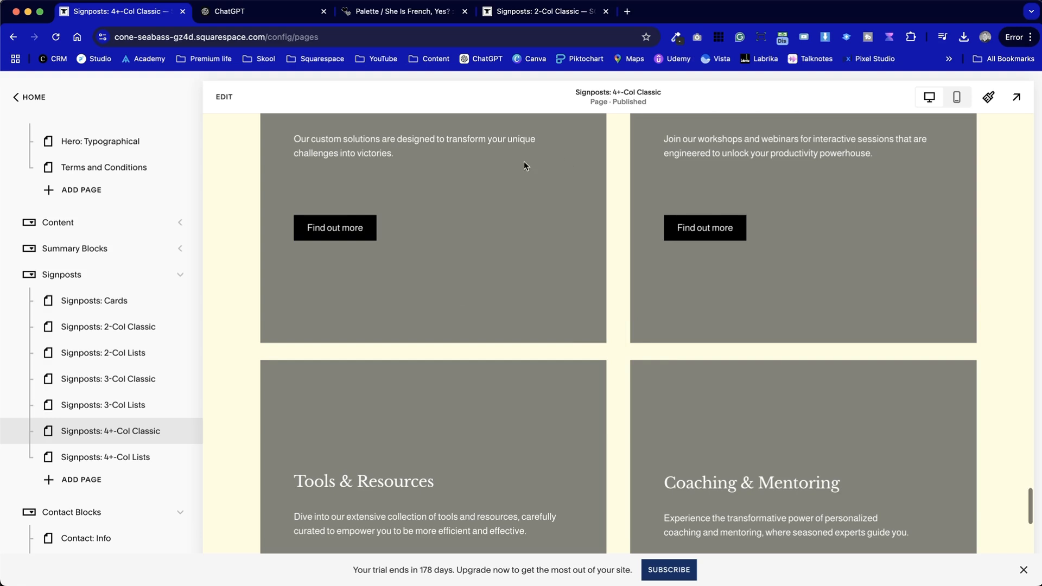
scroll(634, 440, down, 3)
scroll(749, 344, up, 5)
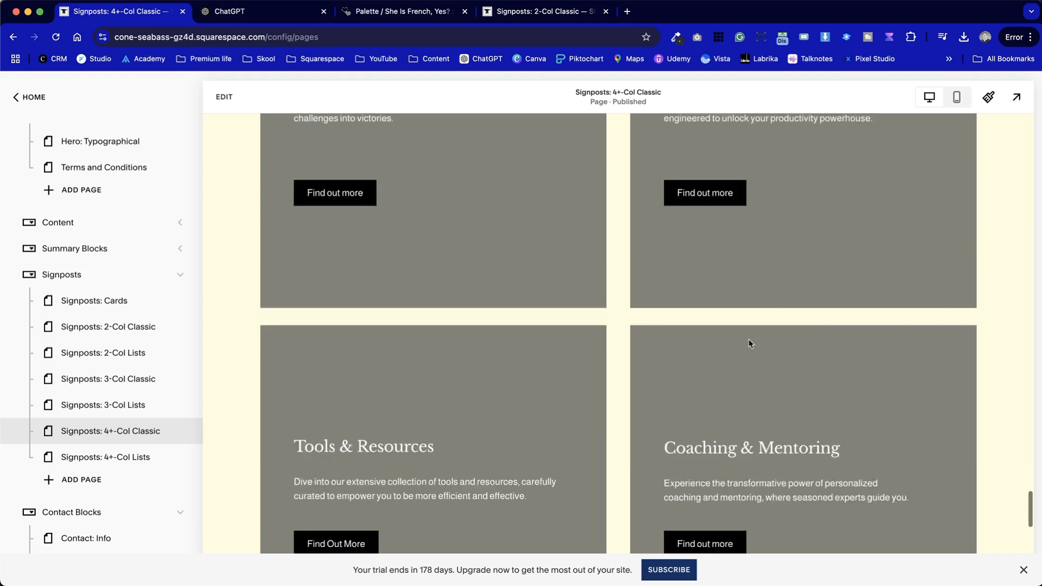
Scroll through the Signposts: 4+-Col Classic sections, briefly opening the editor on the dark four-column section and exiting
scroll(706, 341, up, 10)
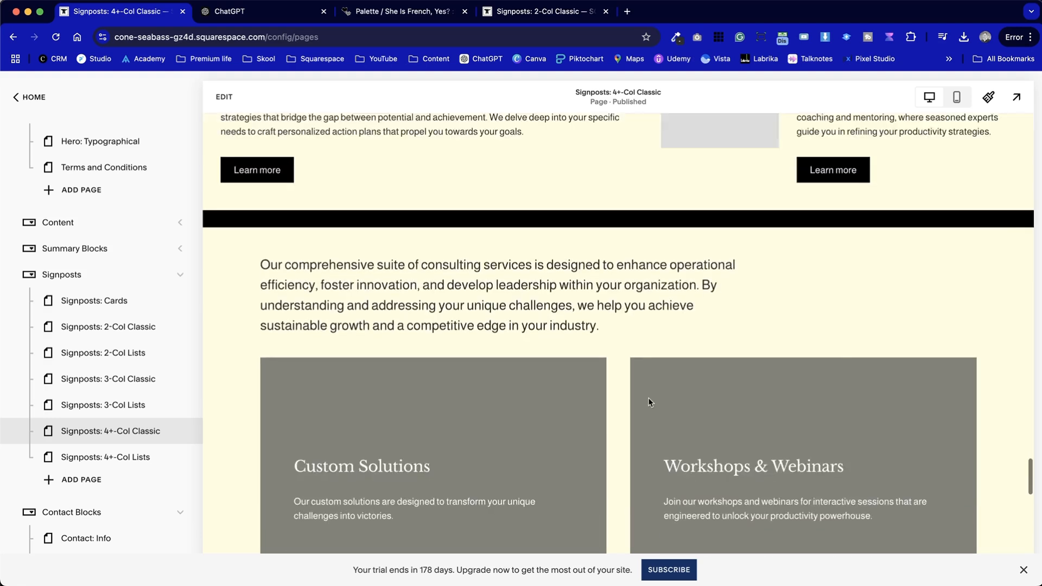
scroll(649, 403, down, 15)
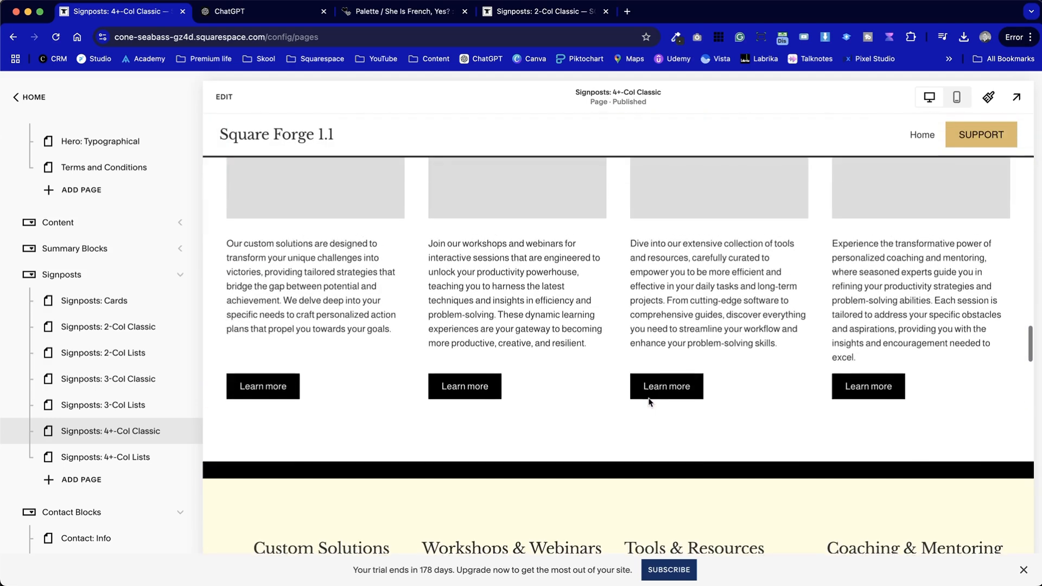
scroll(650, 402, down, 20)
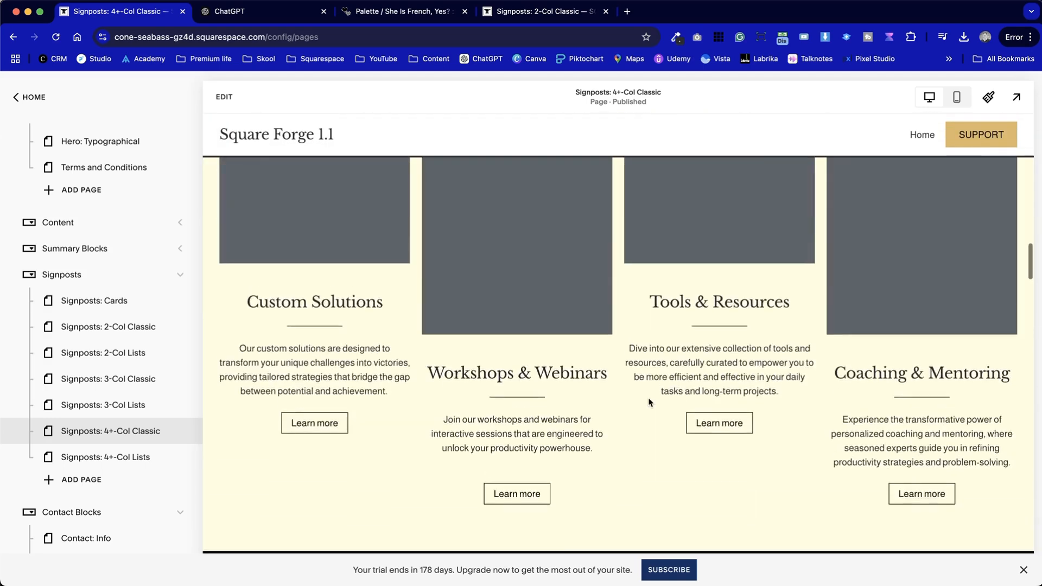
scroll(649, 402, up, 10)
scroll(649, 402, down, 5)
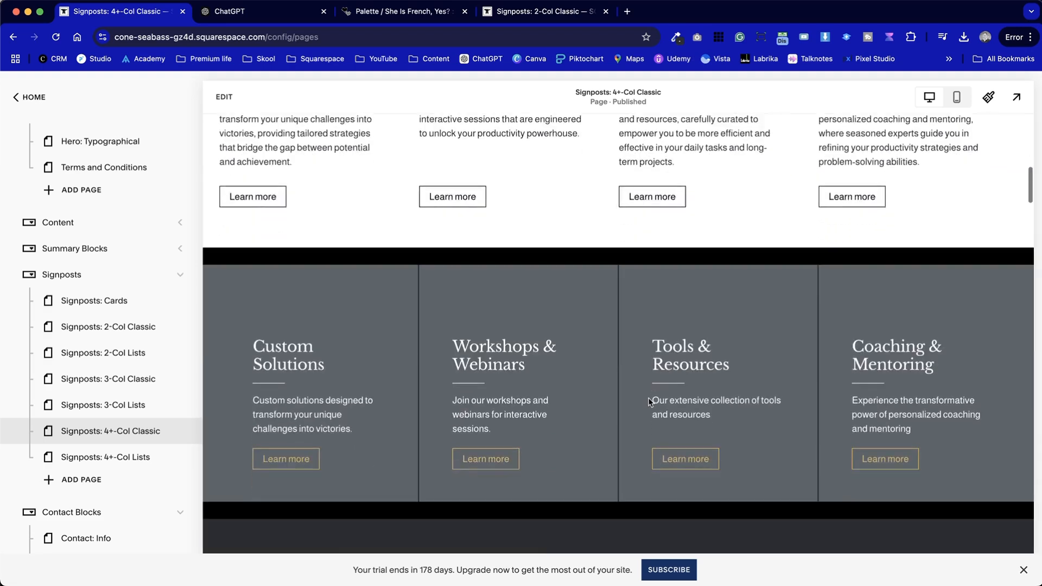
click(229, 96)
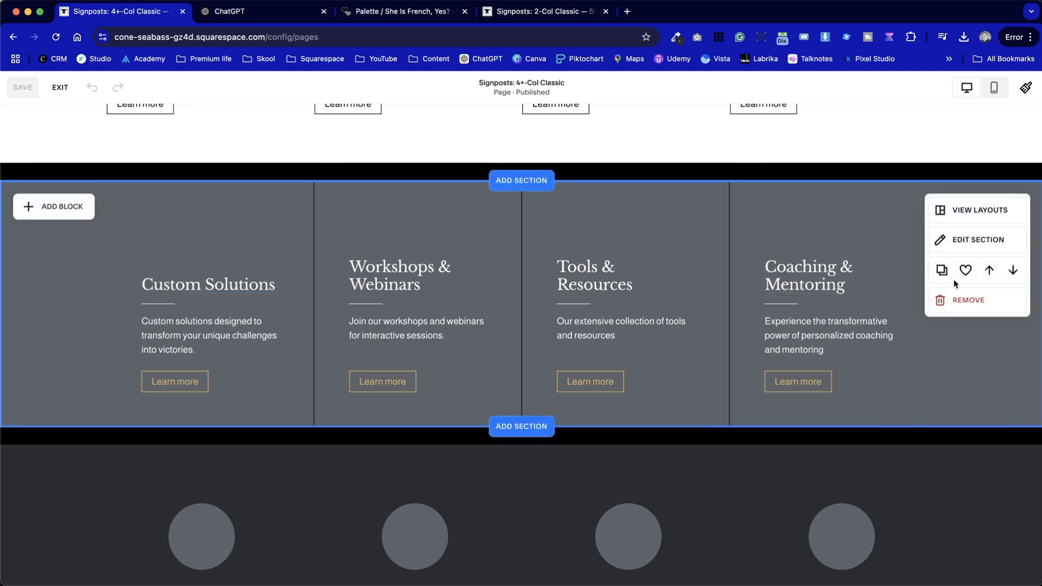
click(59, 89)
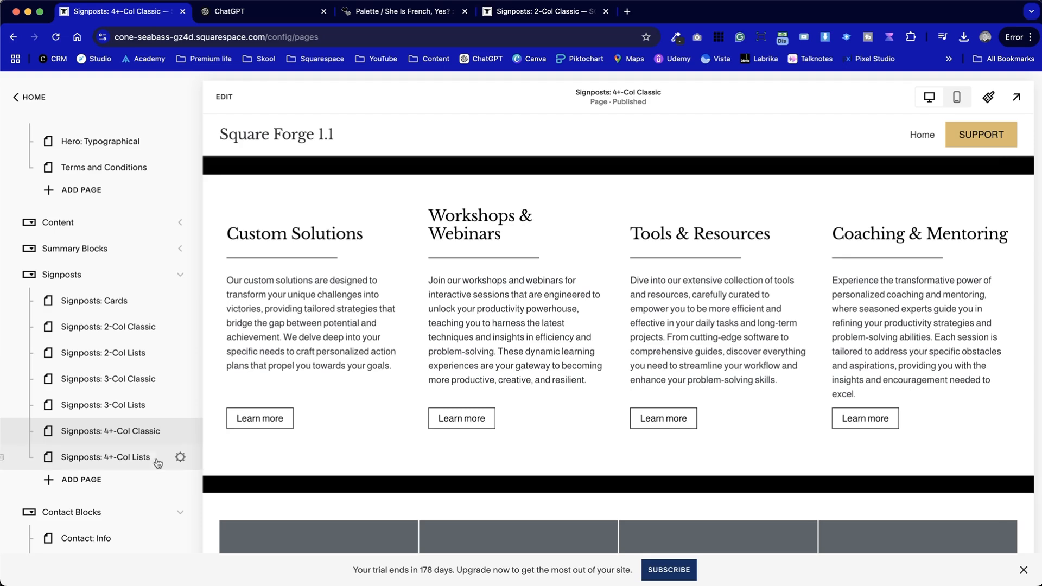
Scroll down the page list and open the Testimonial: 3+ page in the Quotes folder
scroll(154, 458, down, 10)
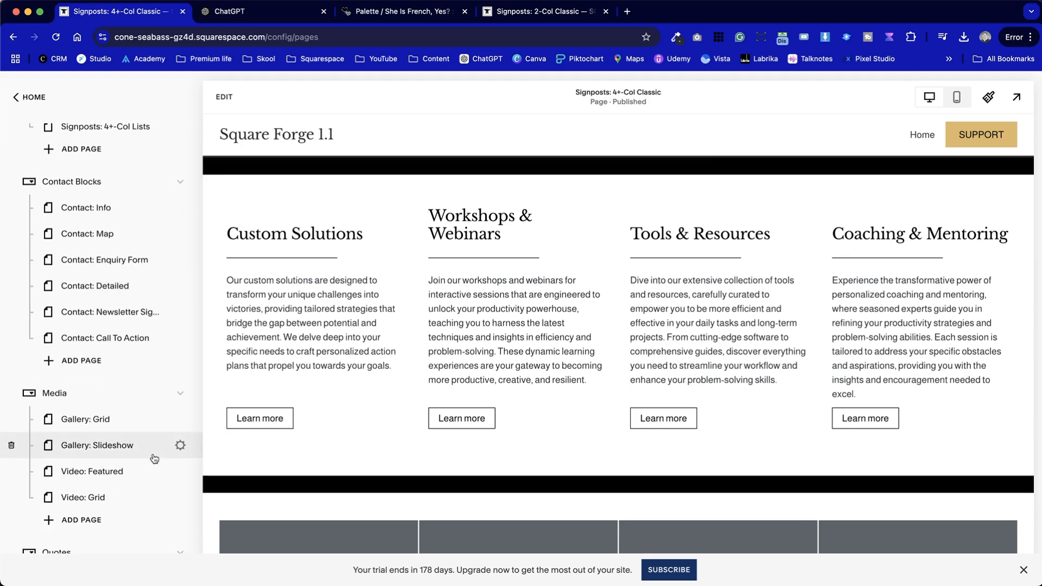
scroll(135, 307, up, 3)
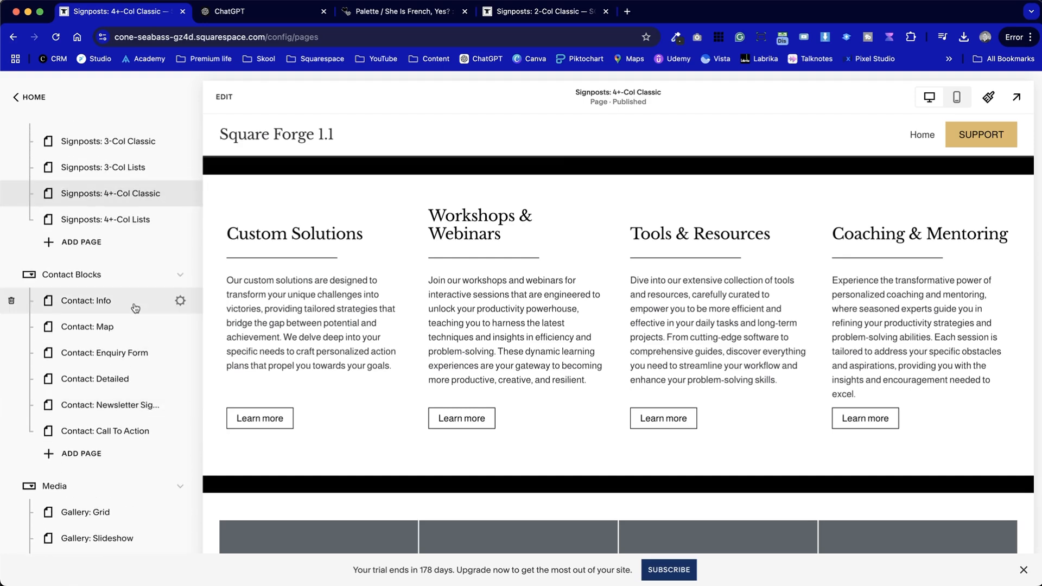
scroll(140, 450, down, 4)
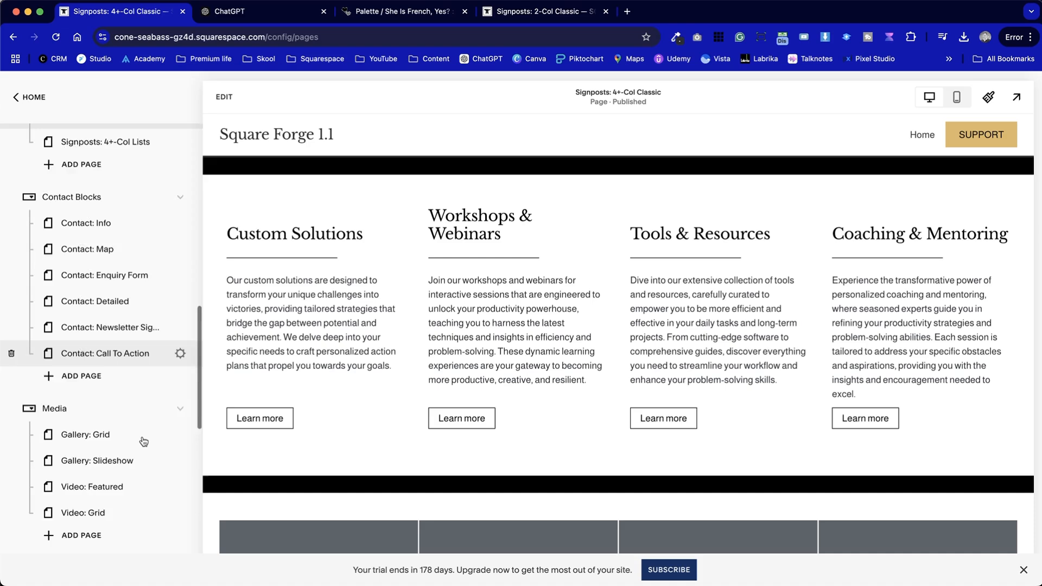
scroll(143, 440, down, 5)
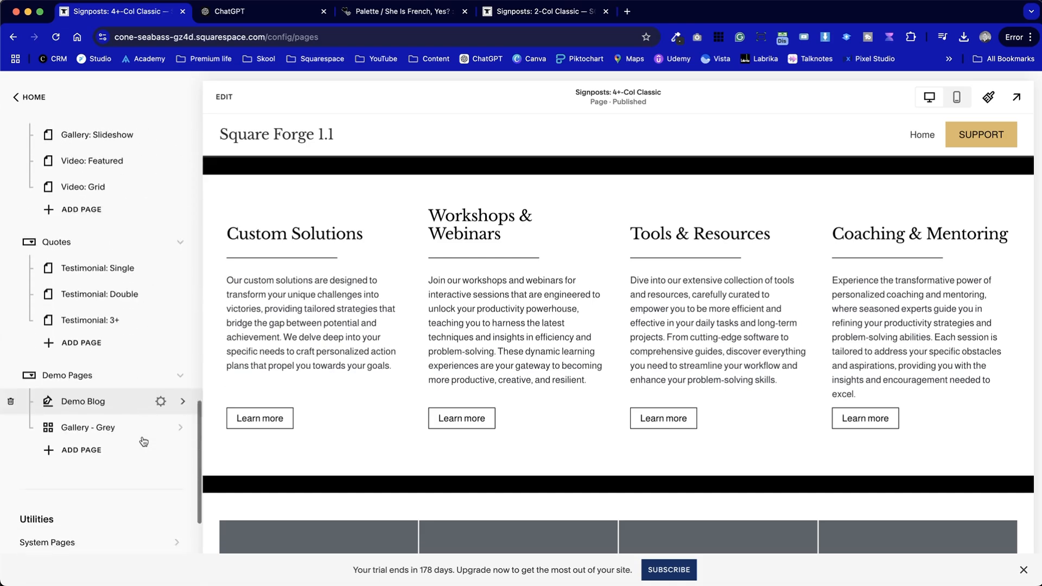
click(106, 337)
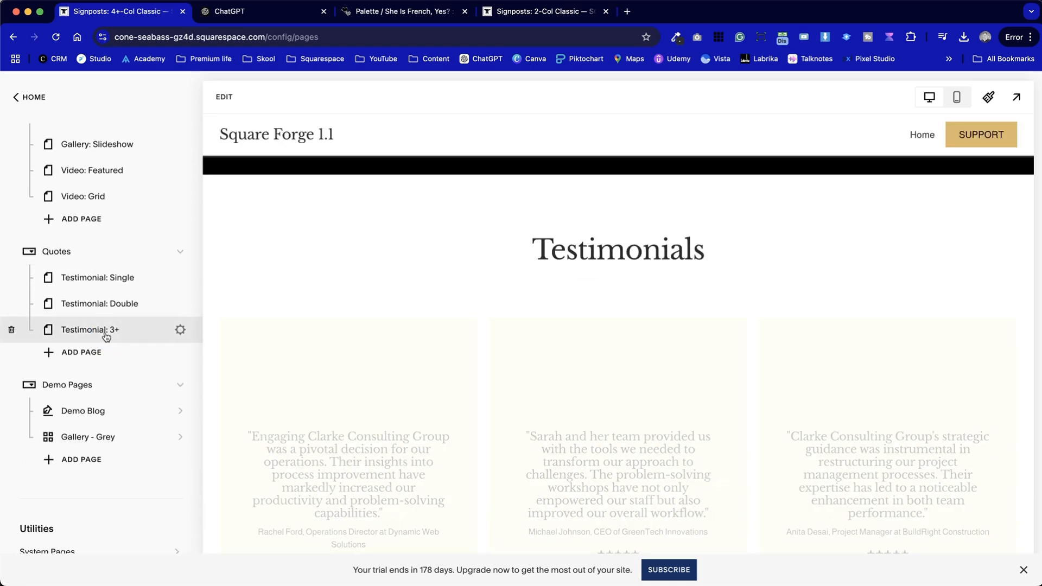
Scroll through the Testimonial: 3+ page and save one of its testimonial sections to Saved Sections, then exit the editor
scroll(510, 441, down, 5)
scroll(510, 441, down, 4)
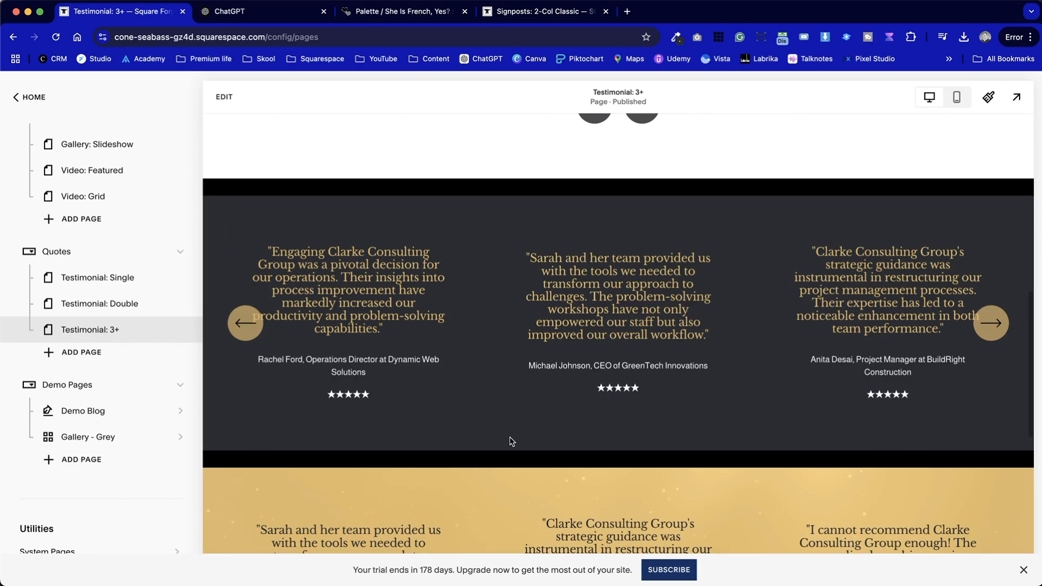
scroll(529, 398, down, 6)
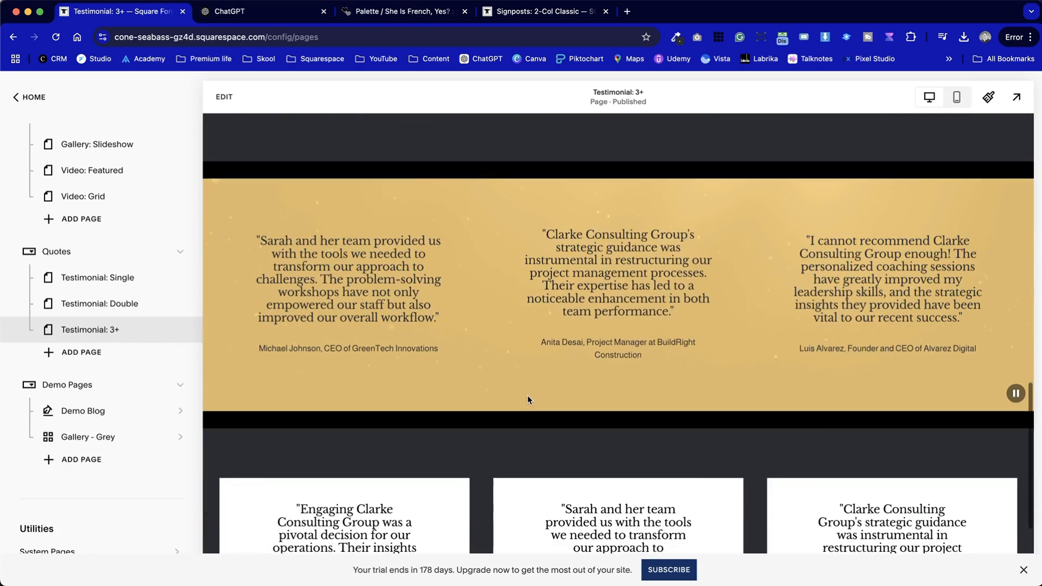
scroll(529, 398, up, 6)
scroll(441, 348, down, 6)
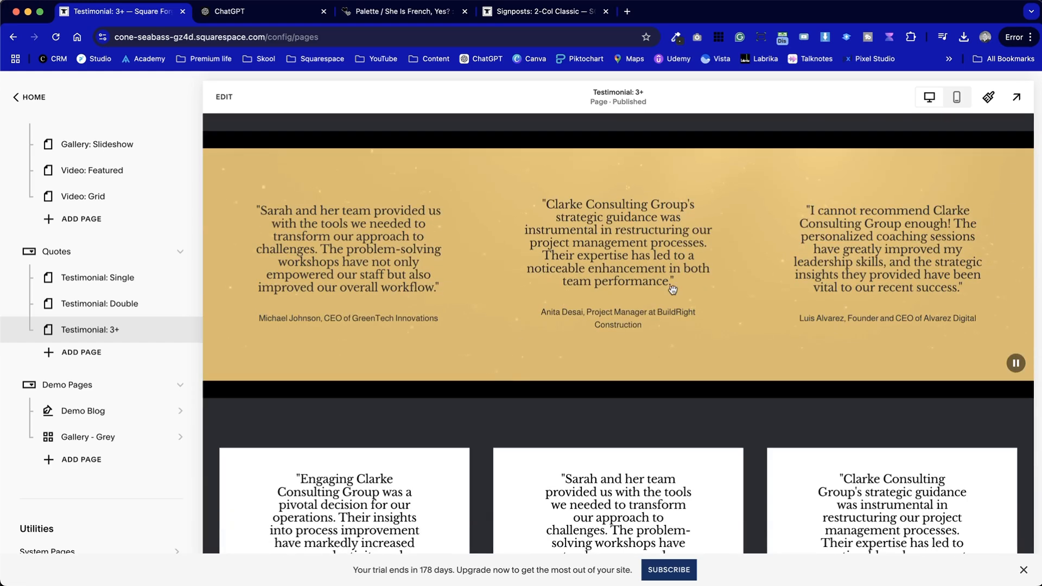
mouse_move(712, 271)
mouse_down()
mouse_move(528, 275)
mouse_move(713, 270)
mouse_up()
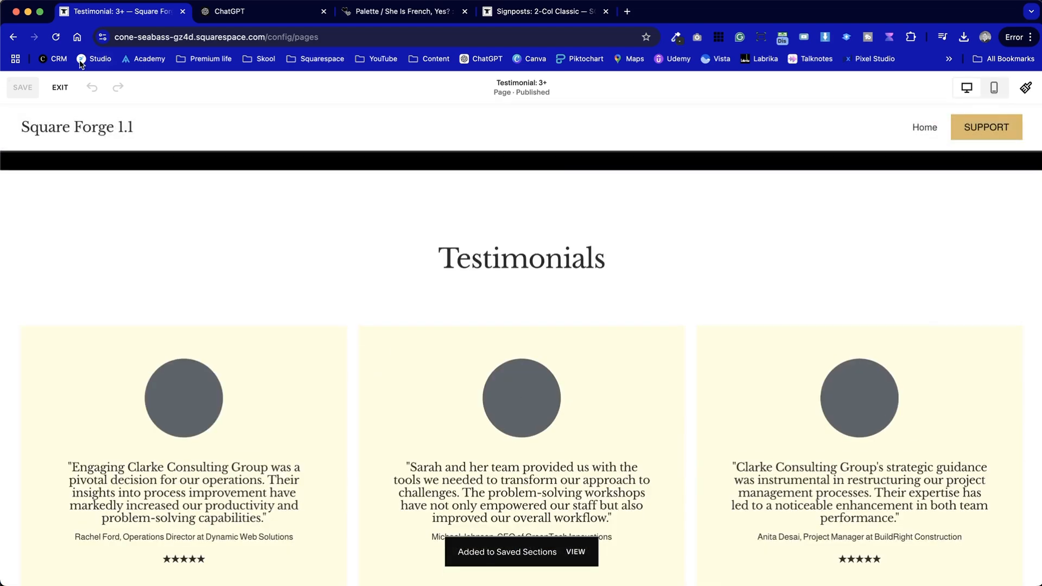
click(67, 87)
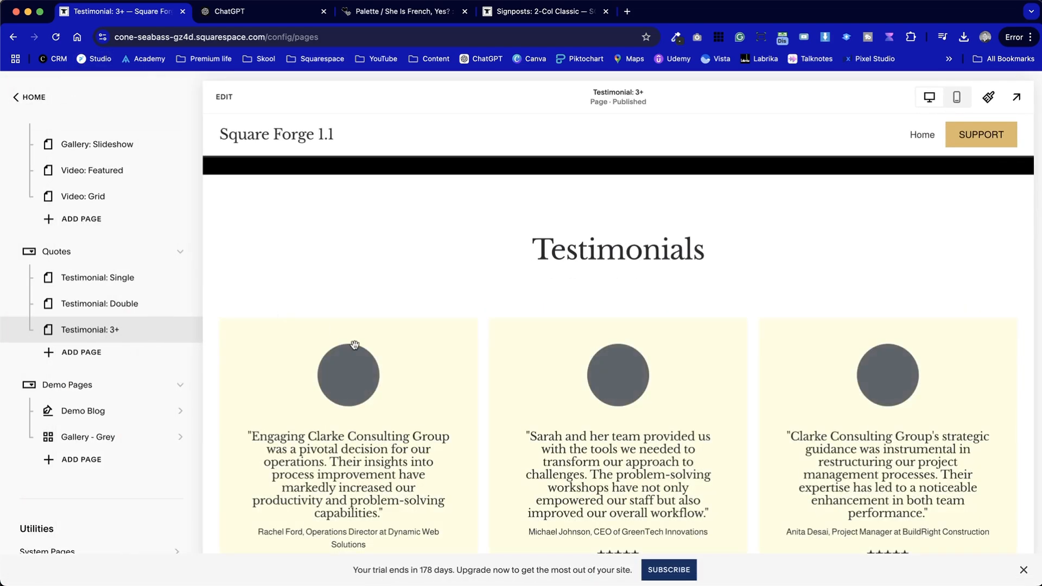
Switch to the ChatGPT tab and read through the bakery process breakdown, highlighting its steps
scroll(90, 282, up, 5)
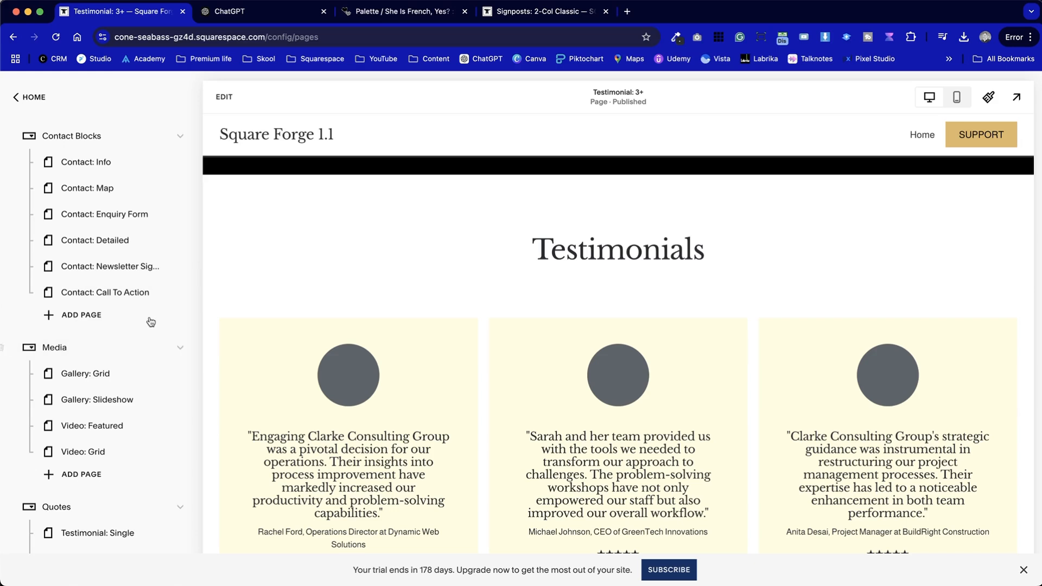
scroll(151, 322, up, 3)
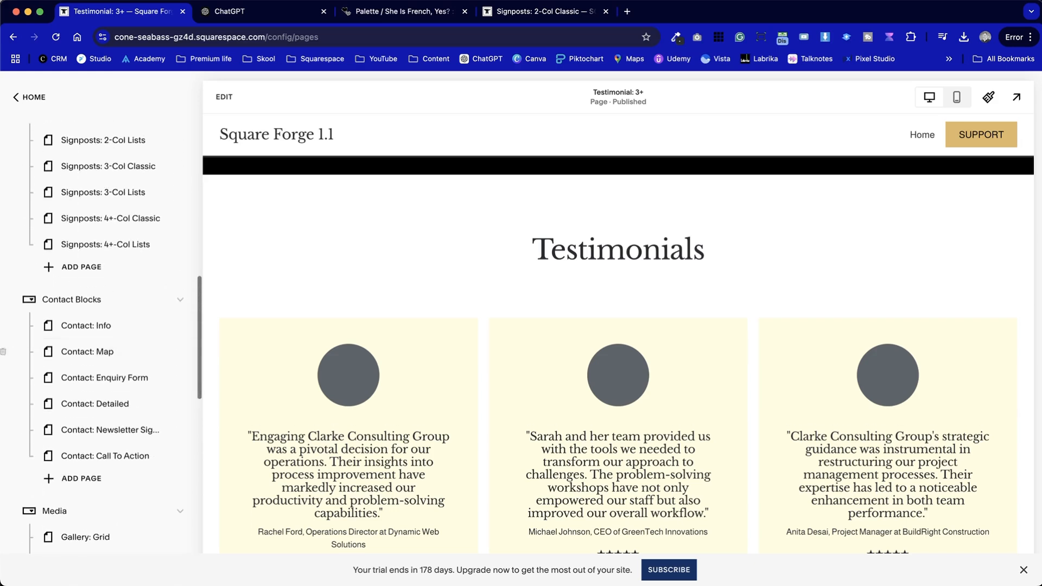
click(259, 13)
scroll(372, 368, down, 10)
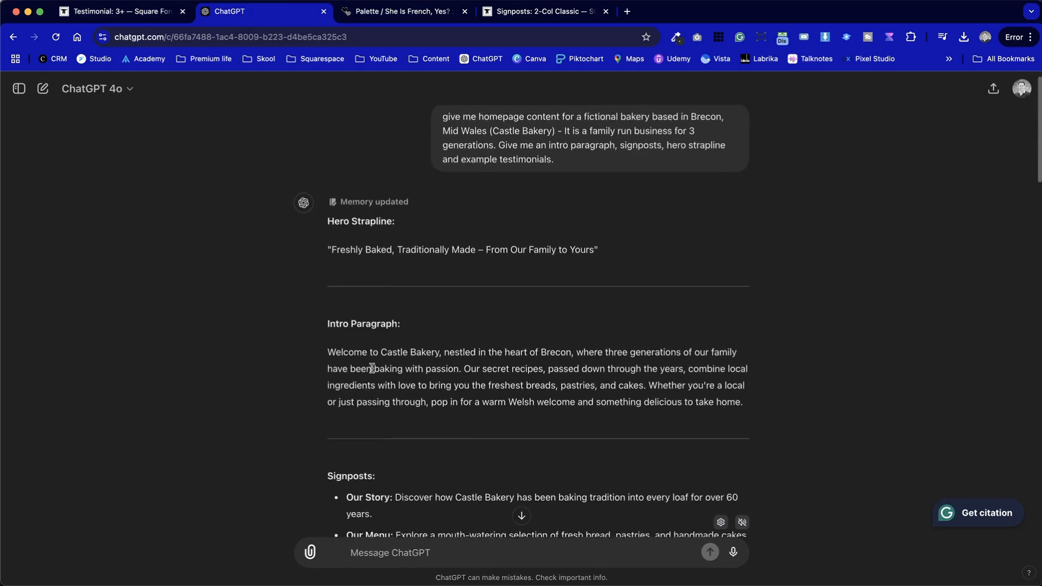
scroll(371, 368, up, 5)
scroll(371, 368, down, 15)
scroll(372, 368, up, 8)
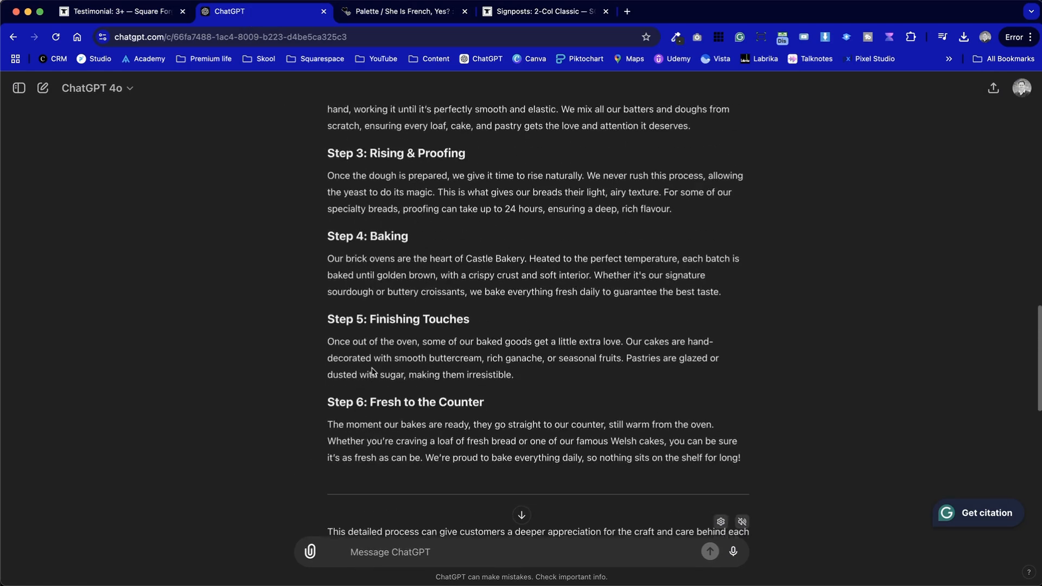
drag(324, 244, 442, 437)
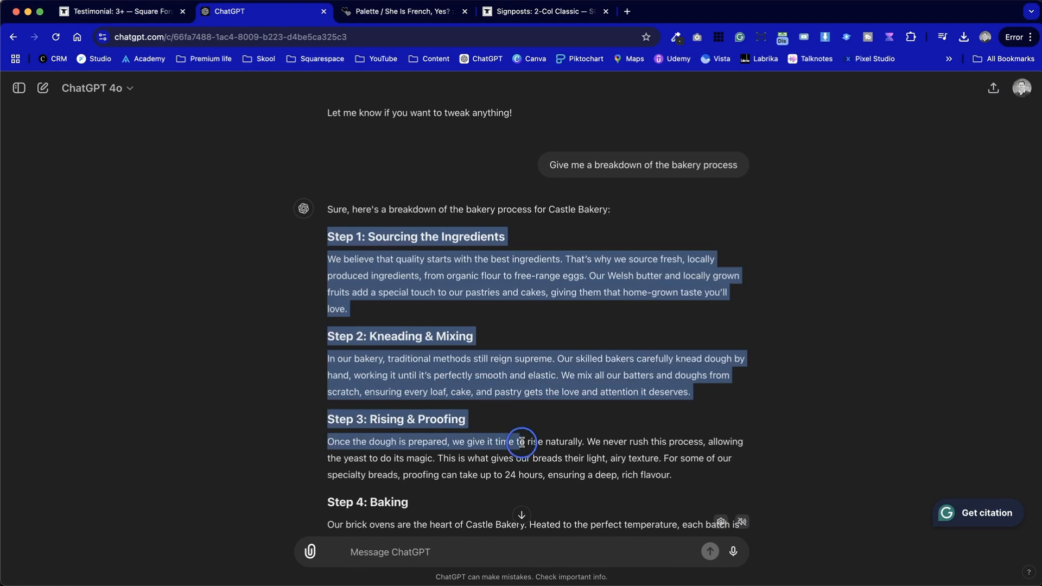
scroll(442, 437, down, 5)
click(756, 472)
drag(756, 472, 434, 219)
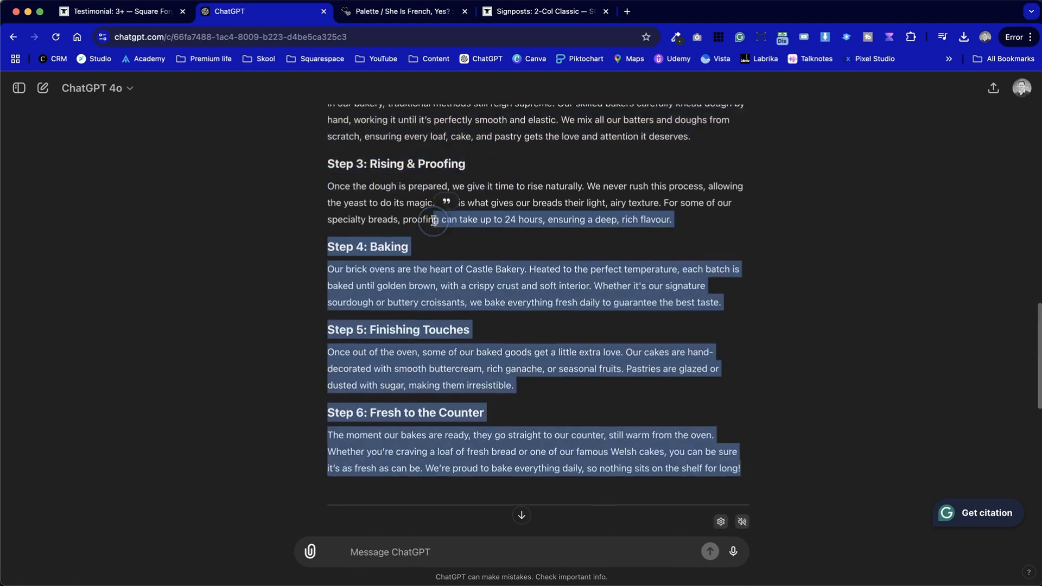
scroll(434, 219, up, 6)
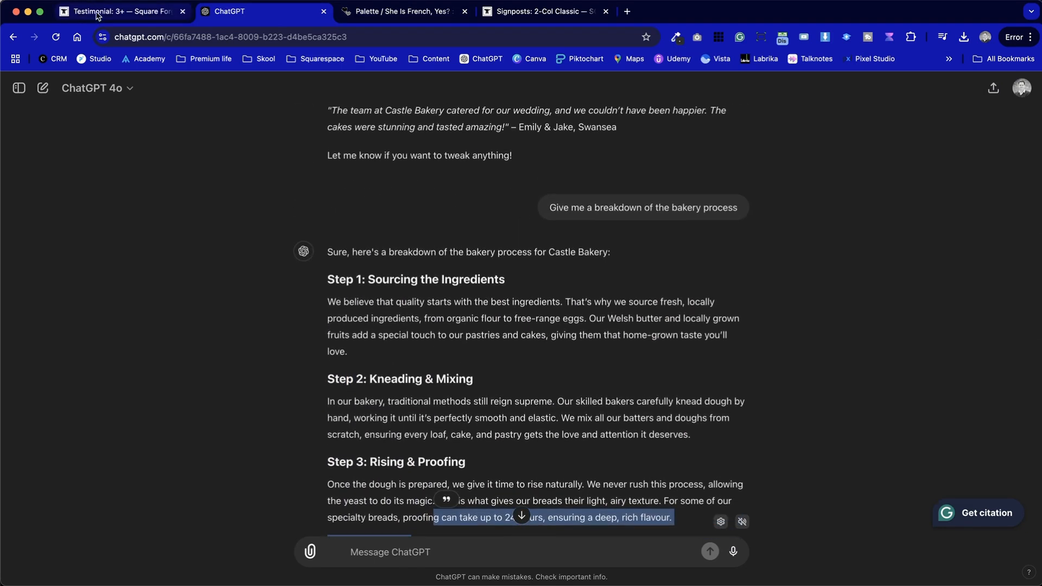
Return to the Squarespace site, collapse and re-expand the page folders, and open the Signposts: Cards page
click(98, 13)
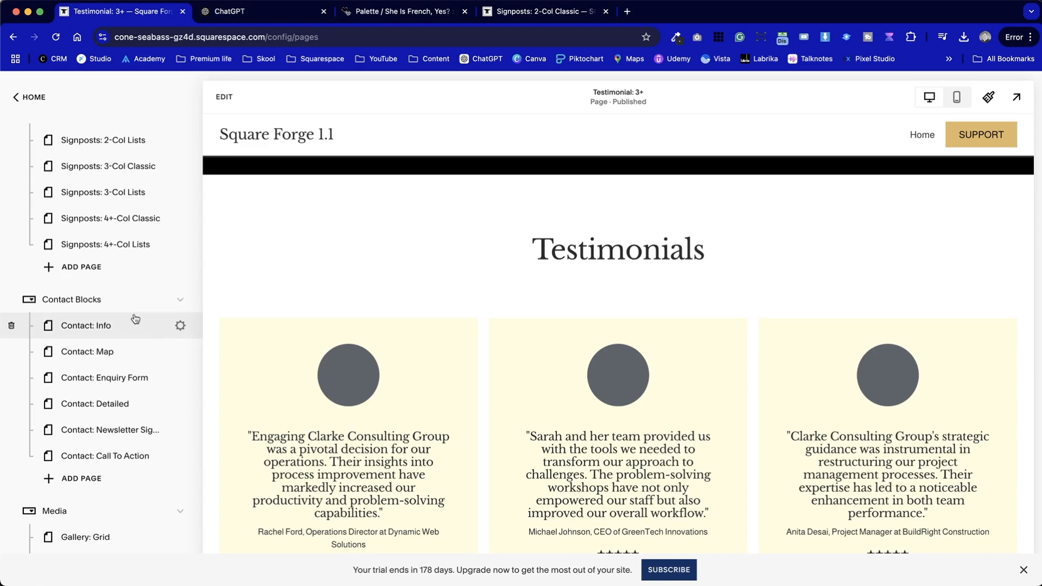
scroll(135, 319, up, 5)
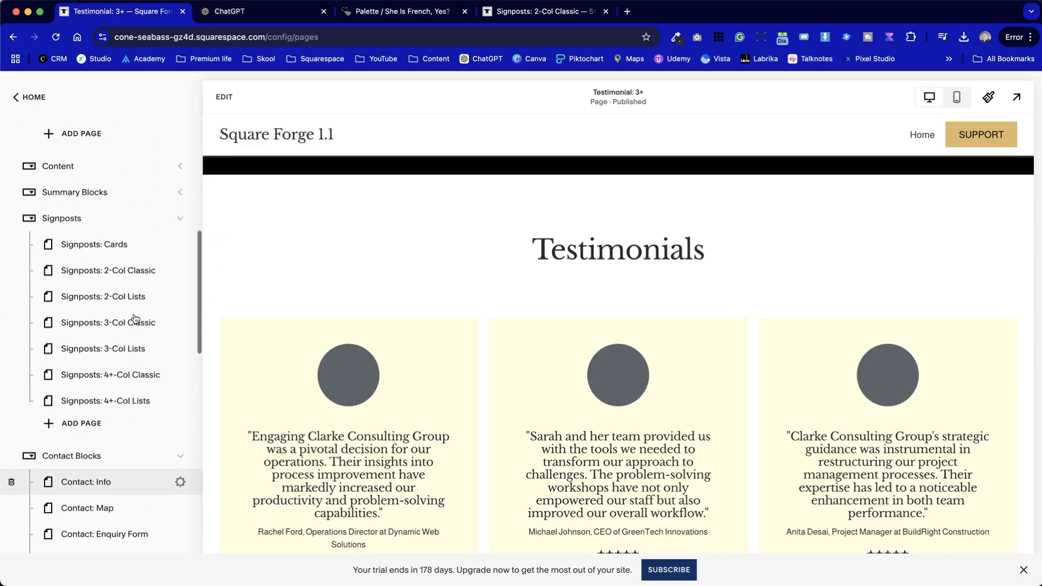
scroll(173, 375, down, 2)
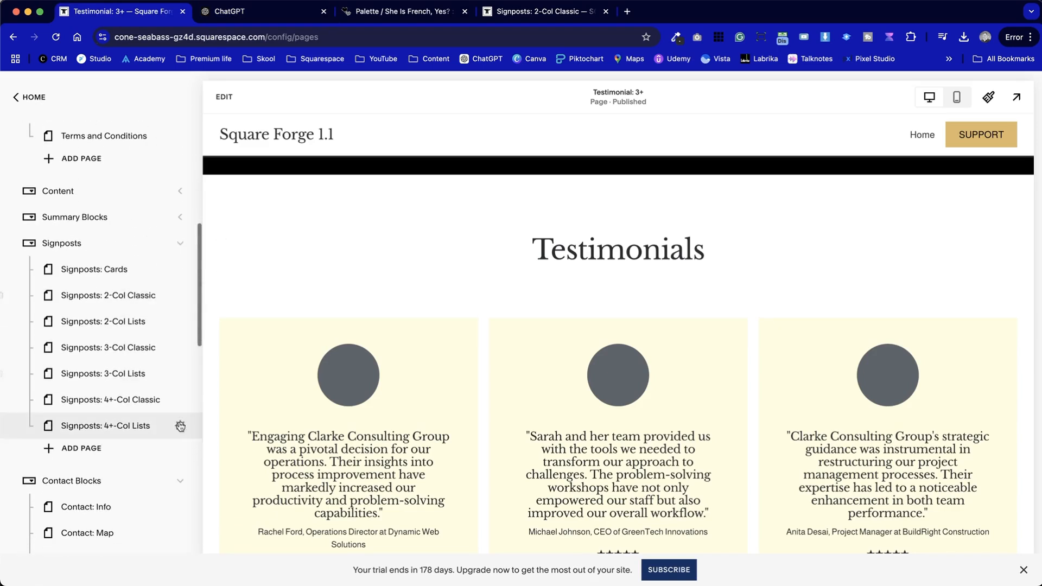
click(182, 481)
click(180, 354)
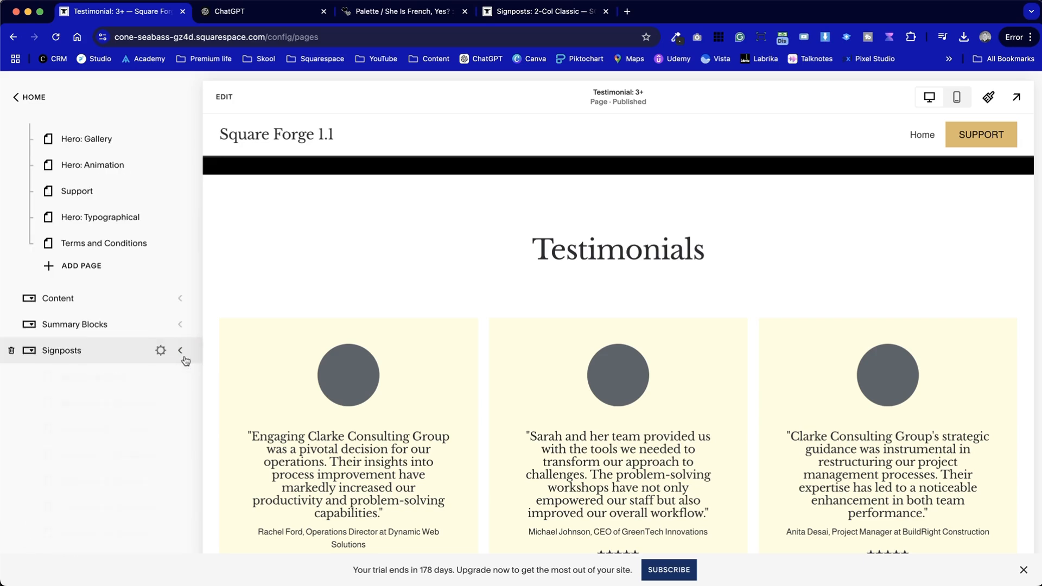
scroll(133, 333, up, 3)
scroll(136, 333, down, 2)
scroll(135, 334, down, 2)
click(181, 350)
click(180, 314)
click(90, 341)
Scroll through the Signposts: Cards page to review its signpost card sections
scroll(628, 429, down, 10)
scroll(628, 430, down, 15)
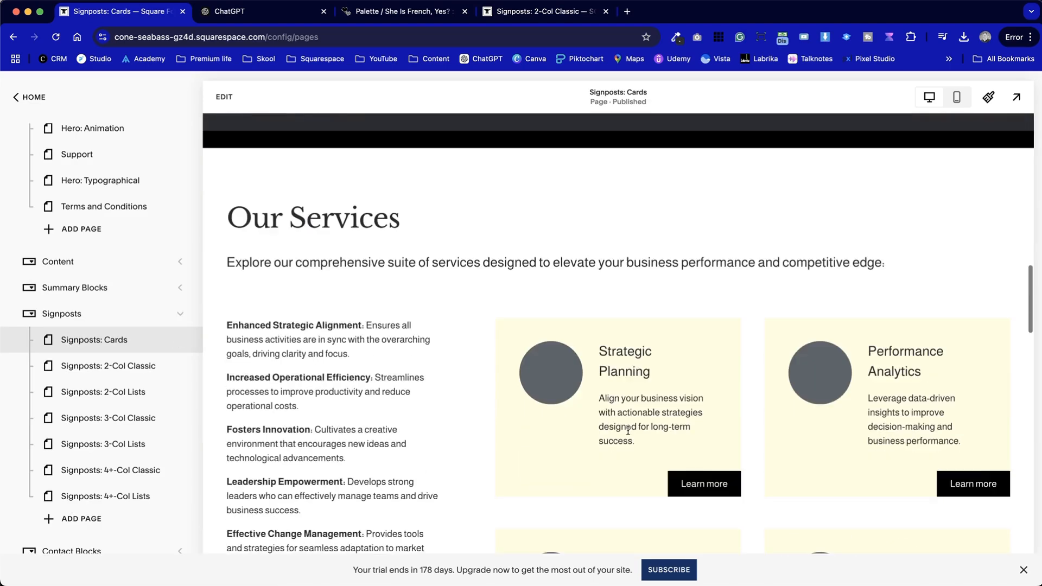
scroll(627, 429, down, 5)
scroll(628, 429, up, 15)
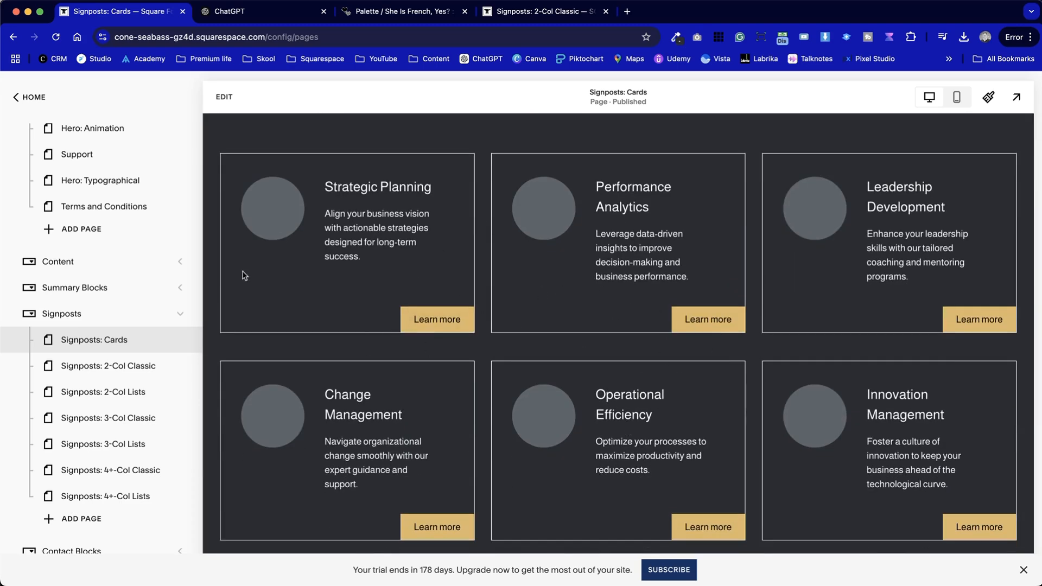
Expand the Content folder, open the Content: Benefits page, and scroll through its sections
click(180, 261)
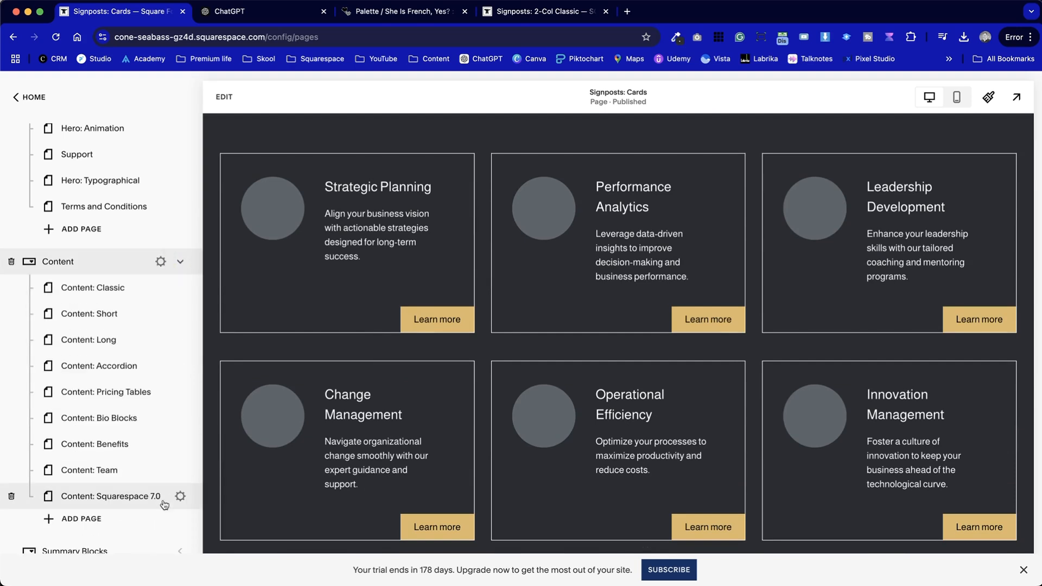
scroll(136, 462, down, 3)
click(91, 358)
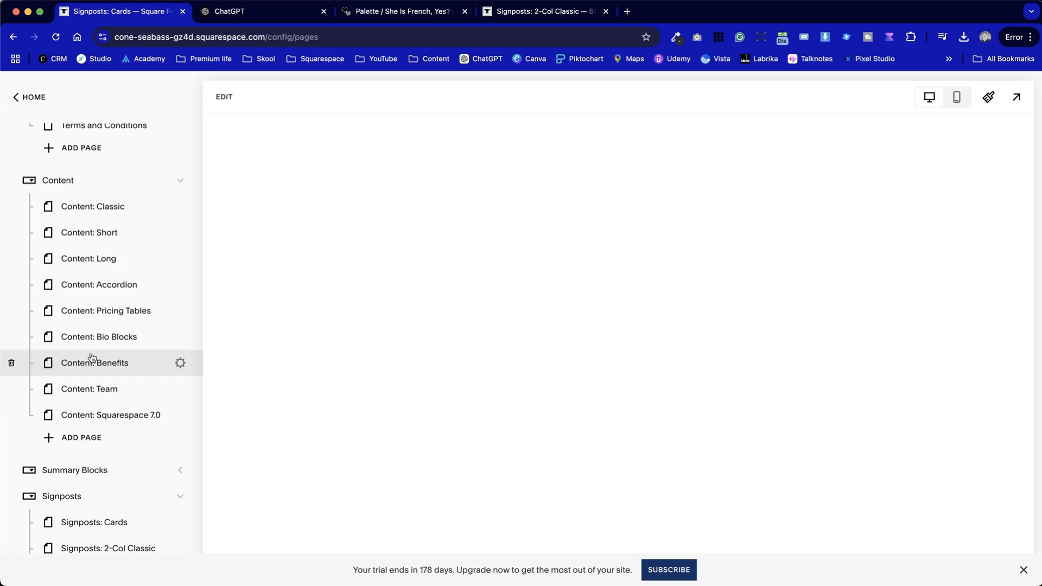
scroll(477, 412, down, 8)
scroll(636, 390, up, 3)
drag(283, 345, 866, 430)
click(914, 425)
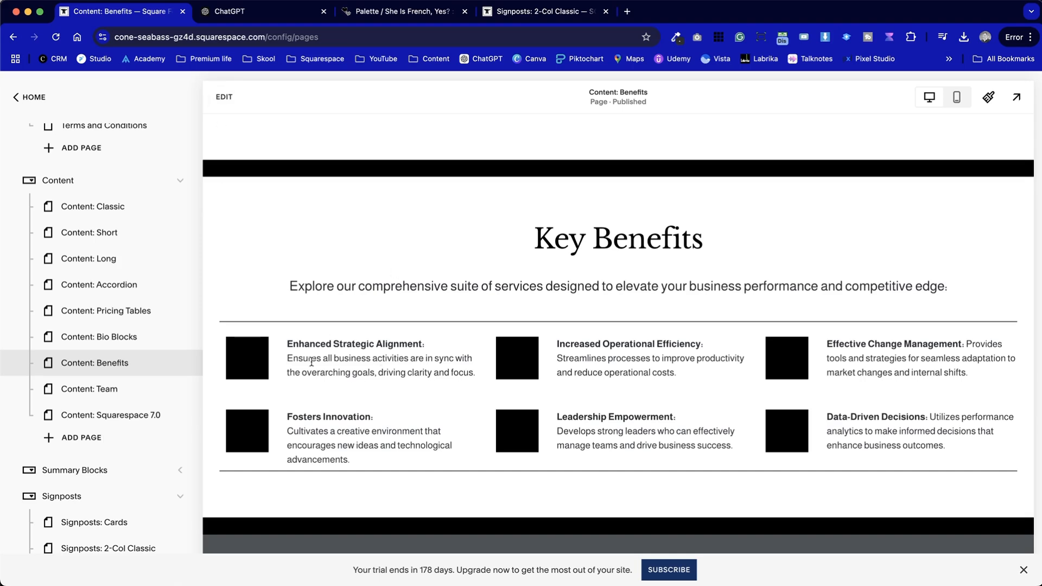
Save the Key Benefits section to Saved Sections and exit the editor
click(229, 103)
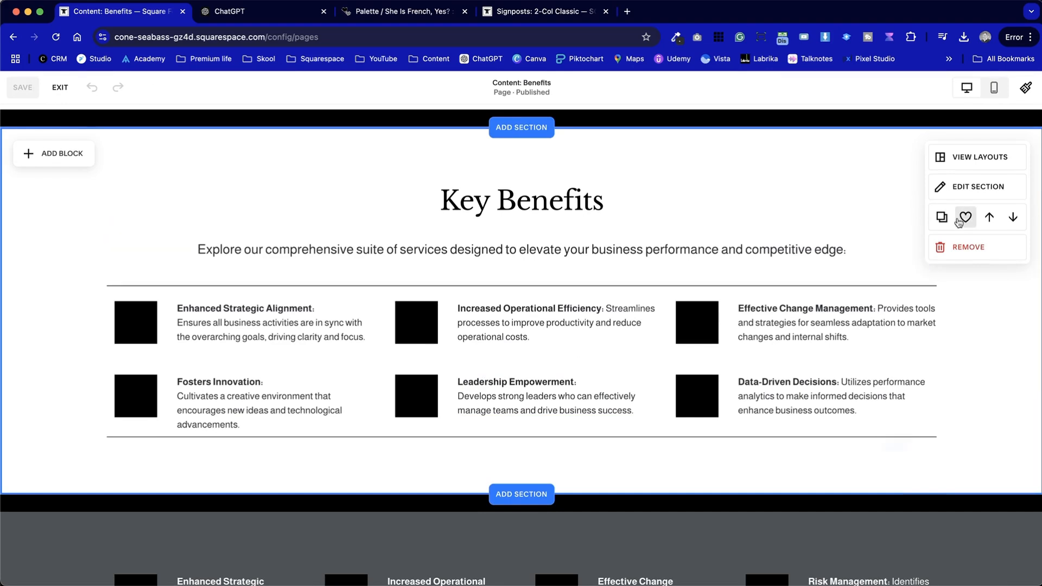
click(965, 217)
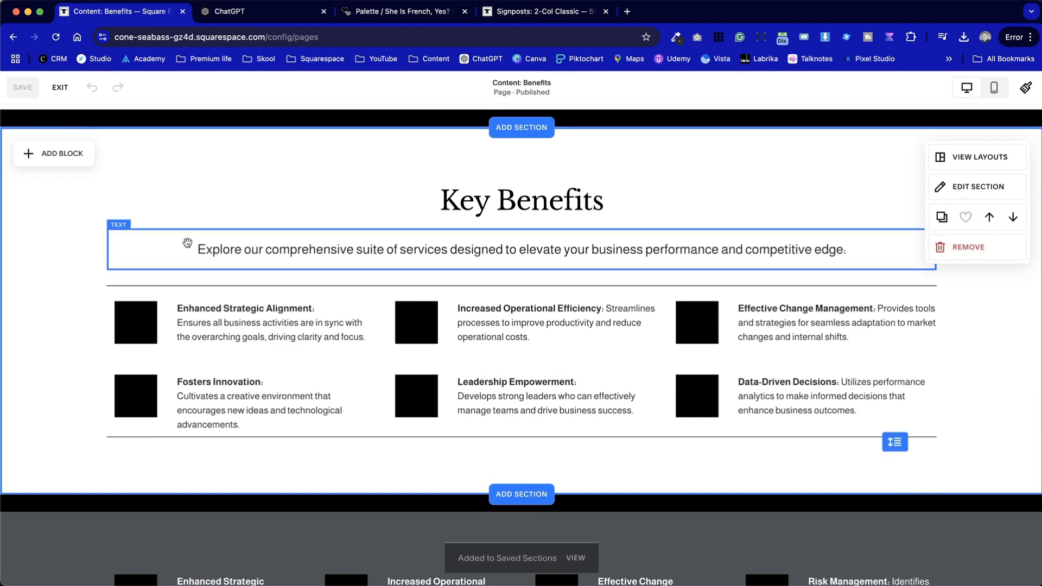
key(Escape)
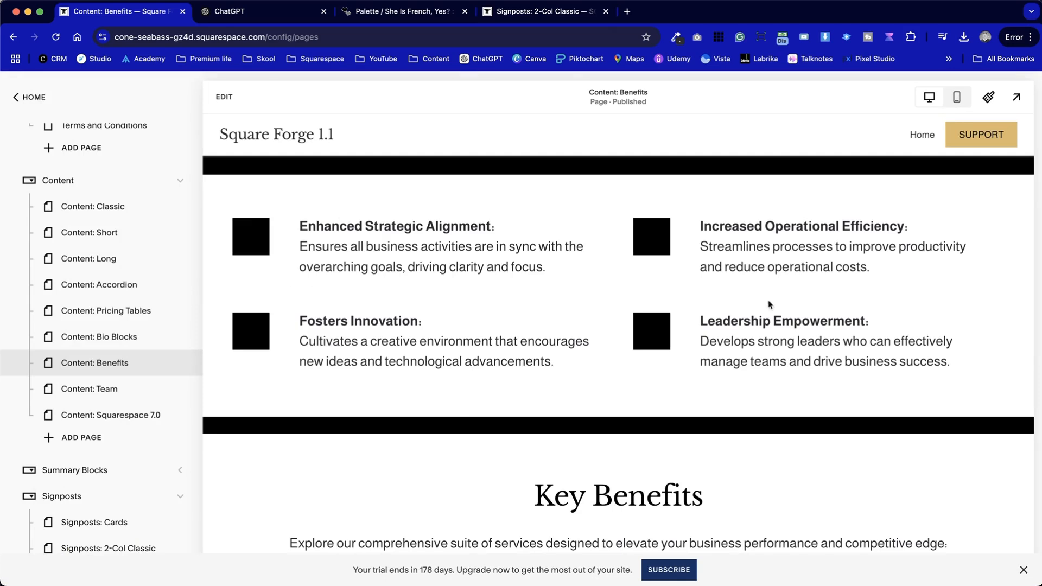
Scroll through the Content: Benefits page to review its benefit sections
scroll(528, 325, down, 10)
scroll(530, 331, up, 1)
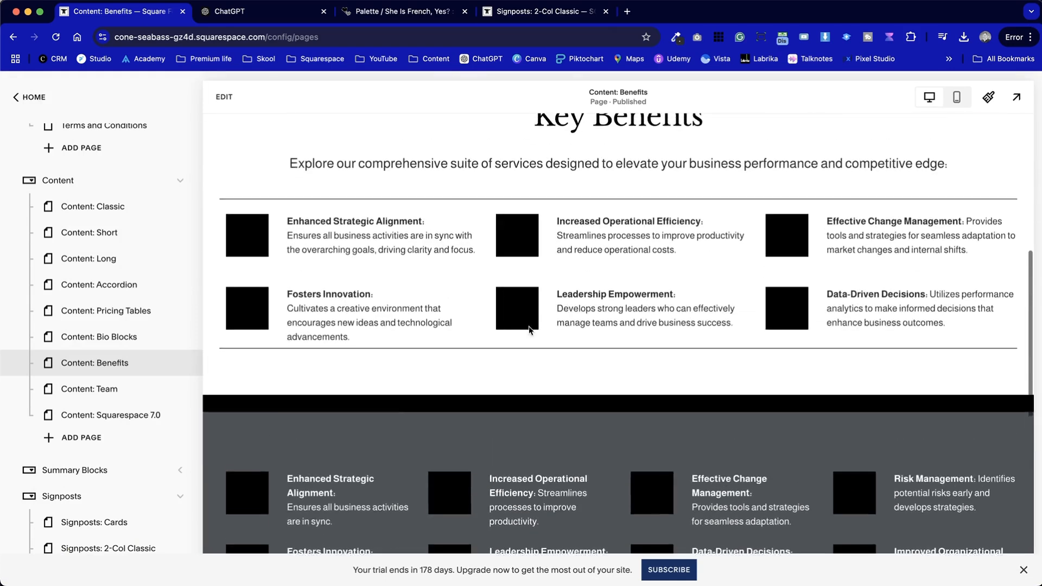
scroll(668, 345, down, 9)
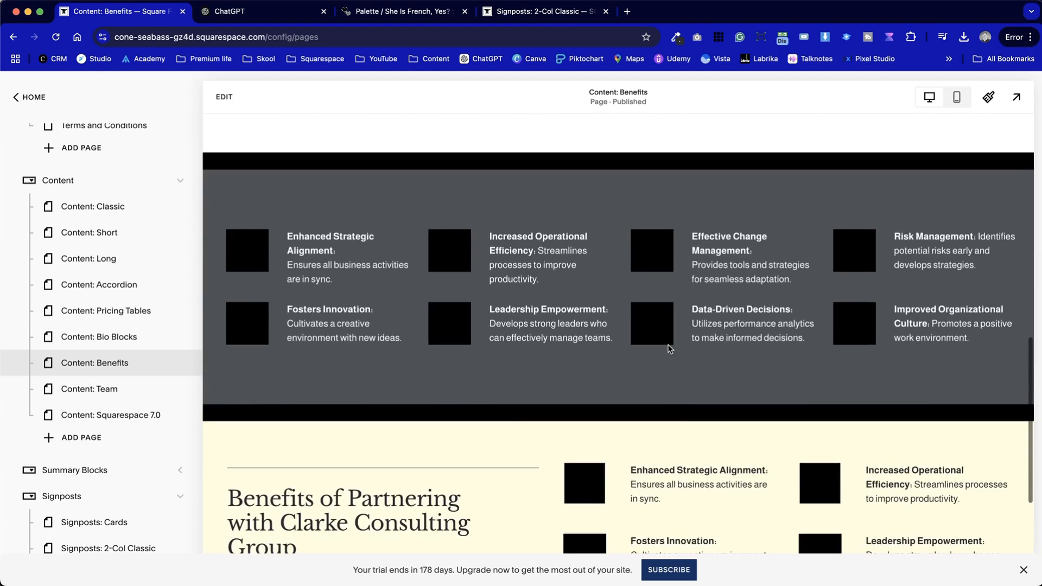
scroll(665, 303, up, 15)
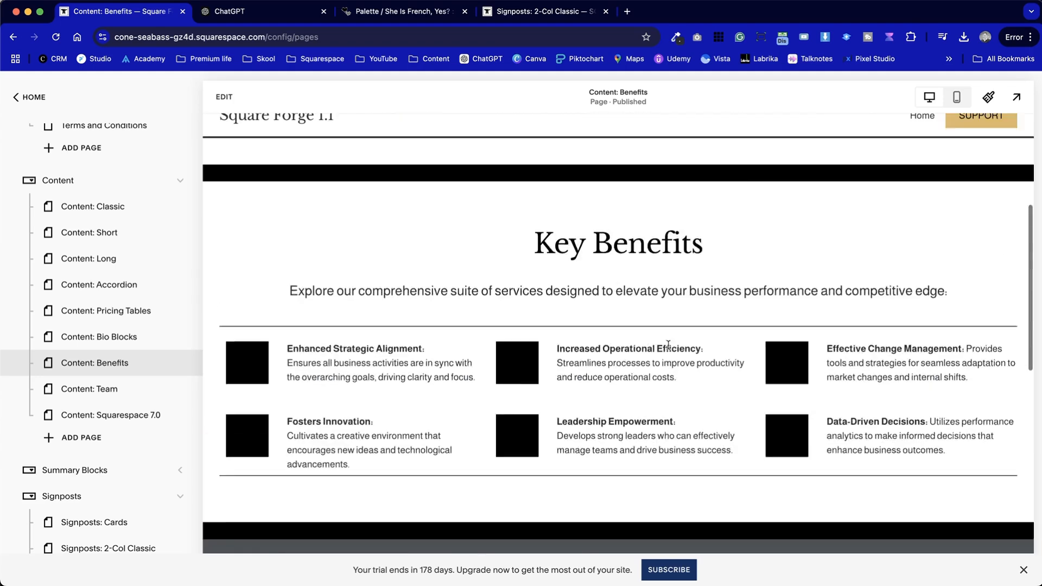
scroll(71, 238, up, 6)
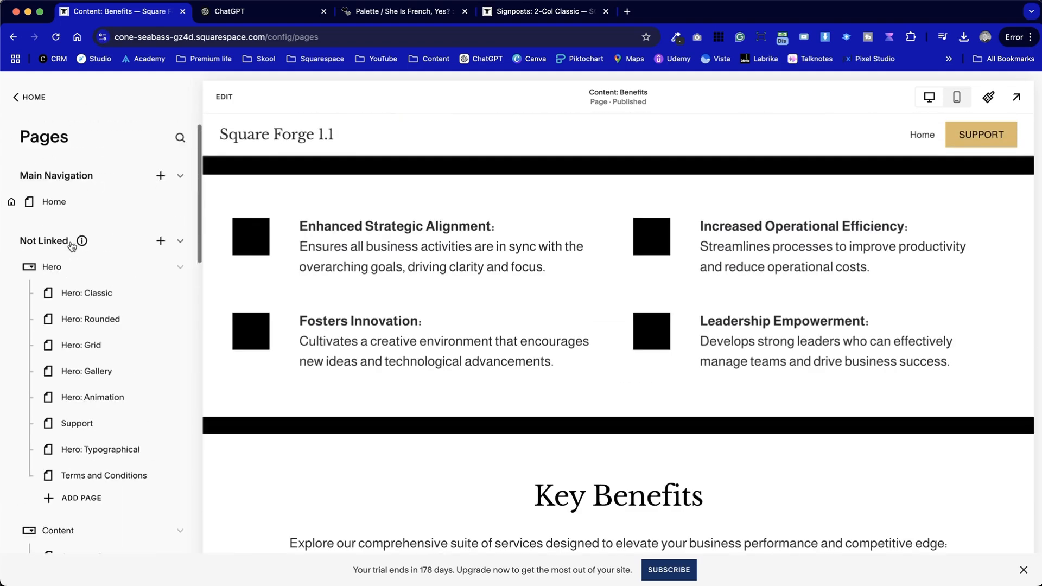
Open the Home page in the editor and add the saved Unlock Your Productivity hero section
click(60, 203)
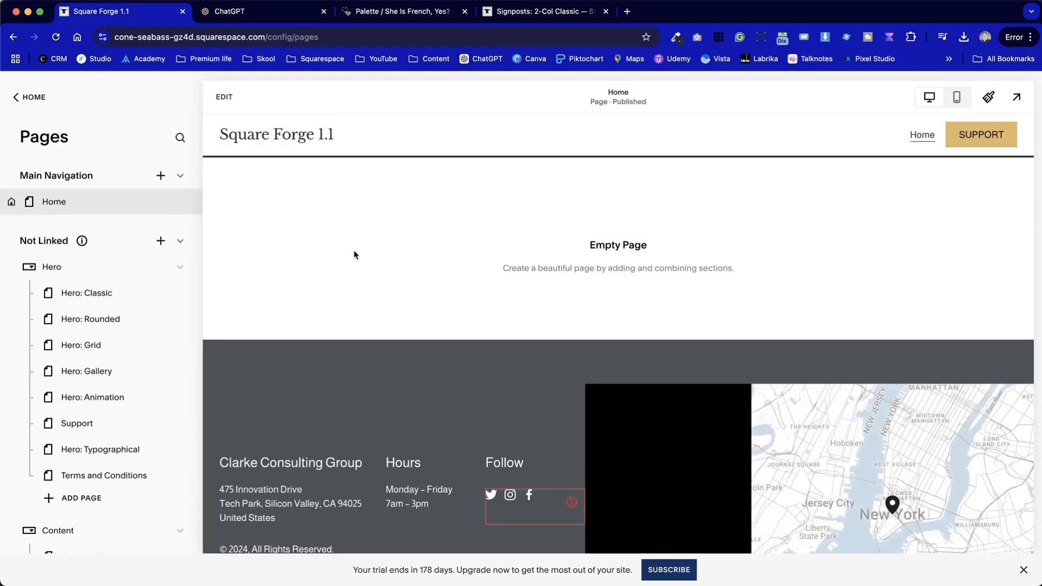
click(226, 96)
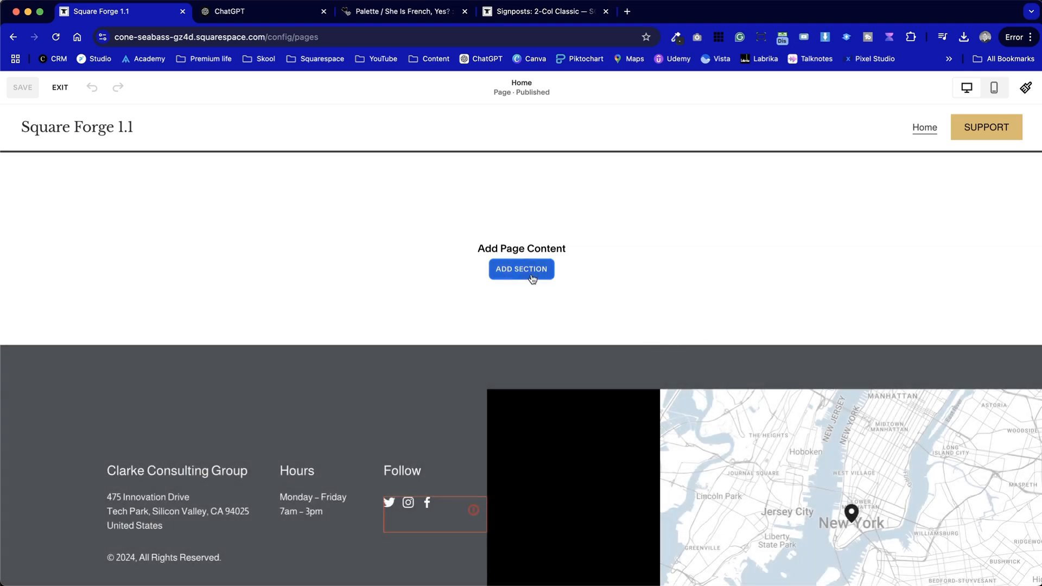
click(532, 279)
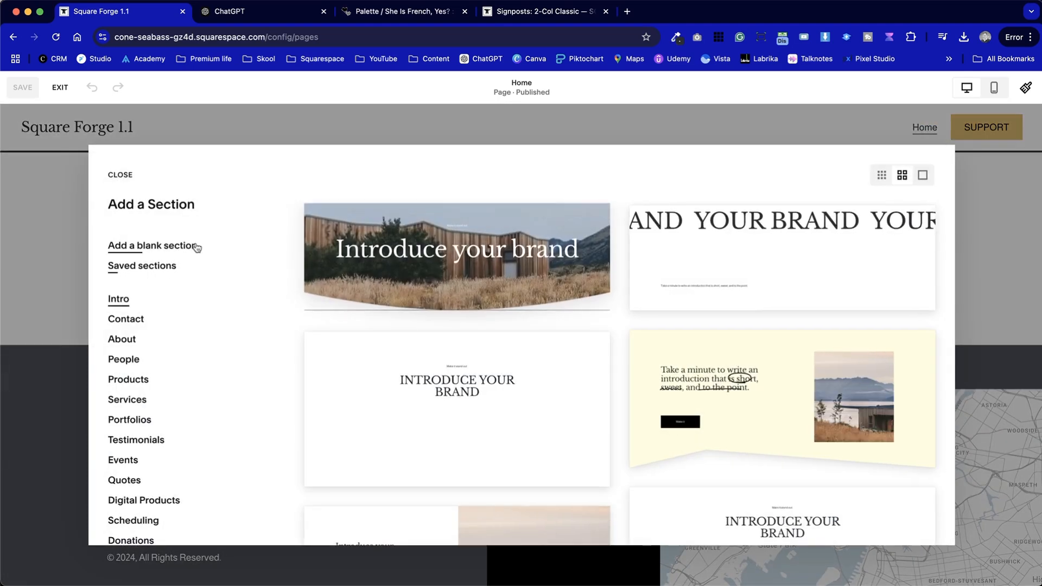
click(173, 266)
scroll(538, 401, down, 1)
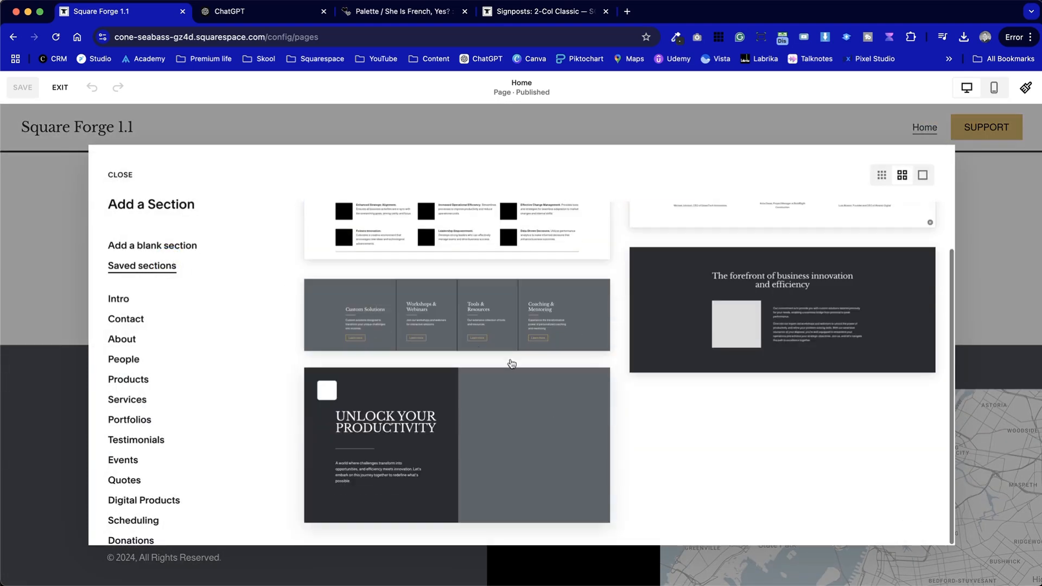
click(430, 482)
Add the saved 'forefront of business innovation' section and the saved four-column signposts section below the hero
scroll(442, 481, down, 8)
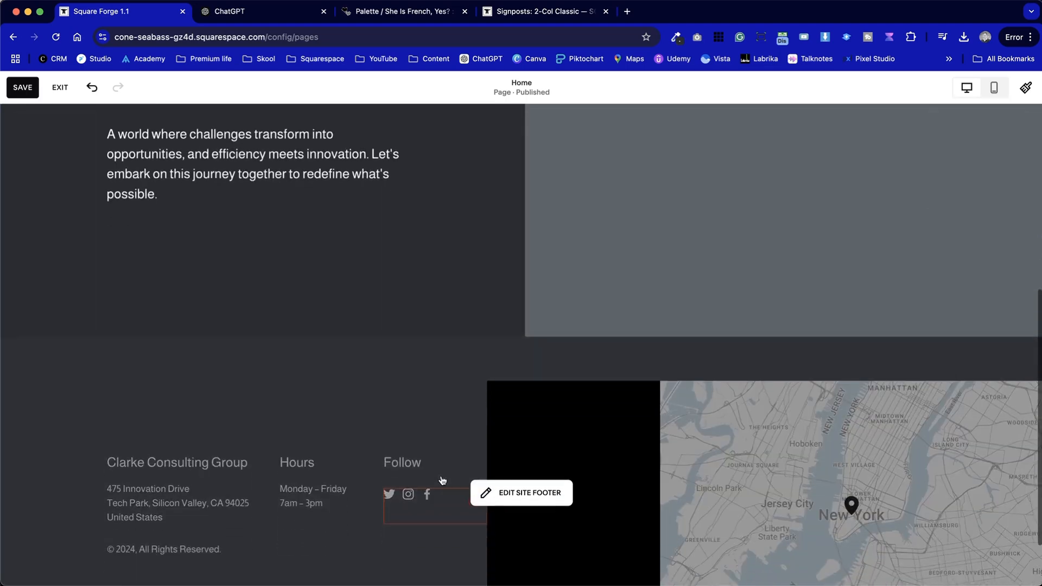
click(529, 291)
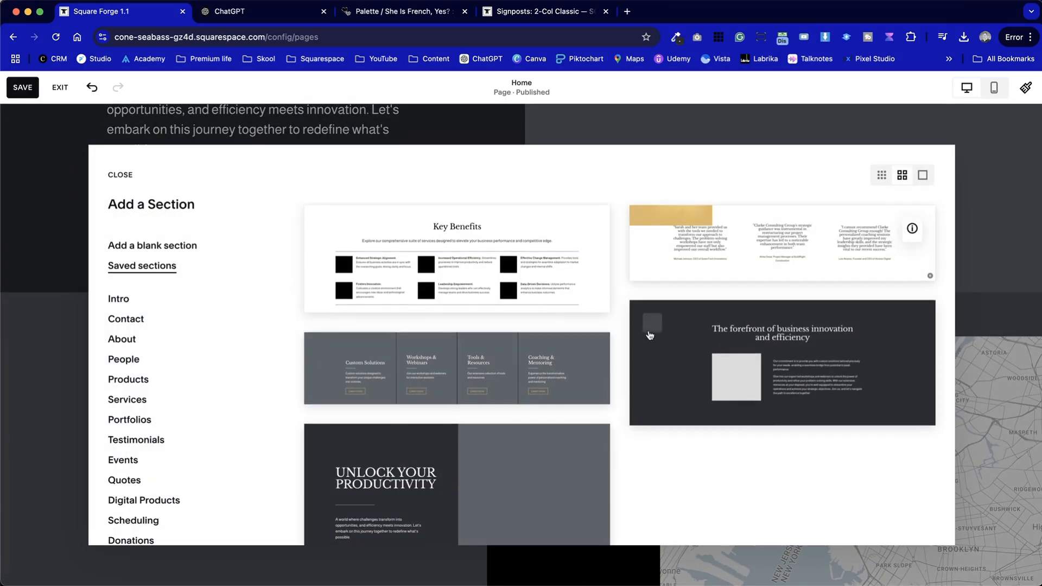
click(657, 383)
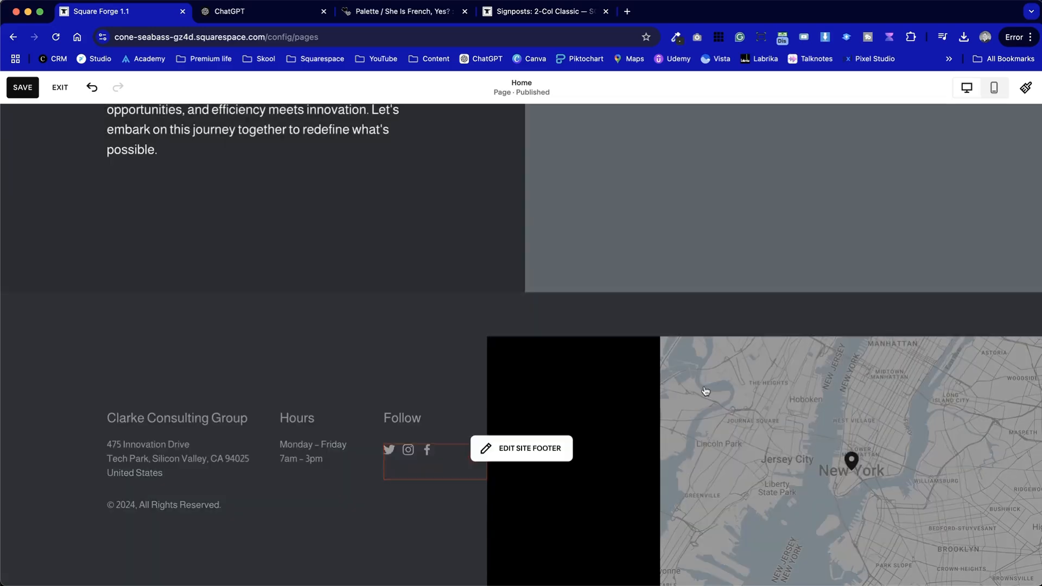
click(519, 388)
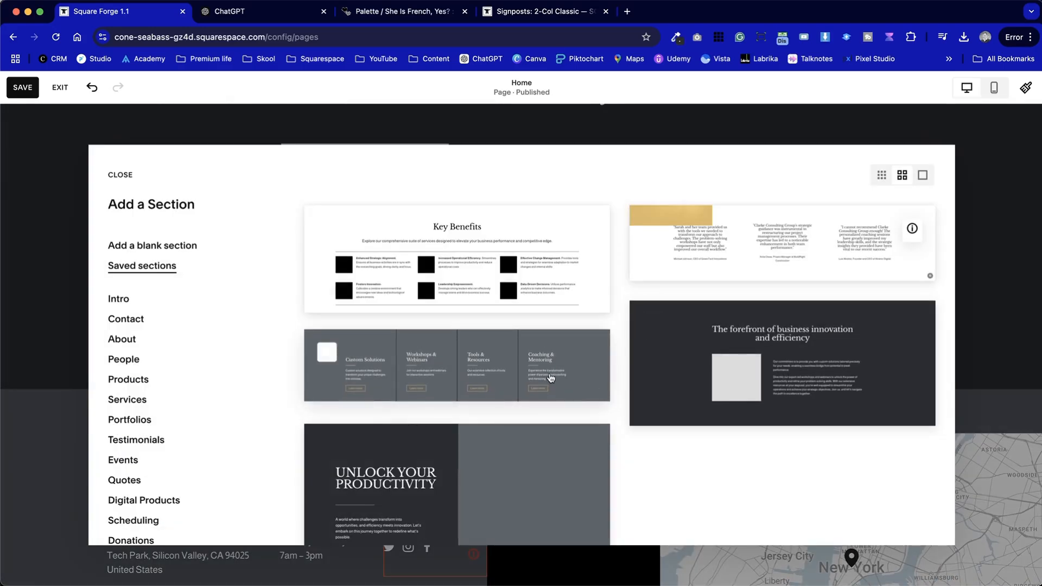
click(550, 378)
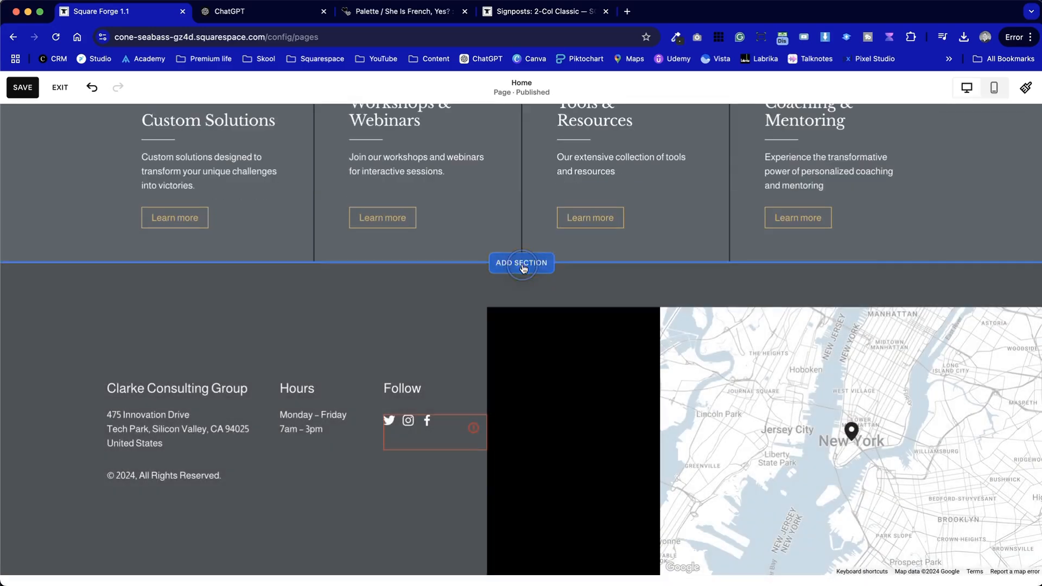
Add the saved testimonials section and the saved Key Benefits section to the Home page
click(521, 263)
click(792, 237)
click(521, 230)
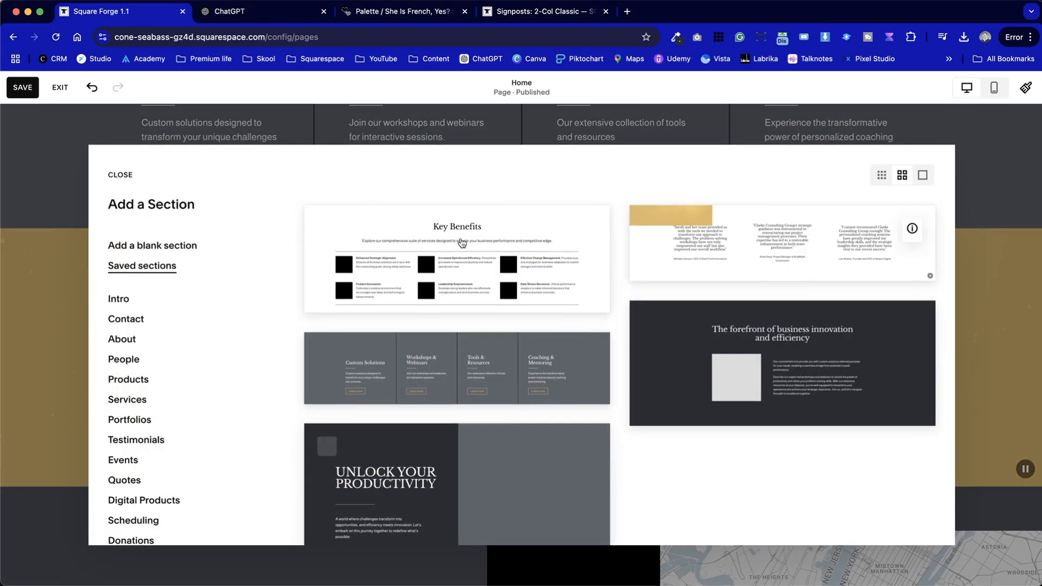
click(454, 262)
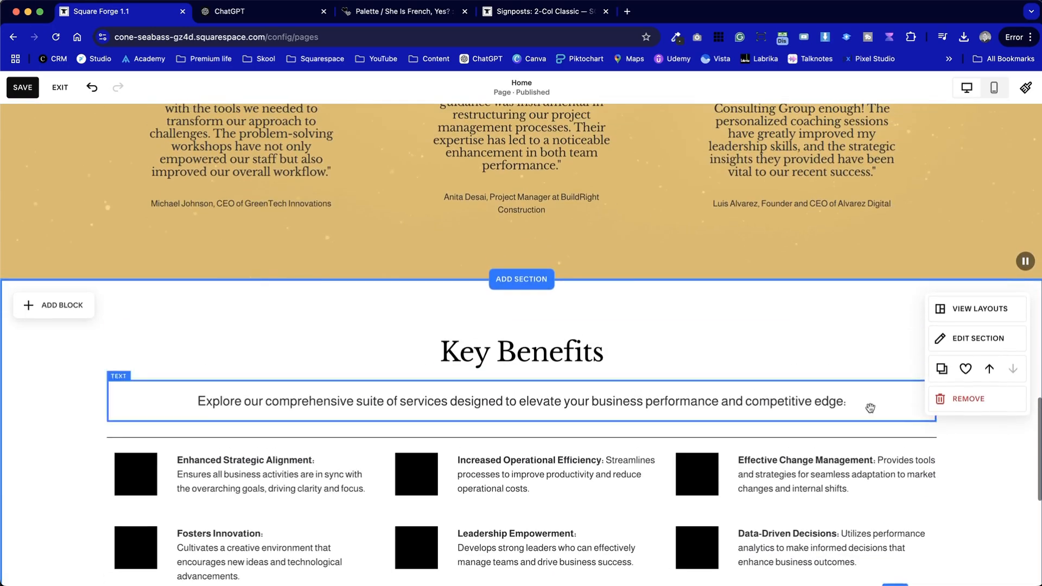
Move the Key Benefits section up one place and the signposts section up above the forefront section
click(989, 369)
scroll(556, 480, down, 6)
scroll(556, 481, up, 12)
scroll(556, 481, down, 5)
scroll(555, 480, up, 4)
scroll(555, 482, up, 10)
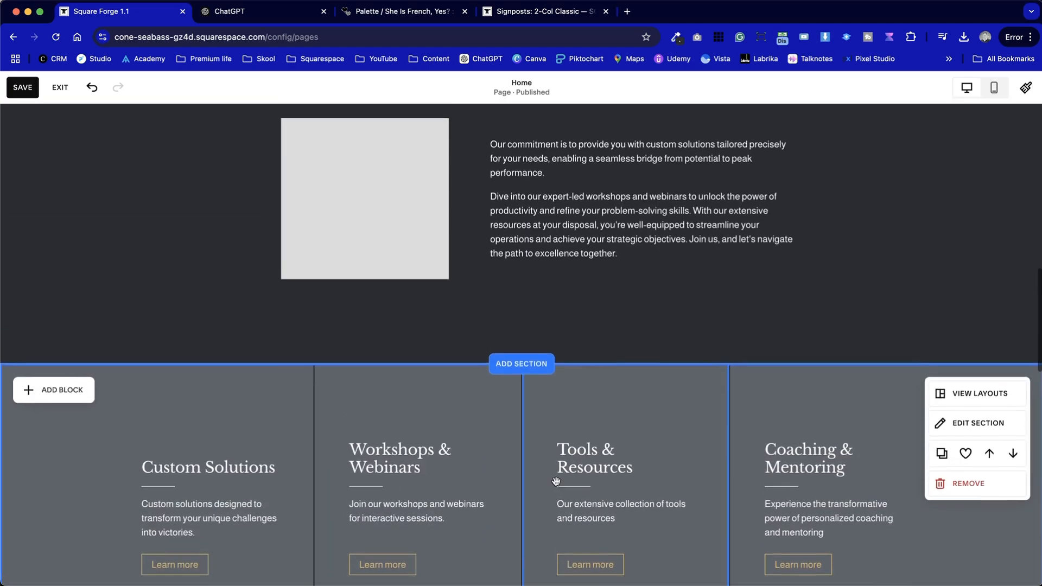
scroll(555, 482, down, 10)
scroll(556, 481, up, 10)
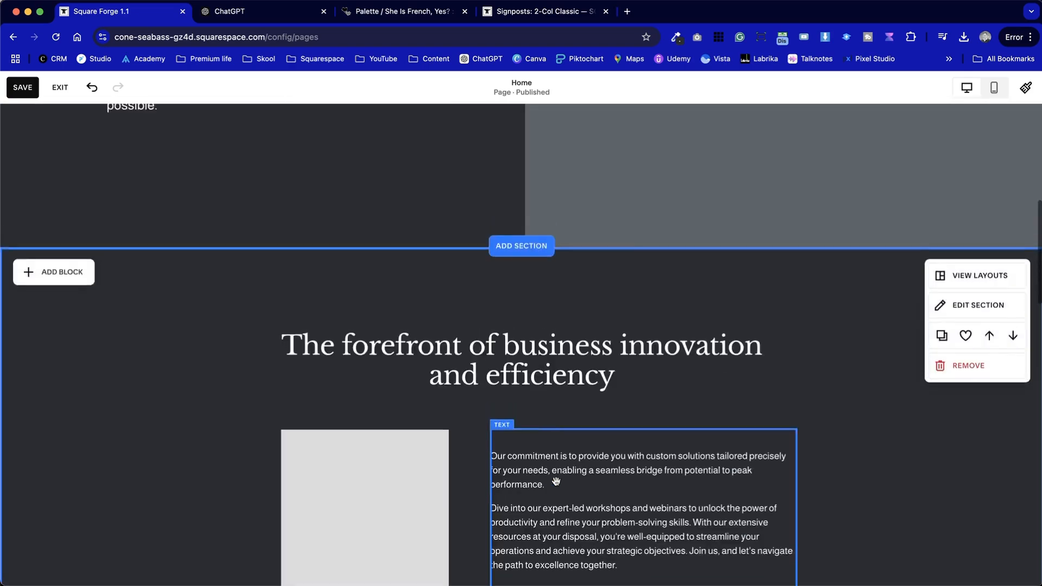
scroll(556, 481, down, 5)
scroll(556, 480, up, 8)
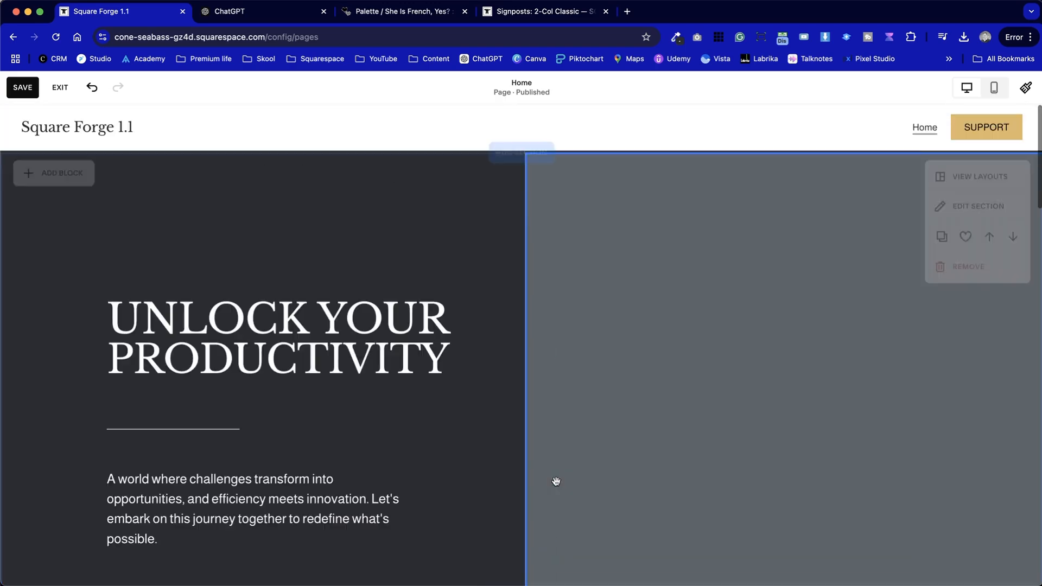
scroll(167, 476, down, 10)
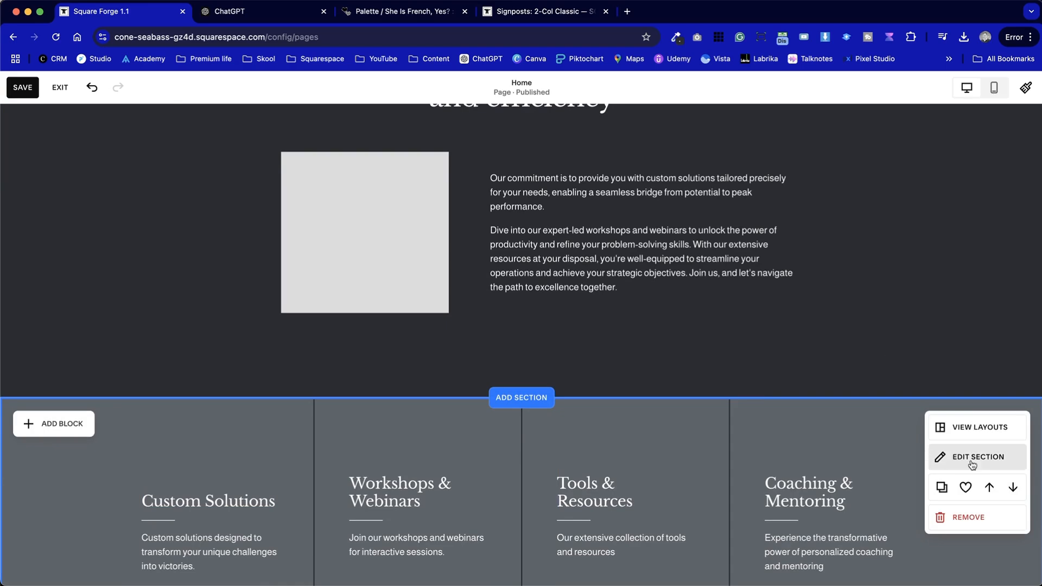
click(989, 487)
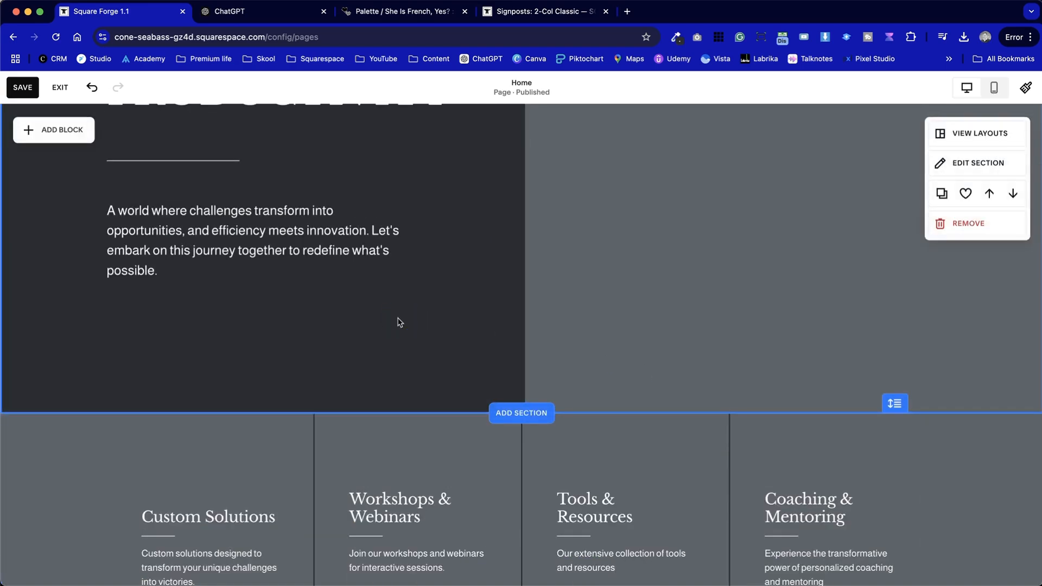
Save the Home page changes and exit the editor
scroll(397, 320, down, 5)
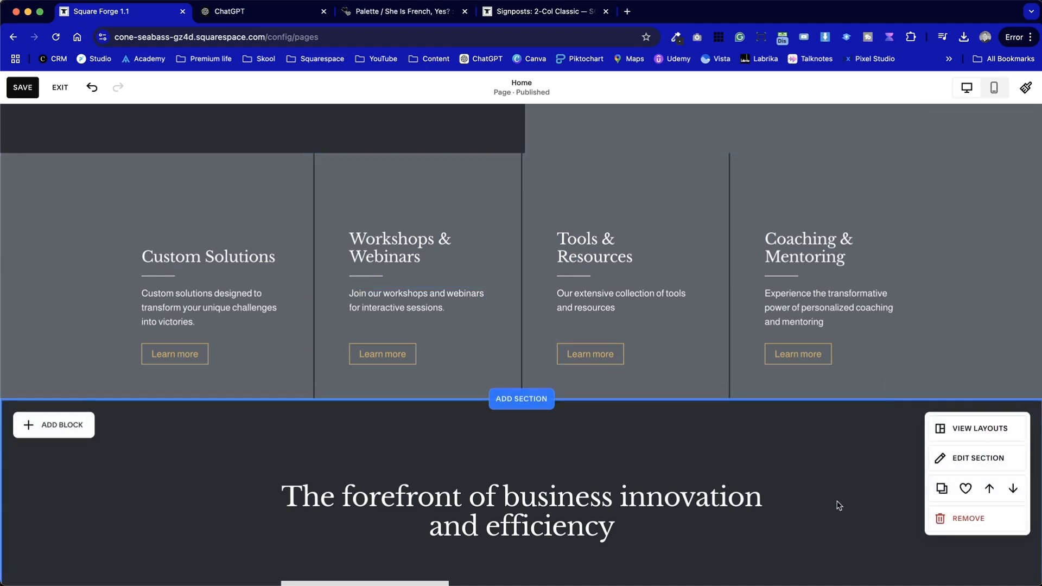
scroll(838, 504, up, 8)
scroll(836, 498, up, 2)
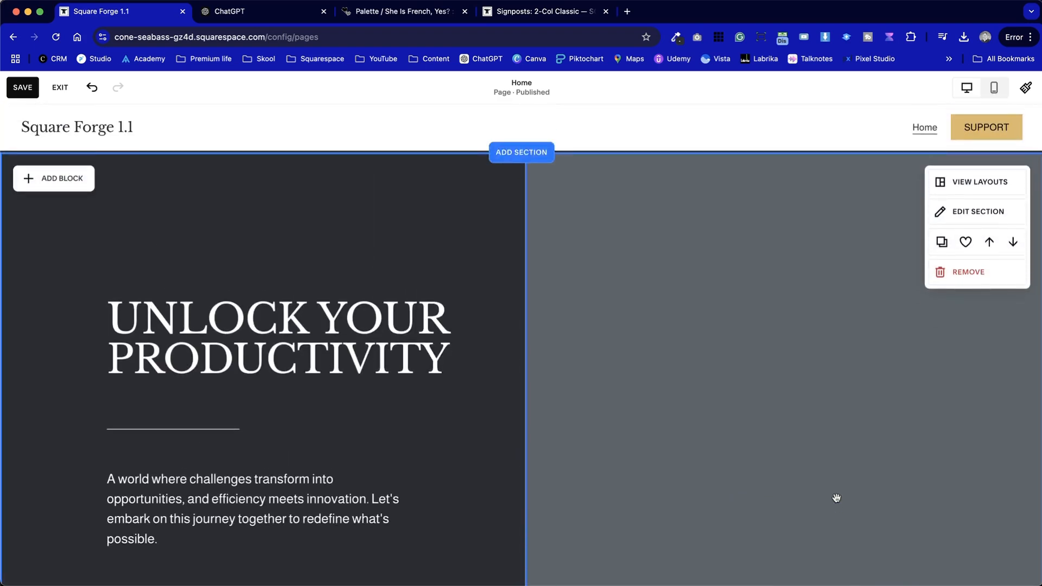
click(24, 88)
click(56, 89)
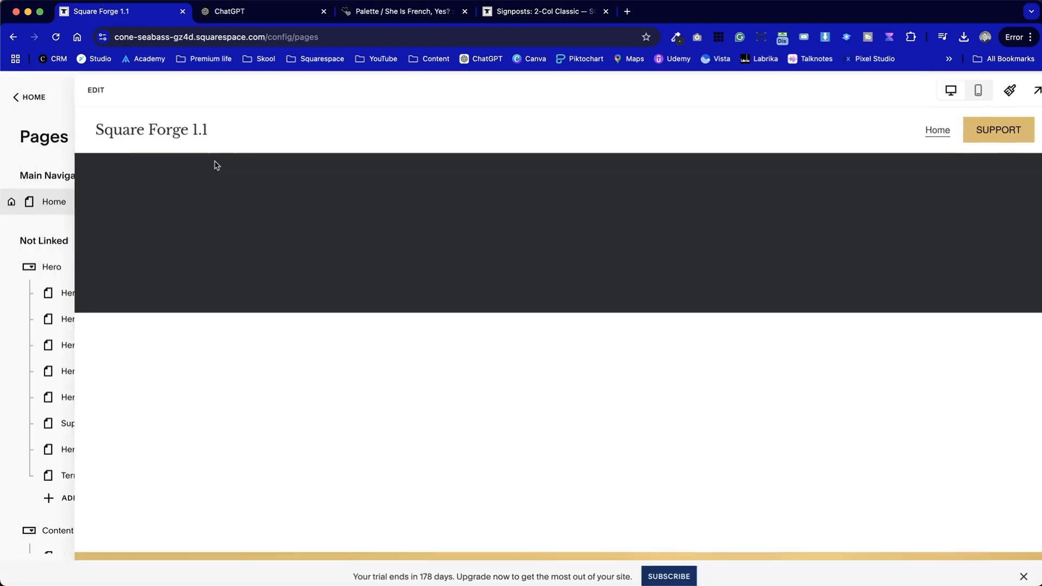
Open the site header's site title settings and copy the name Castle Bakery from the ChatGPT prompt
click(225, 97)
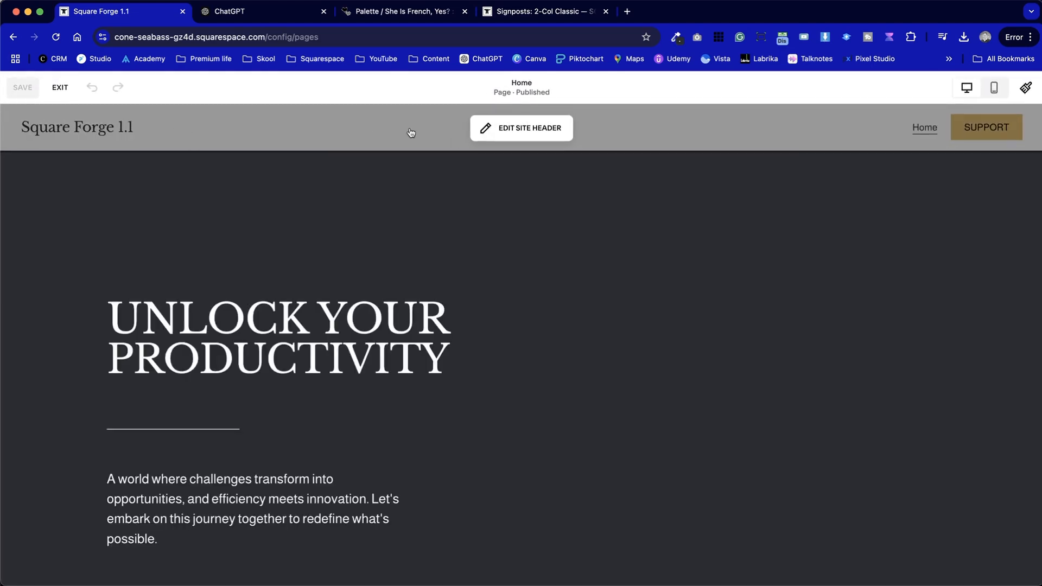
click(521, 128)
click(92, 128)
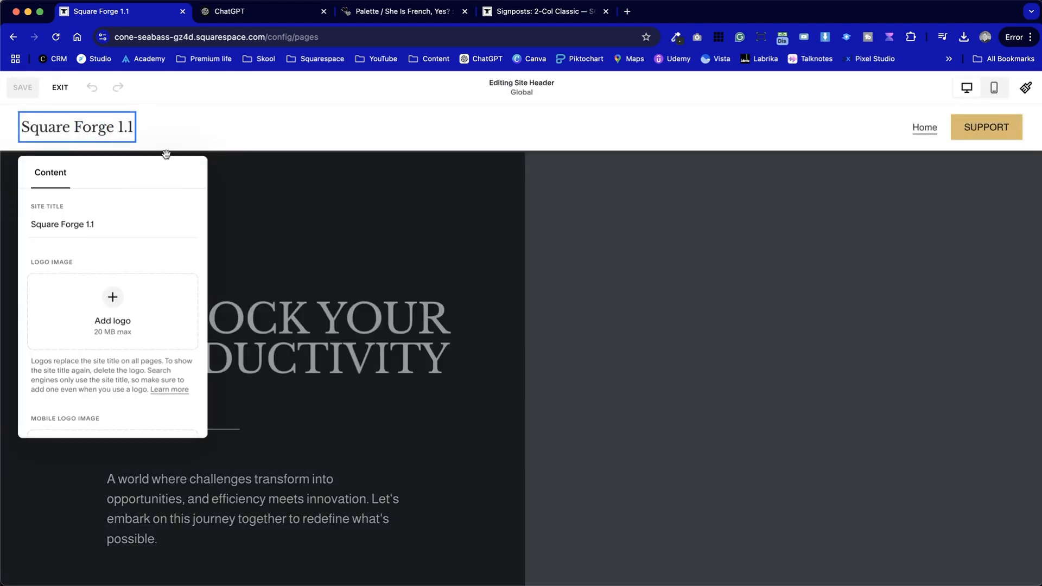
click(261, 12)
scroll(366, 314, up, 14)
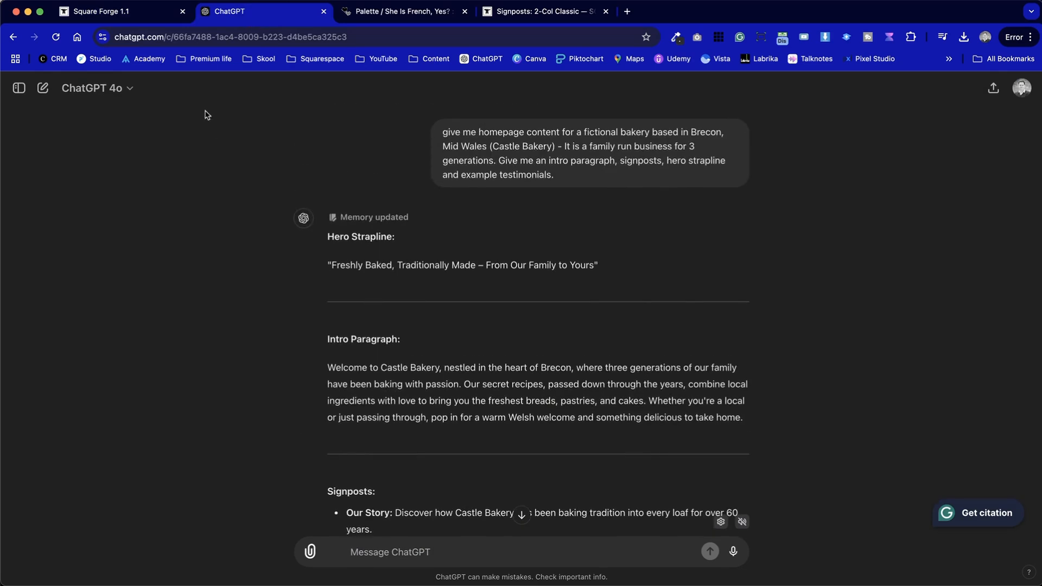
drag(551, 147, 503, 147)
key(super+c)
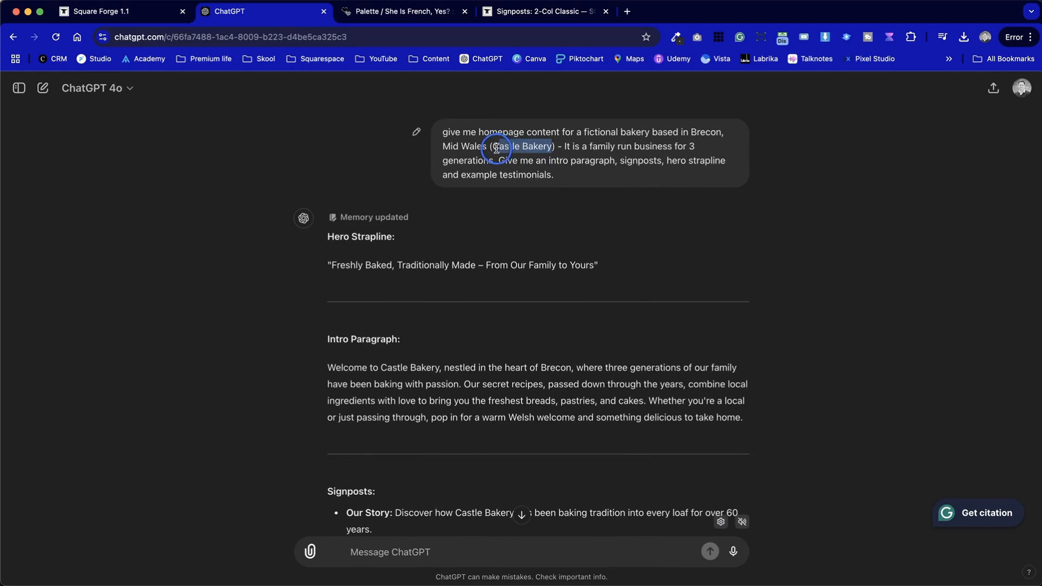
click(114, 11)
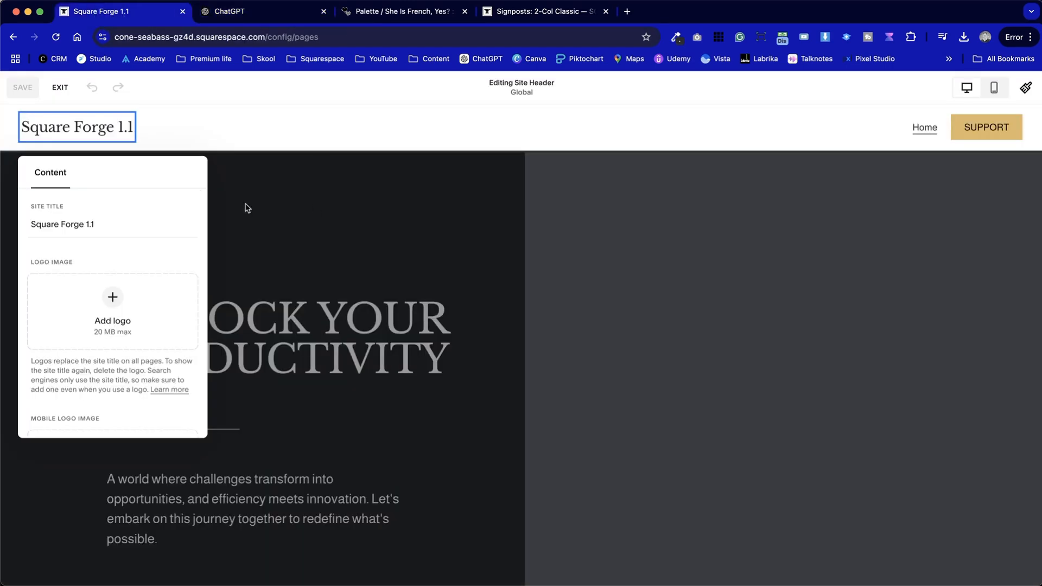
Replace the site title with Castle Bakery, save the header, and exit the editor
click(112, 221)
key(super+a)
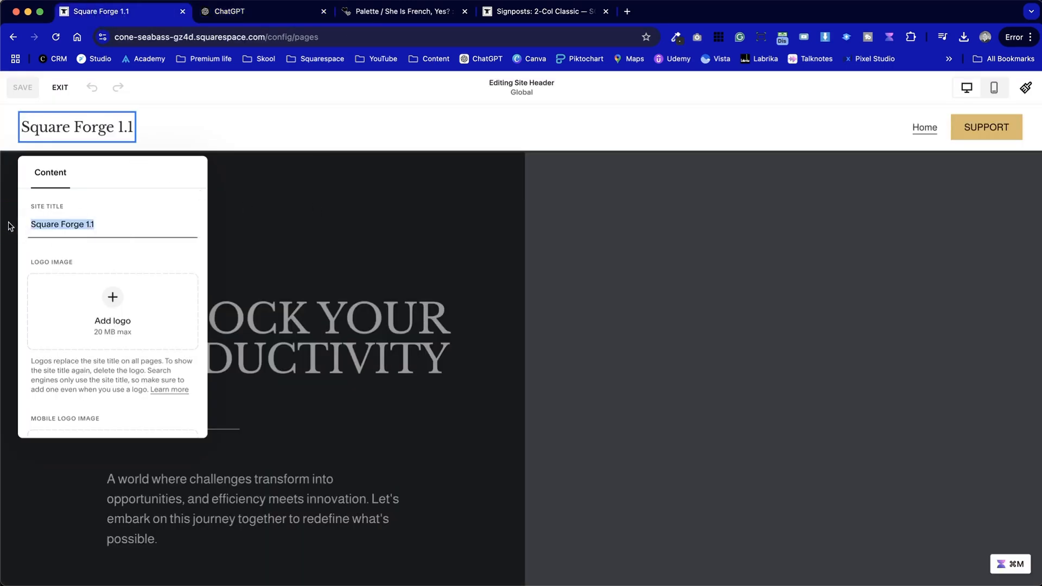
key(super+v)
click(325, 201)
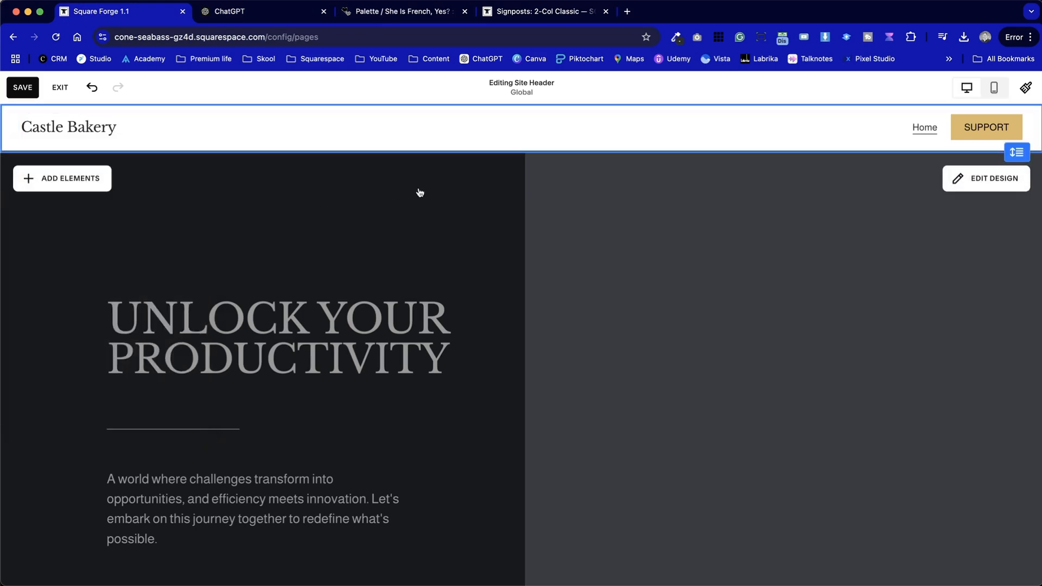
click(22, 87)
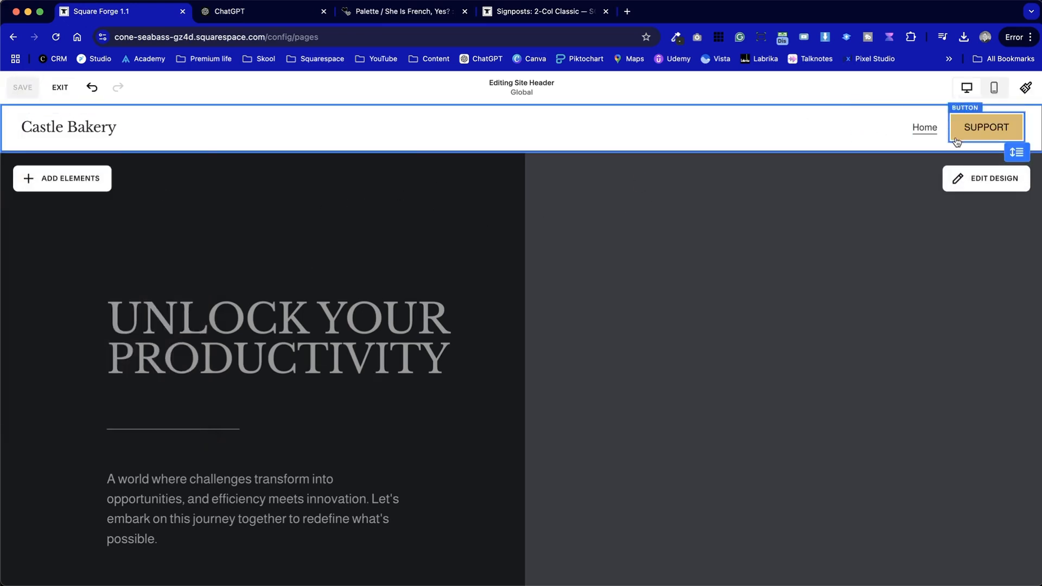
click(60, 96)
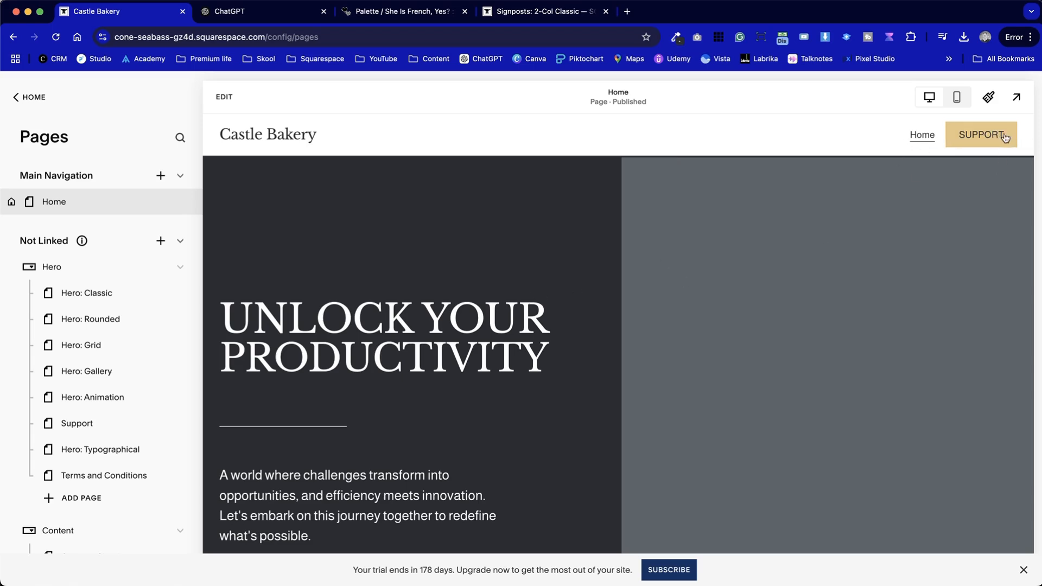
click(241, 96)
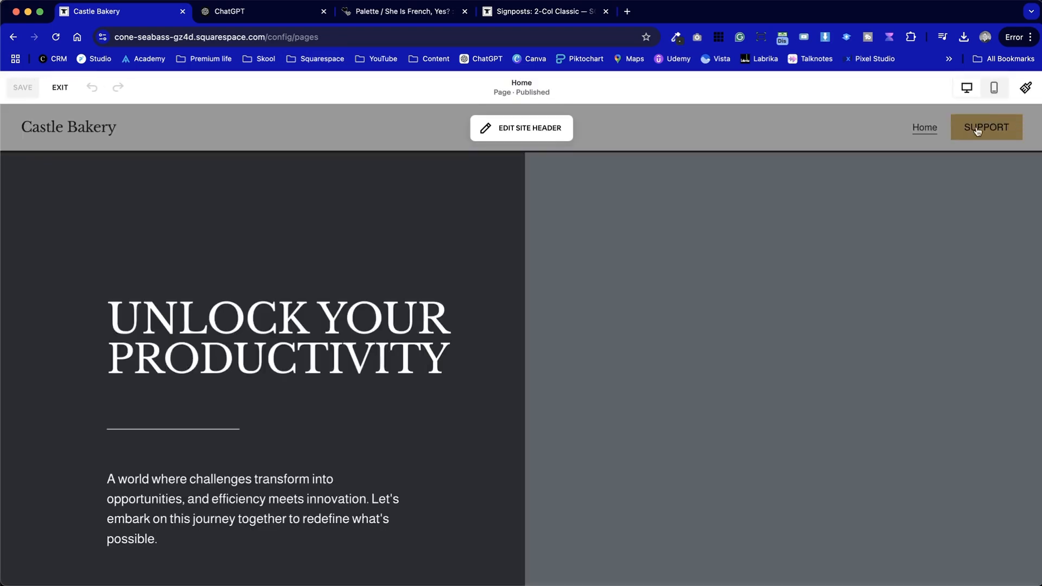
click(486, 128)
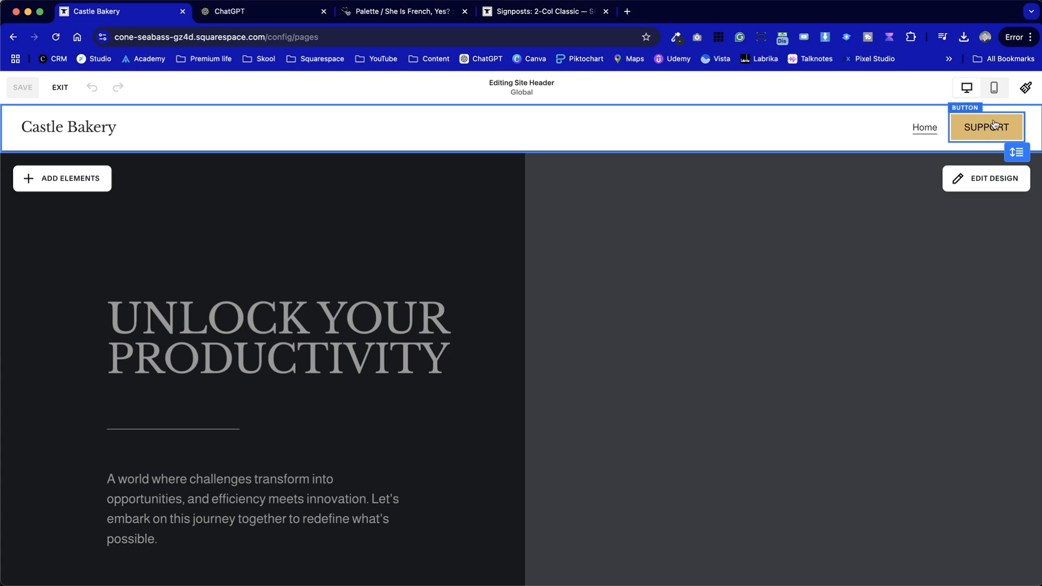
click(61, 87)
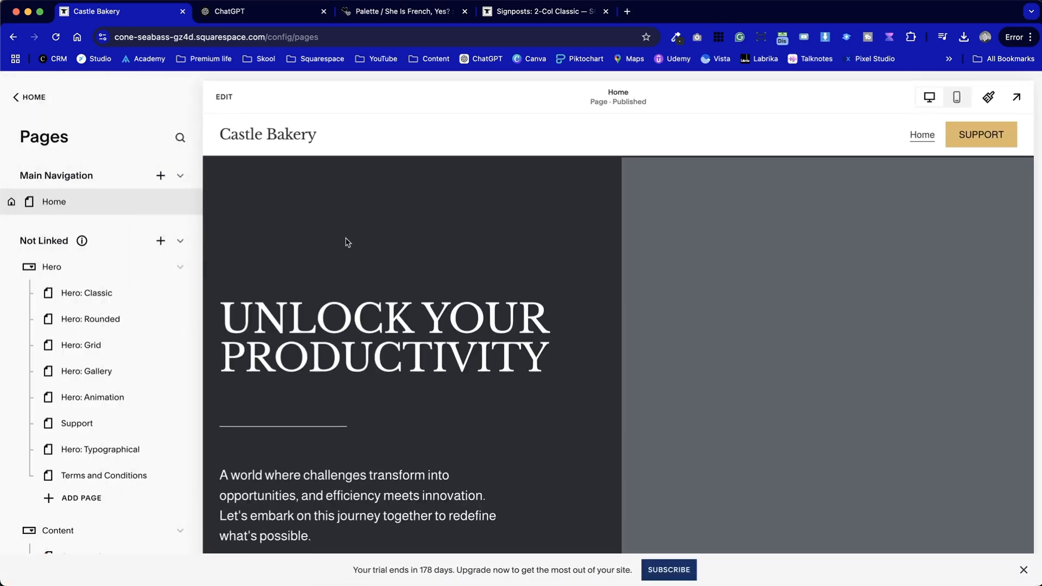
Replace the hero heading with Freshly Baked copied from the ChatGPT strapline, completing it as Freshly Baked Bread in Heading 1 style
click(231, 108)
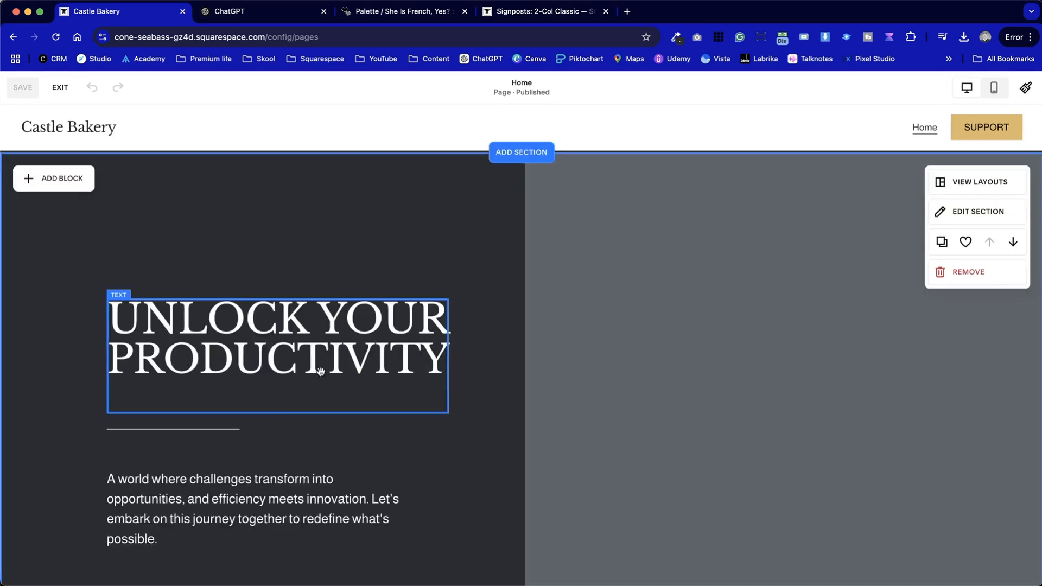
click(316, 352)
double_click(316, 346)
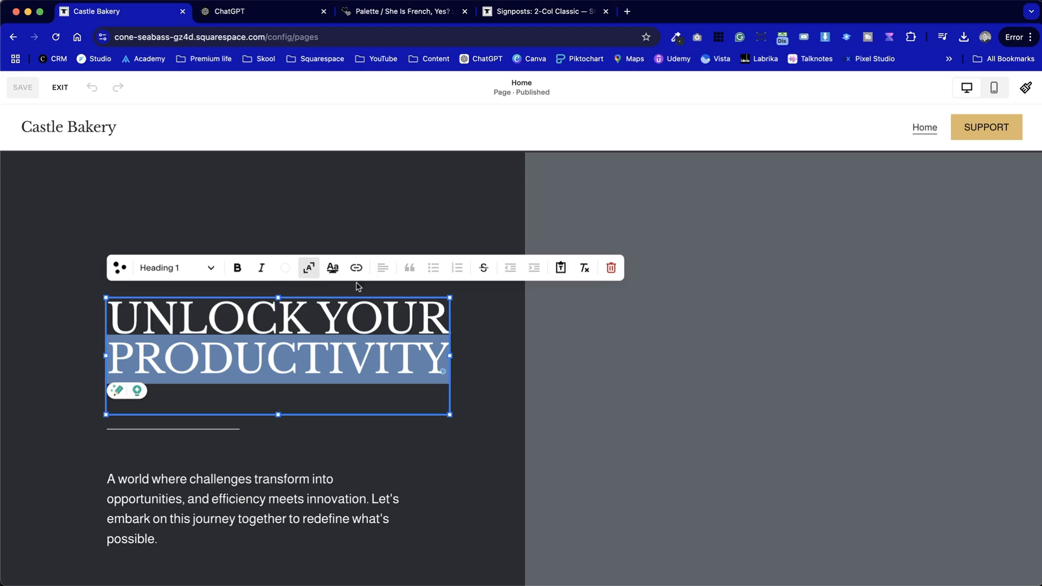
triple_click(326, 302)
click(274, 14)
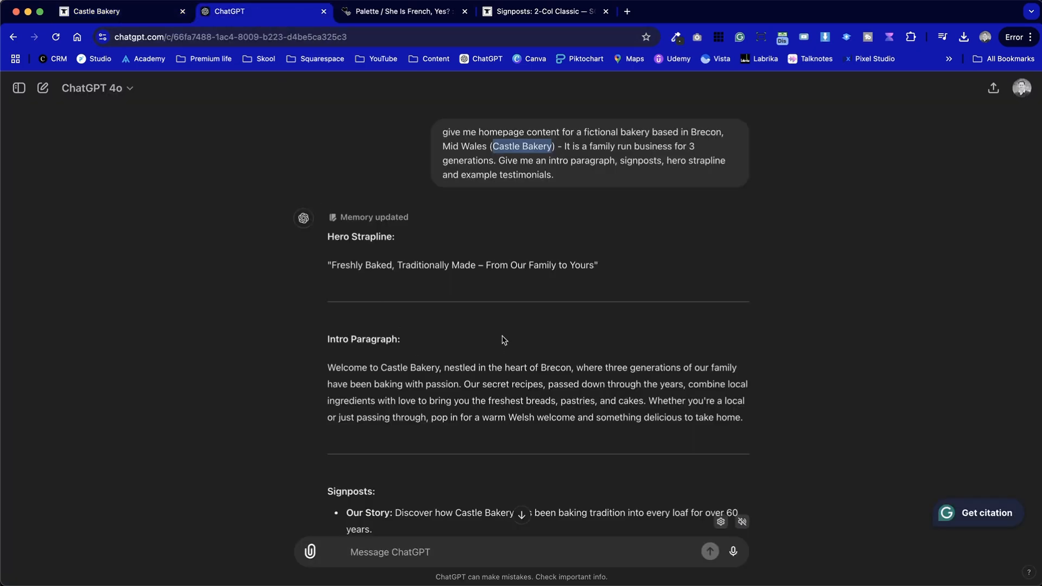
drag(391, 265, 332, 265)
key(super+c)
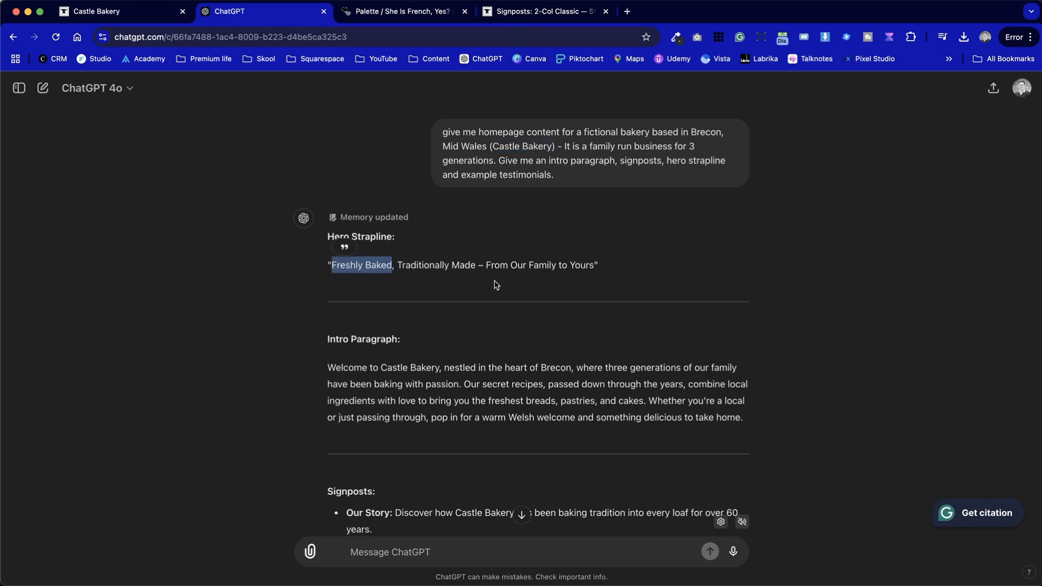
key(ctrl+shift+Tab)
key(super+v)
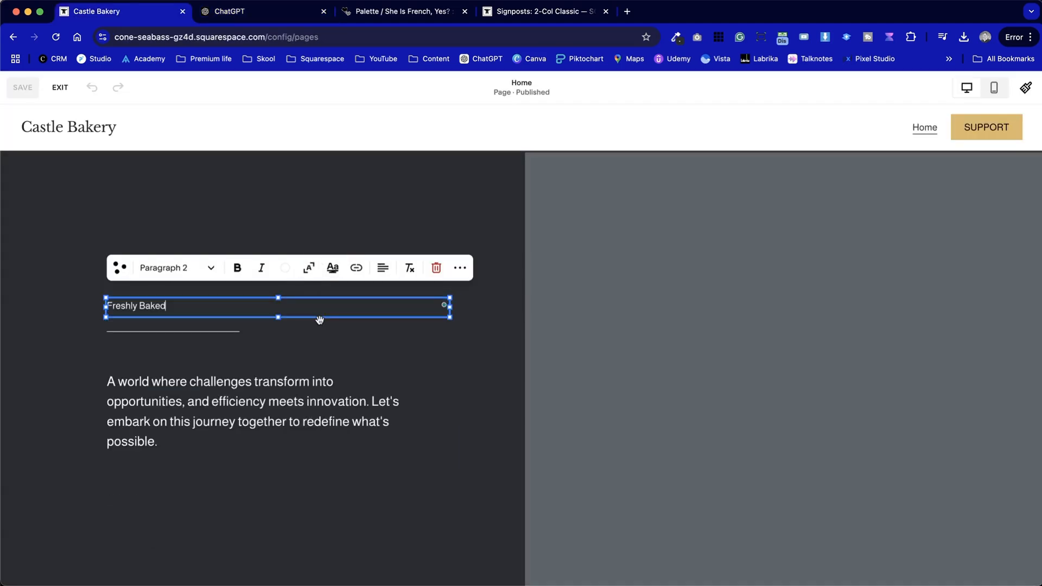
click(169, 268)
click(154, 301)
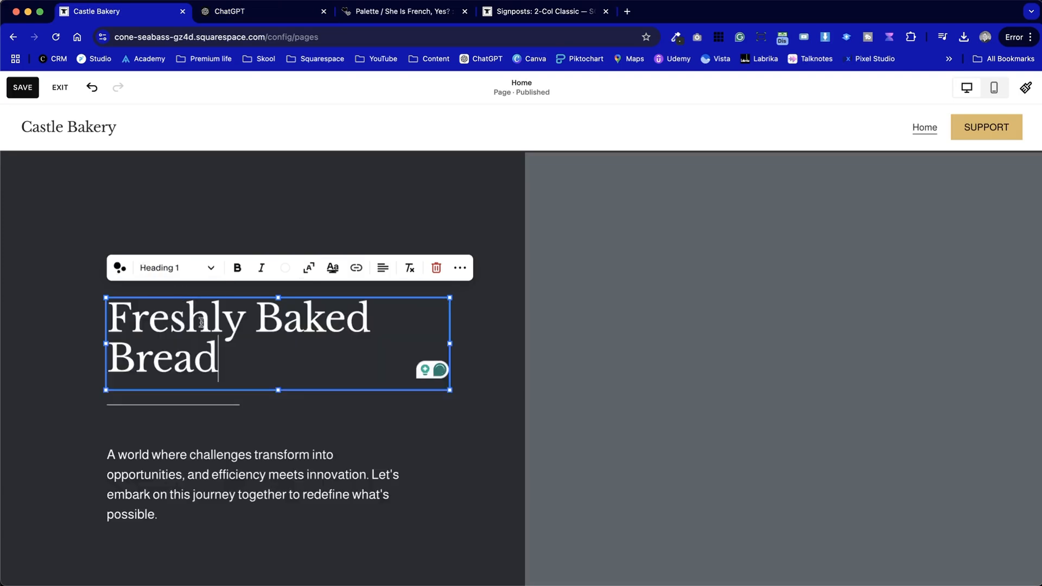
Break the hero heading into three lines: Freshly, Baked, Bread
click(362, 416)
click(310, 337)
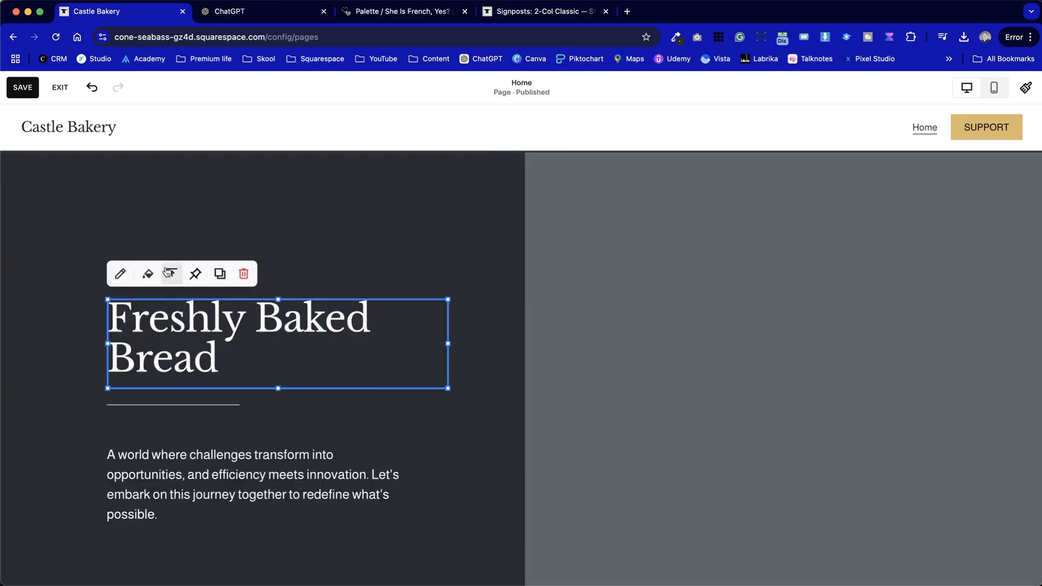
click(122, 275)
click(316, 271)
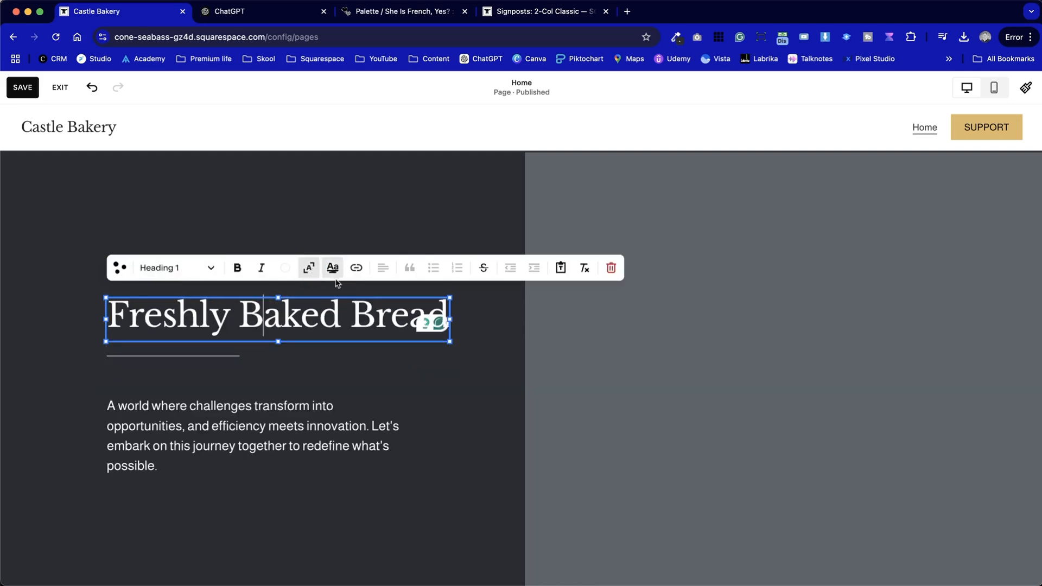
key(Return)
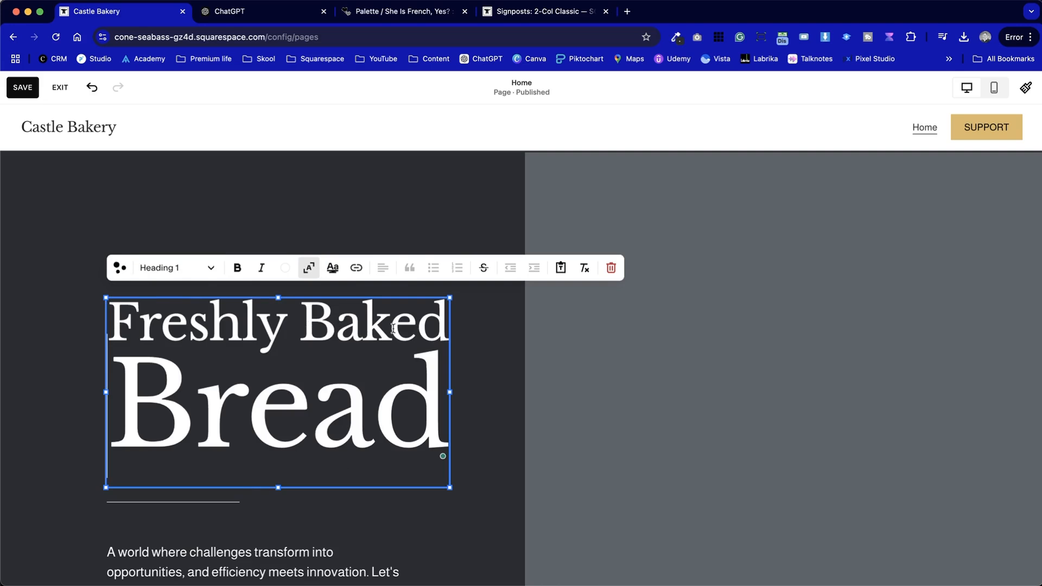
key(Return)
scroll(380, 353, down, 3)
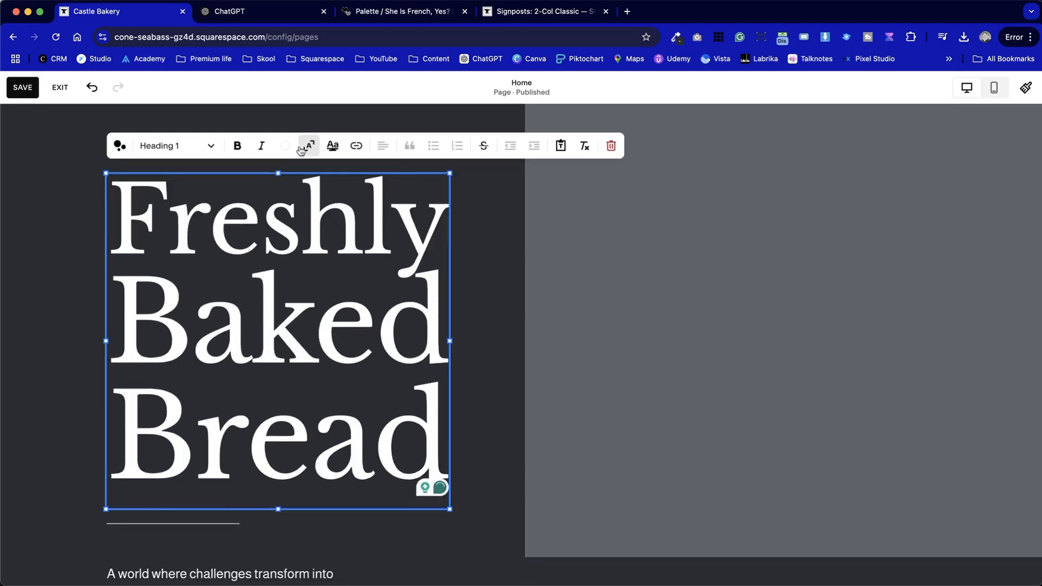
Resize the heading block narrower and move it up within the hero section
click(462, 395)
click(445, 505)
drag(445, 505, 339, 380)
drag(342, 537, 272, 482)
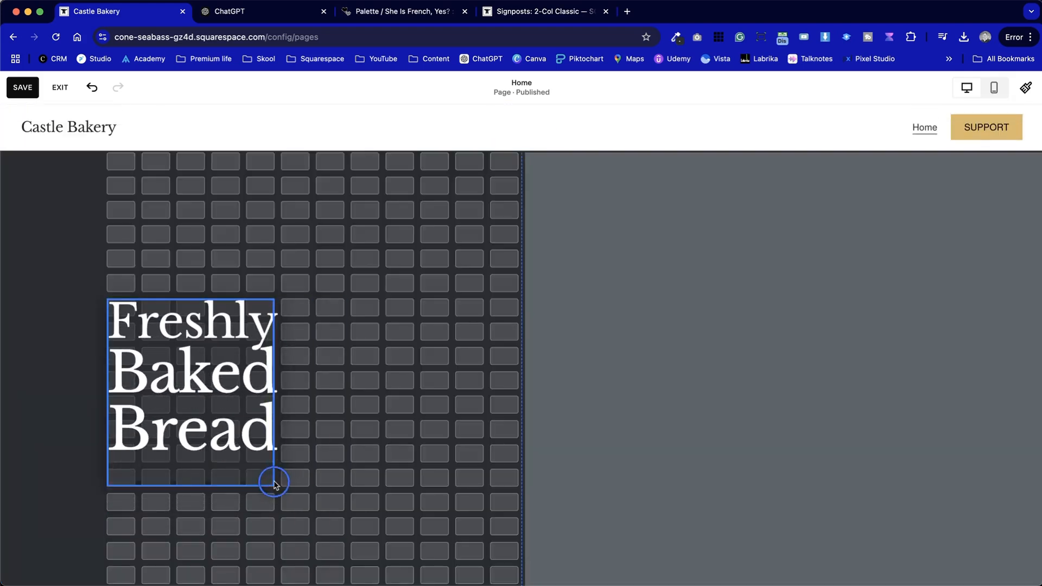
drag(179, 402, 173, 362)
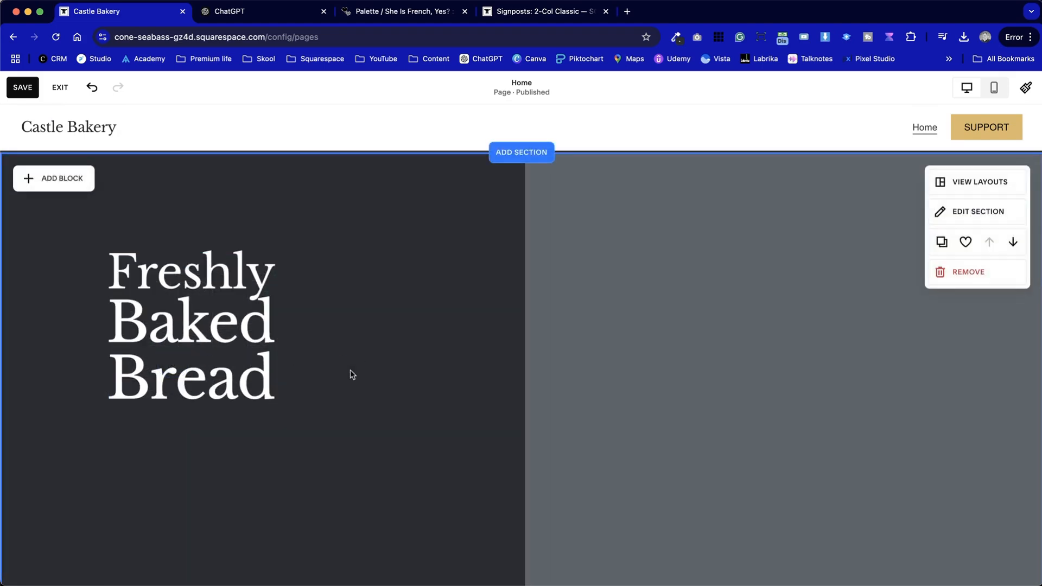
Move the intro paragraph block up closer to the divider line
scroll(352, 373, down, 5)
scroll(346, 435, down, 3)
click(116, 354)
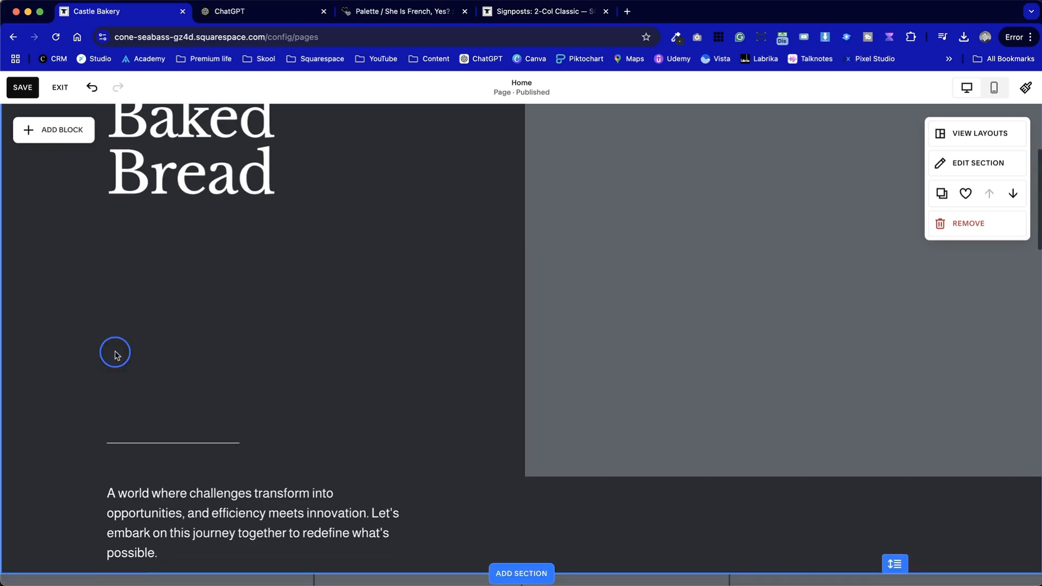
click(250, 508)
drag(250, 508, 252, 296)
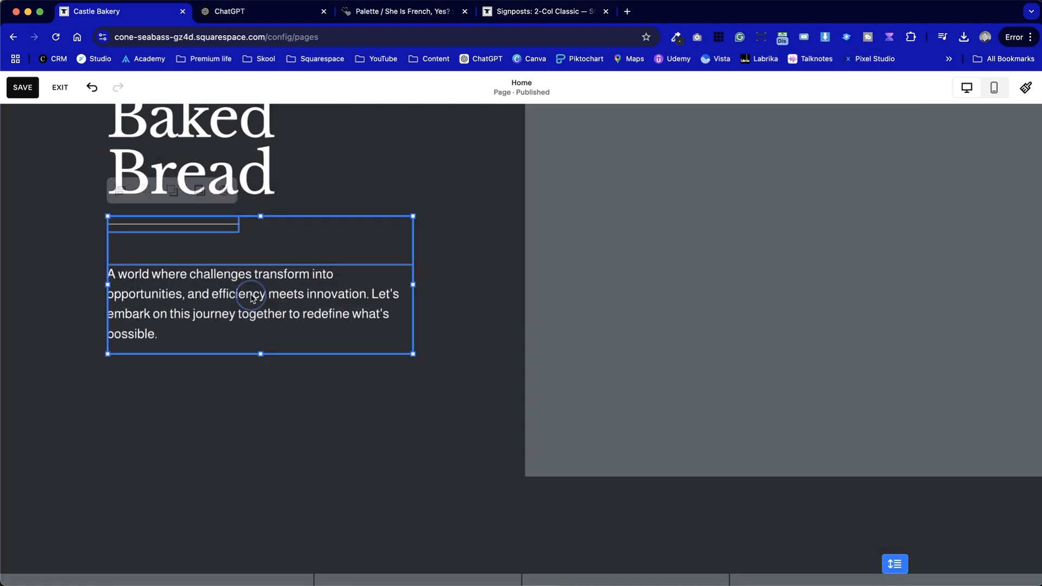
click(295, 419)
Reduce the hero section's height
scroll(295, 418, up, 4)
scroll(294, 420, down, 6)
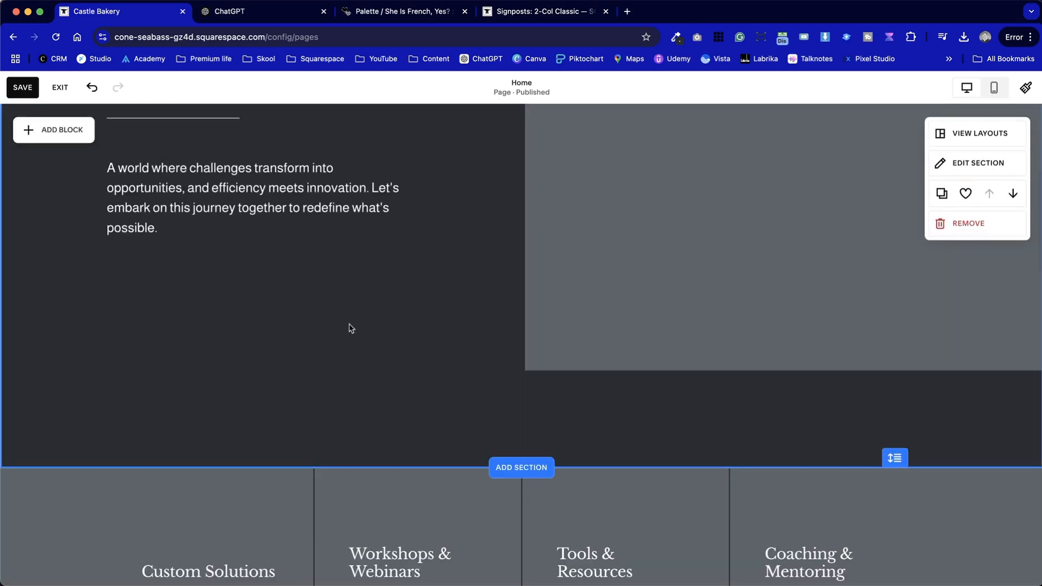
click(893, 462)
drag(894, 461, 893, 291)
scroll(519, 389, up, 5)
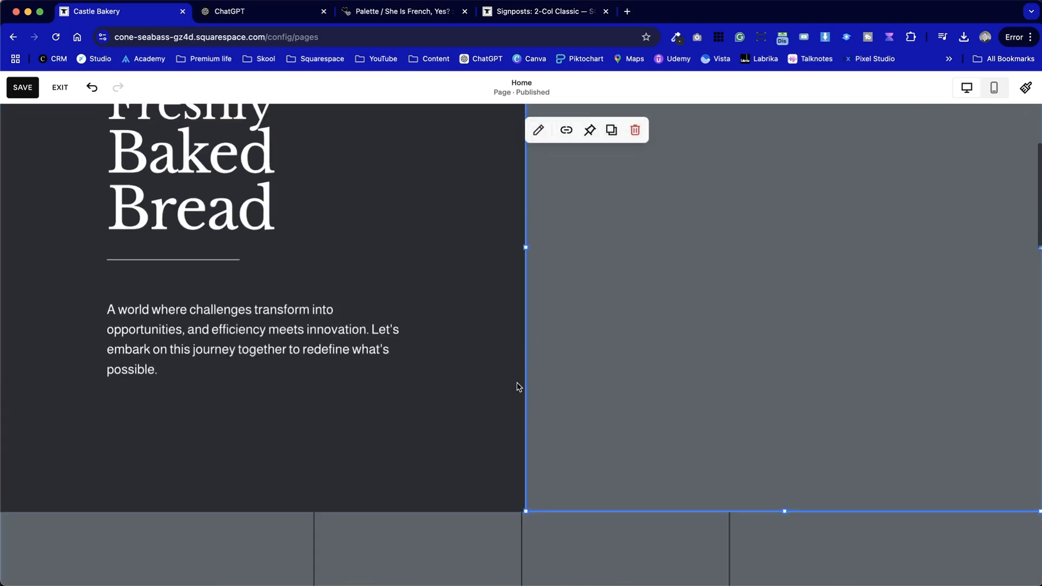
Reposition the divider line beneath the heading, adjusting its vertical alignment within its block
click(168, 330)
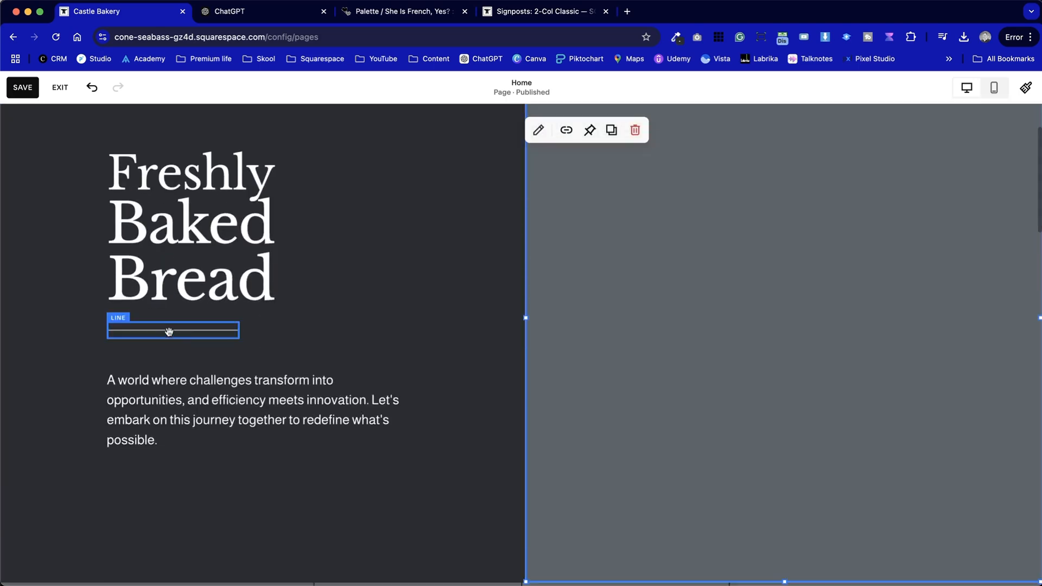
click(120, 296)
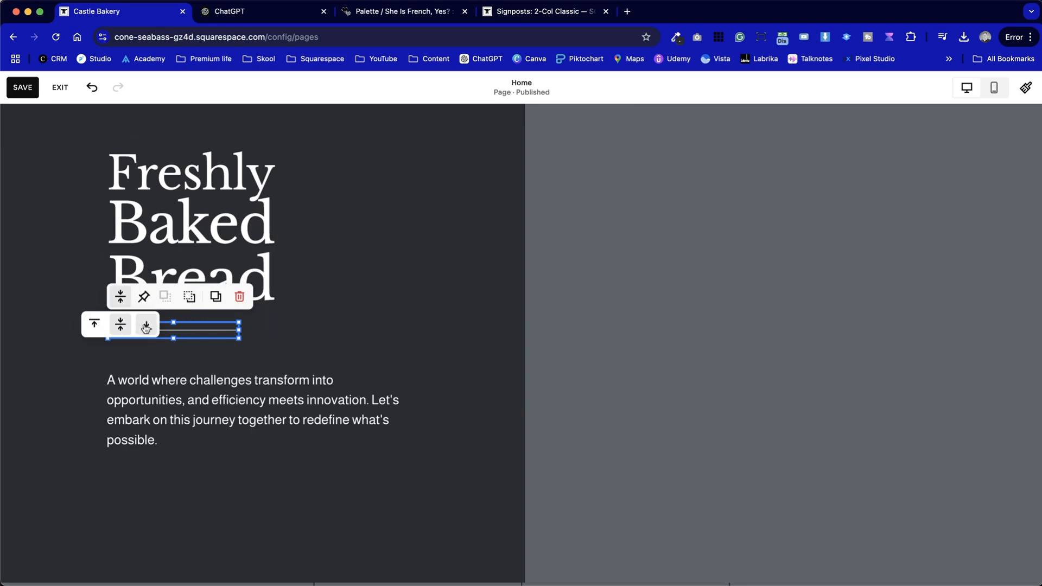
click(145, 328)
click(24, 334)
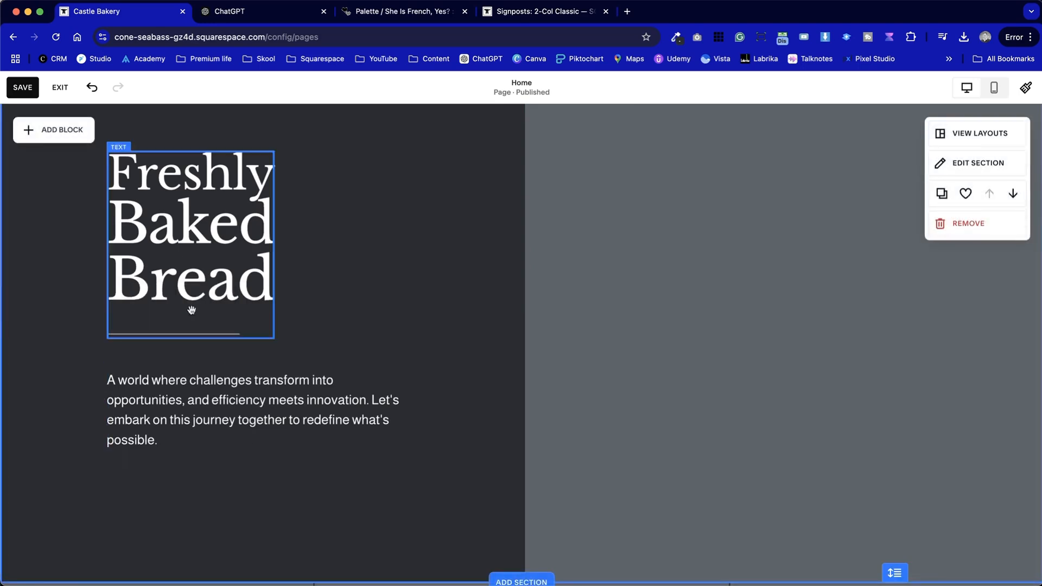
drag(201, 401, 202, 377)
click(159, 452)
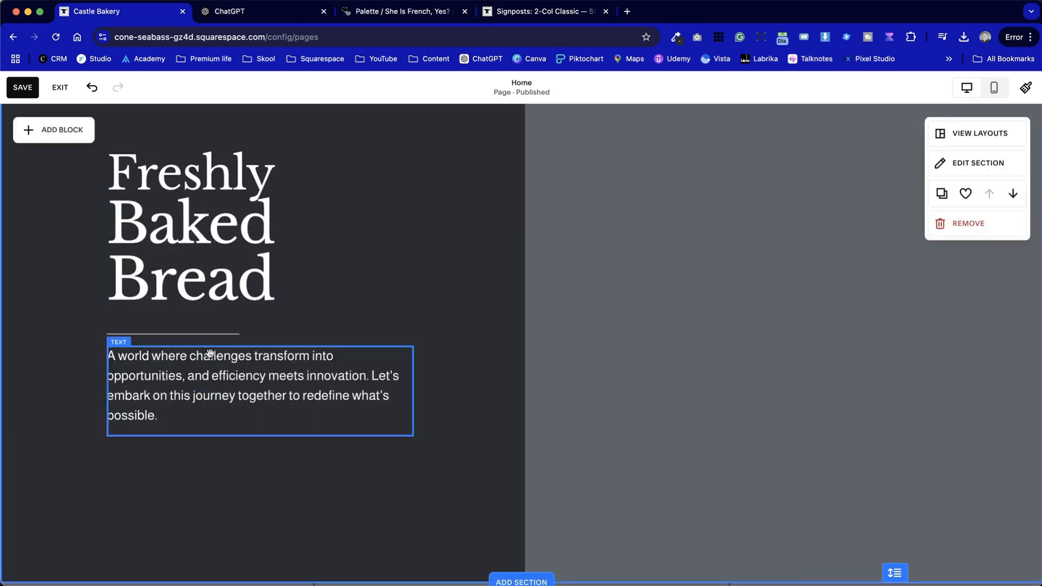
click(193, 328)
drag(176, 323, 177, 305)
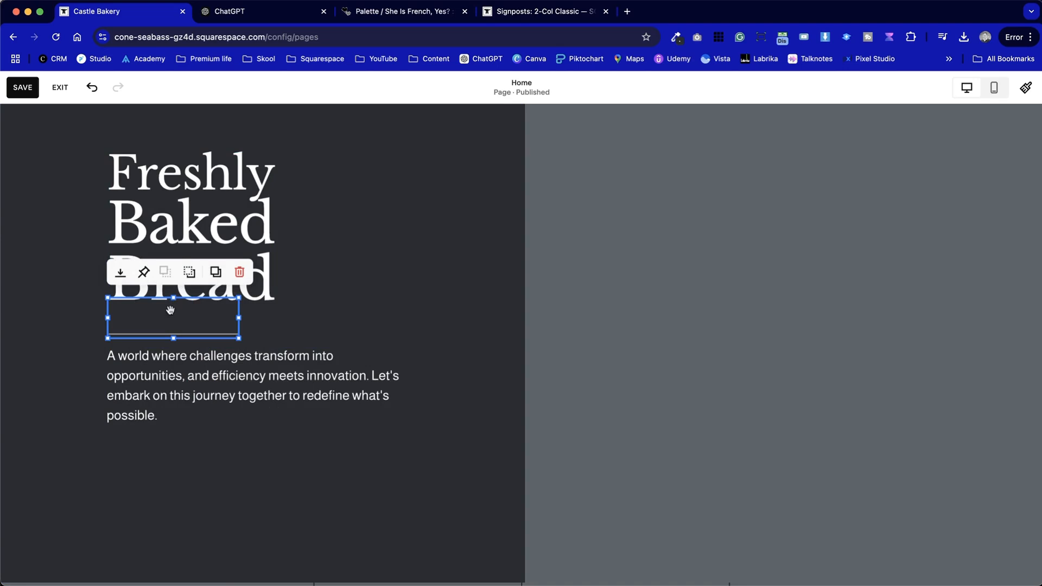
click(121, 297)
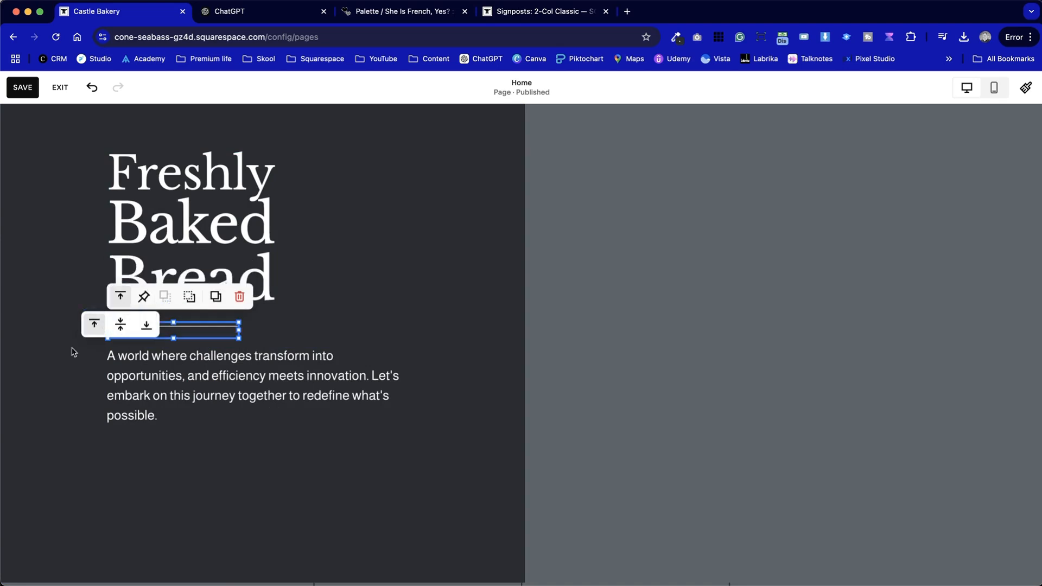
click(85, 361)
scroll(353, 493, up, 2)
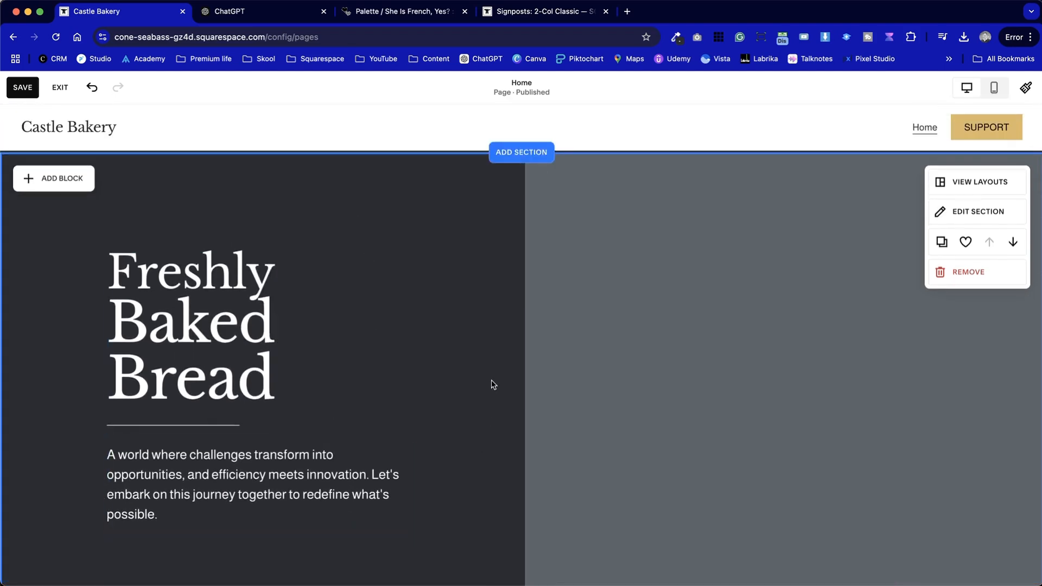
Enlarge the heading block and reposition it above the divider line
click(248, 302)
drag(274, 342, 337, 348)
click(442, 368)
drag(263, 363, 272, 293)
click(394, 401)
drag(428, 545, 132, 210)
drag(168, 243, 169, 289)
click(461, 323)
scroll(461, 324, down, 3)
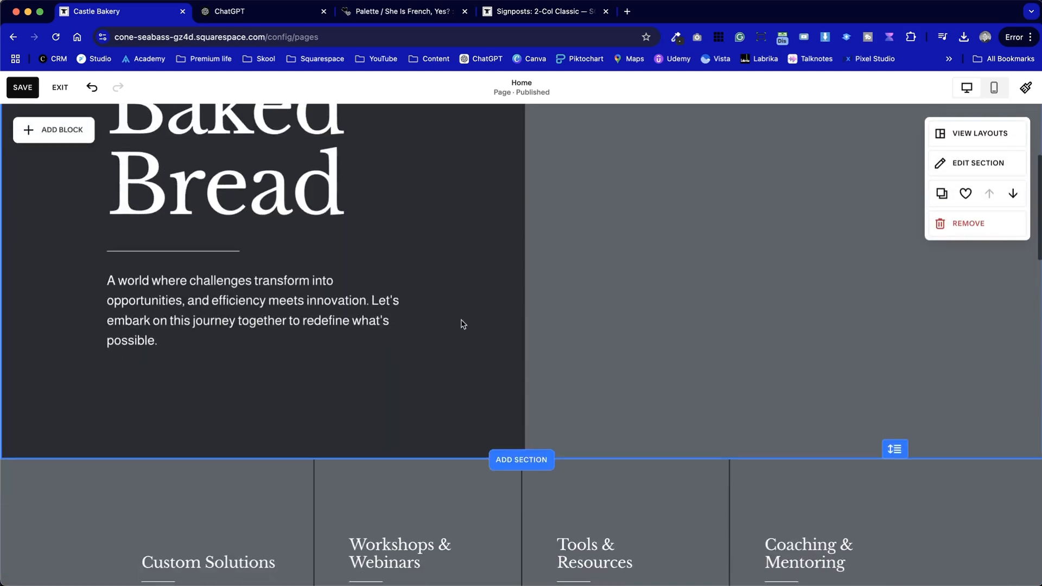
Replace the hero section's placeholder image with a free stock photo of a loaf found by searching bakery
scroll(463, 324, up, 3)
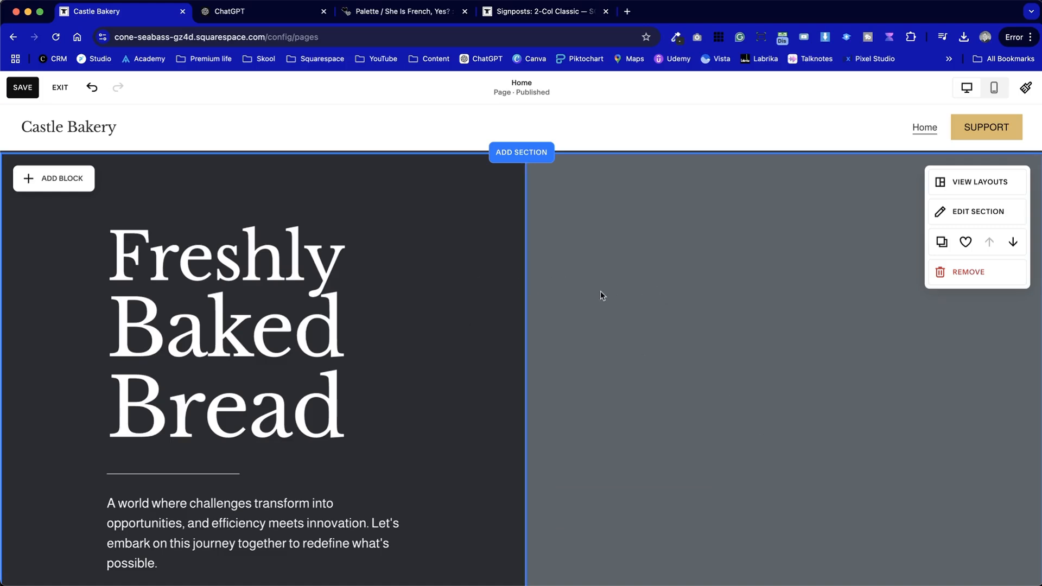
scroll(708, 307, down, 3)
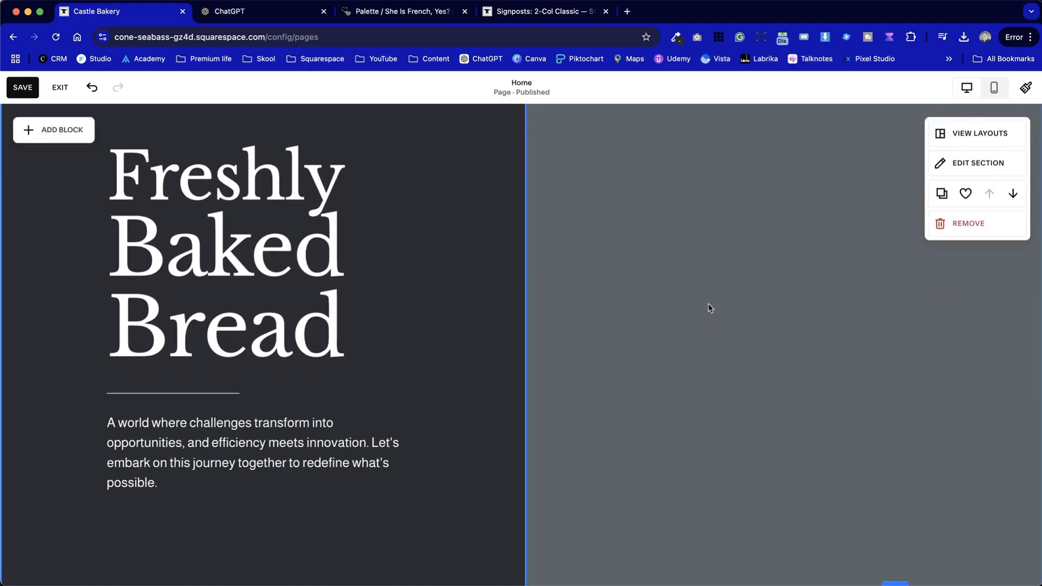
double_click(708, 306)
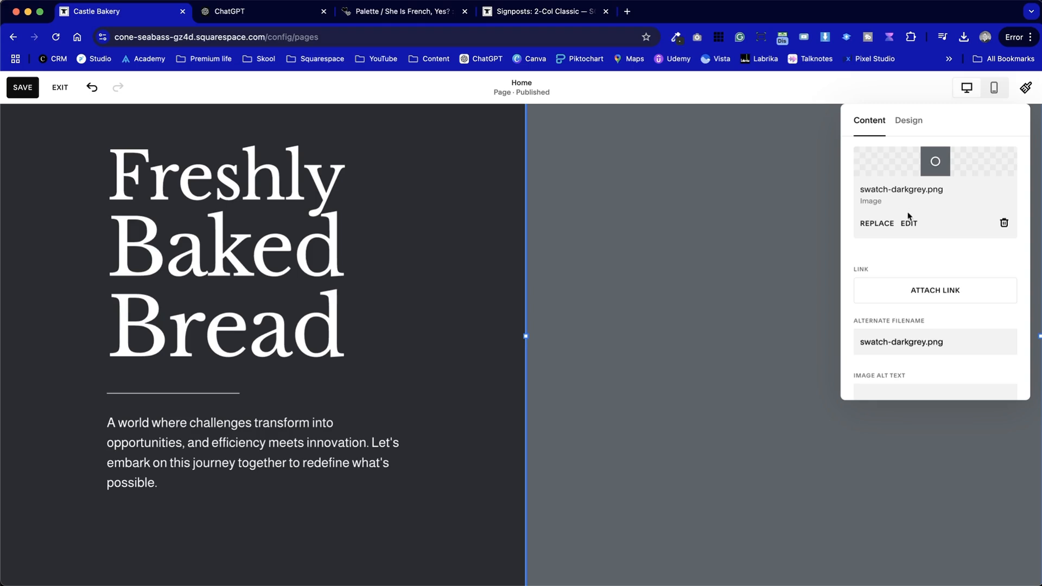
click(877, 224)
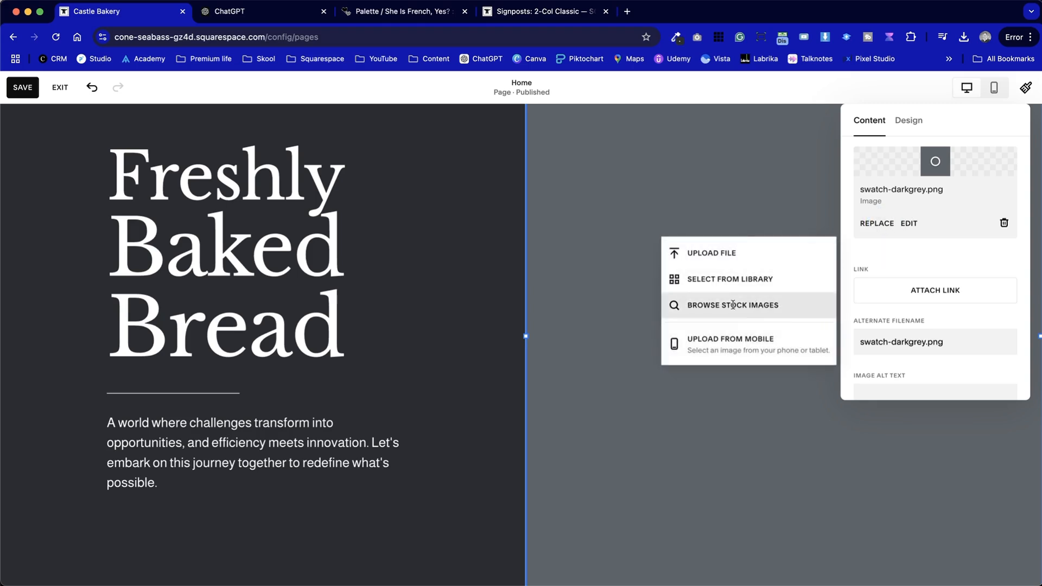
click(759, 304)
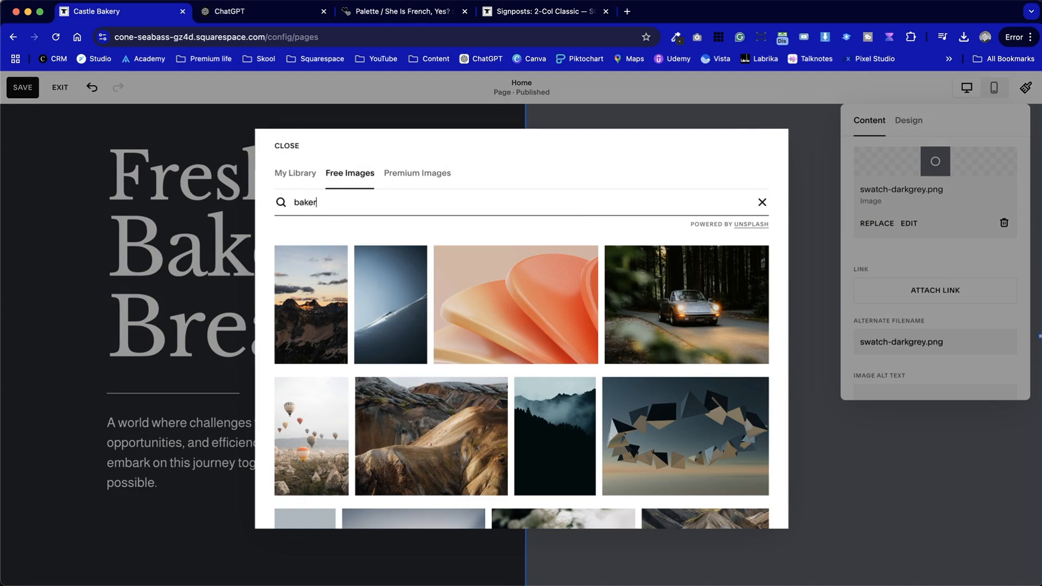
key(Return)
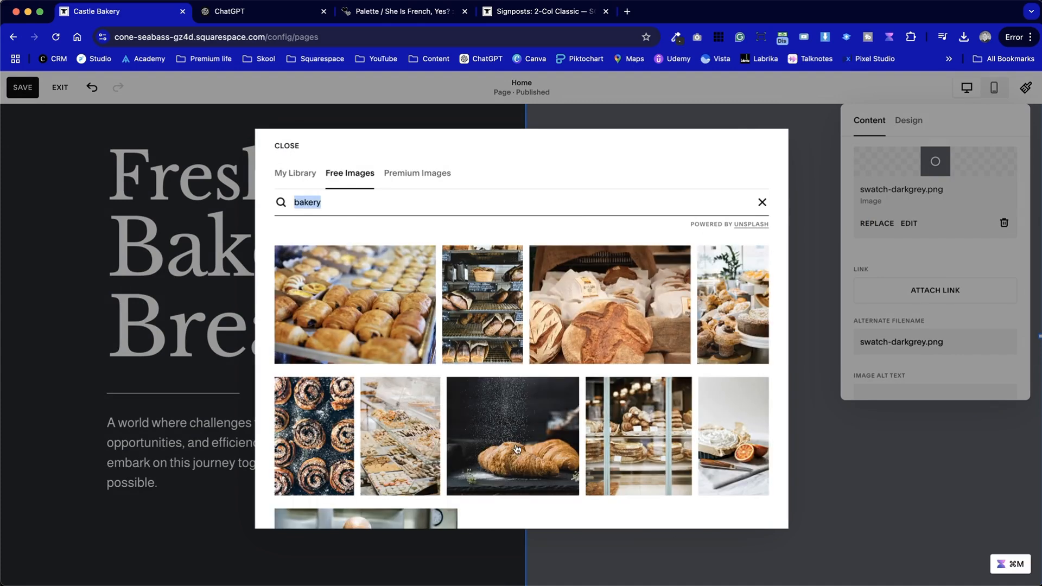
scroll(516, 449, down, 8)
scroll(527, 458, down, 10)
click(715, 307)
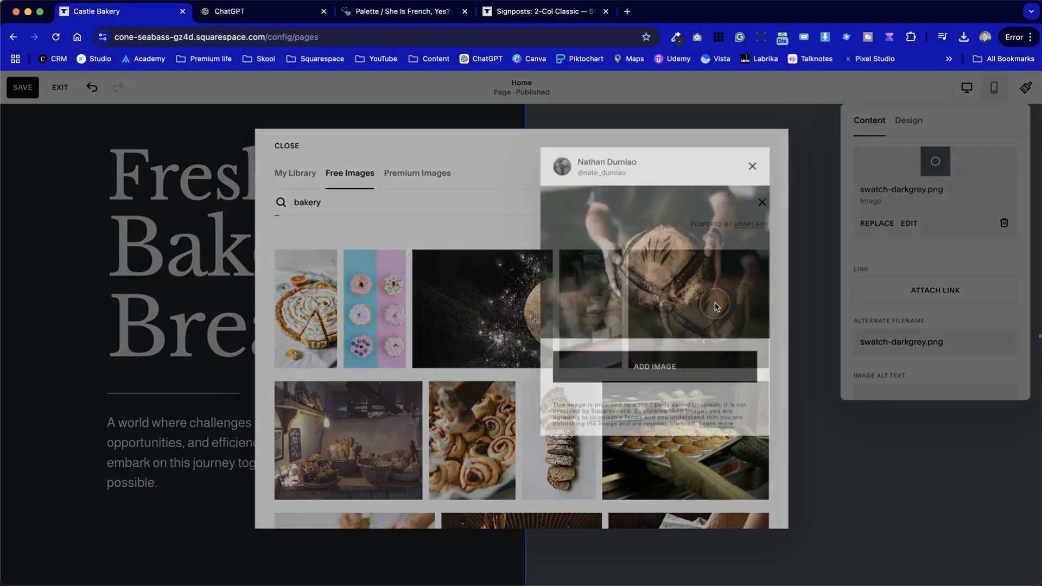
click(662, 369)
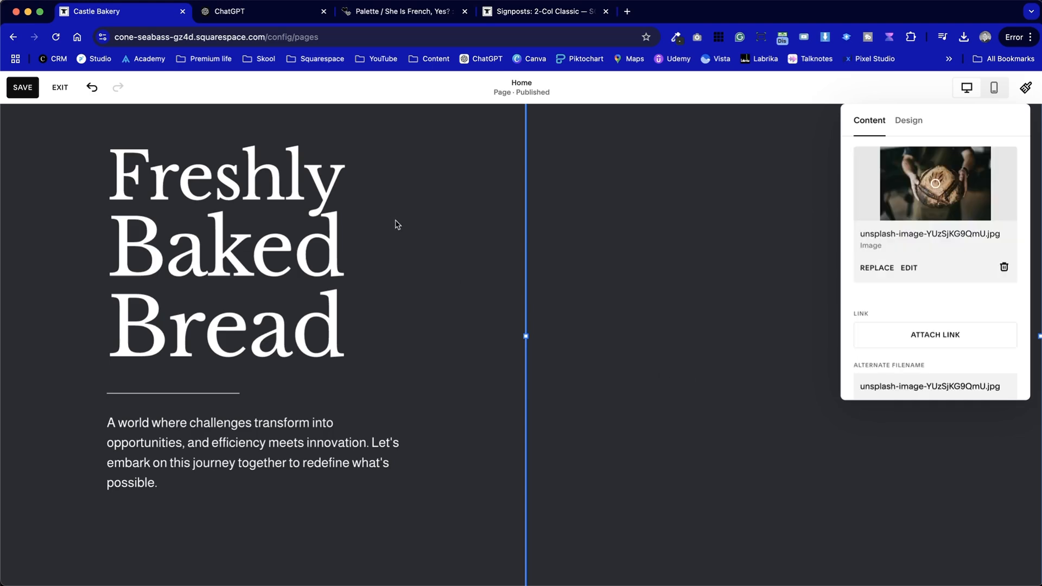
click(438, 261)
Reduce the hero section's height slightly
scroll(438, 261, down, 1)
drag(783, 538, 787, 489)
scroll(450, 414, up, 2)
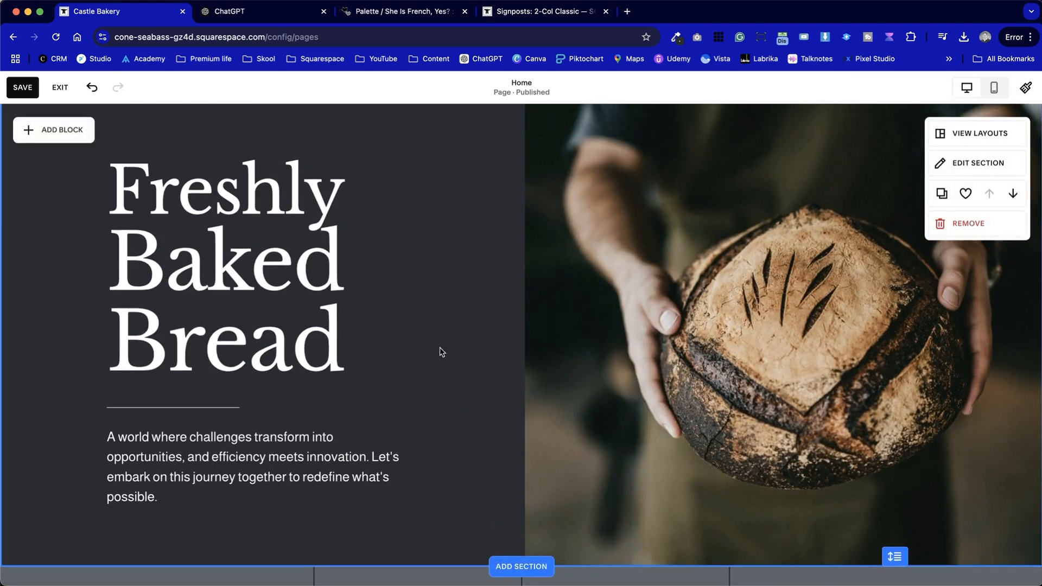
Copy the strapline "Traditionally Made – From Our Family to Yours" from ChatGPT and paste it over the hero paragraph
click(258, 17)
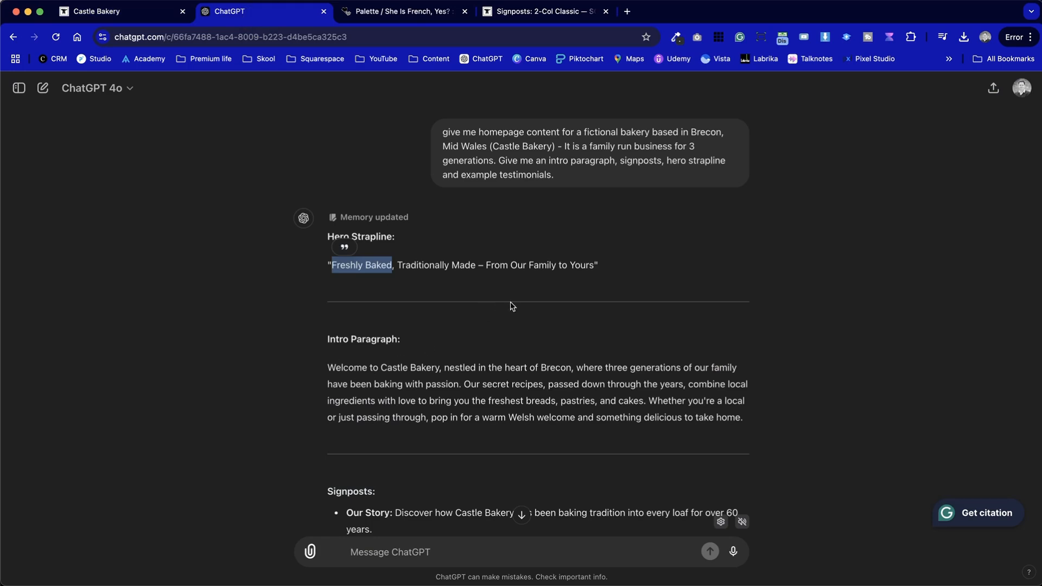
drag(596, 265, 392, 259)
key(super+c)
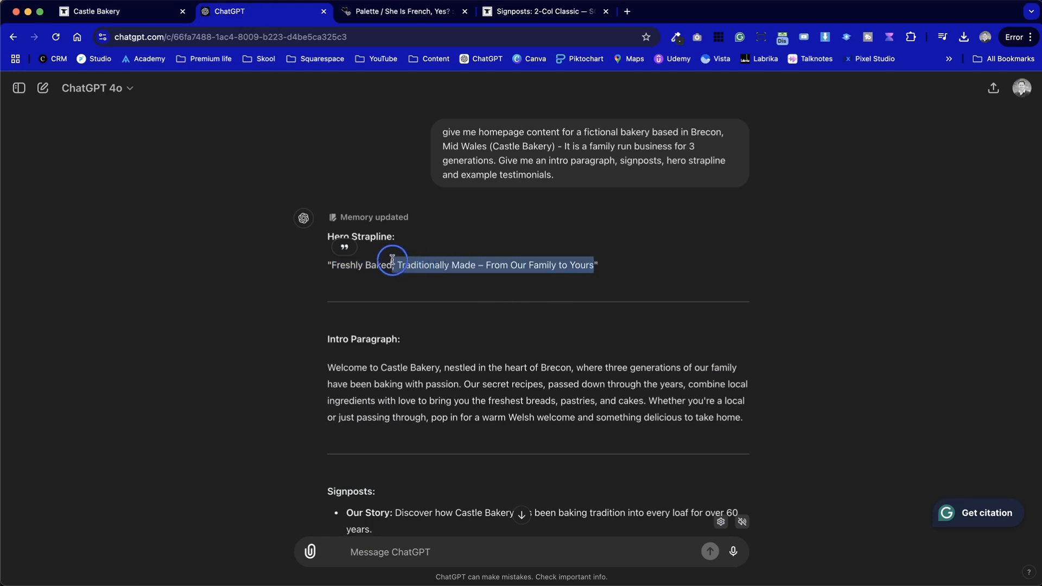
click(135, 11)
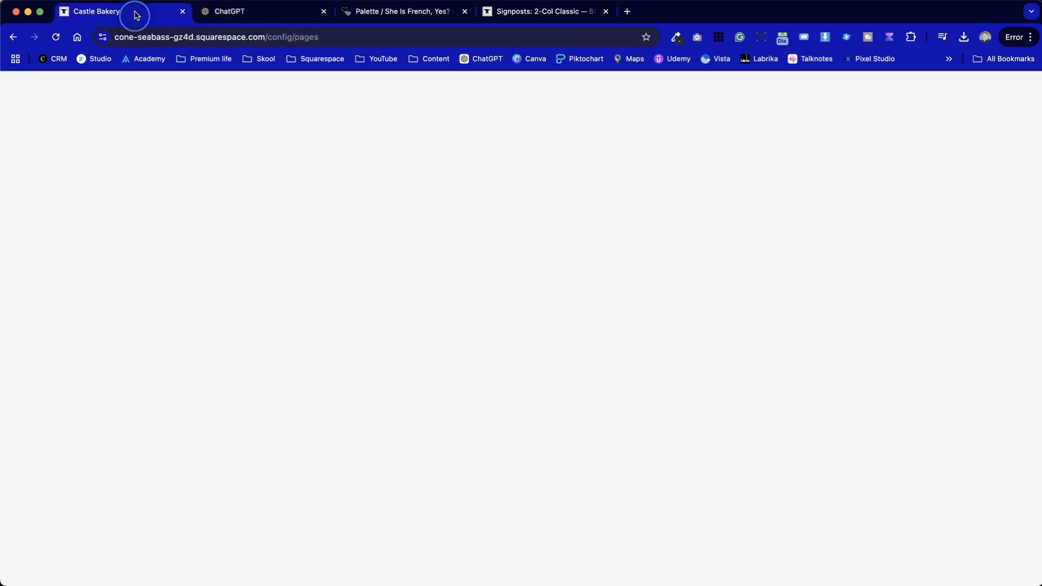
triple_click(216, 497)
key(super+v)
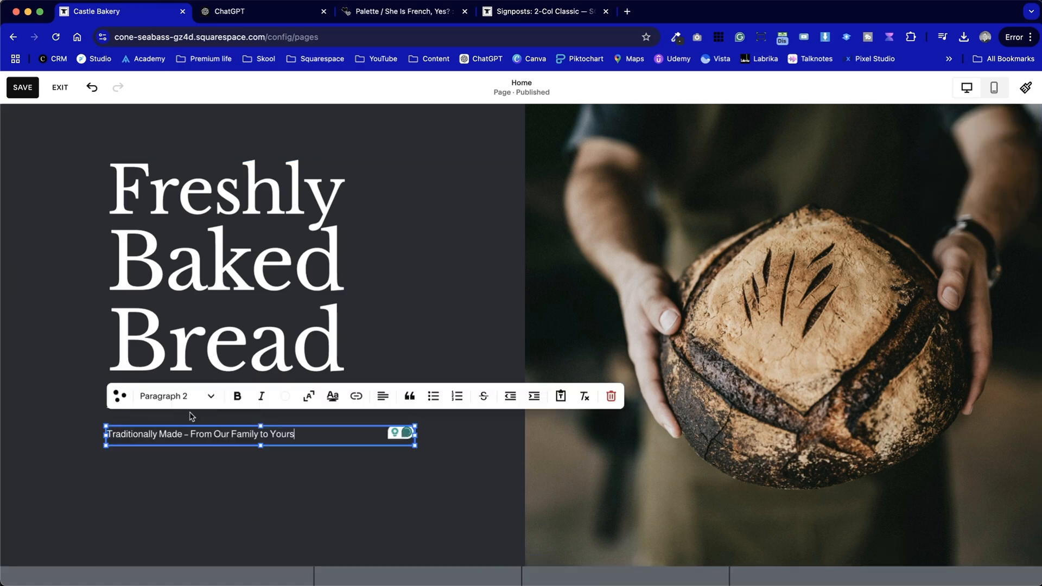
Set the strapline to Paragraph 1 style and centre it vertically within its text block
click(197, 396)
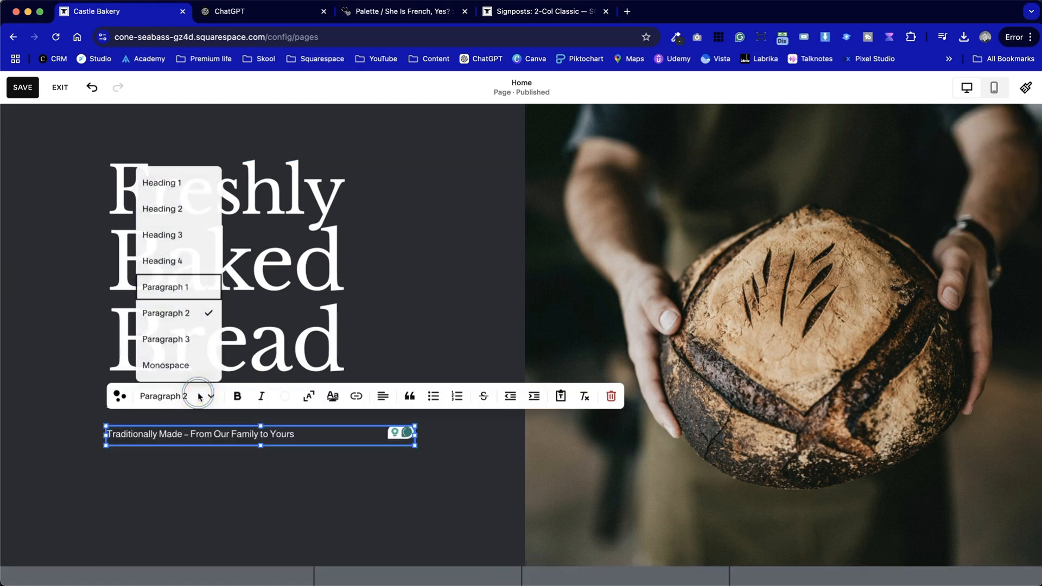
click(184, 287)
click(76, 422)
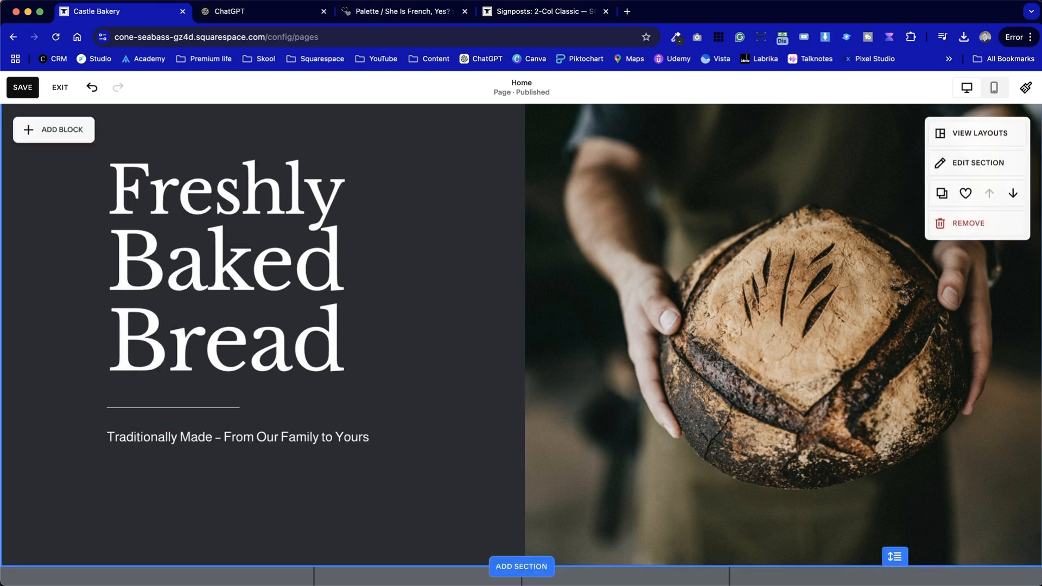
click(308, 439)
click(172, 402)
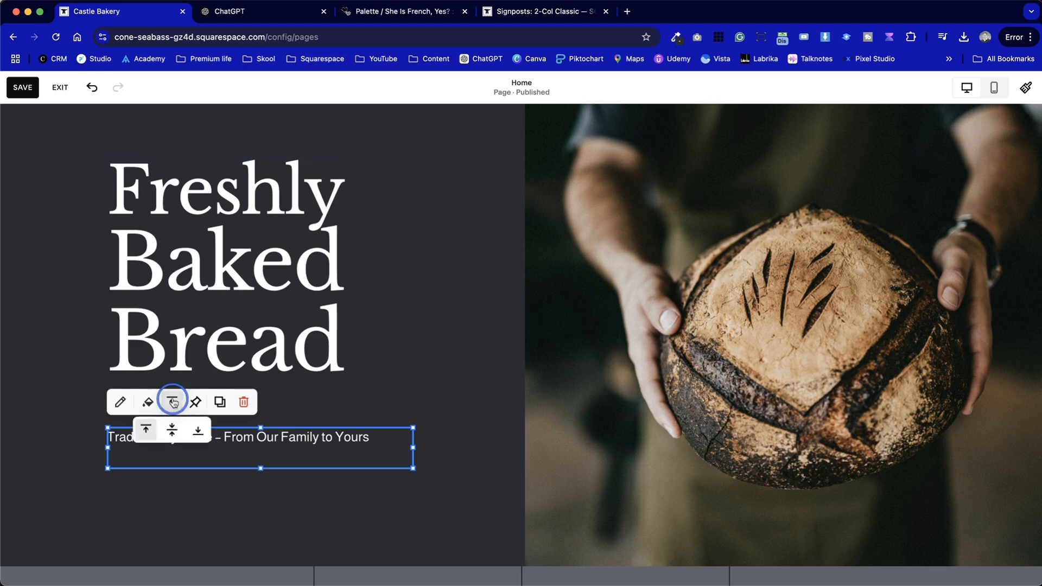
click(172, 429)
click(179, 494)
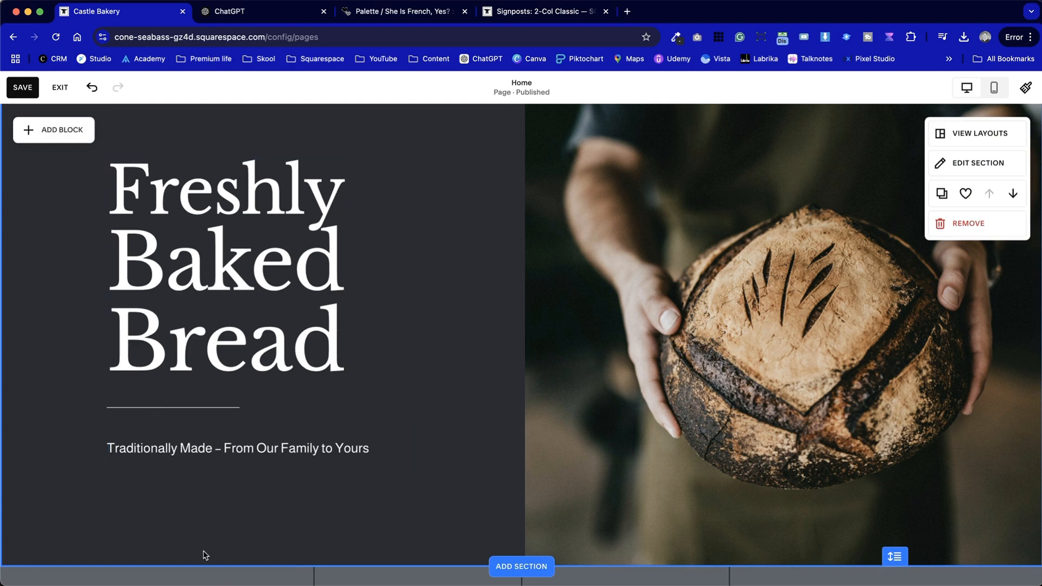
Save the page
scroll(157, 288, up, 2)
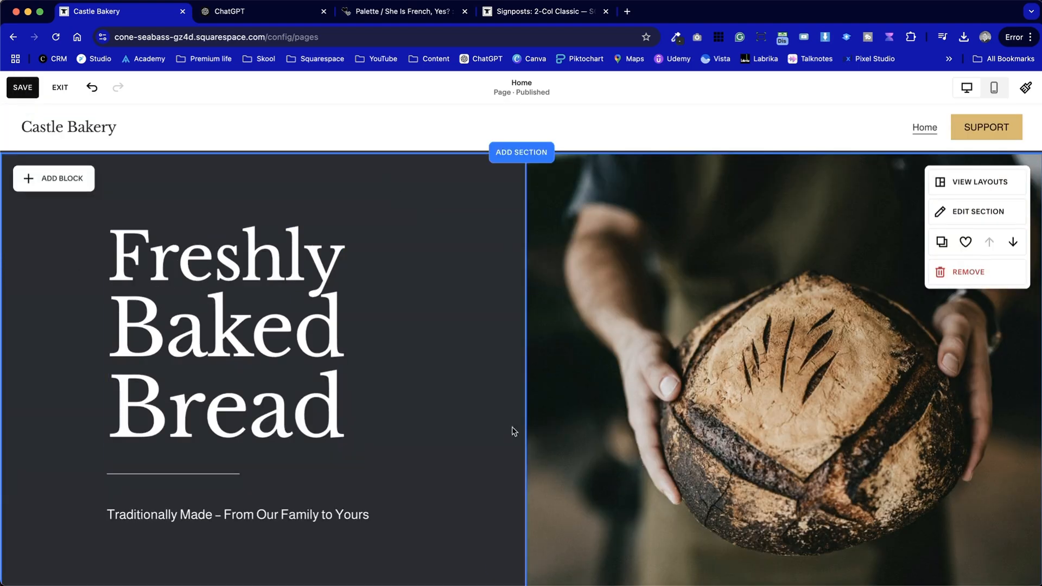
scroll(484, 406, down, 2)
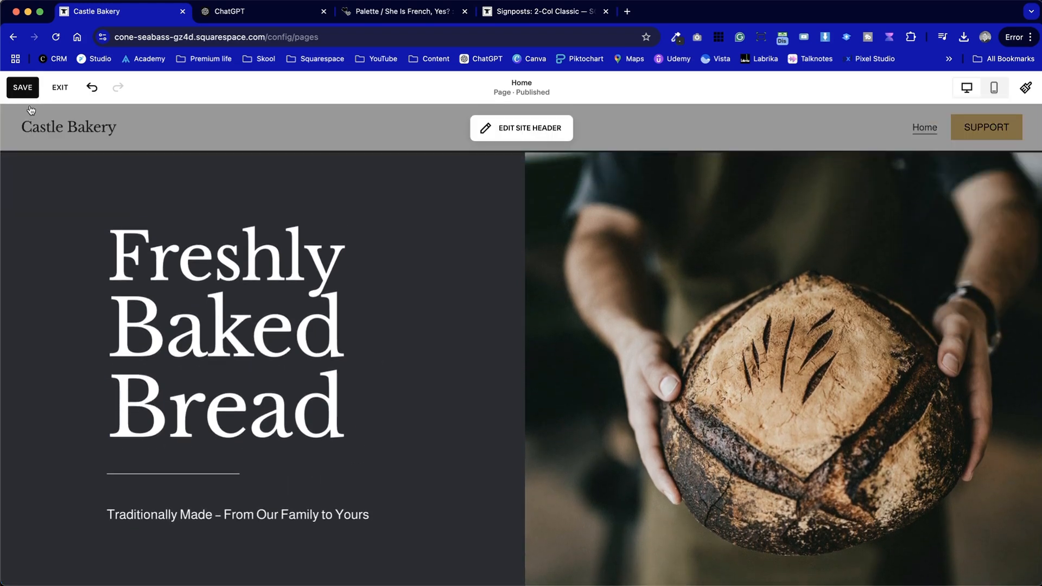
click(22, 87)
Try circular and slanted 2:3 shapes on the hero image
click(644, 305)
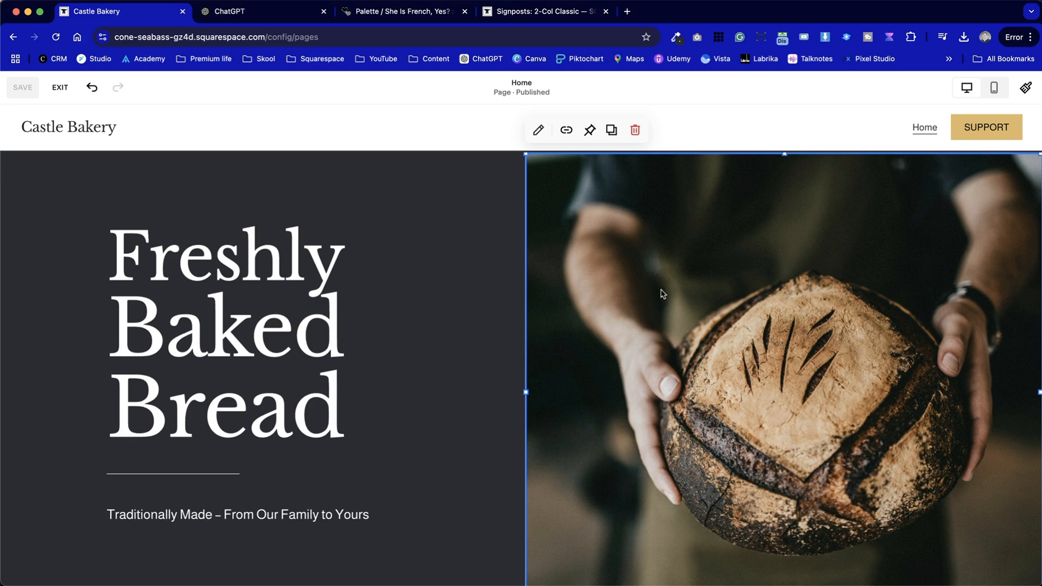
double_click(687, 269)
click(898, 170)
drag(884, 193, 316, 193)
click(350, 208)
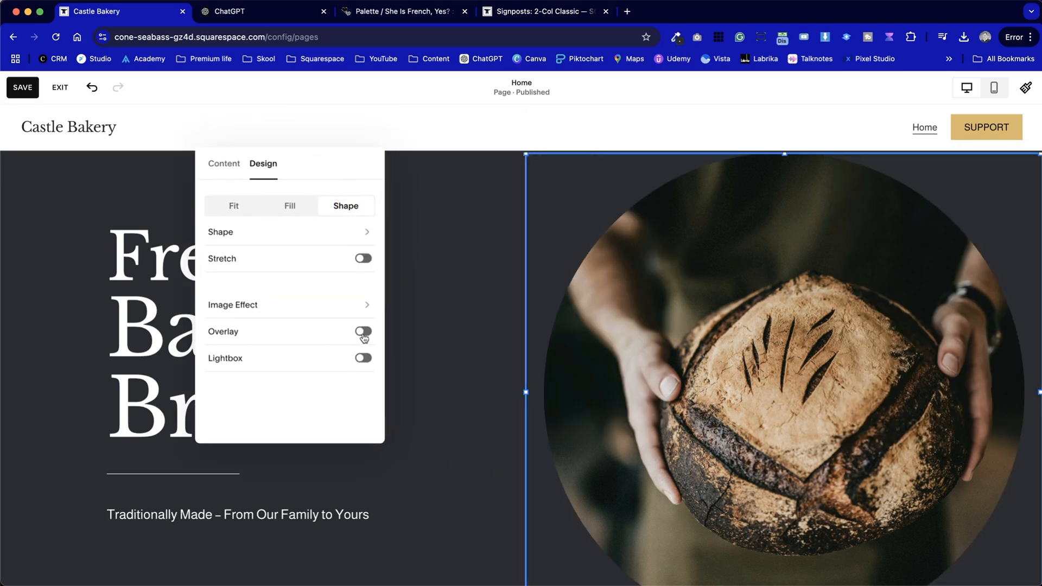
scroll(422, 407, down, 3)
scroll(422, 407, up, 3)
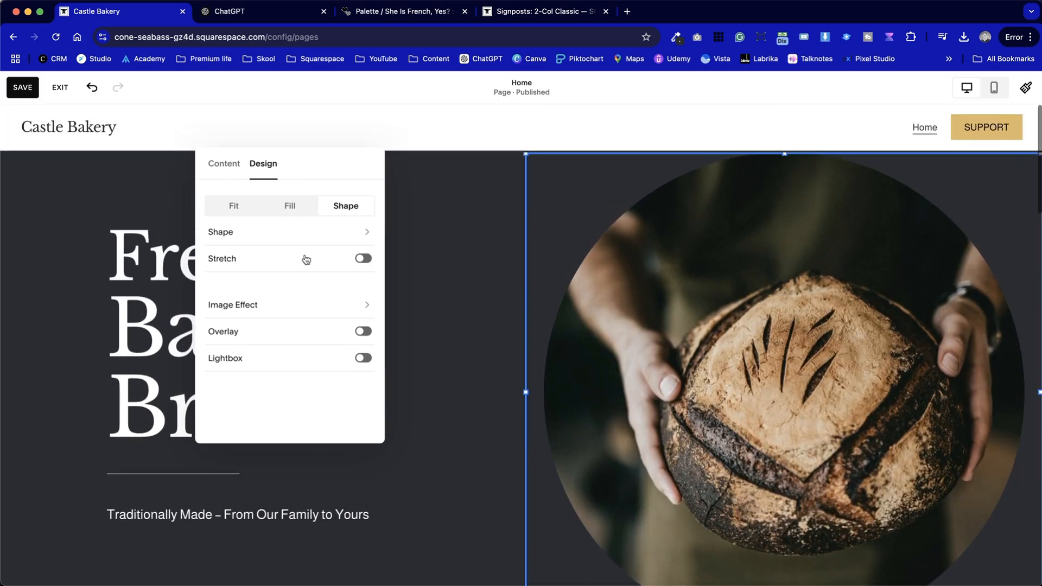
click(326, 232)
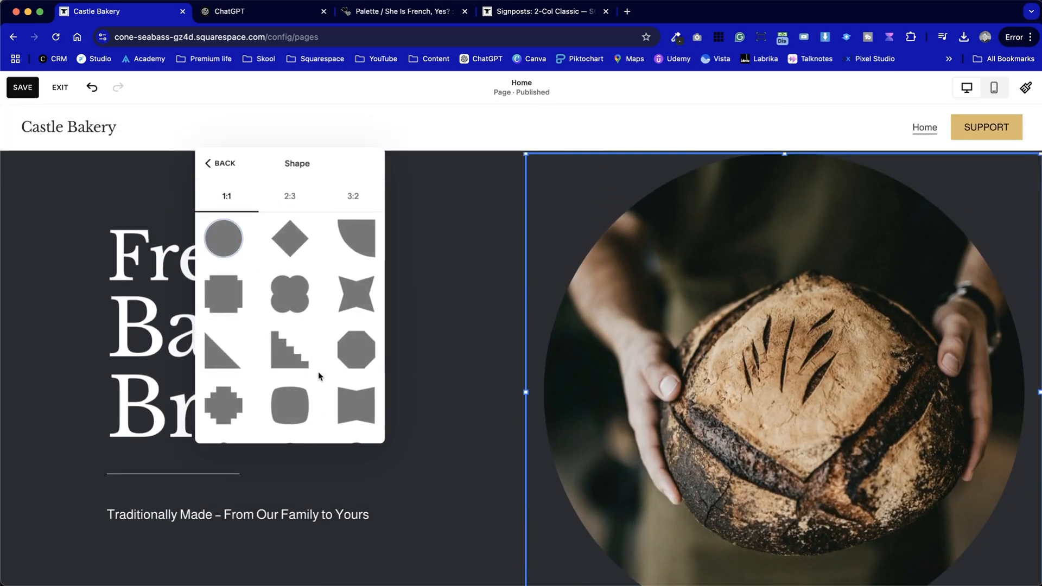
scroll(307, 414, down, 3)
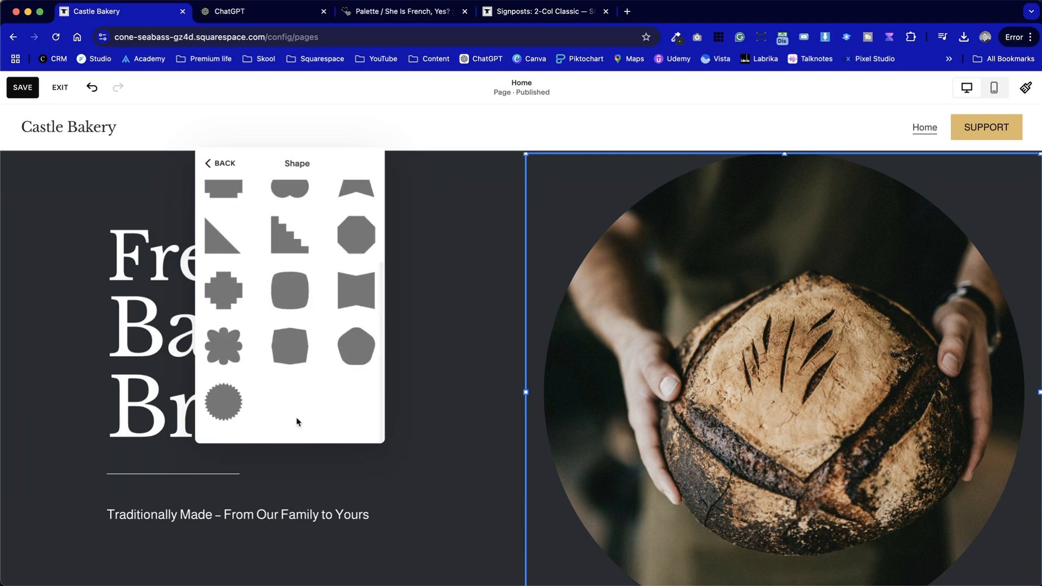
scroll(289, 326, up, 3)
click(290, 196)
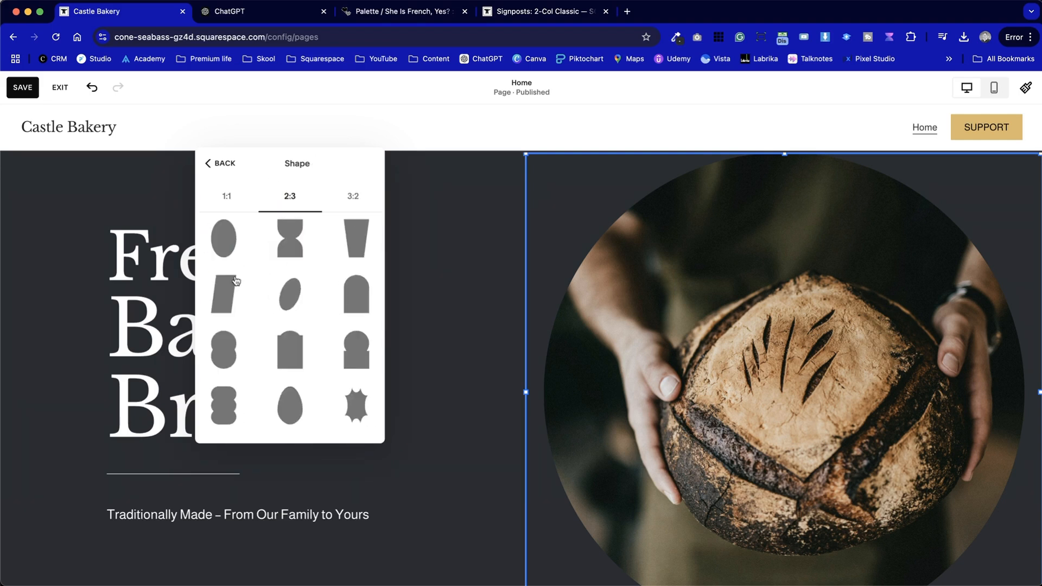
click(233, 282)
Switch the hero image's design back to Fill
scroll(547, 414, down, 3)
scroll(549, 414, up, 3)
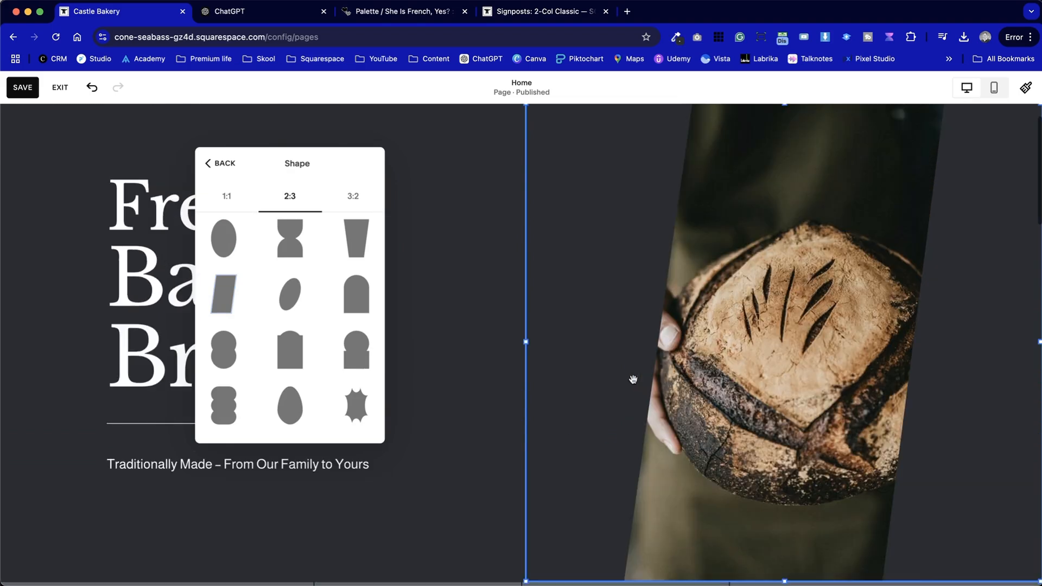
click(228, 200)
scroll(297, 349, down, 1)
click(217, 162)
click(283, 207)
click(448, 294)
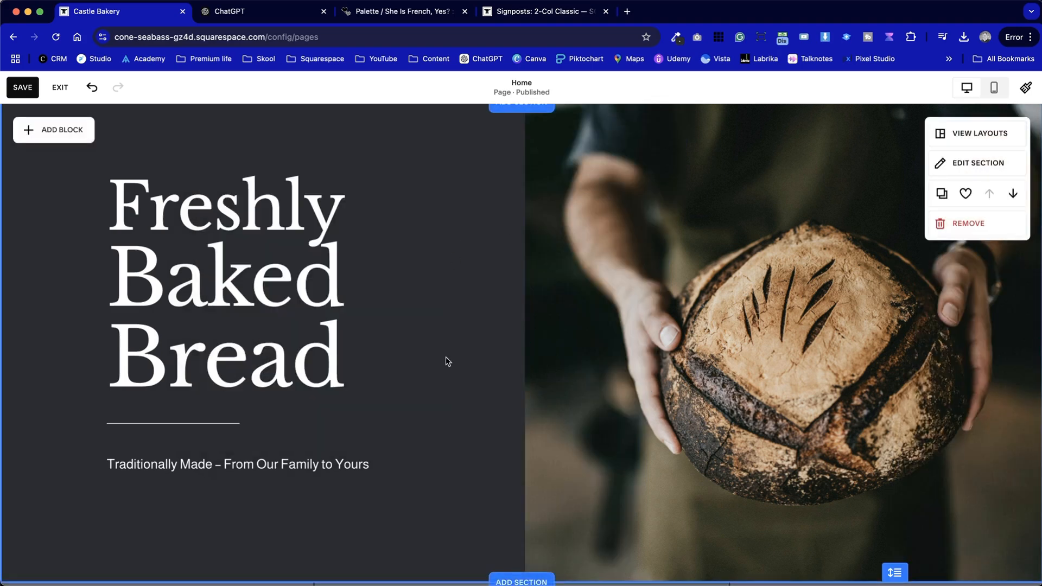
Review the four-column signpost section below the hero
scroll(449, 361, up, 1)
scroll(326, 409, down, 6)
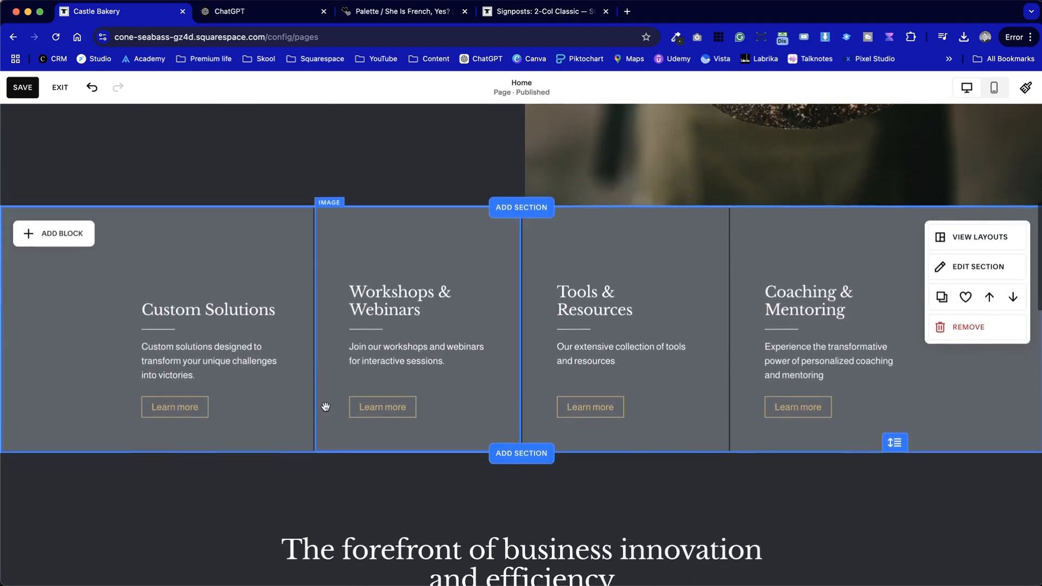
scroll(255, 261, up, 6)
scroll(256, 258, down, 4)
scroll(256, 255, down, 1)
click(256, 252)
scroll(295, 333, down, 2)
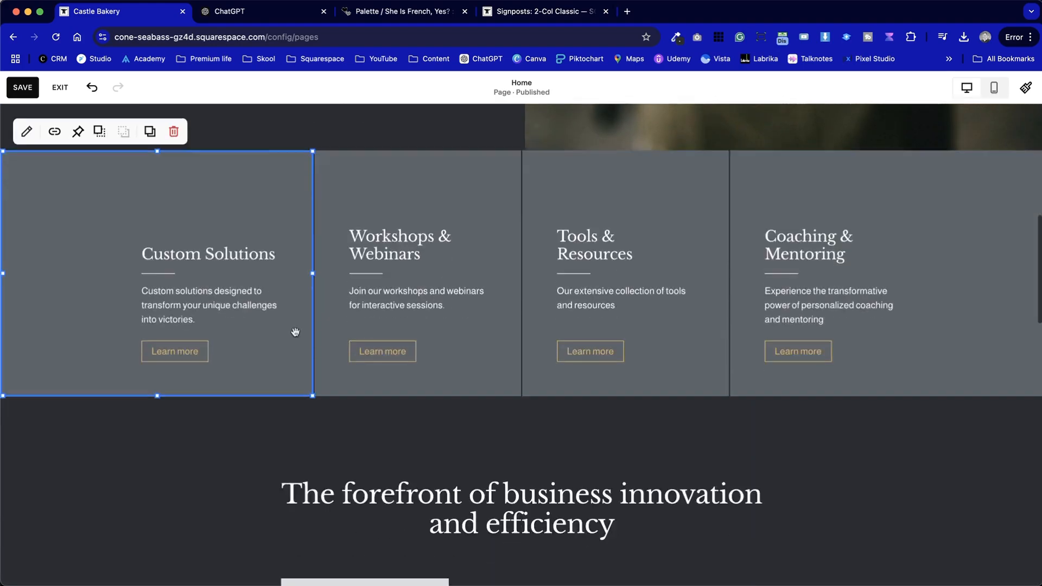
scroll(294, 332, down, 8)
scroll(295, 333, up, 15)
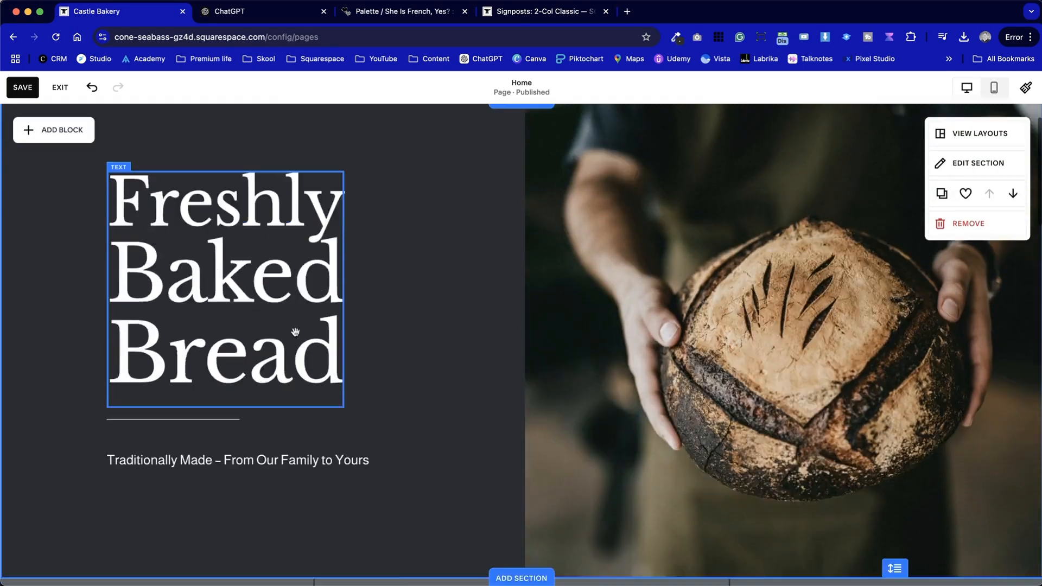
scroll(295, 332, down, 9)
scroll(286, 248, up, 2)
scroll(278, 261, down, 1)
Open the Custom Solutions card's image and browse free stock images for bakery
double_click(149, 225)
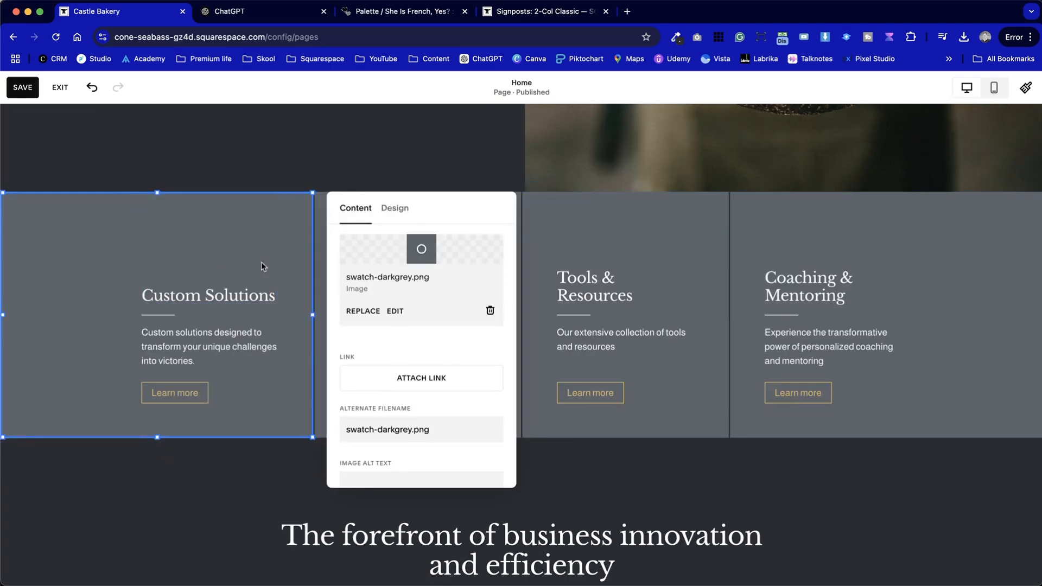
click(377, 315)
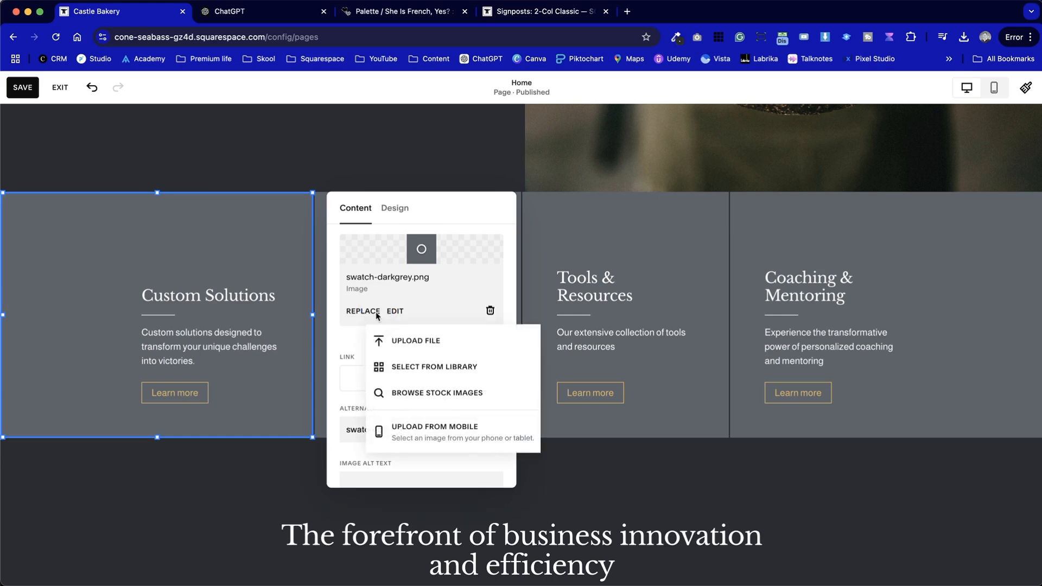
click(450, 395)
click(315, 196)
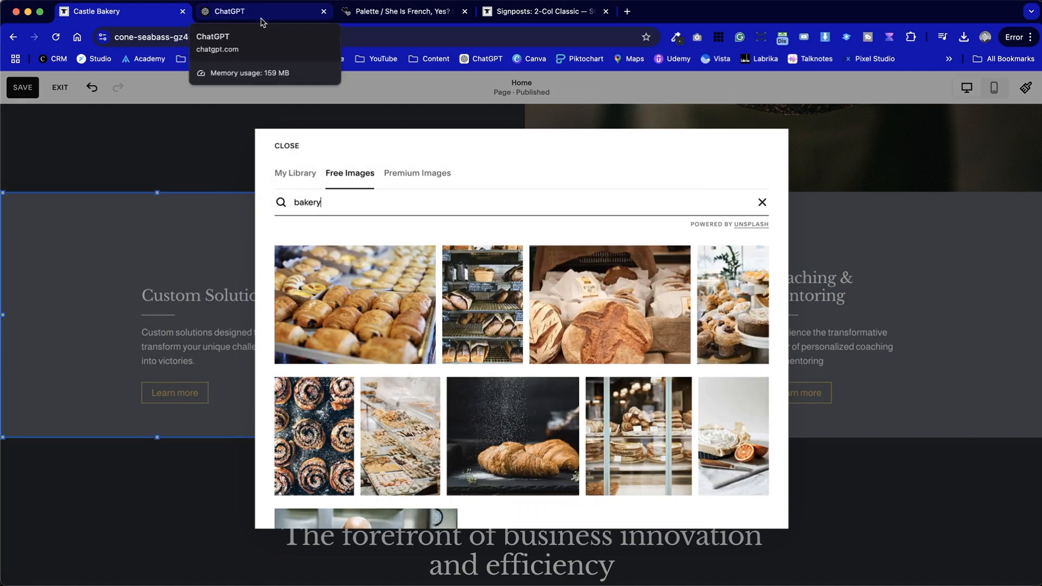
Check the signposts text generated in ChatGPT
click(261, 20)
scroll(393, 455, down, 6)
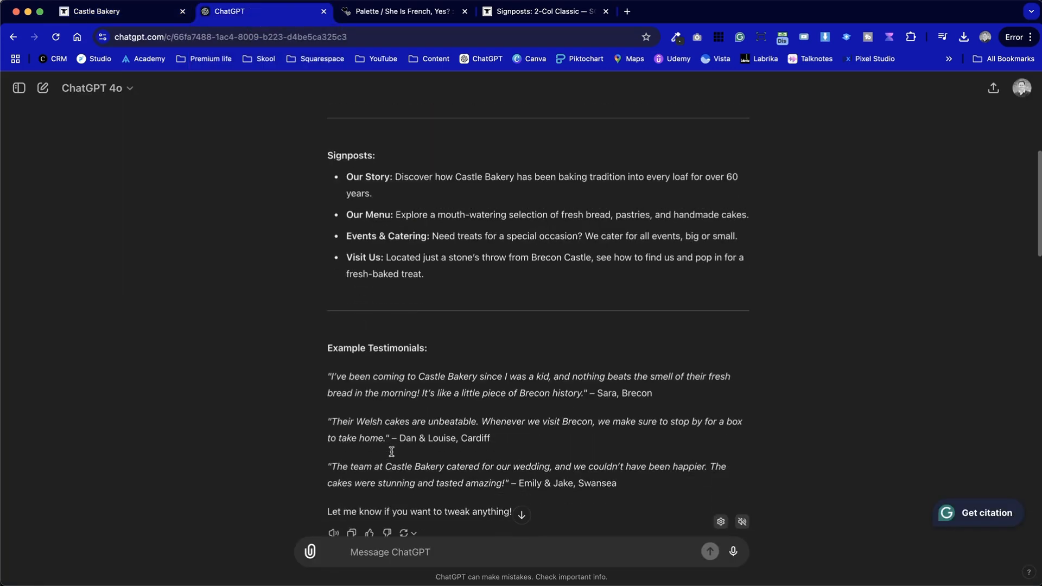
click(122, 11)
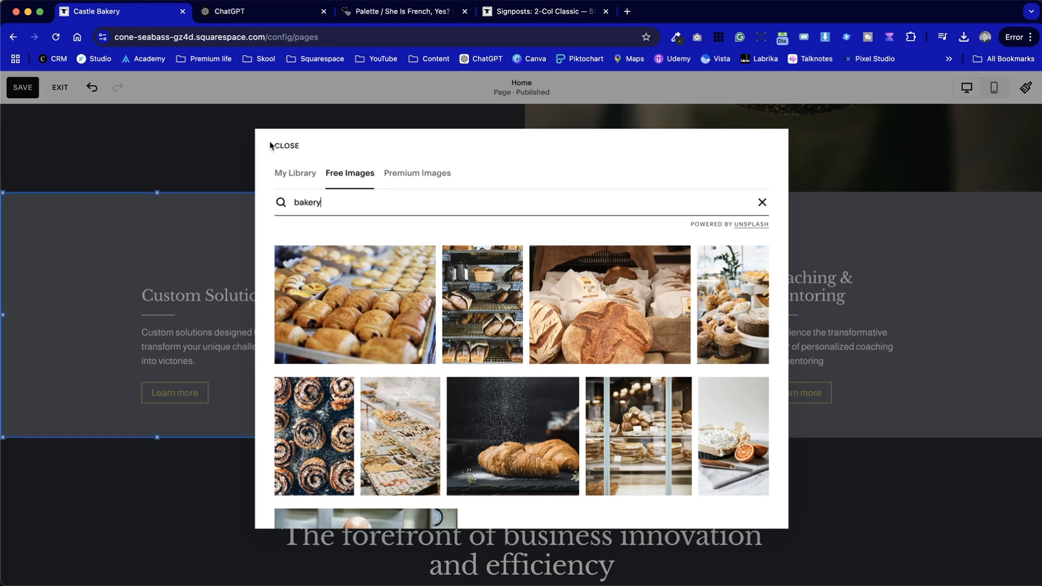
Choose a bakery stock photo for the Custom Solutions card's image
scroll(374, 328, down, 4)
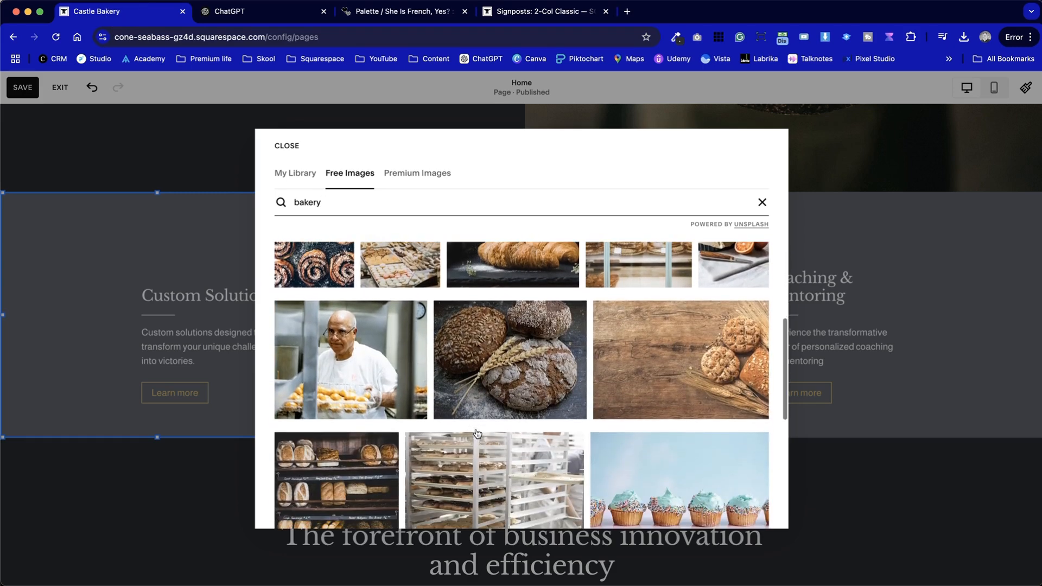
click(329, 333)
click(662, 372)
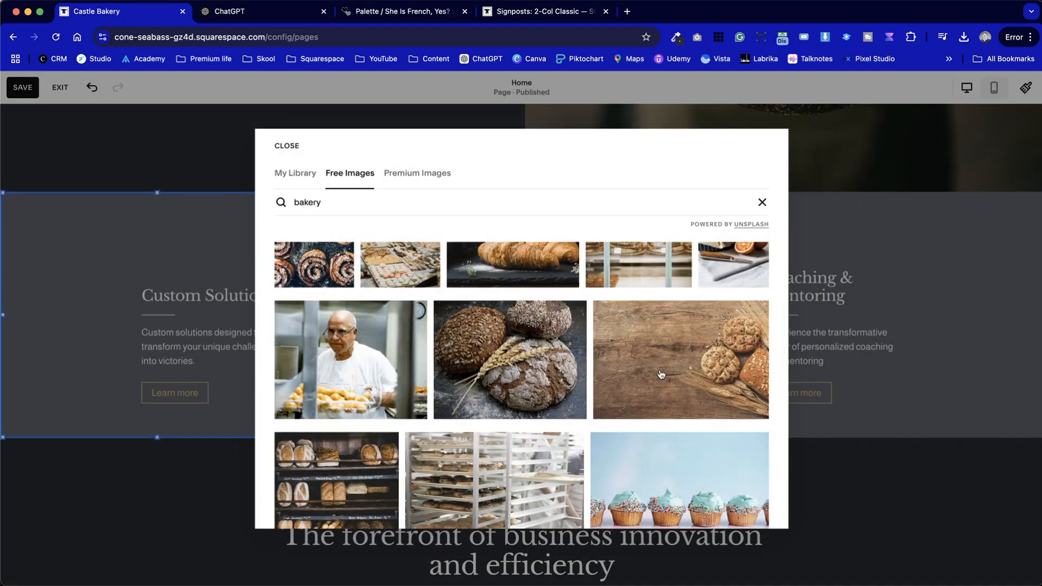
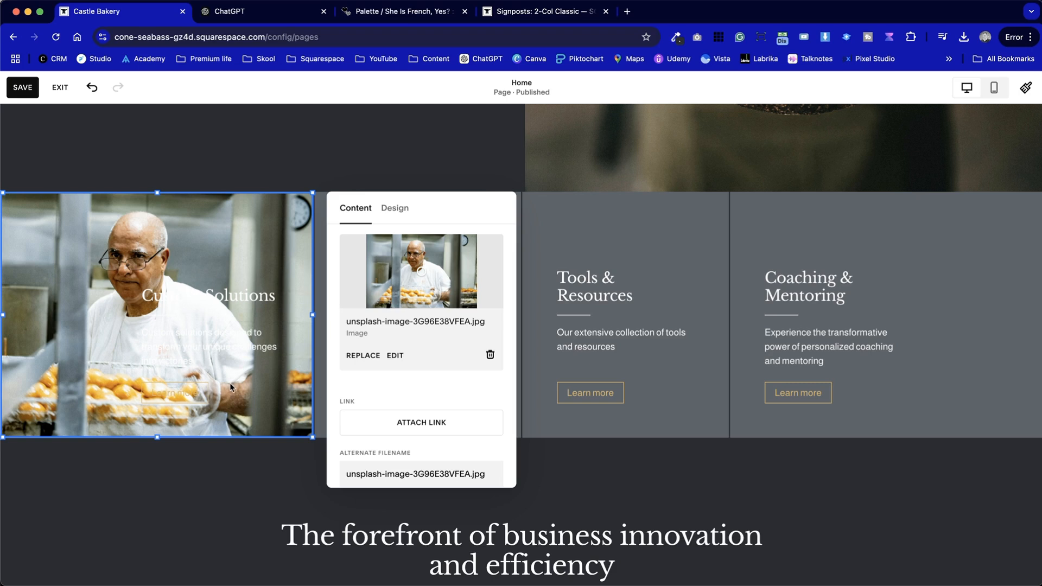
Turn on the Custom Solutions image's overlay, make it semi-transparent, and colour it with the palette's gold
click(401, 208)
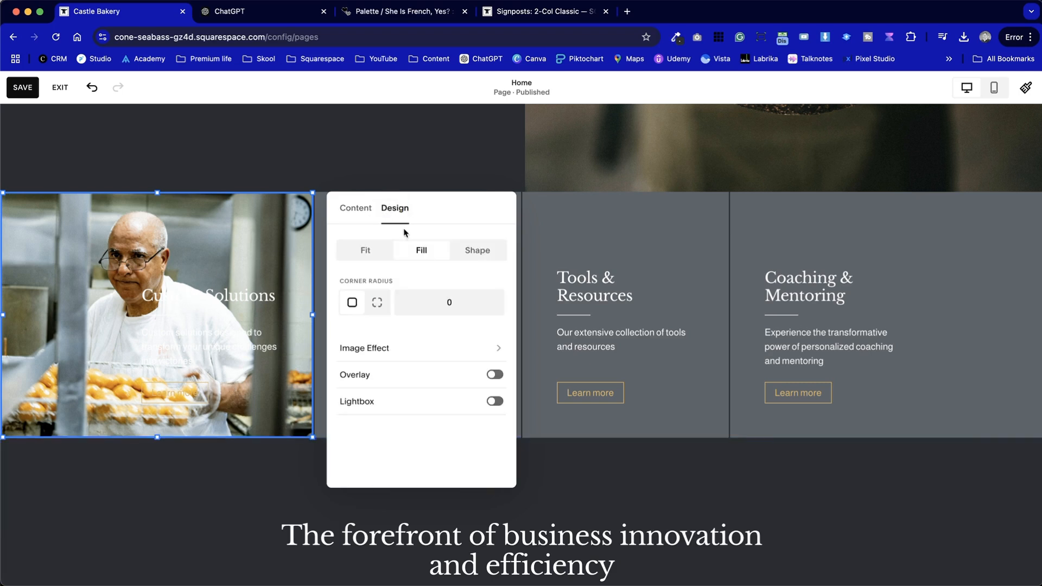
click(495, 375)
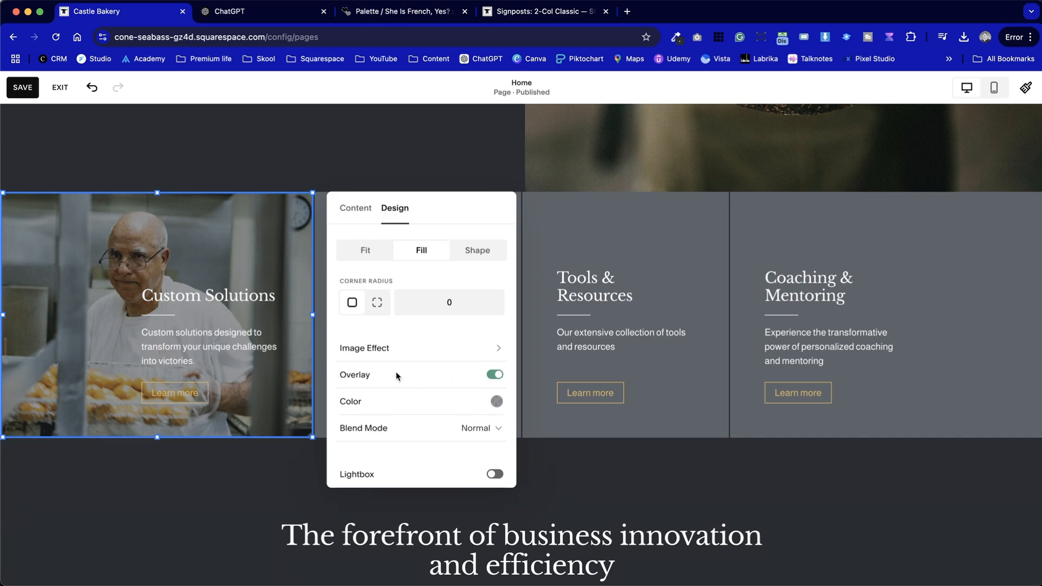
click(495, 402)
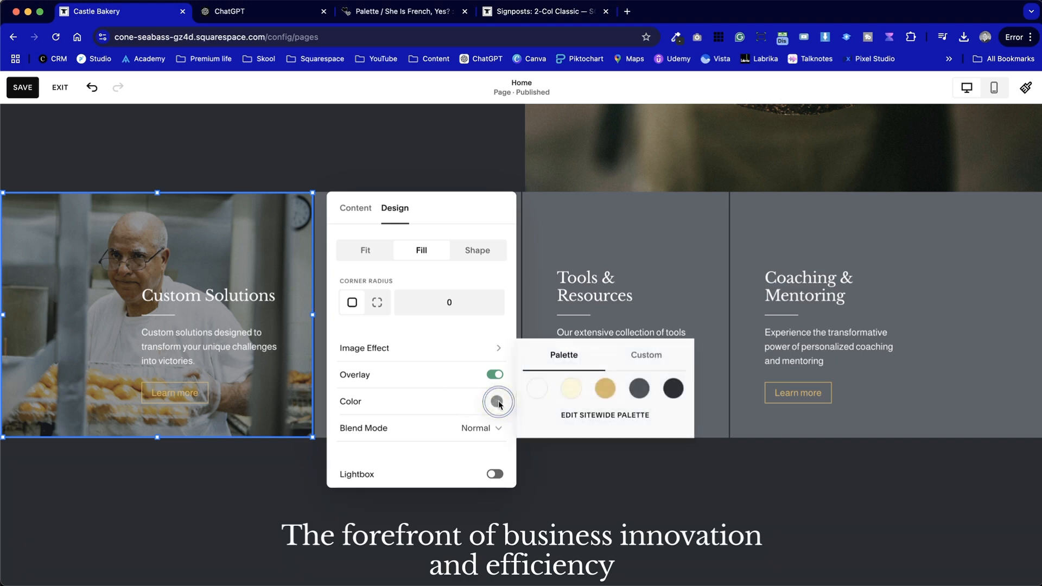
click(674, 391)
drag(681, 406, 628, 402)
scroll(321, 481, up, 3)
click(605, 375)
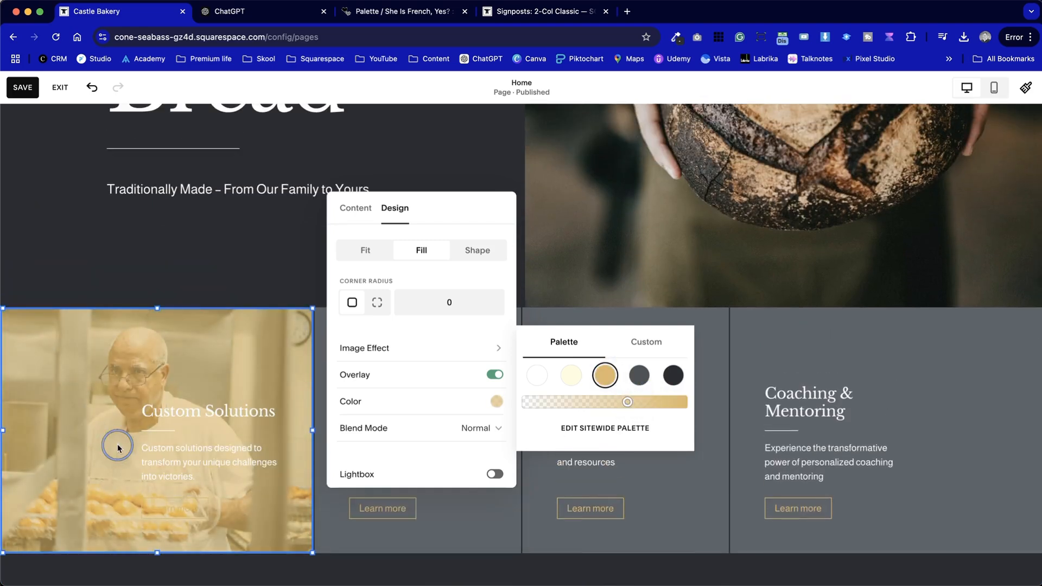
click(265, 303)
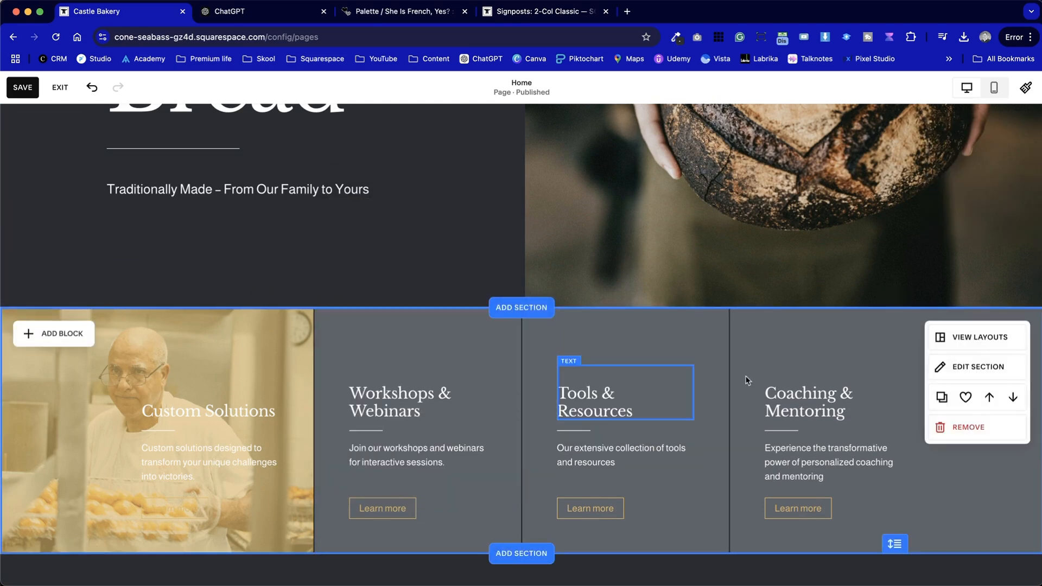
Change the signpost section's colour theme to Lightest 1
click(966, 369)
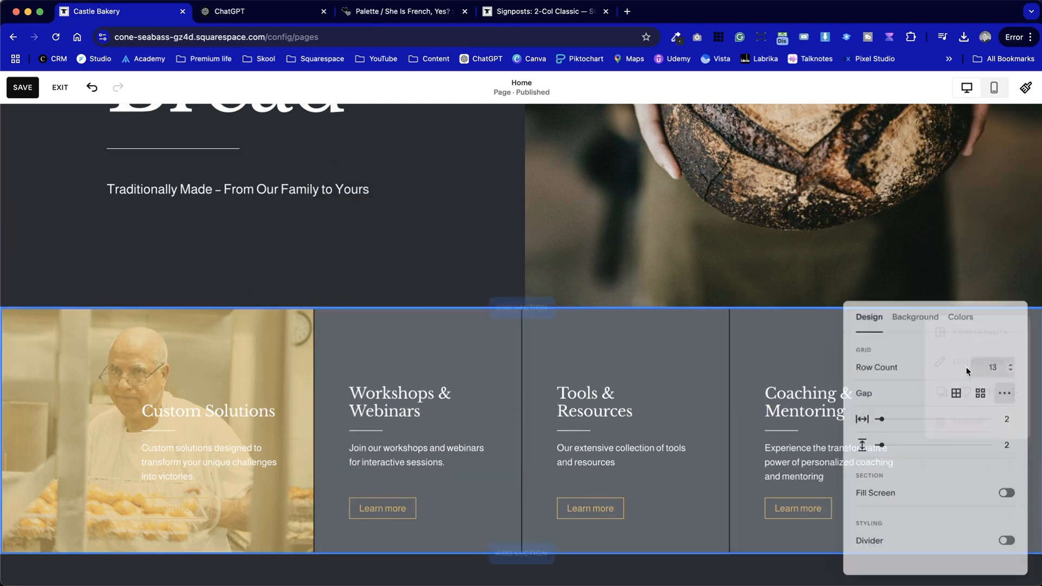
click(961, 313)
scroll(950, 497, down, 3)
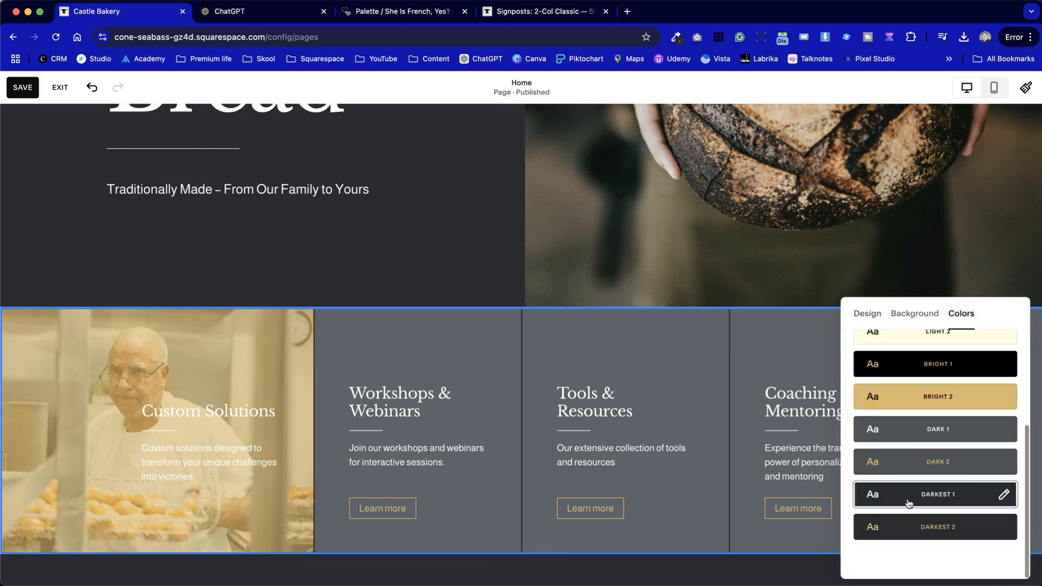
scroll(922, 493, up, 3)
click(951, 386)
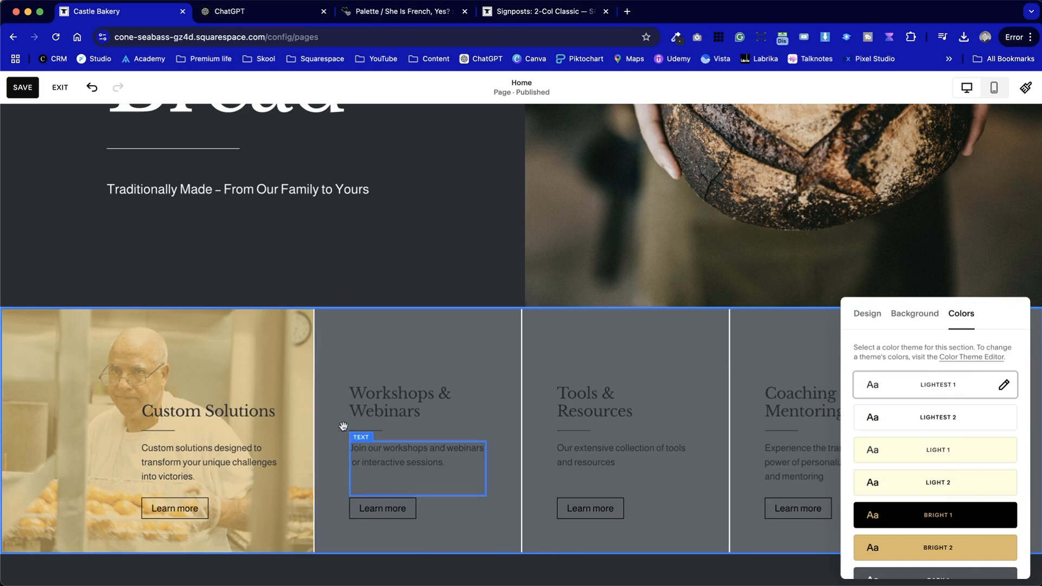
click(267, 375)
Increase the opacity of the gold overlay on the Custom Solutions card's image
double_click(82, 373)
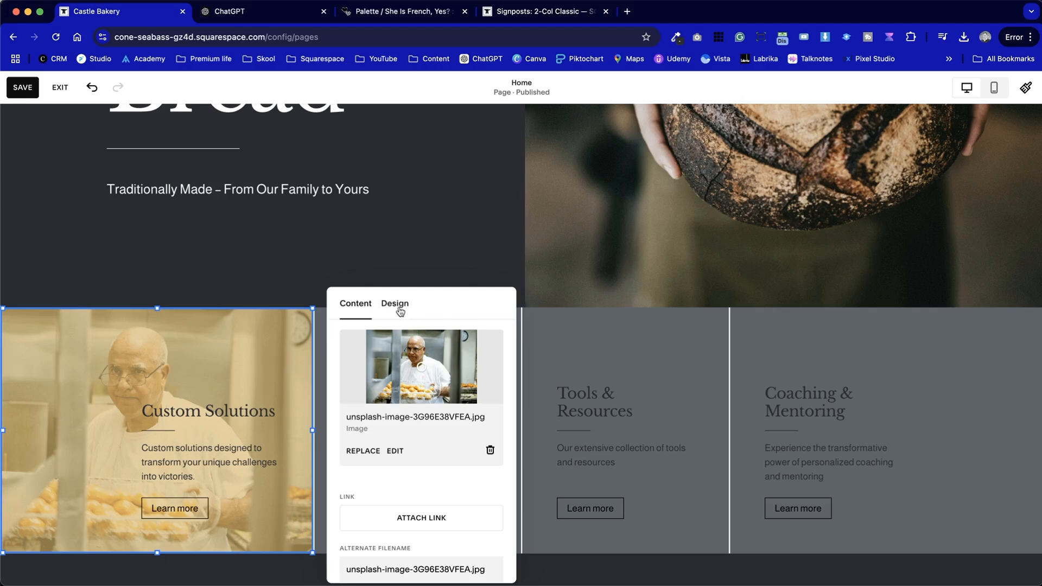
click(399, 306)
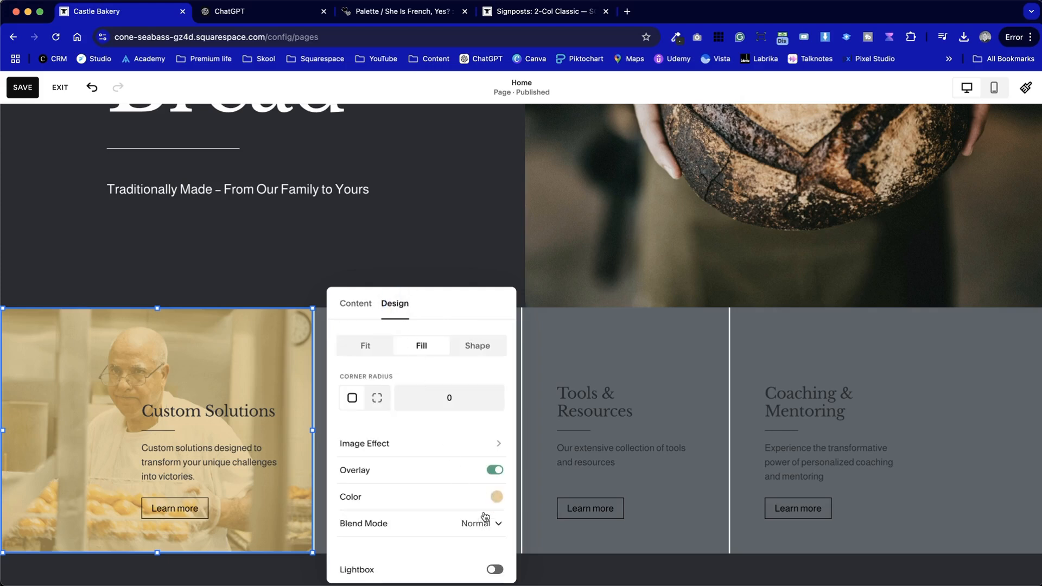
click(497, 496)
click(654, 497)
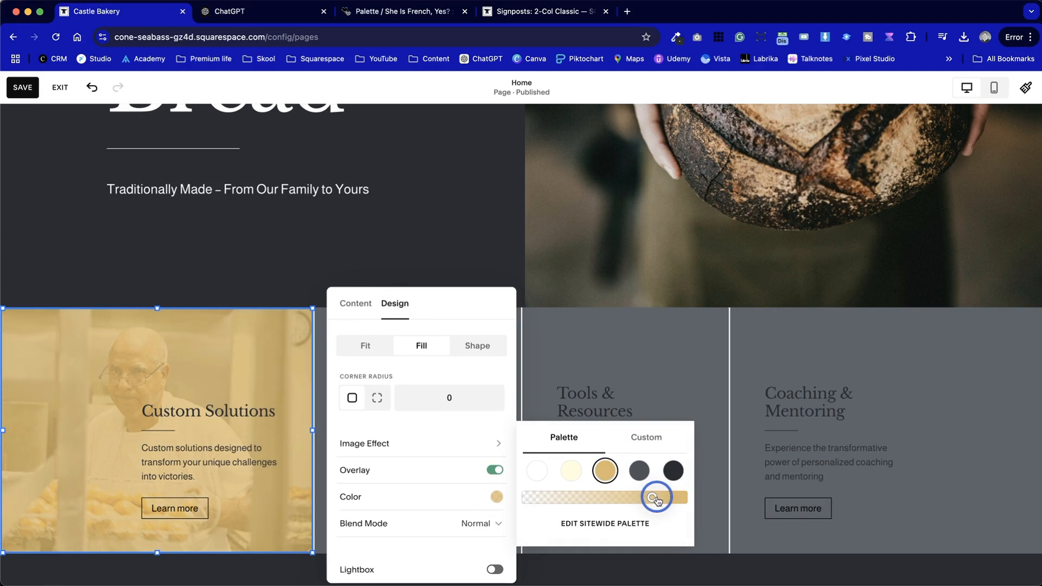
click(69, 429)
scroll(67, 427, down, 3)
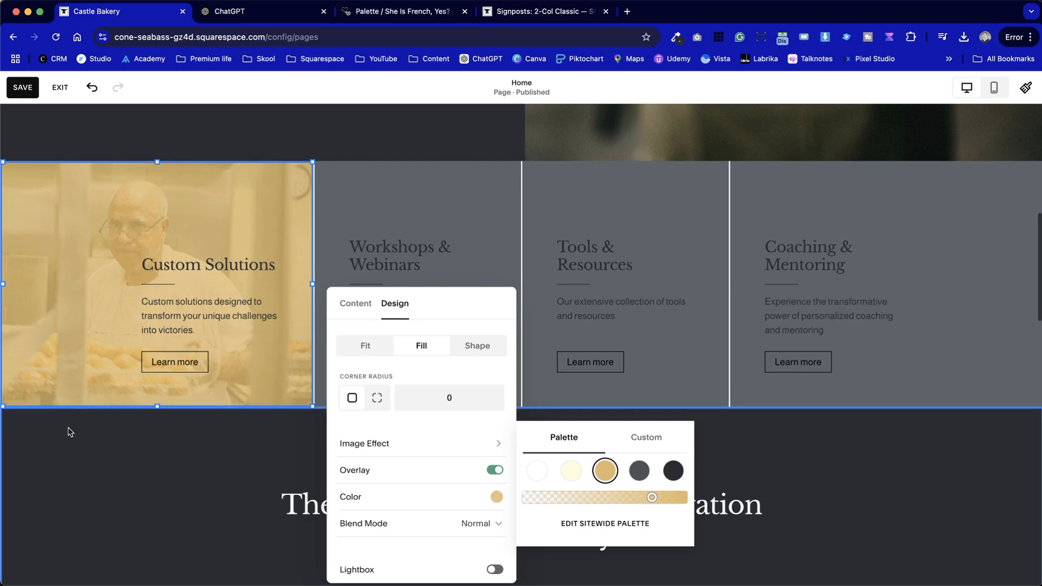
click(68, 427)
scroll(77, 442, up, 8)
scroll(109, 494, down, 8)
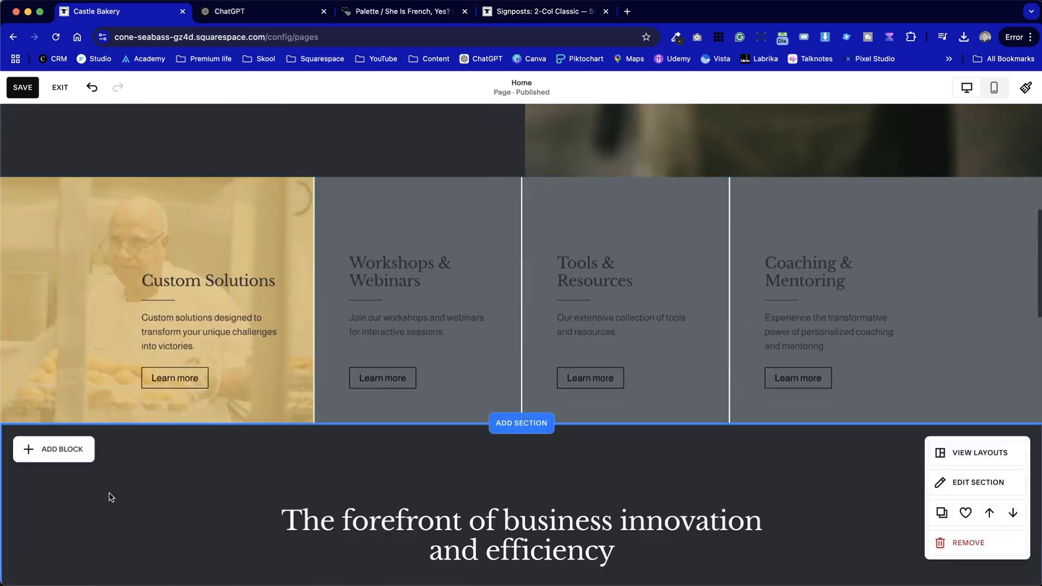
Edit the Custom Solutions photo to saturation -100, contrast 48 and brightness -66, and save the edited image
click(93, 276)
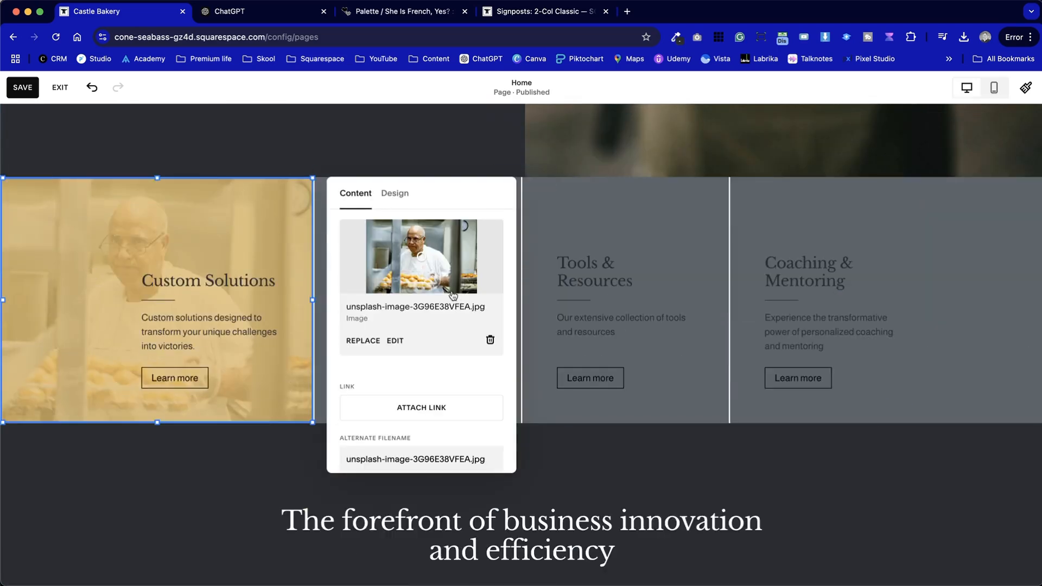
click(395, 342)
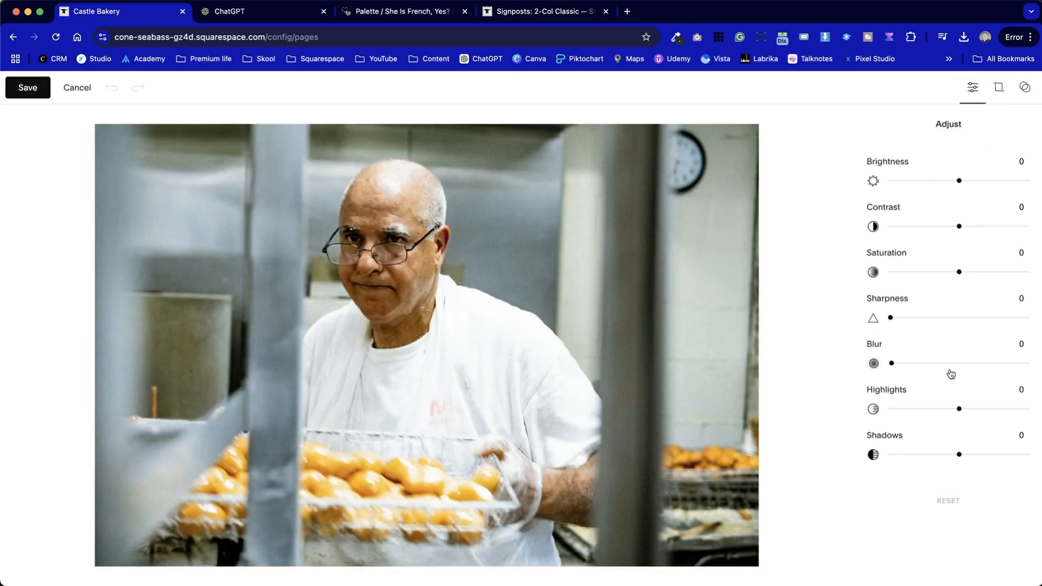
drag(958, 273, 823, 261)
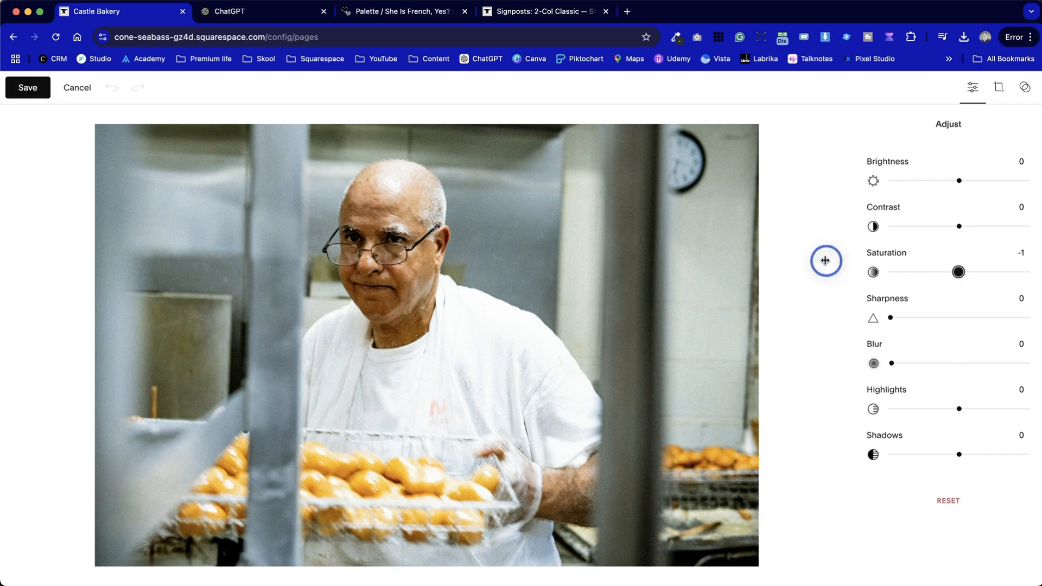
drag(959, 226, 992, 226)
drag(958, 180, 914, 179)
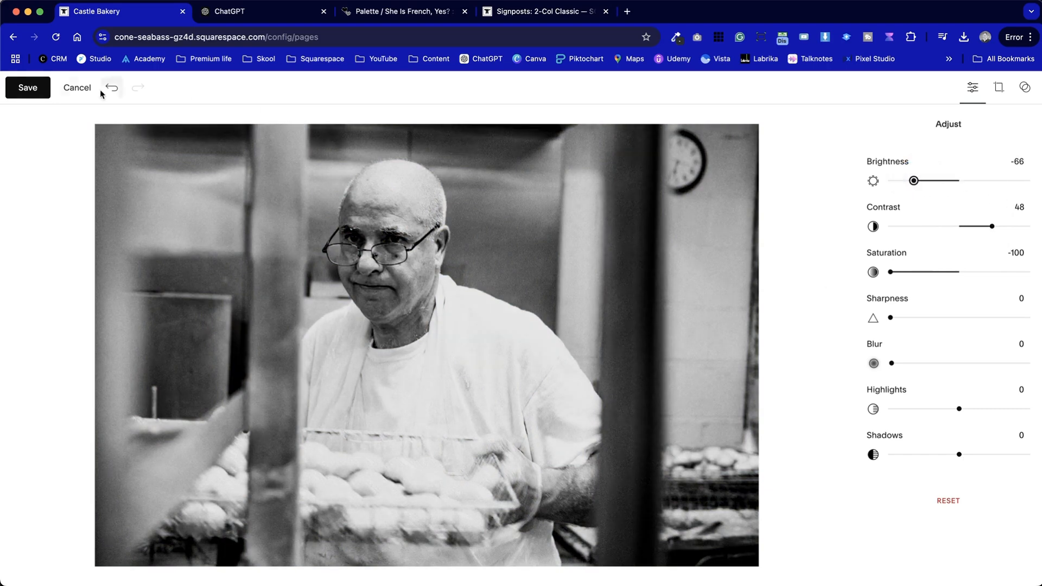
click(26, 88)
click(570, 369)
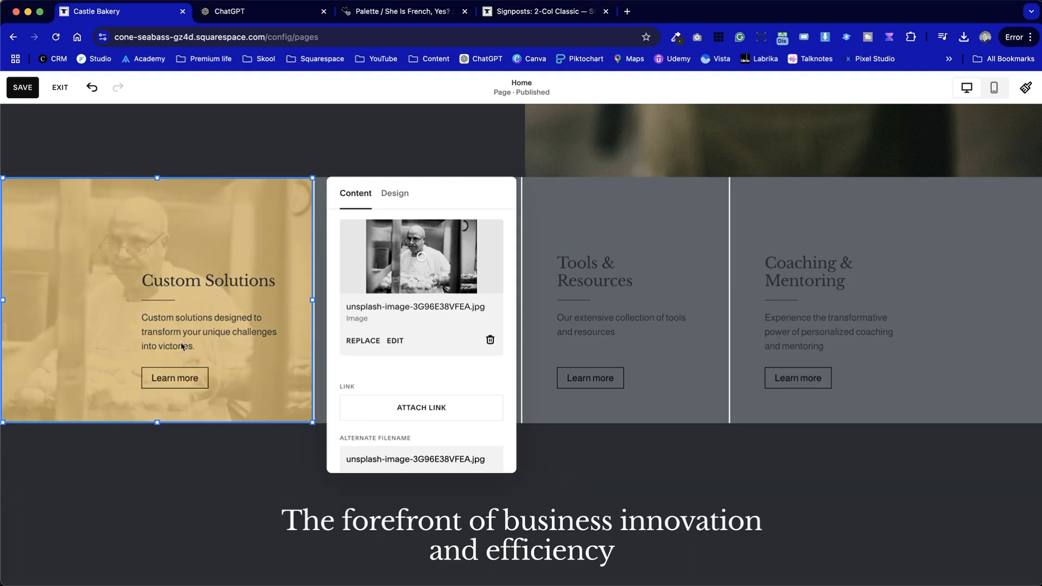
Make the Custom Solutions image's gold overlay slightly more opaque over the black-and-white photo
click(398, 200)
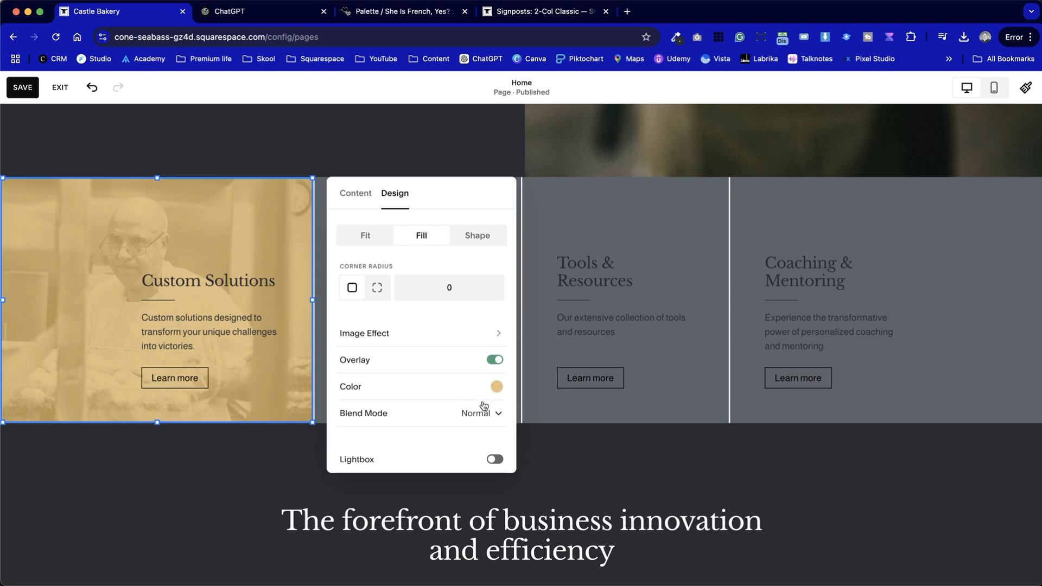
click(496, 387)
mouse_move(652, 389)
mouse_down()
mouse_move(666, 389)
mouse_move(624, 389)
mouse_move(660, 390)
mouse_up()
click(241, 398)
scroll(242, 398, up, 2)
scroll(241, 398, up, 1)
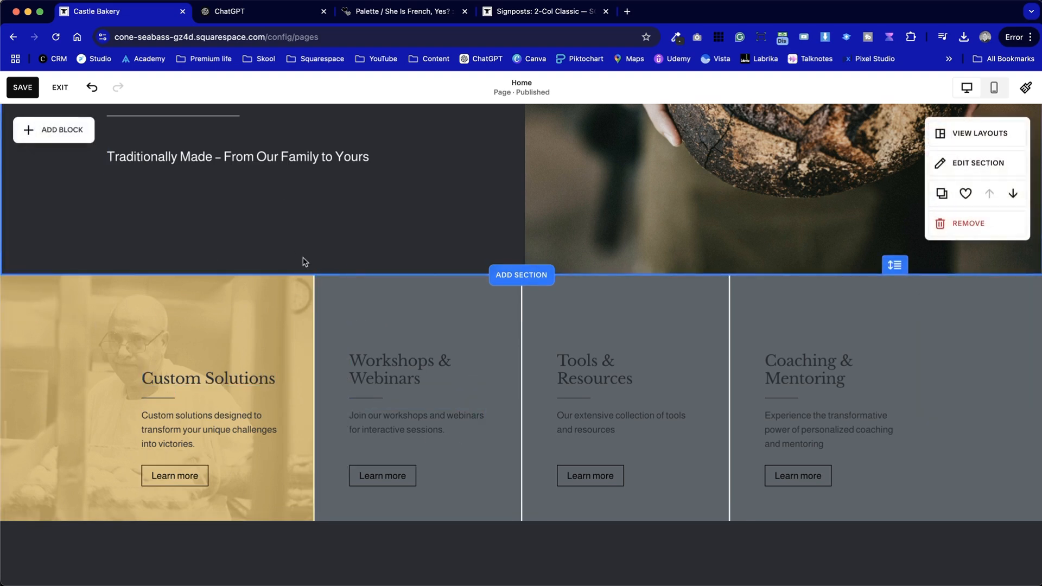
scroll(521, 299, up, 4)
scroll(534, 316, down, 4)
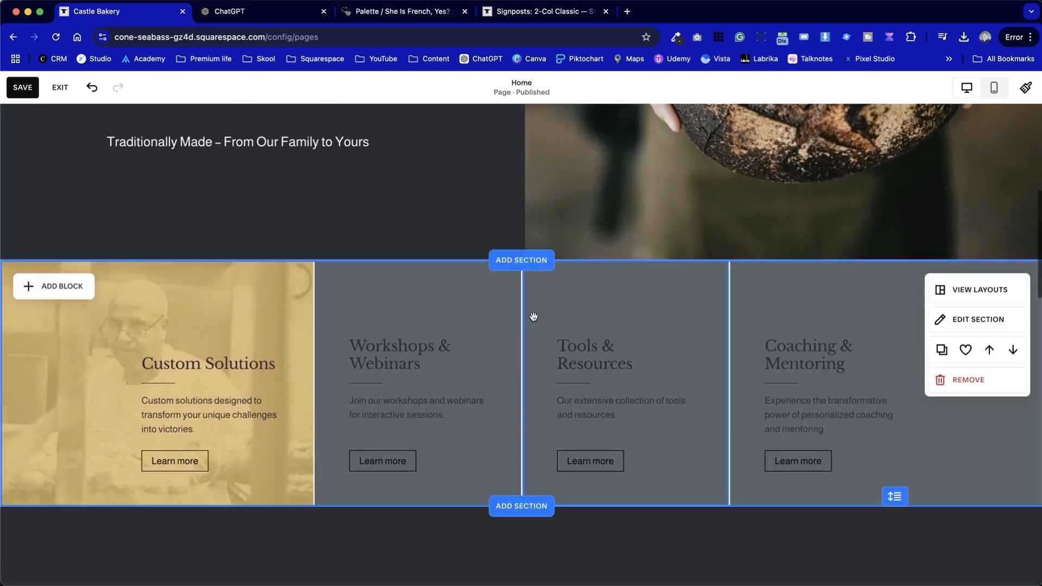
Check the second signpost in ChatGPT and replace the Workshops & Webinars image with a free "menu" stock photo of a brunch chalkboard
double_click(409, 300)
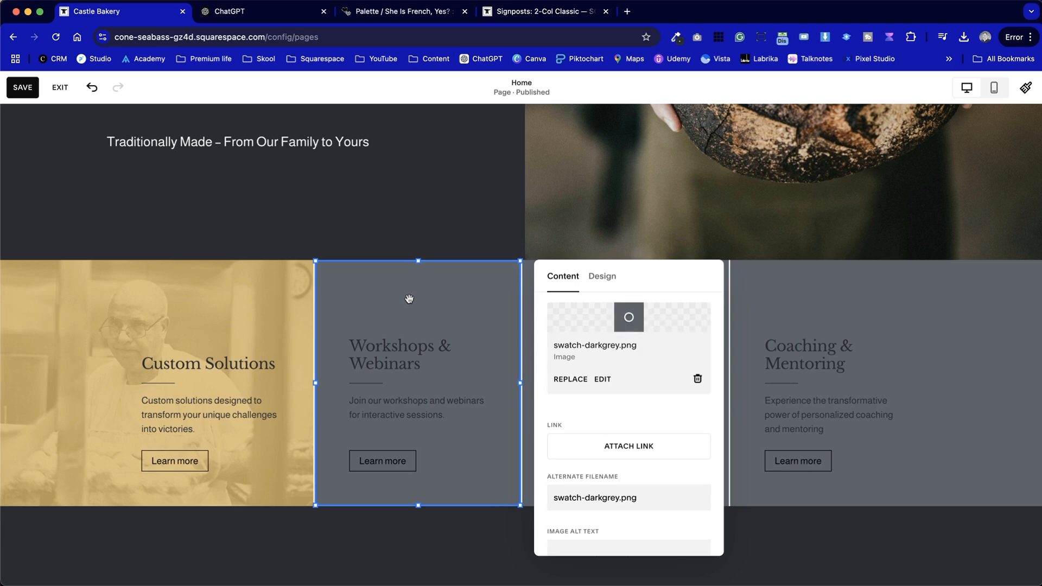
click(239, 11)
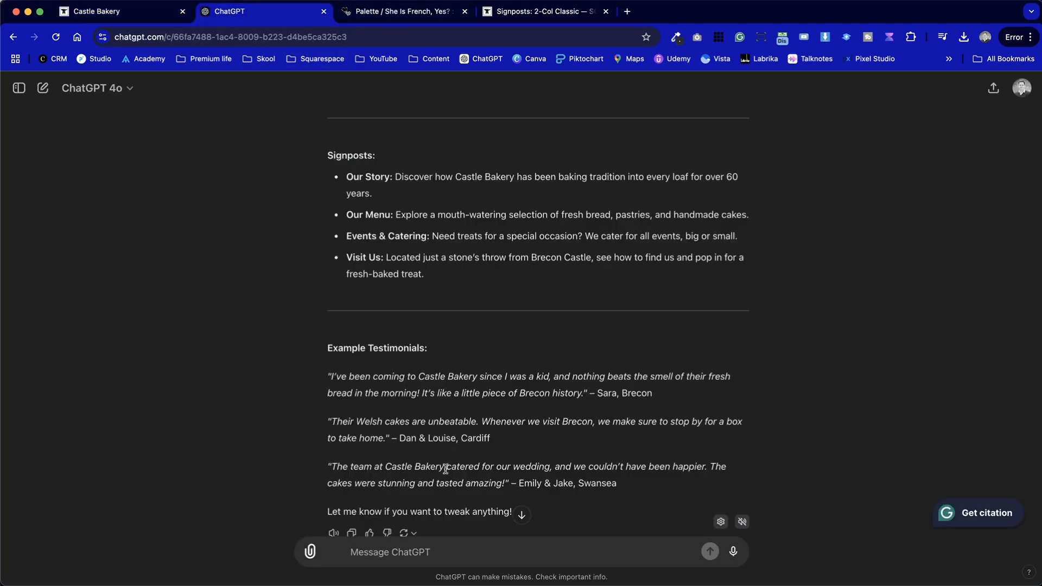
click(126, 13)
click(575, 379)
click(577, 460)
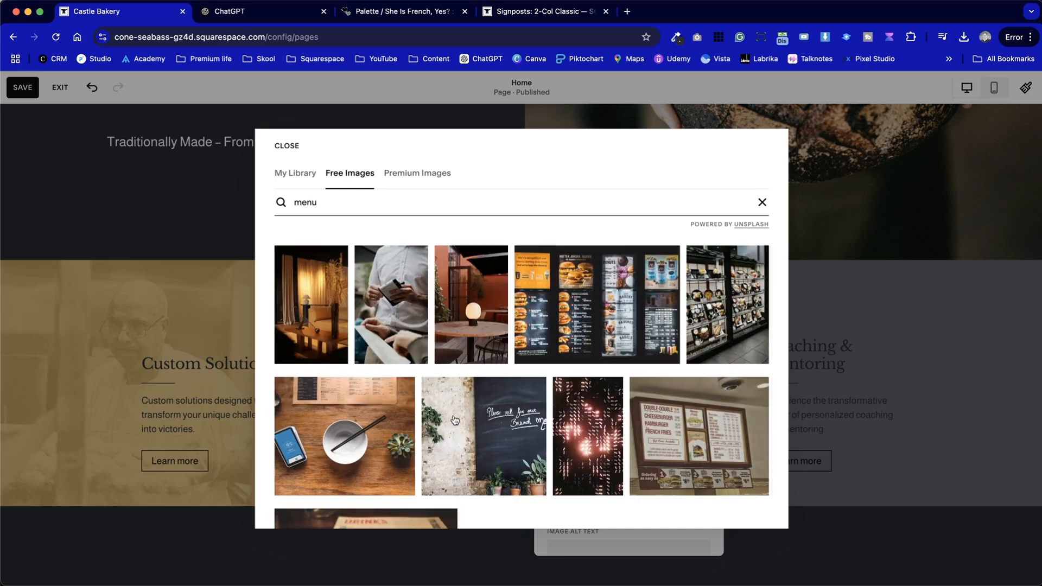
click(498, 468)
click(621, 394)
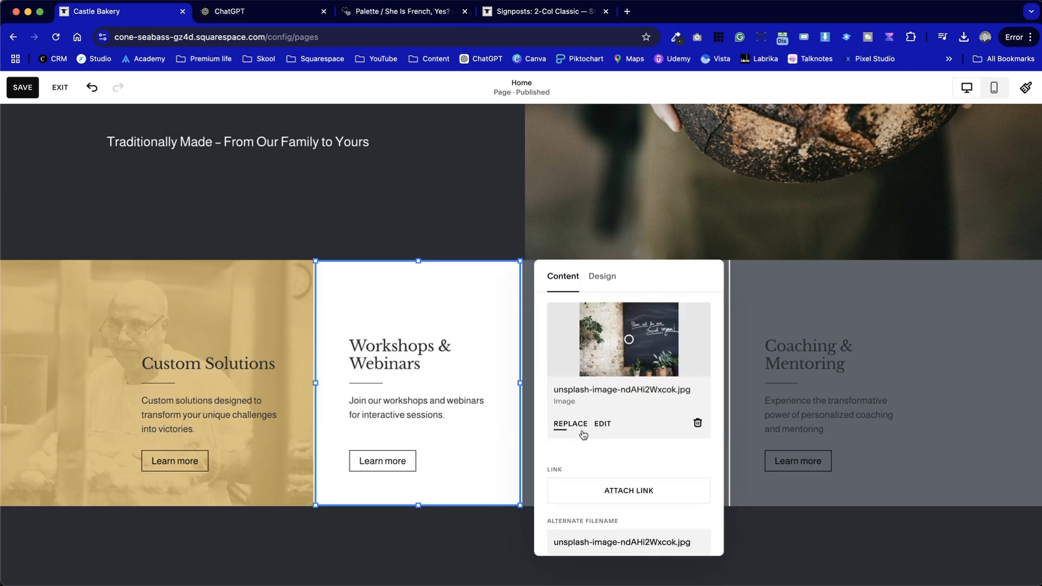
Set the chalkboard photo's saturation to -100, raise its contrast slightly, lower its brightness, and save the edited image
click(602, 424)
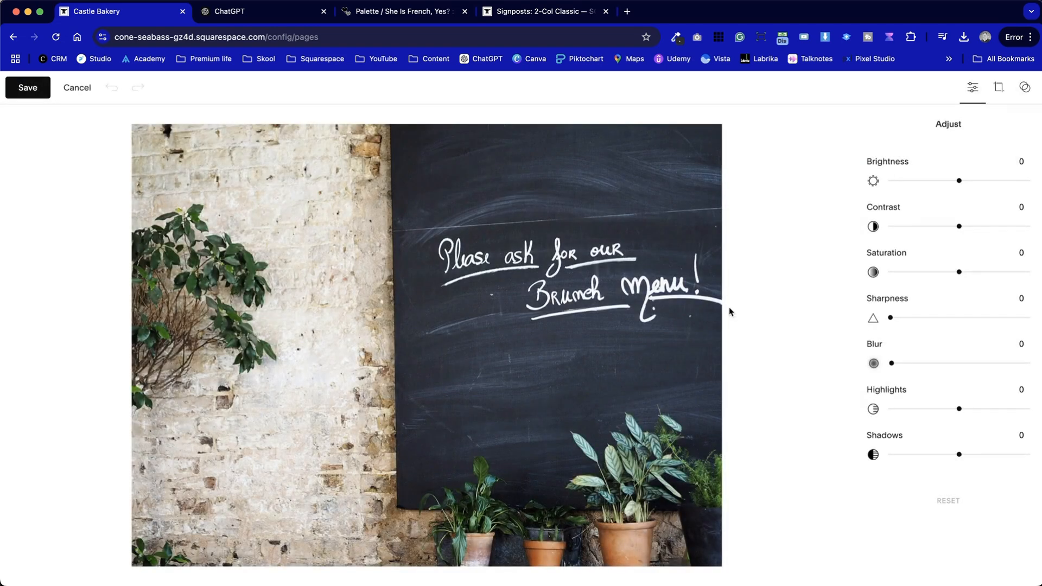
drag(894, 274, 867, 263)
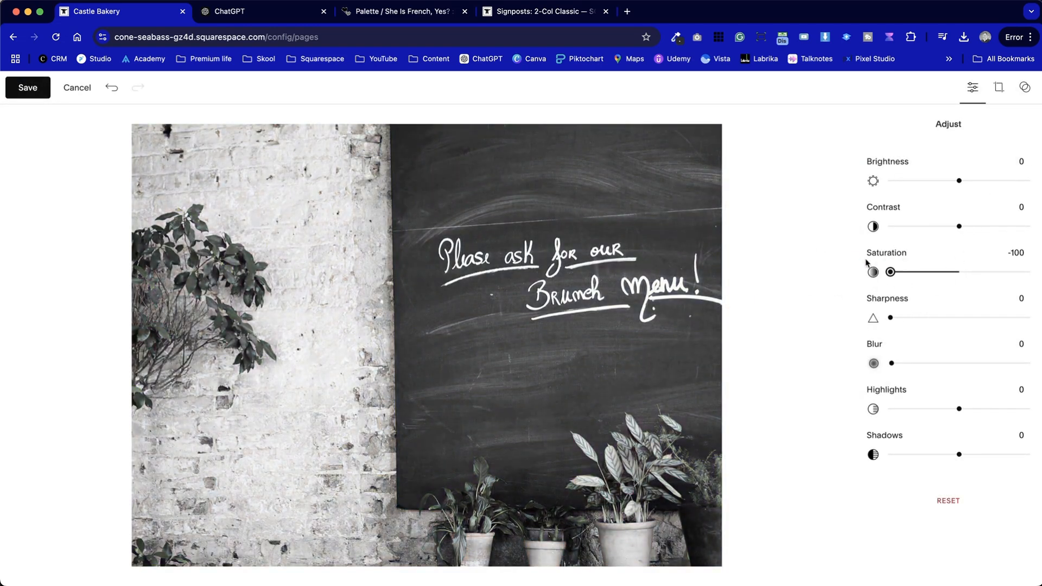
drag(959, 225, 969, 227)
drag(959, 181, 906, 181)
click(30, 88)
click(577, 351)
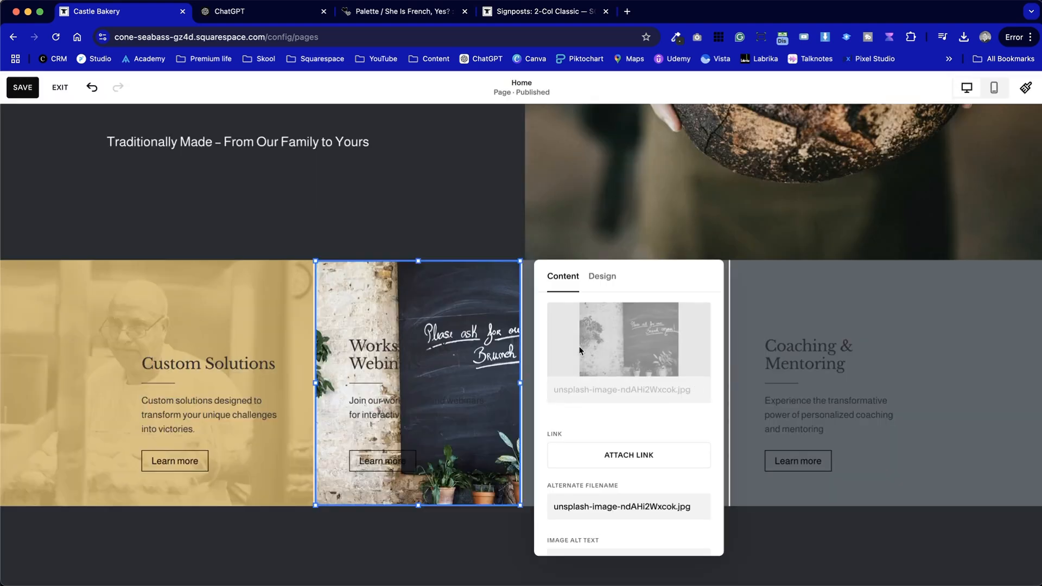
Turn on the Workshops & Webinars image's overlay in the palette's gold, matching its opacity to the Custom Solutions card
click(602, 277)
click(701, 443)
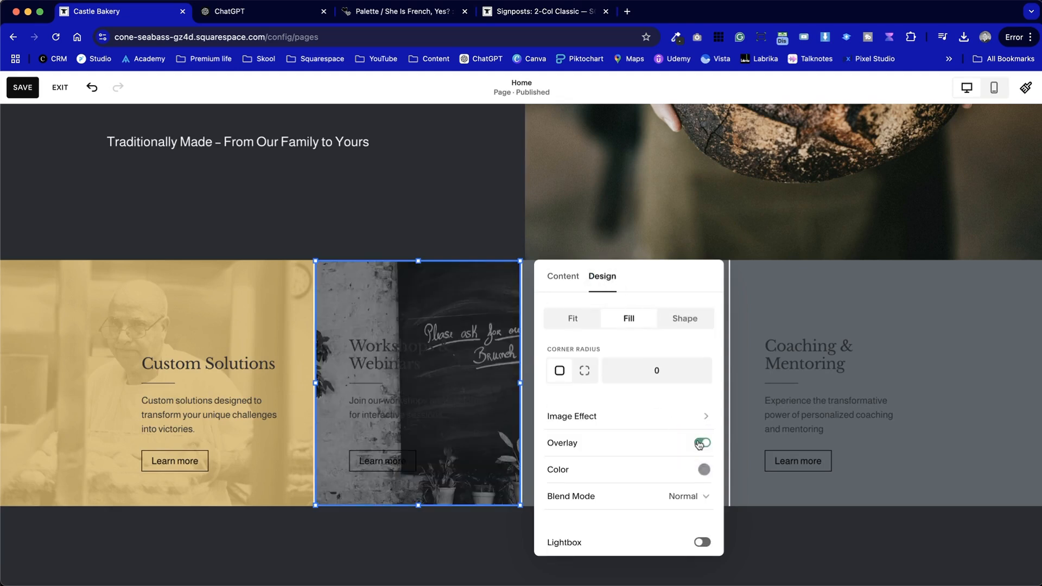
click(704, 470)
click(812, 444)
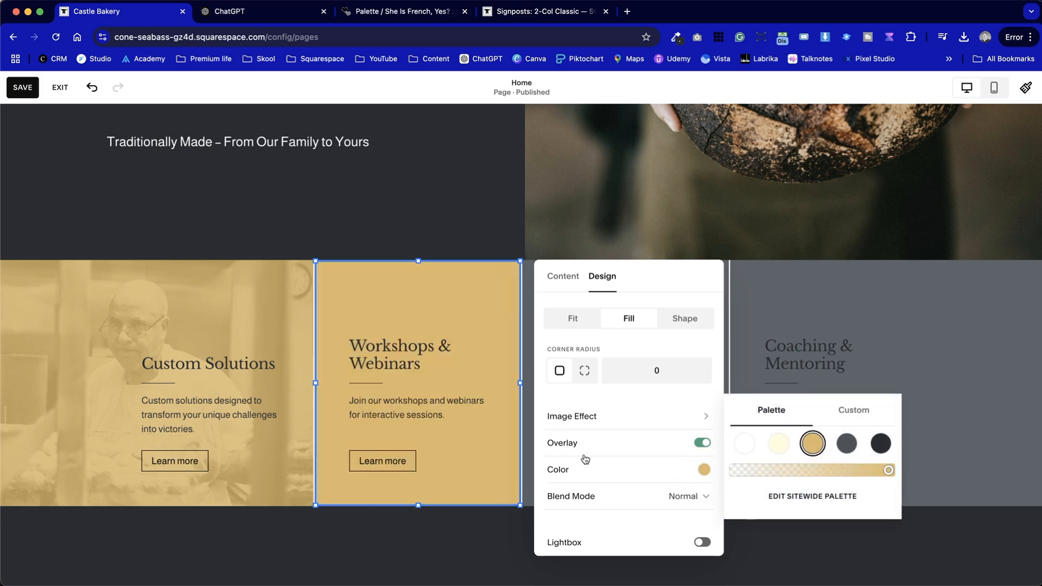
mouse_move(862, 476)
mouse_down()
mouse_move(852, 472)
mouse_move(872, 474)
mouse_up()
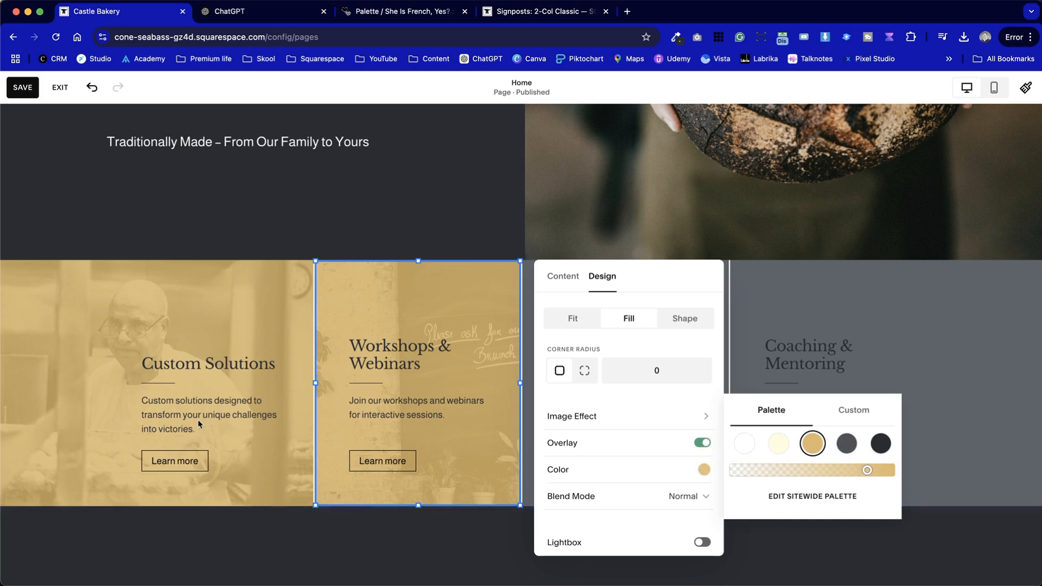
drag(867, 476, 866, 473)
click(98, 302)
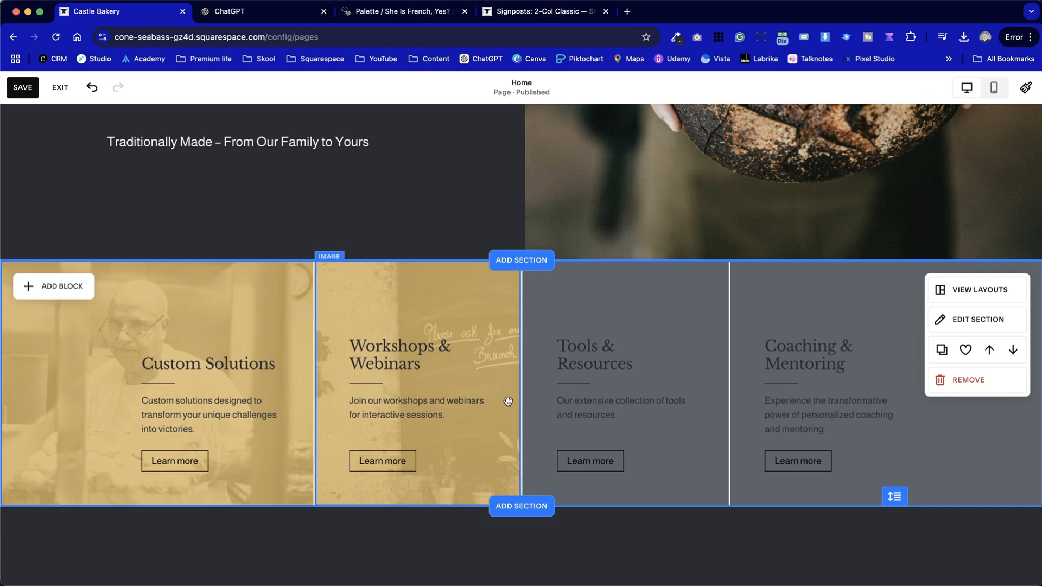
Check the third signpost in ChatGPT and replace the Tools & Resources image with a free "catering" stock photo of croissants
click(659, 298)
click(777, 379)
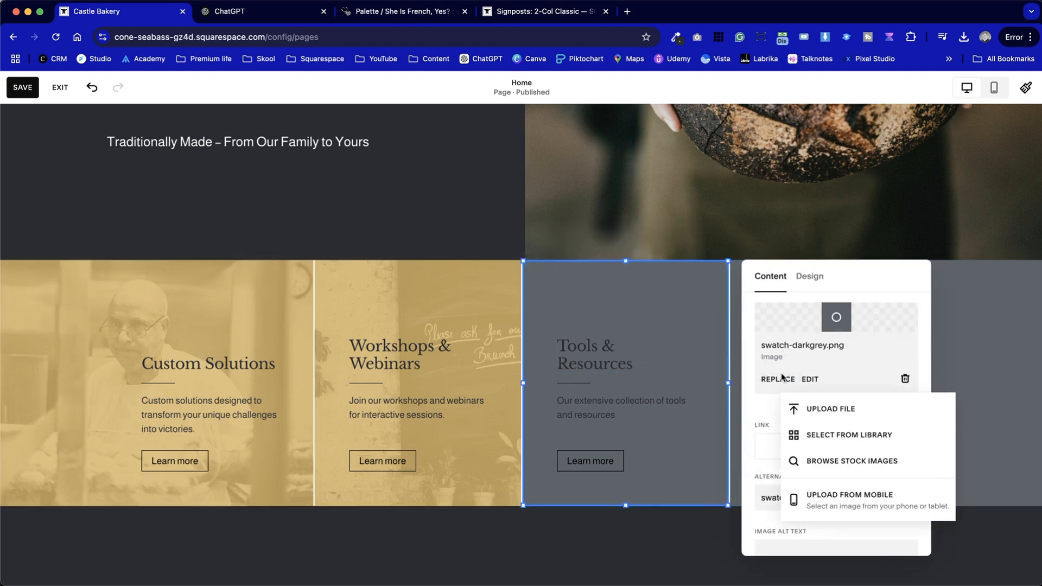
click(261, 11)
key(ctrl+shift+Tab)
click(803, 458)
text(catering)
scroll(607, 420, down, 10)
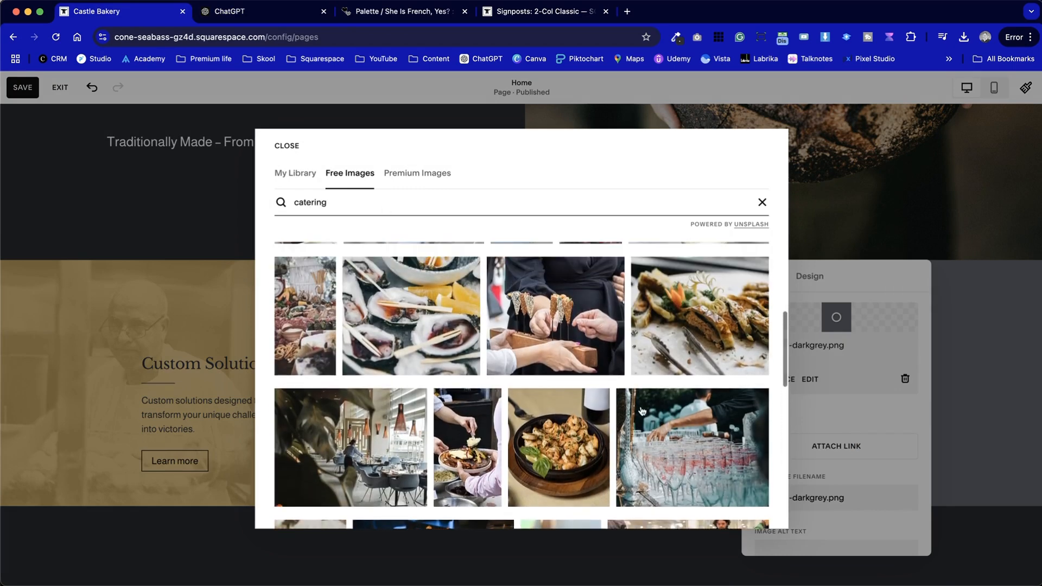
scroll(605, 445, down, 5)
scroll(606, 467, down, 6)
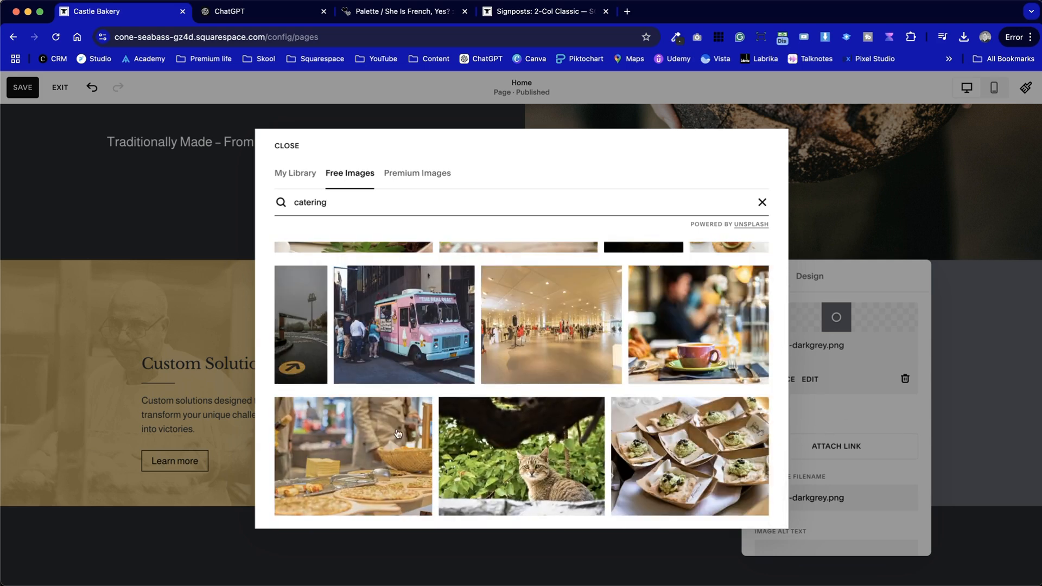
scroll(474, 385, down, 2)
scroll(475, 387, down, 3)
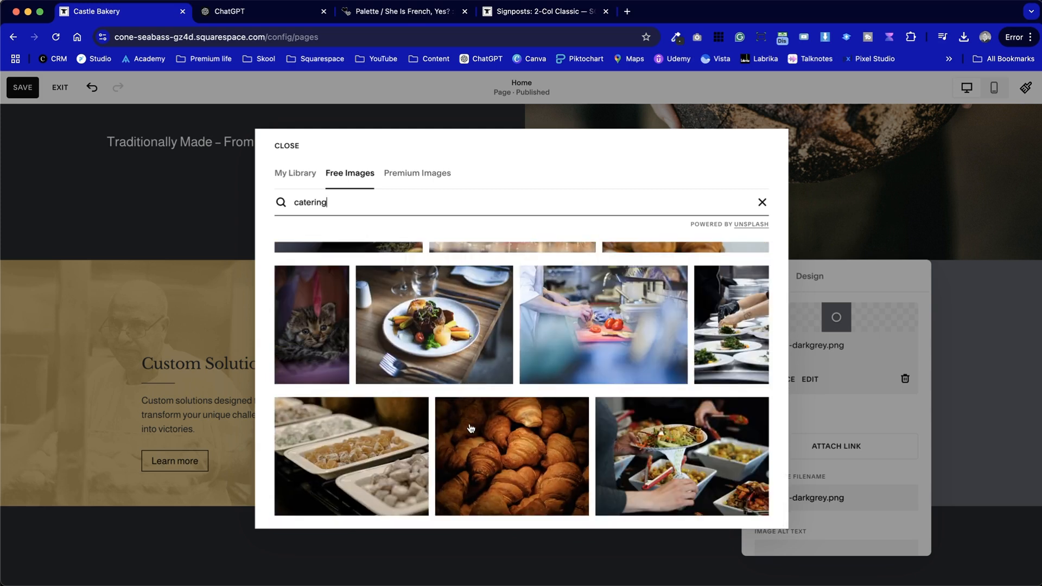
scroll(471, 429, down, 3)
scroll(471, 428, up, 2)
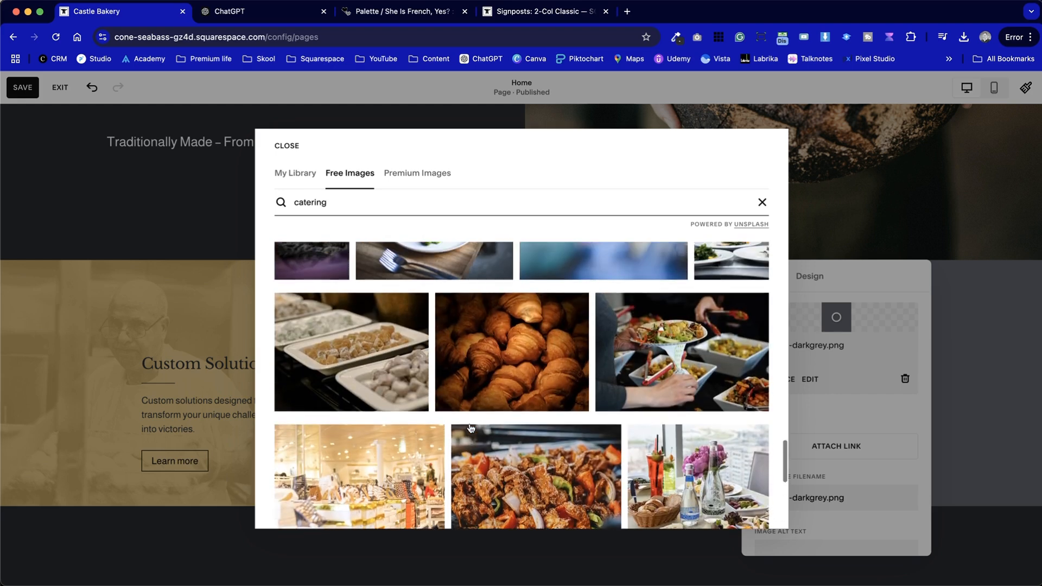
click(580, 341)
click(651, 393)
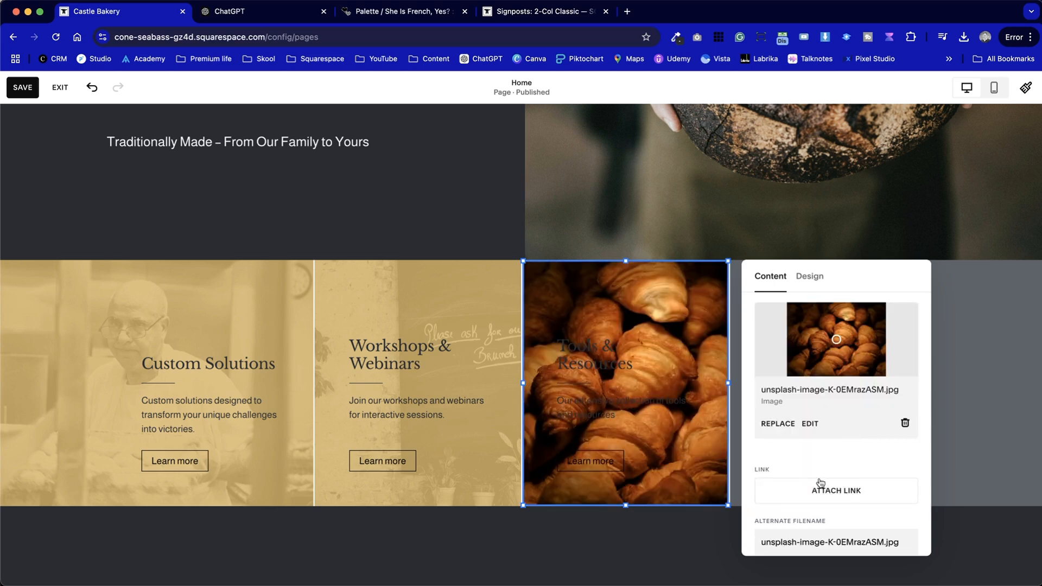
Set the croissant photo's saturation to -100 and brightness to -36, and save the edited image
click(809, 423)
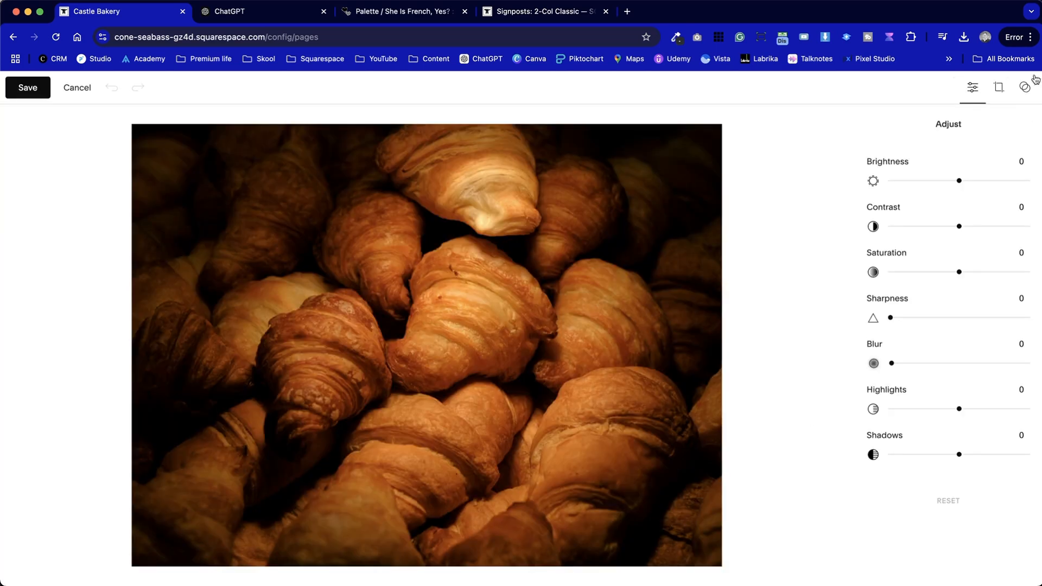
drag(959, 272, 726, 224)
drag(958, 181, 932, 181)
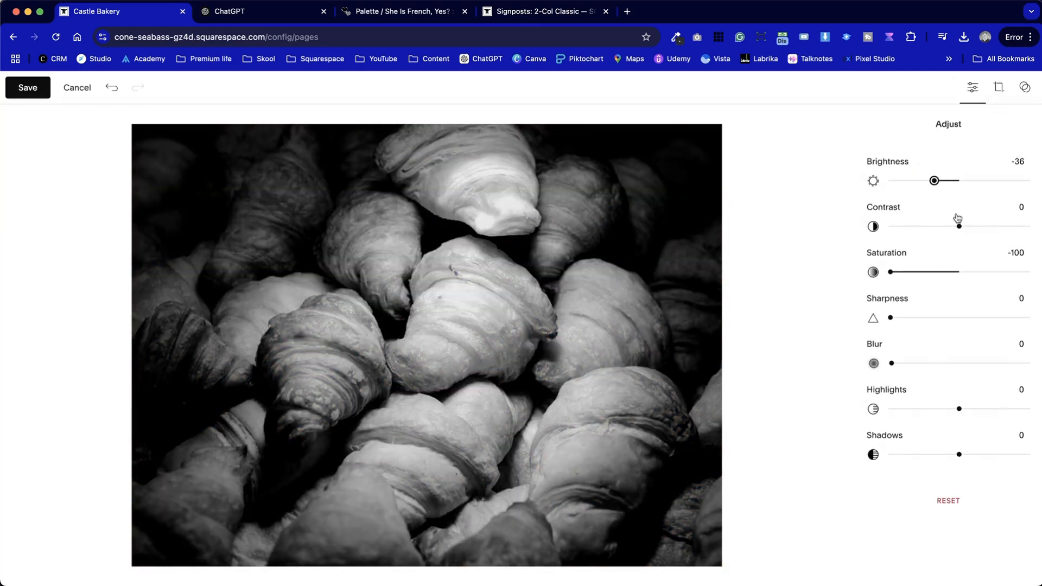
click(28, 87)
click(559, 355)
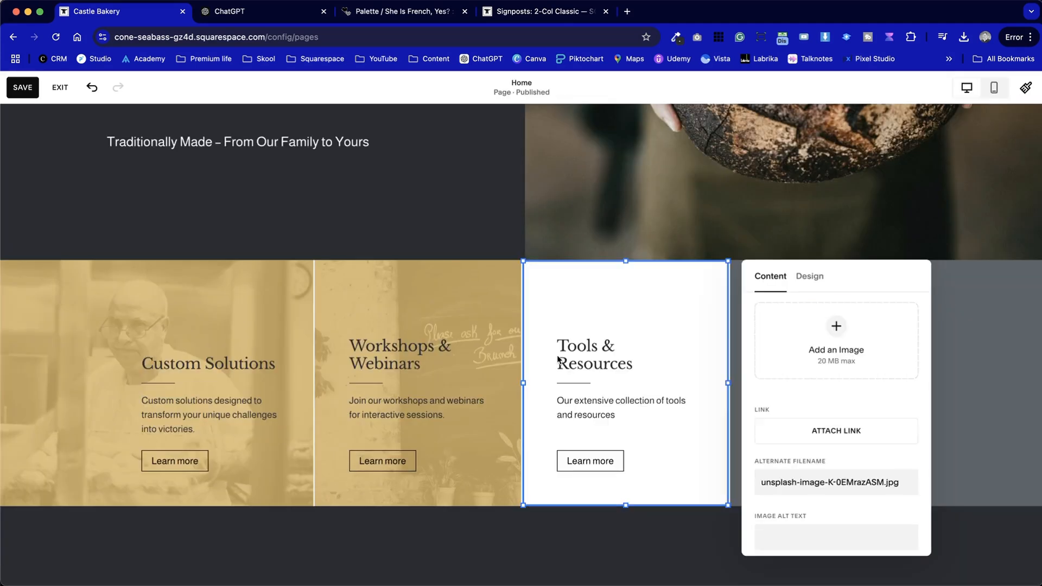
Turn on the Tools & Resources image's overlay in the palette's gold, matching its opacity to the neighbouring cards
click(810, 276)
click(910, 442)
click(909, 470)
click(948, 444)
click(995, 472)
click(978, 365)
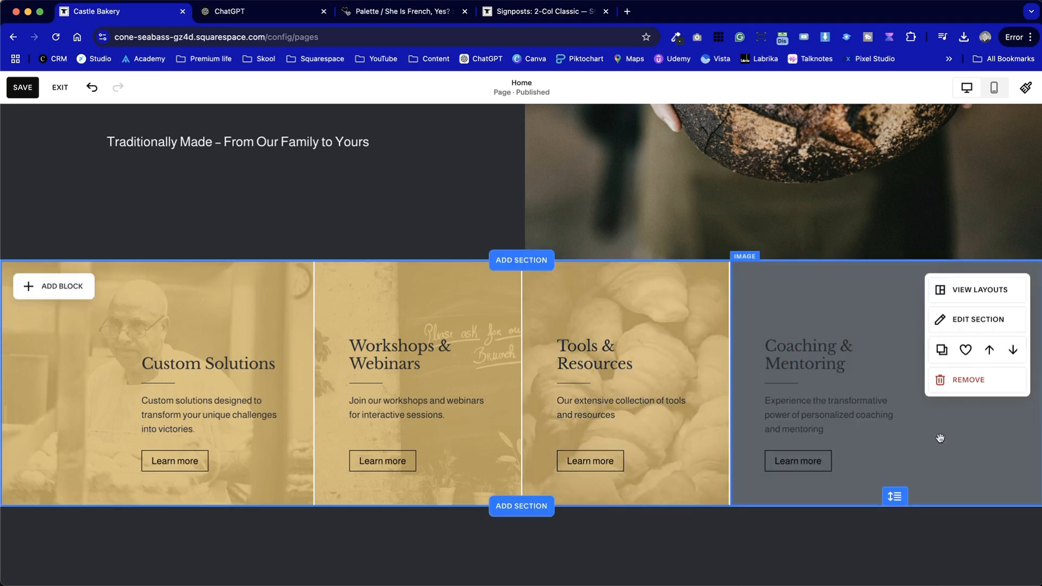
Check the fourth signpost in ChatGPT and replace the Coaching & Mentoring image with a free "brecon" stock photo of hay bales
click(239, 10)
click(130, 11)
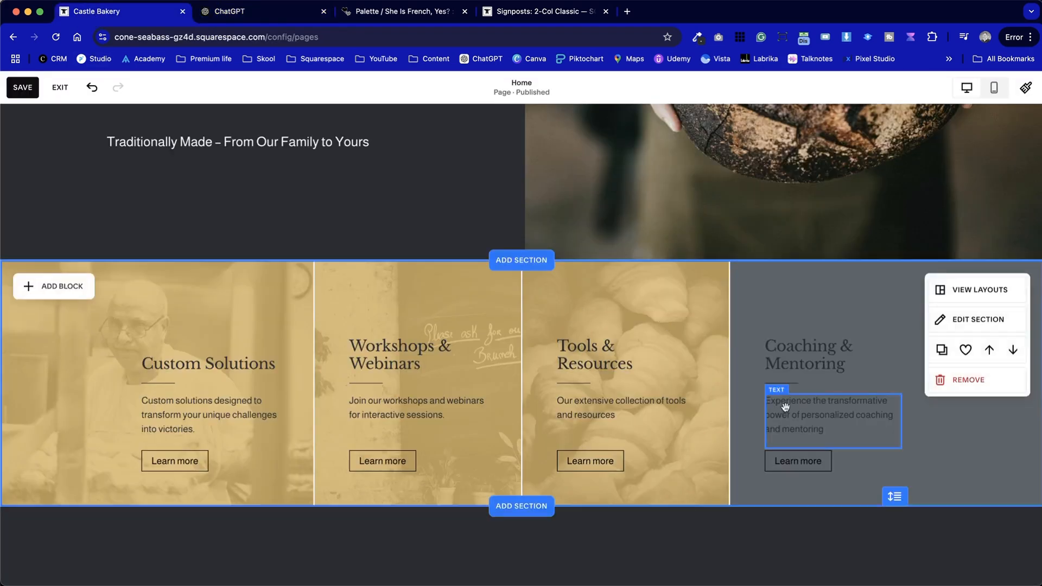
double_click(836, 380)
click(876, 379)
click(738, 458)
click(340, 208)
text(brecon)
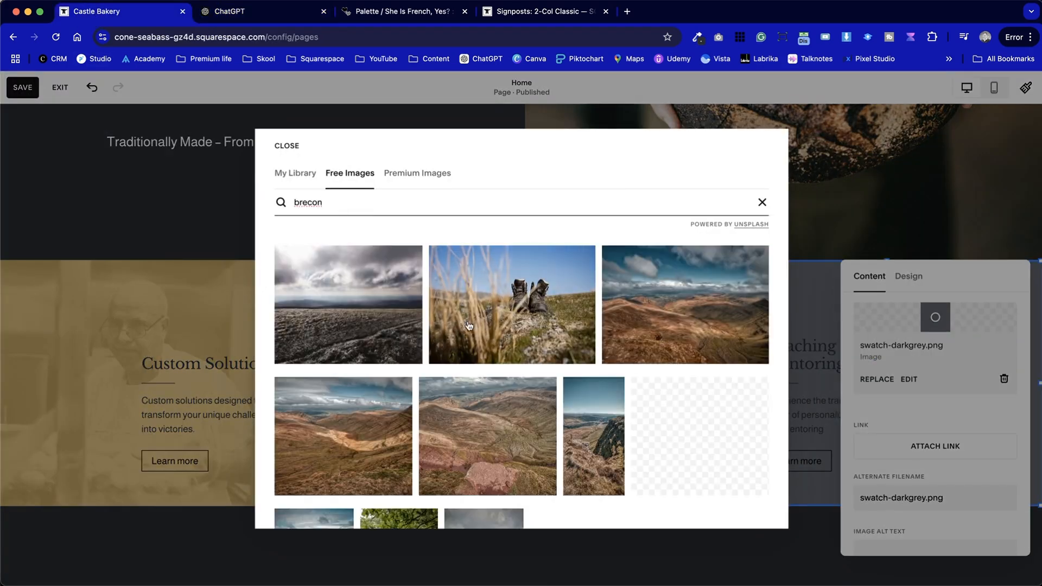
scroll(530, 452, down, 10)
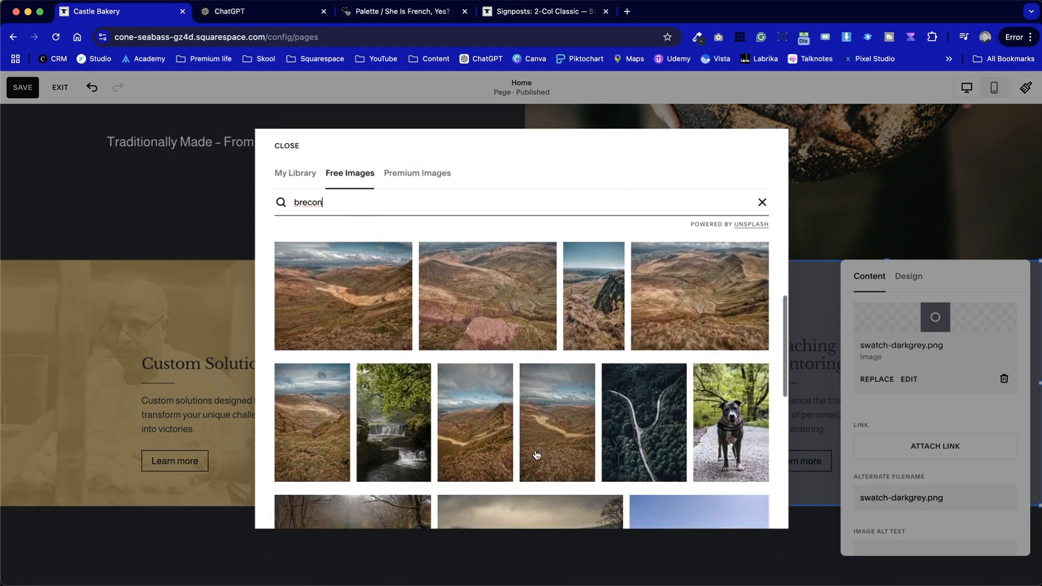
scroll(537, 455, down, 3)
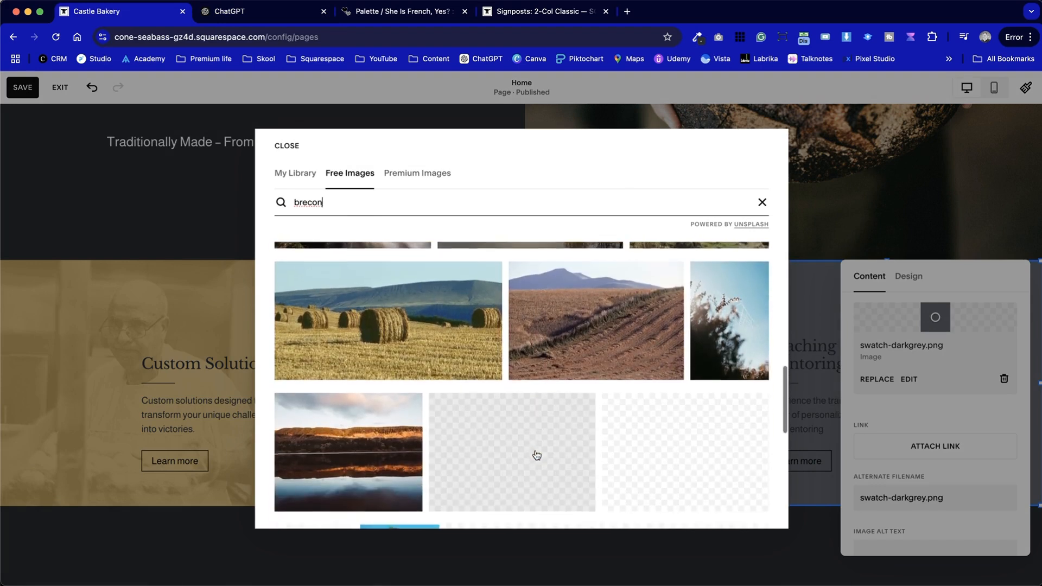
click(574, 317)
click(494, 215)
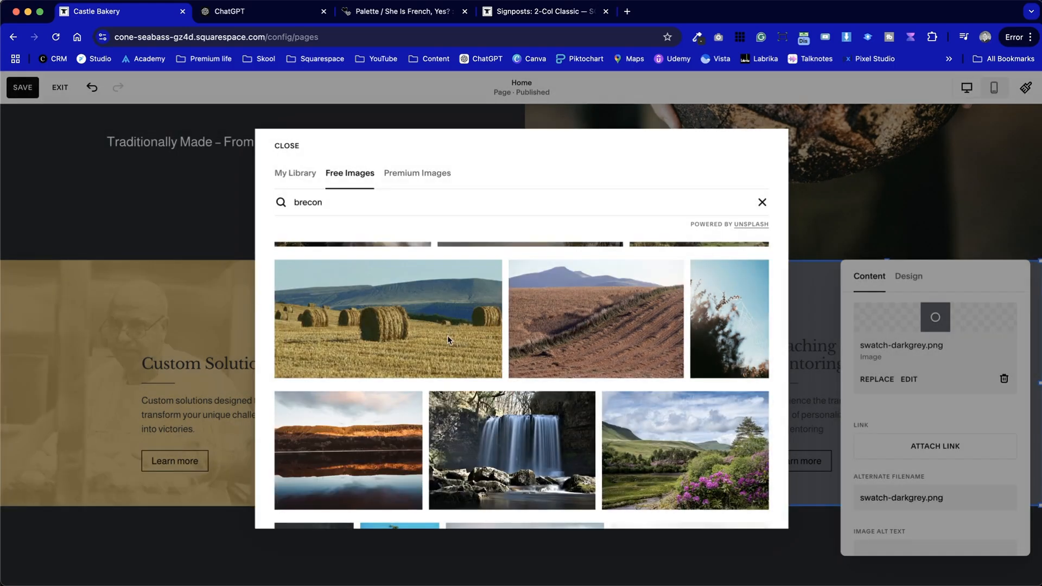
scroll(447, 335, down, 4)
scroll(447, 335, down, 2)
scroll(467, 339, up, 7)
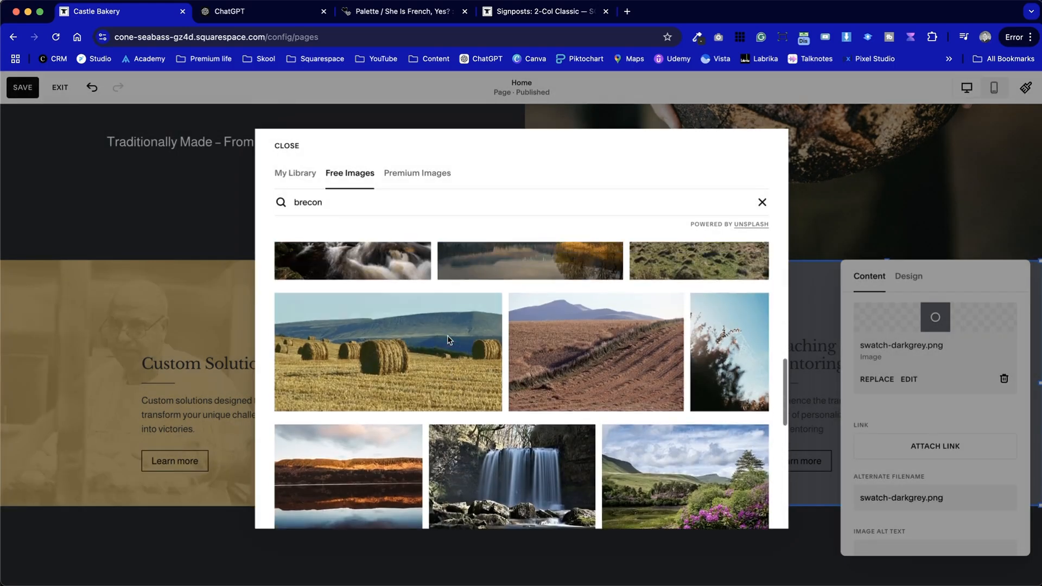
click(486, 344)
click(642, 339)
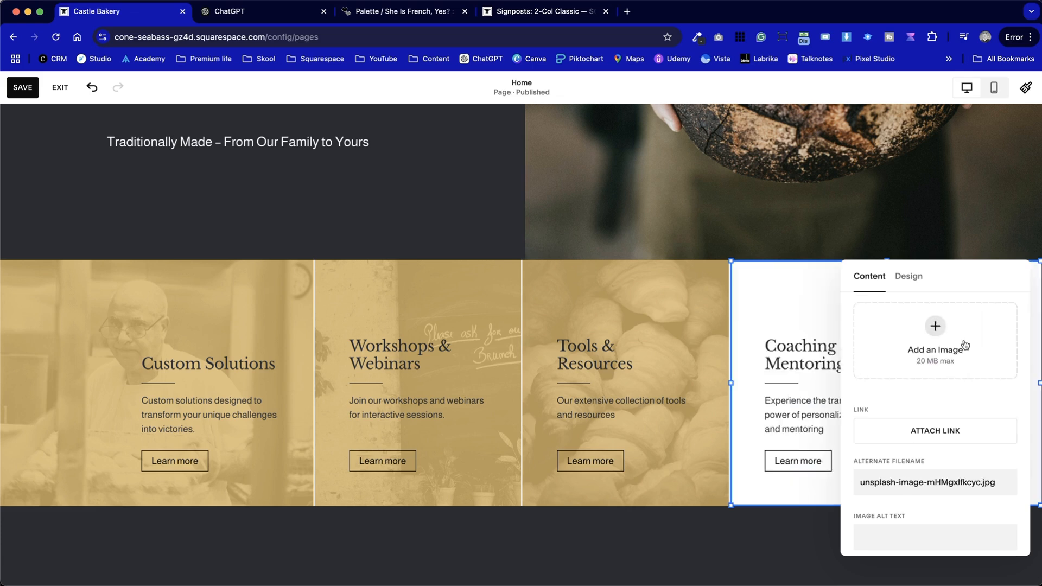
Set the hay bale photo's saturation to -100, contrast to 23 and brightness to -49, and save the edited image
click(955, 350)
drag(951, 272, 847, 256)
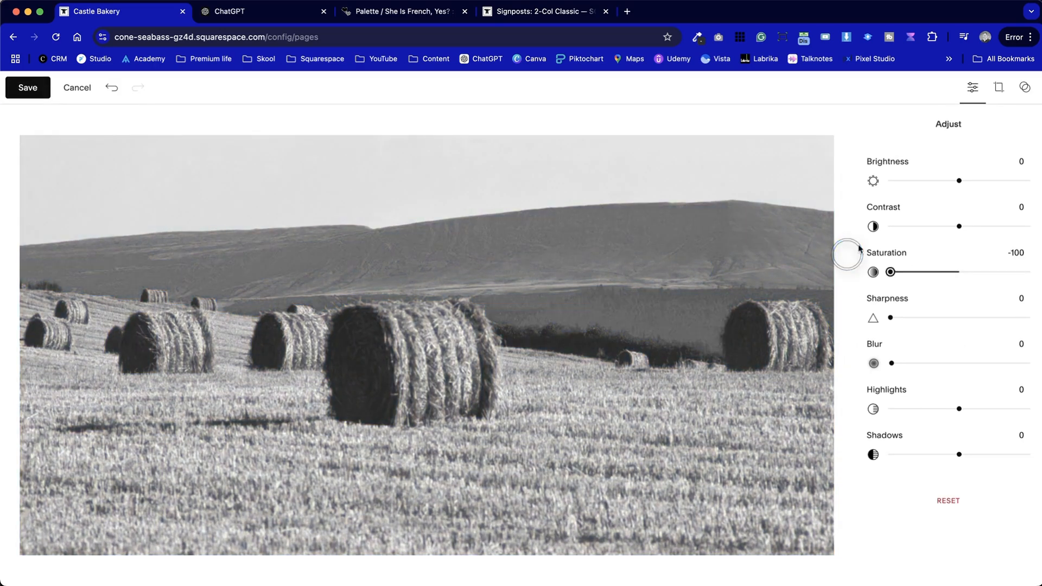
drag(953, 181, 942, 181)
drag(959, 226, 975, 226)
drag(942, 180, 926, 181)
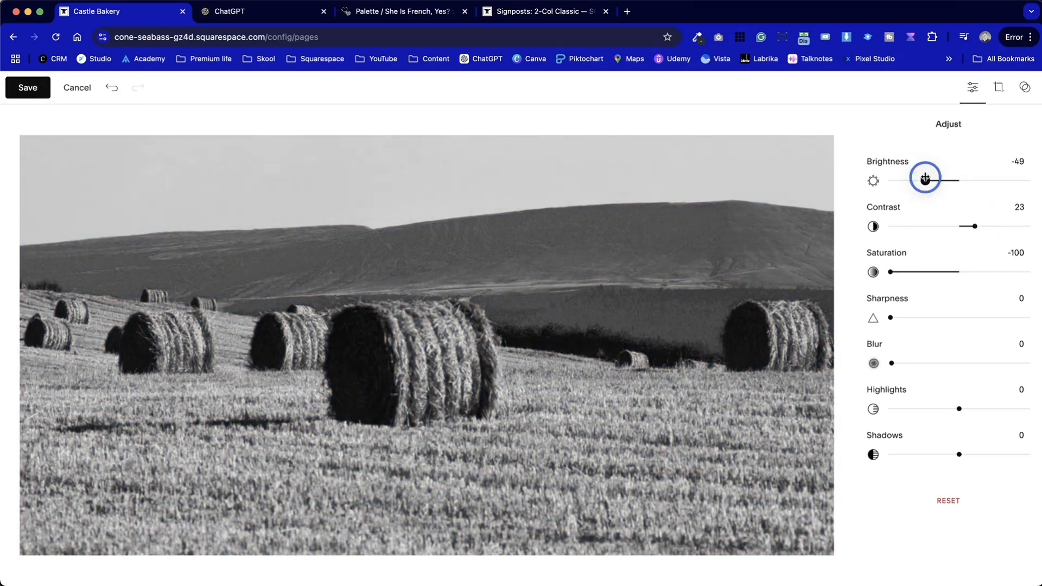
click(29, 87)
click(566, 360)
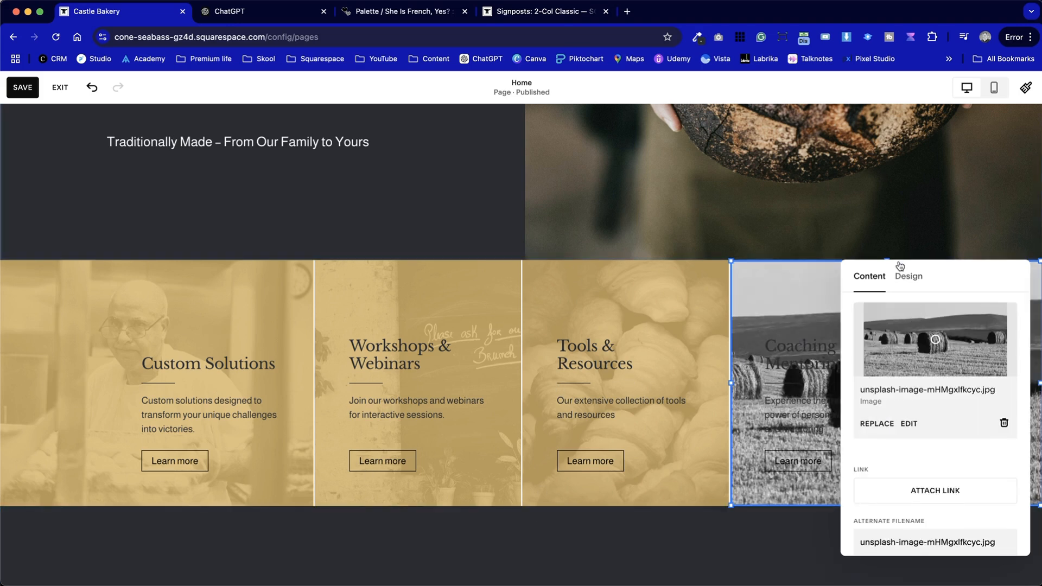
Turn on the Coaching & Mentoring image's overlay in the palette's gold, slightly transparent to match the other three cards
click(908, 278)
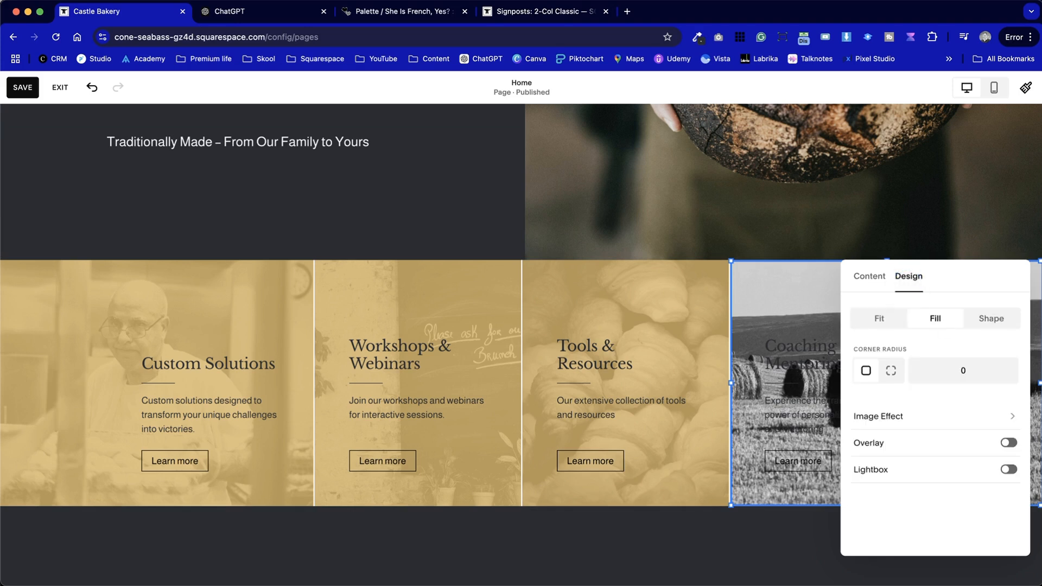
click(1010, 443)
click(1010, 470)
click(947, 444)
drag(1024, 470, 996, 473)
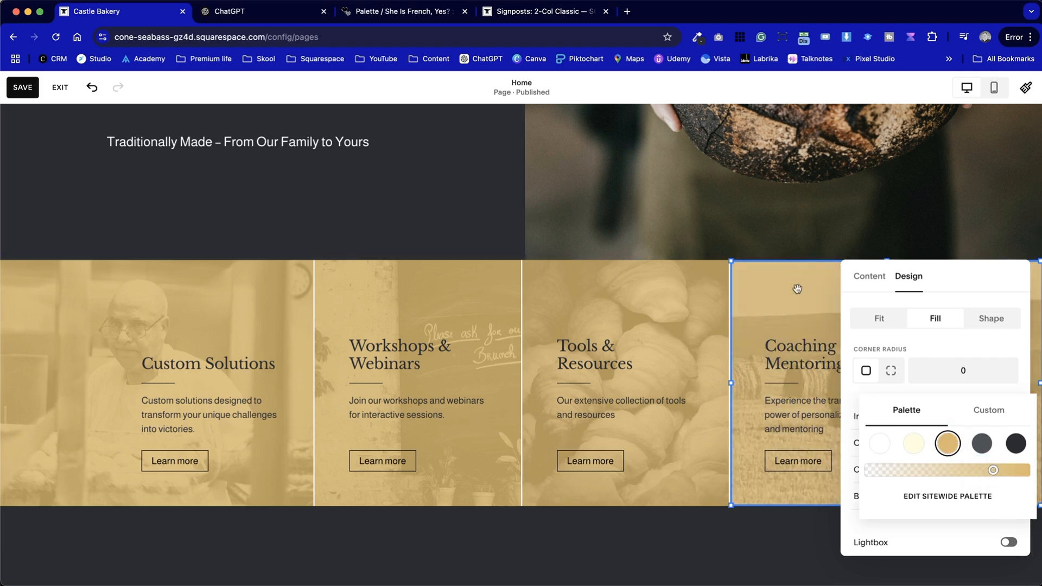
click(330, 235)
Save the Home page, exit editing, and reopen the page for editing
click(26, 84)
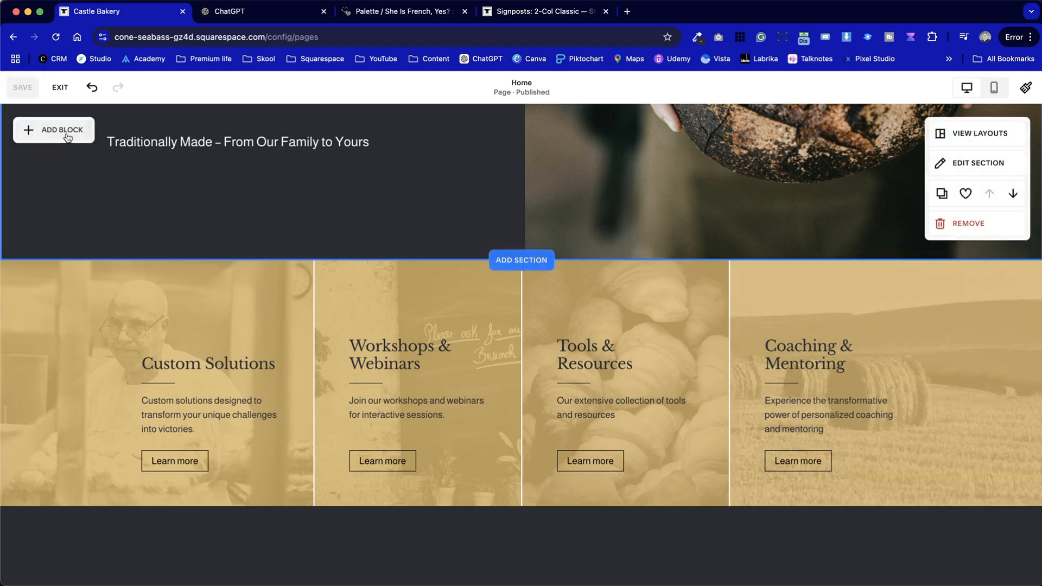
click(57, 87)
click(212, 106)
Review the four gold signpost cards against the hero above and the dark text section below
scroll(312, 480, down, 5)
scroll(313, 481, down, 2)
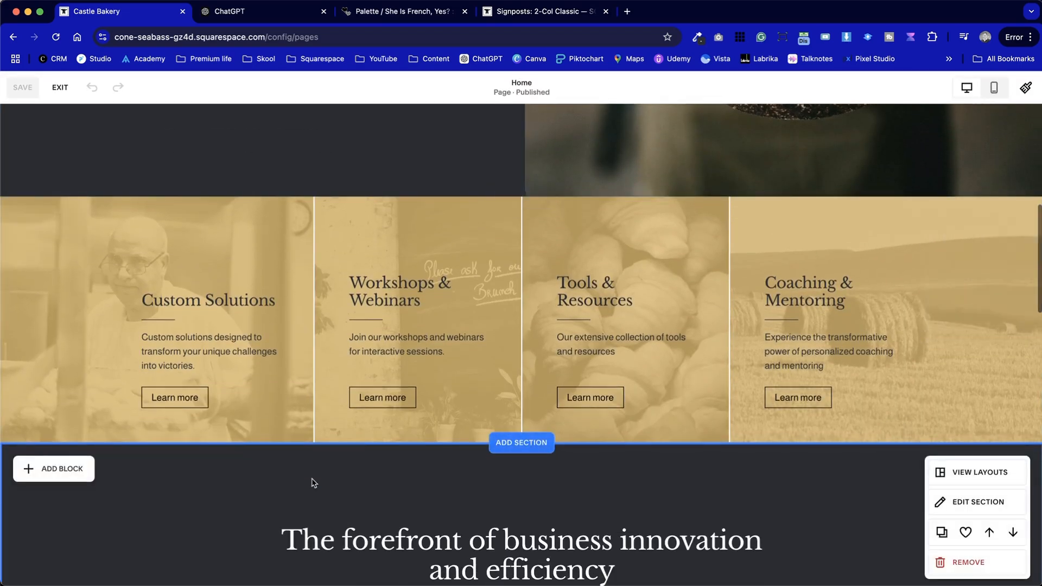
scroll(312, 482, down, 8)
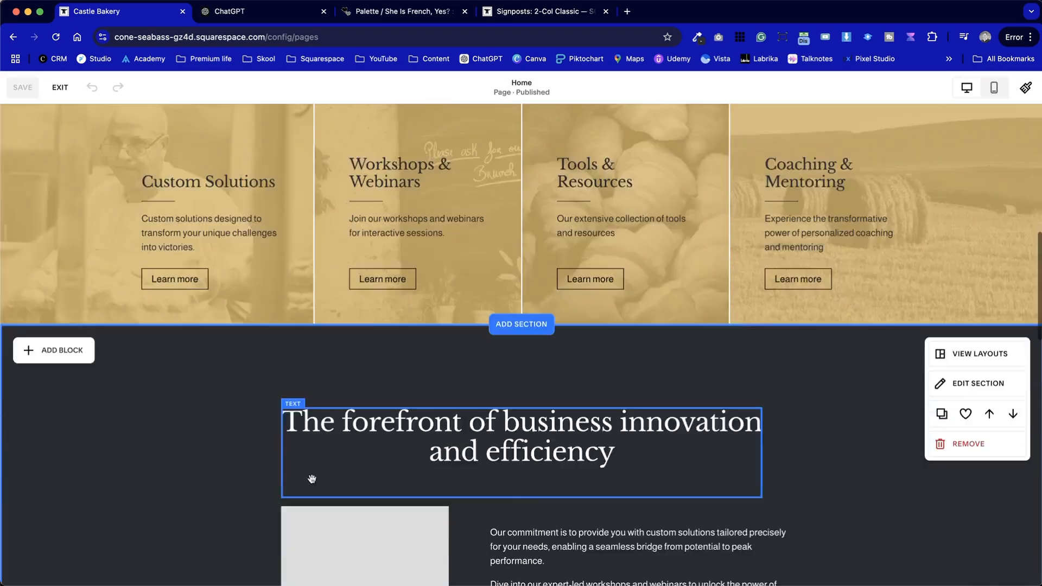
scroll(312, 482, up, 20)
scroll(313, 482, down, 9)
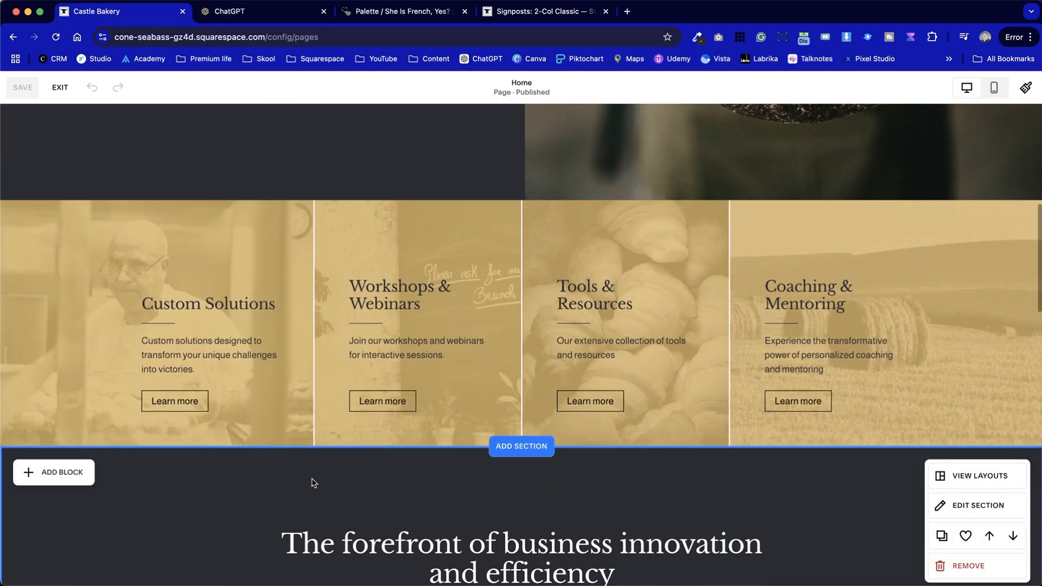
scroll(313, 483, up, 4)
scroll(313, 479, down, 1)
scroll(312, 479, down, 1)
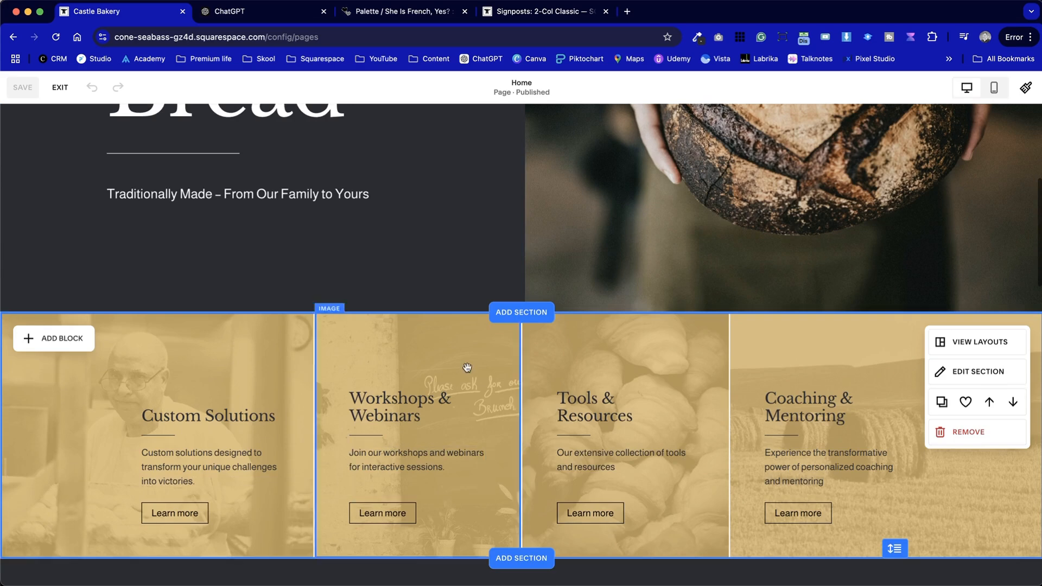
scroll(570, 391, down, 2)
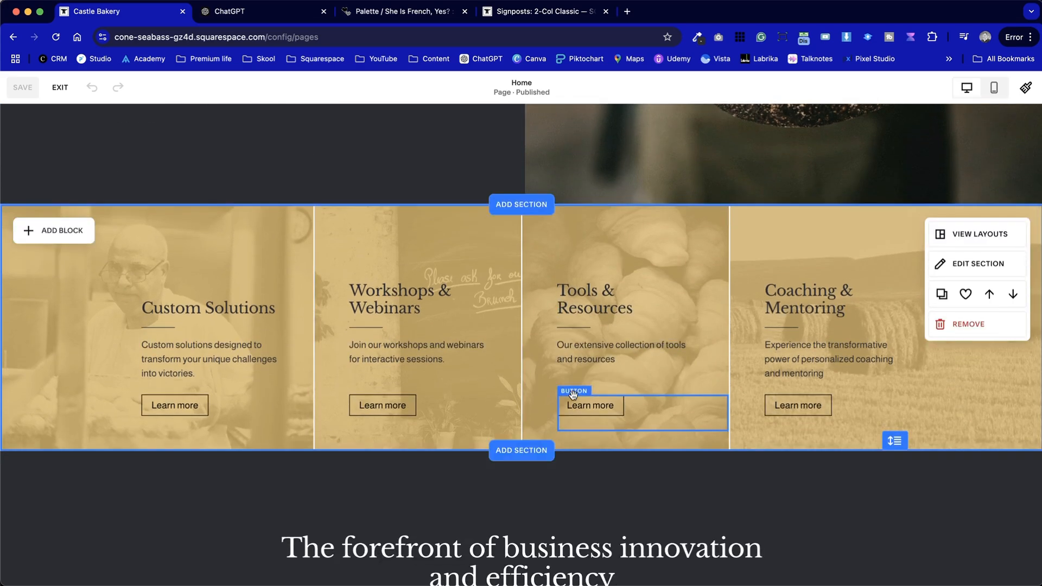
scroll(573, 394, up, 1)
Copy "Our Story" from the ChatGPT signposts and replace the Custom Solutions heading with it
key(ctrl+Tab)
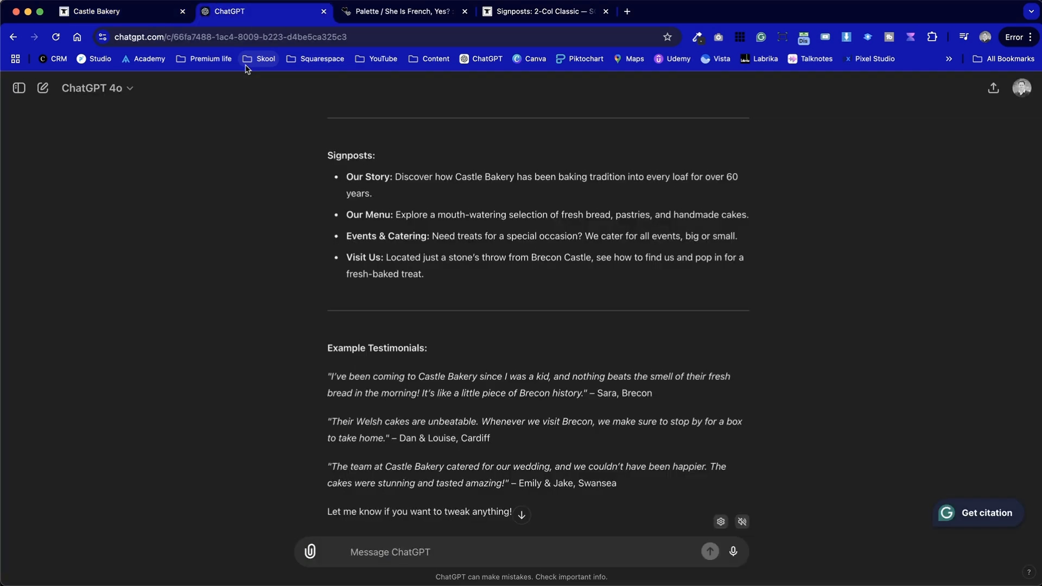
drag(388, 177, 348, 178)
key(super+c)
key(ctrl+shift+Tab)
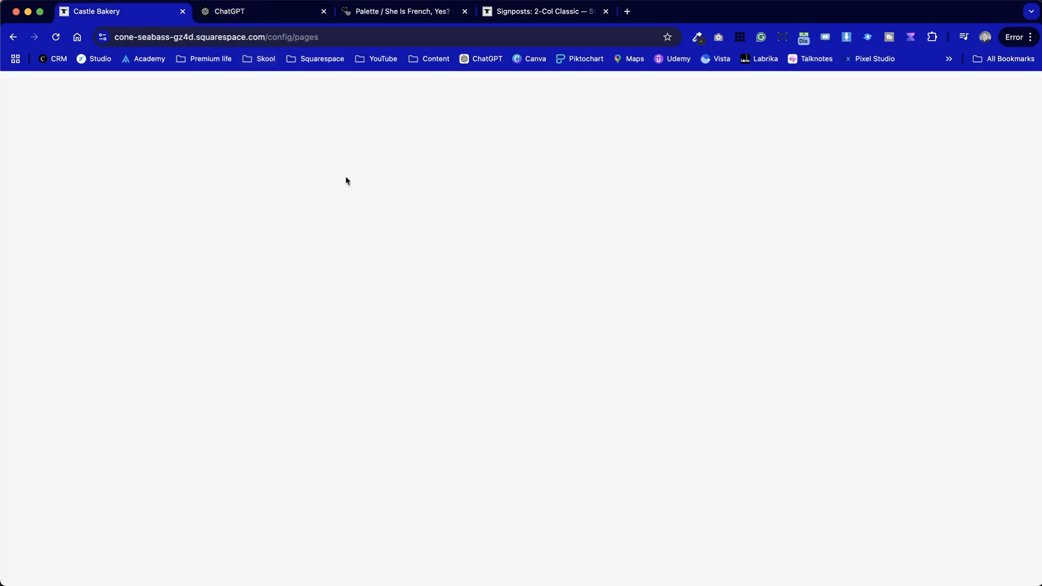
drag(274, 343, 159, 343)
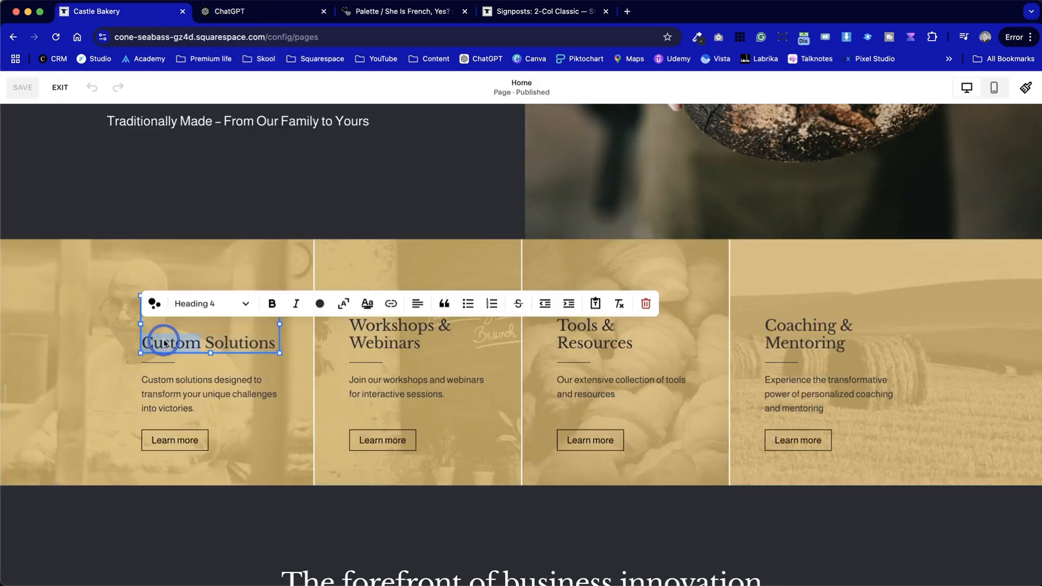
drag(155, 343, 307, 340)
key(super+v)
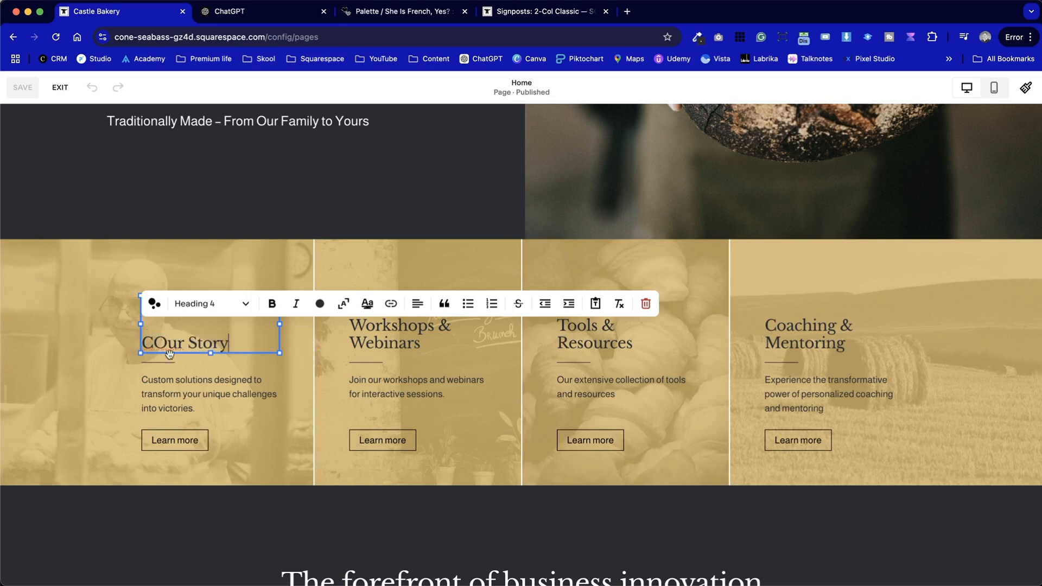
key(Escape)
double_click(153, 342)
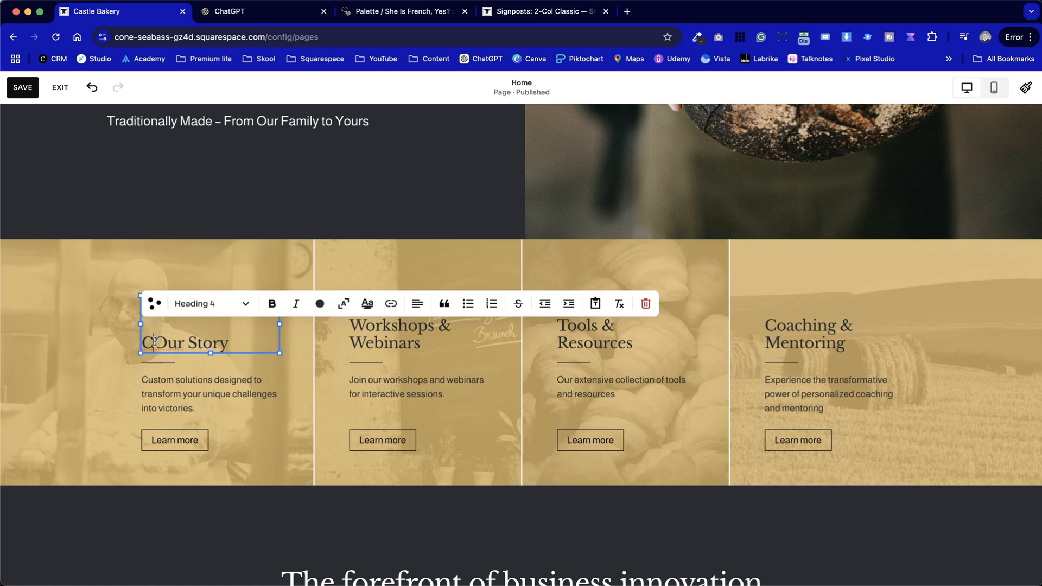
key(Escape)
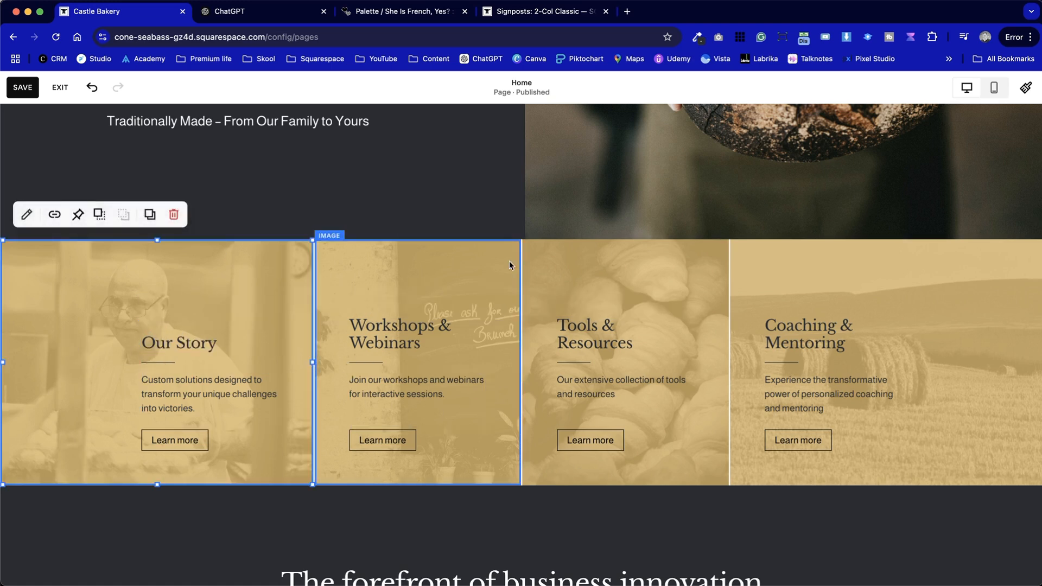
Copy "Our Menu" from the ChatGPT signposts and replace the Workshops & Webinars heading with it
key(ctrl+Tab)
drag(390, 216, 358, 215)
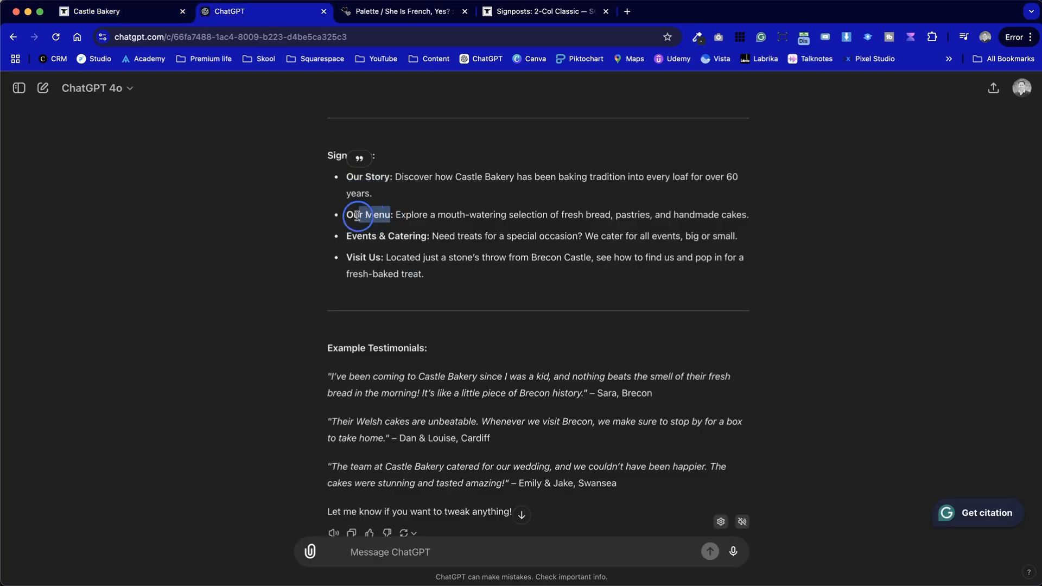
key(ctrl+shift+Tab)
click(414, 342)
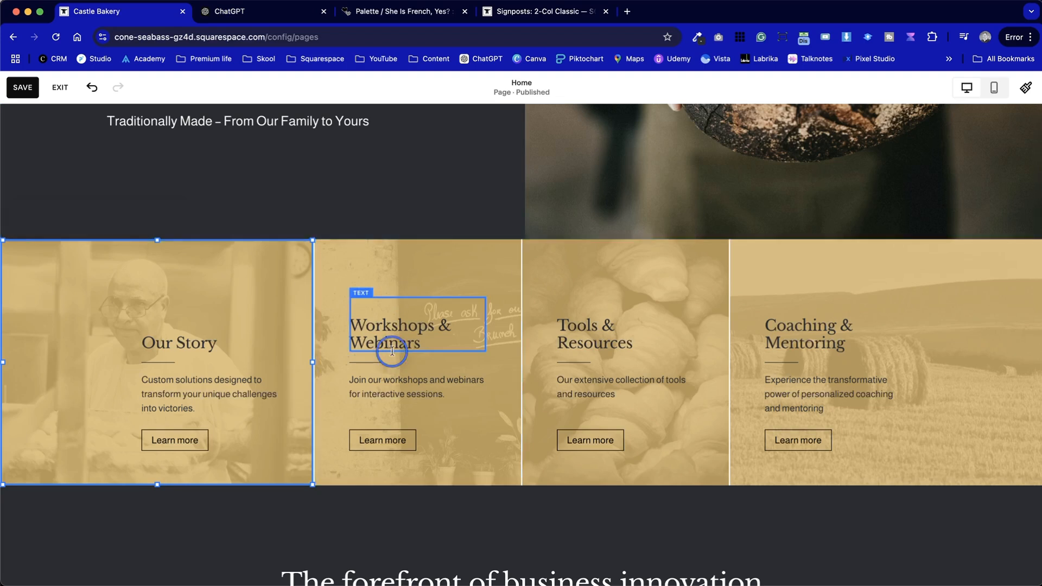
double_click(414, 343)
drag(378, 326, 437, 339)
key(ctrl+v)
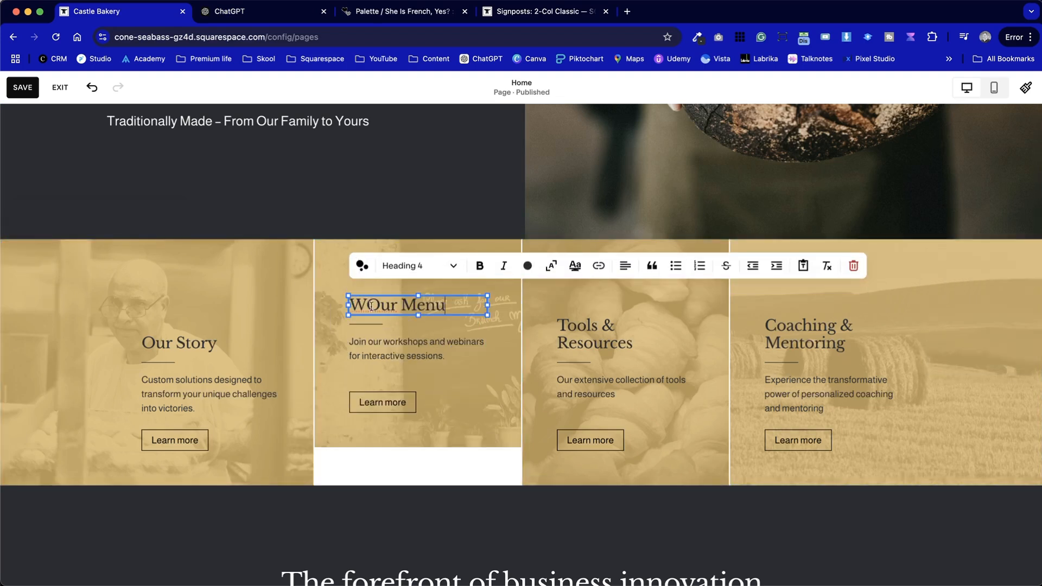
key(BackSpace)
Lower the Our Menu card's button, paragraph, line and heading level with the Our Story card, and stretch its image down to fill the card
scroll(407, 386, down, 2)
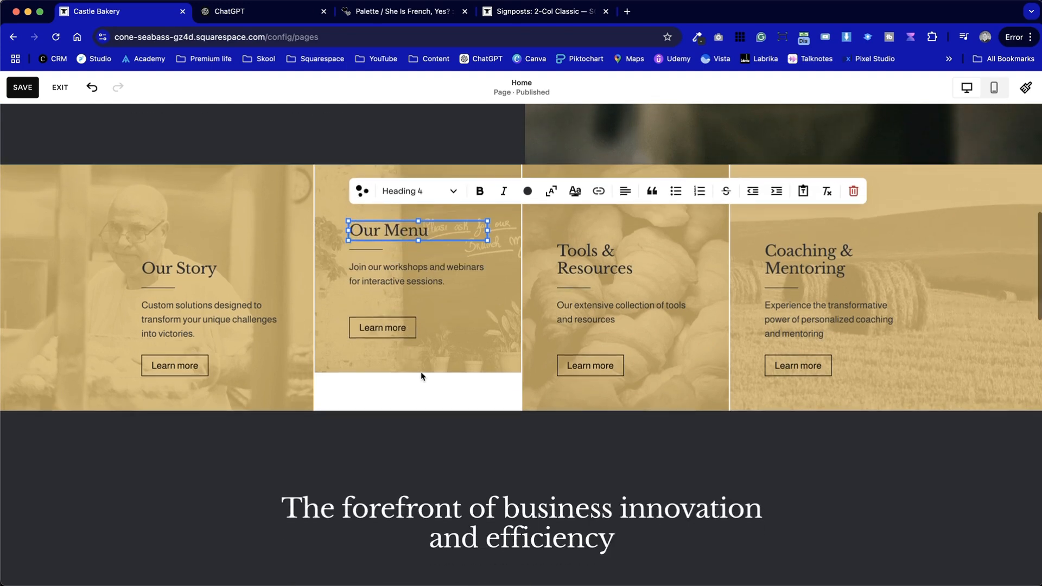
click(437, 388)
click(442, 365)
drag(407, 328, 407, 368)
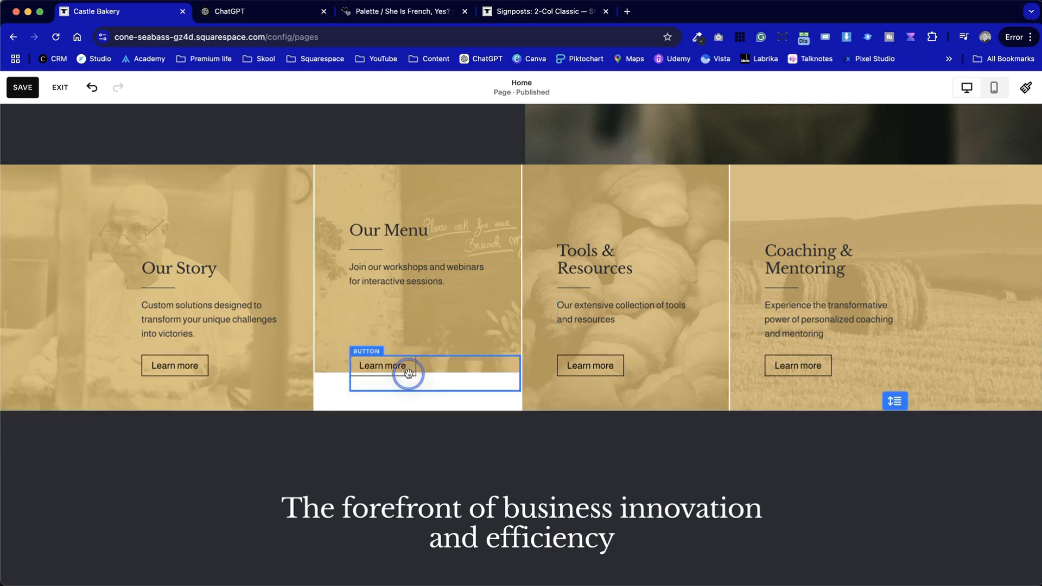
drag(407, 283, 404, 320)
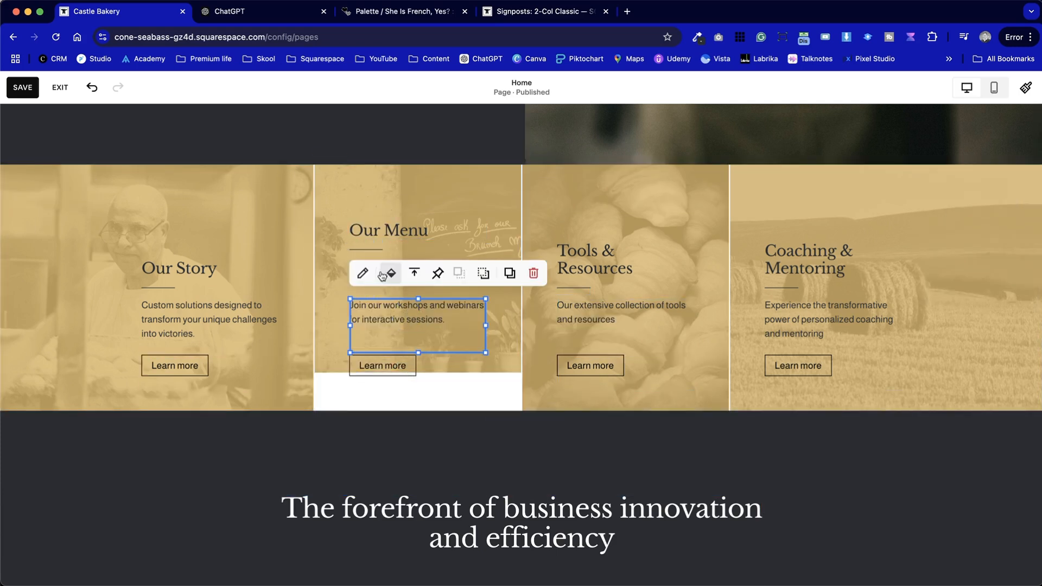
drag(368, 251, 367, 289)
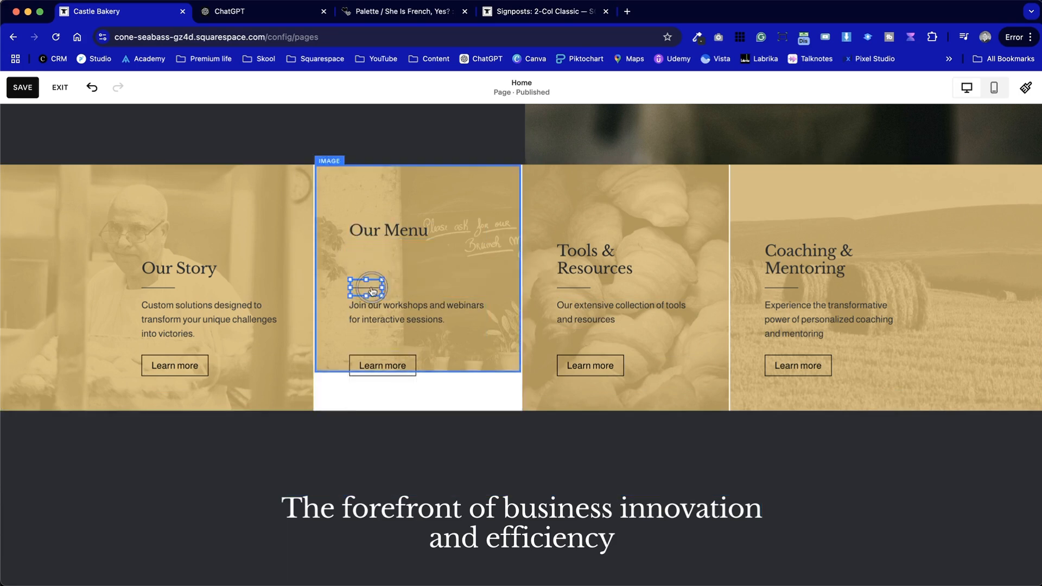
drag(379, 244, 378, 269)
click(408, 397)
click(446, 340)
drag(447, 385, 426, 413)
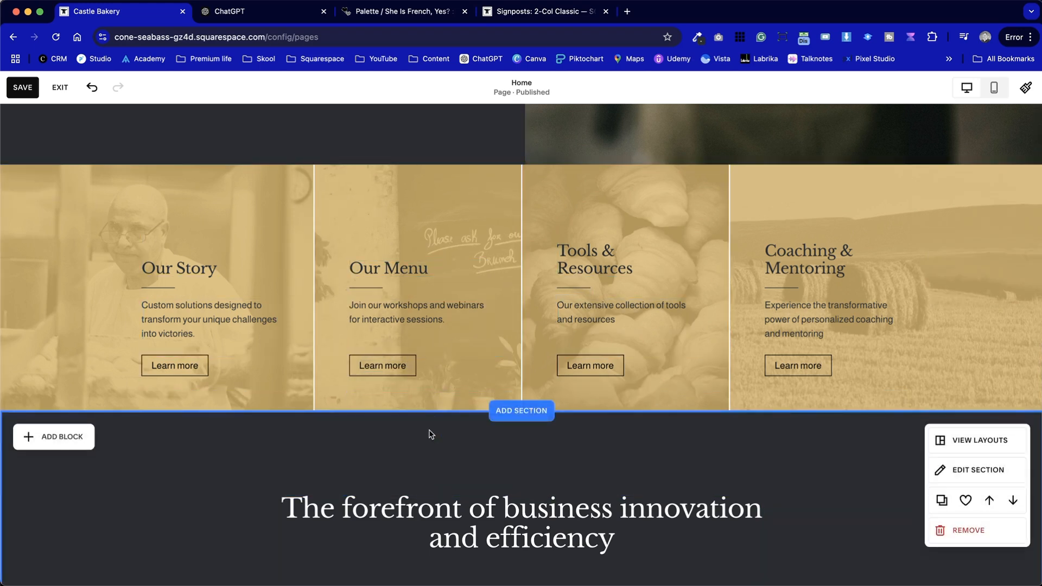
Copy "Events & Catering" from the ChatGPT signposts and replace the Tools & Resources heading with it, keeping the Heading 4 style
click(255, 11)
drag(426, 235, 344, 234)
key(super+c)
click(117, 11)
double_click(649, 265)
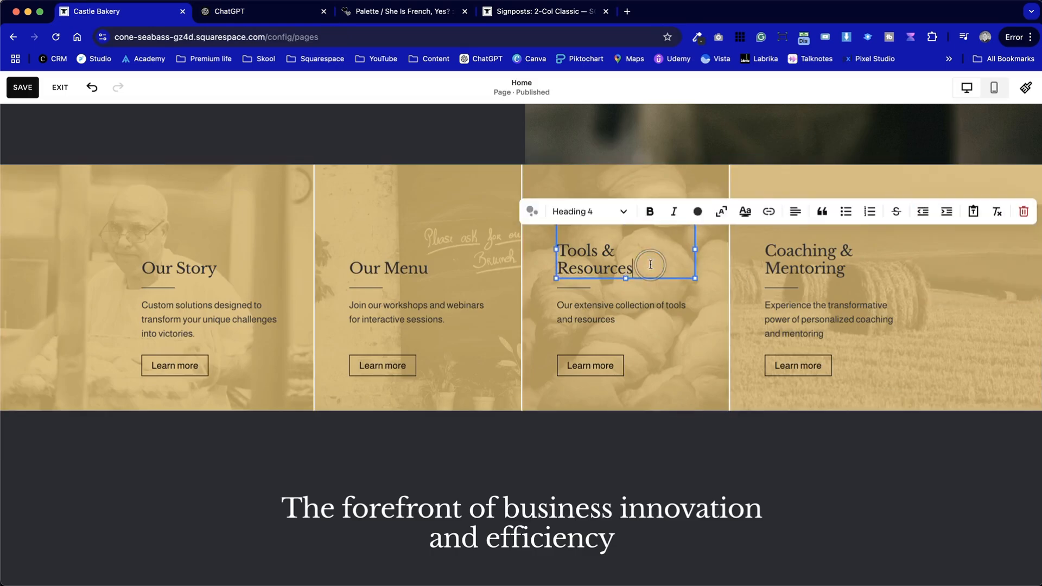
key(super+a)
key(super+v)
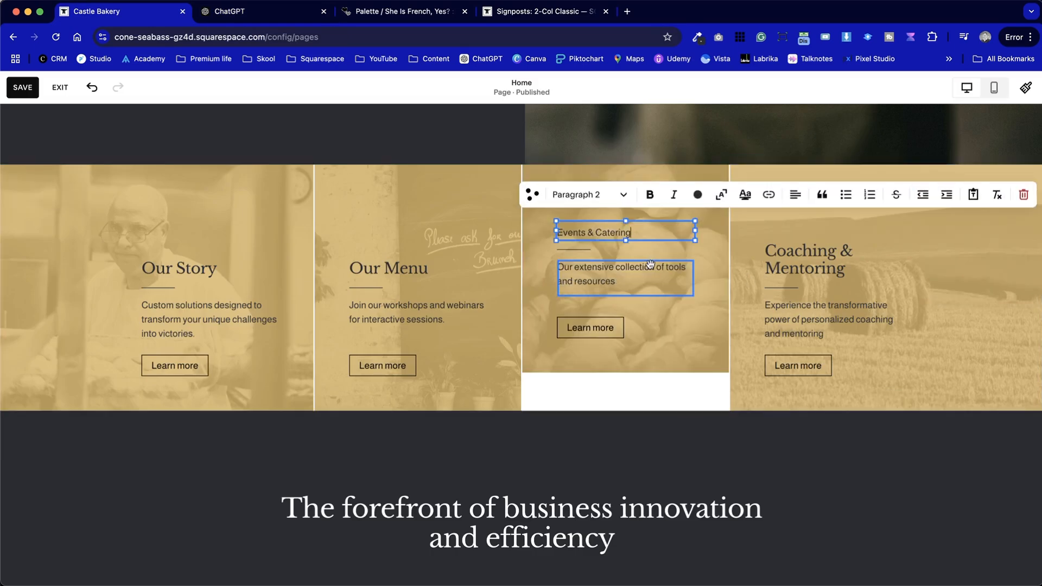
key(super+z)
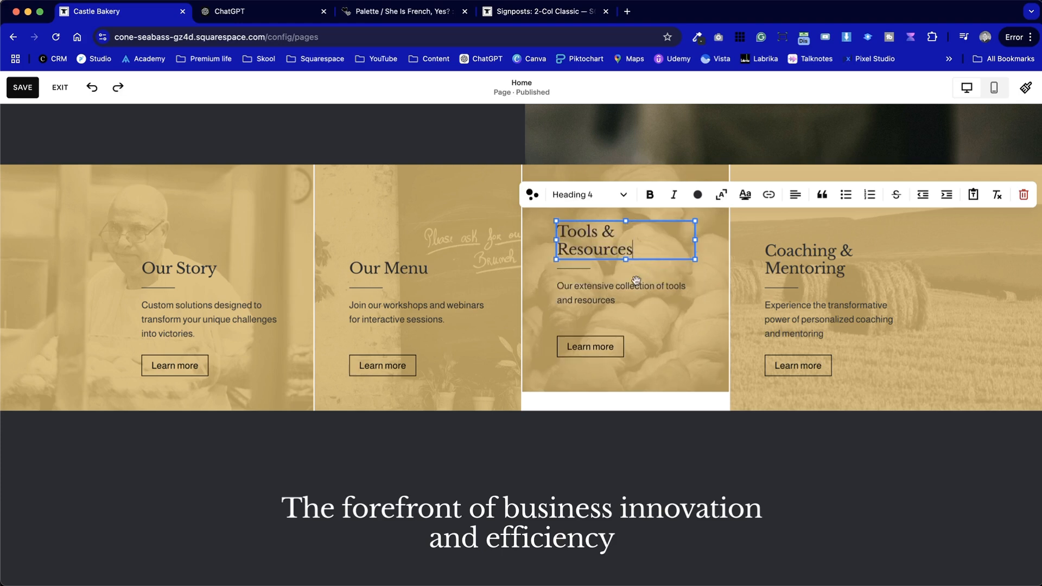
drag(570, 228, 642, 242)
key(super+v)
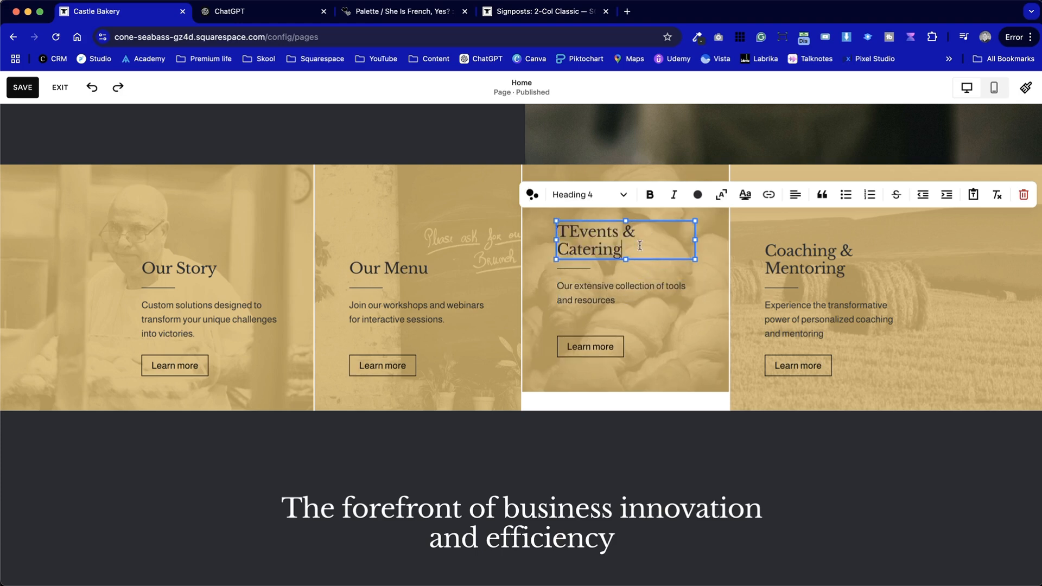
click(572, 229)
key(BackSpace)
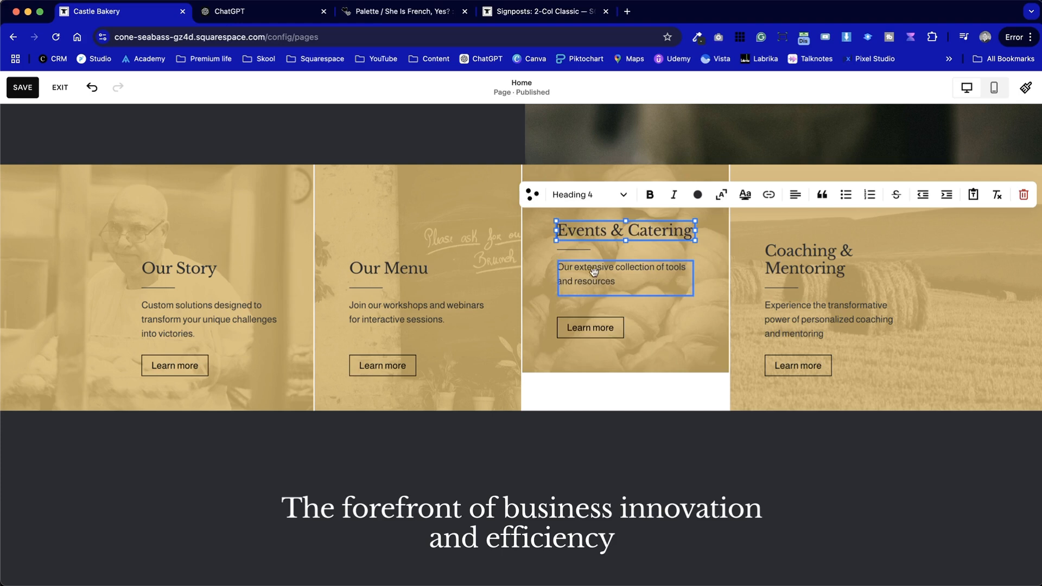
Move the Events & Catering card's blocks down together level with the Our Menu card, and extend its image up to the section's upper edge
click(636, 388)
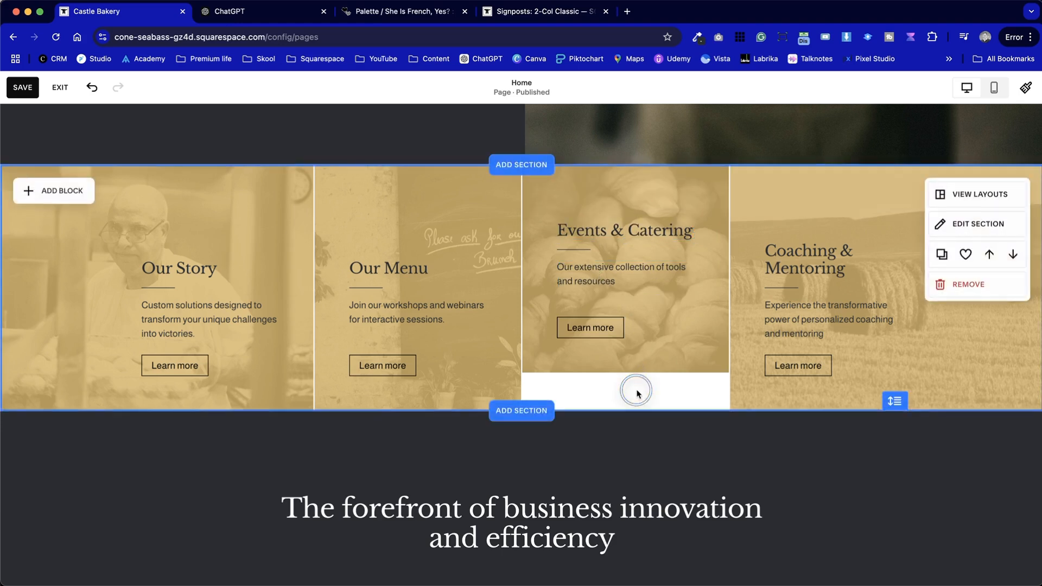
click(582, 239)
drag(582, 239, 555, 282)
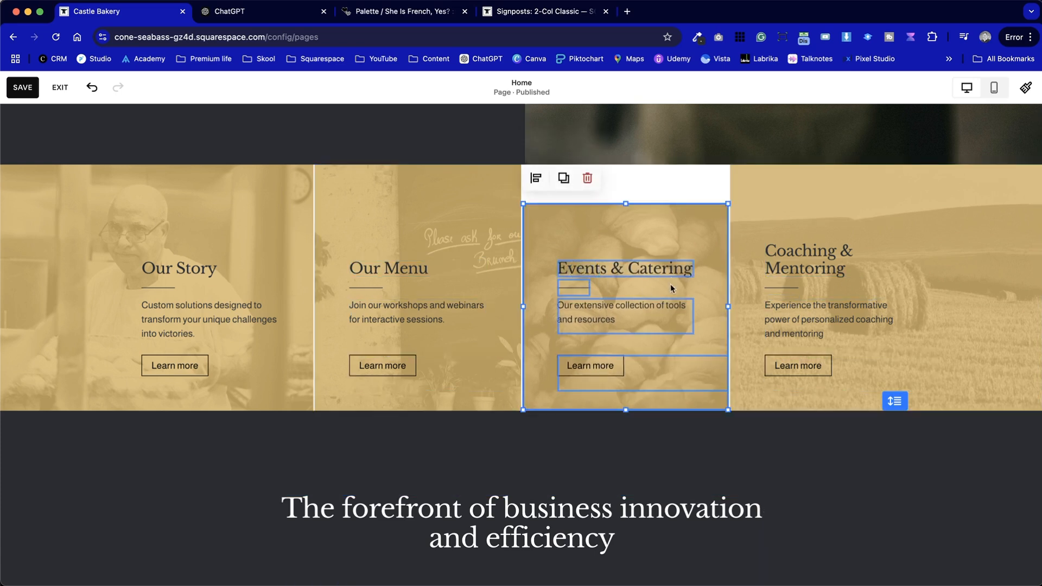
click(657, 191)
click(624, 223)
drag(626, 205, 627, 167)
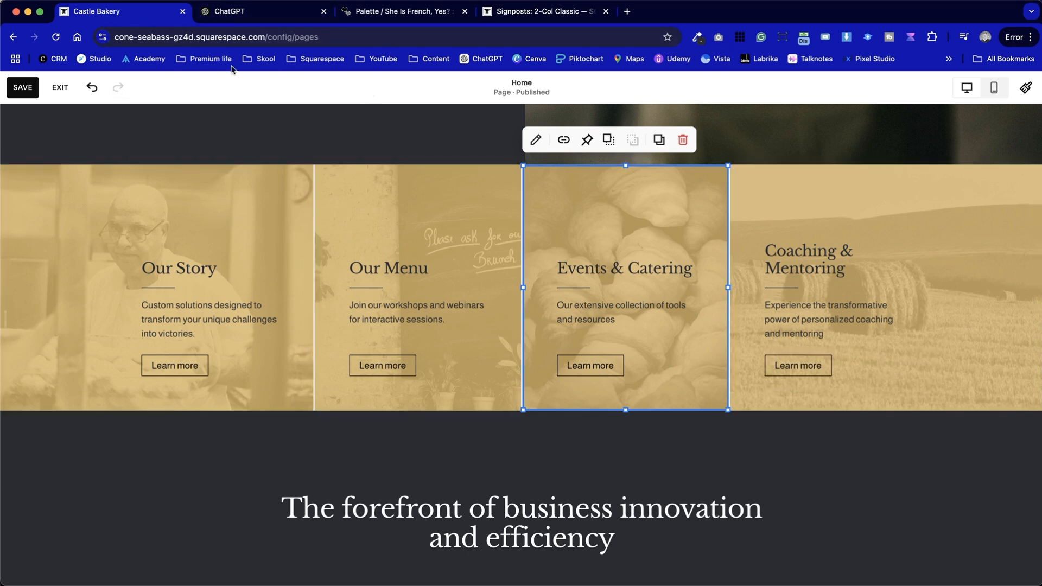
Copy "Visit Us" from the ChatGPT signposts and replace the Coaching & Mentoring heading with it
click(261, 12)
click(358, 253)
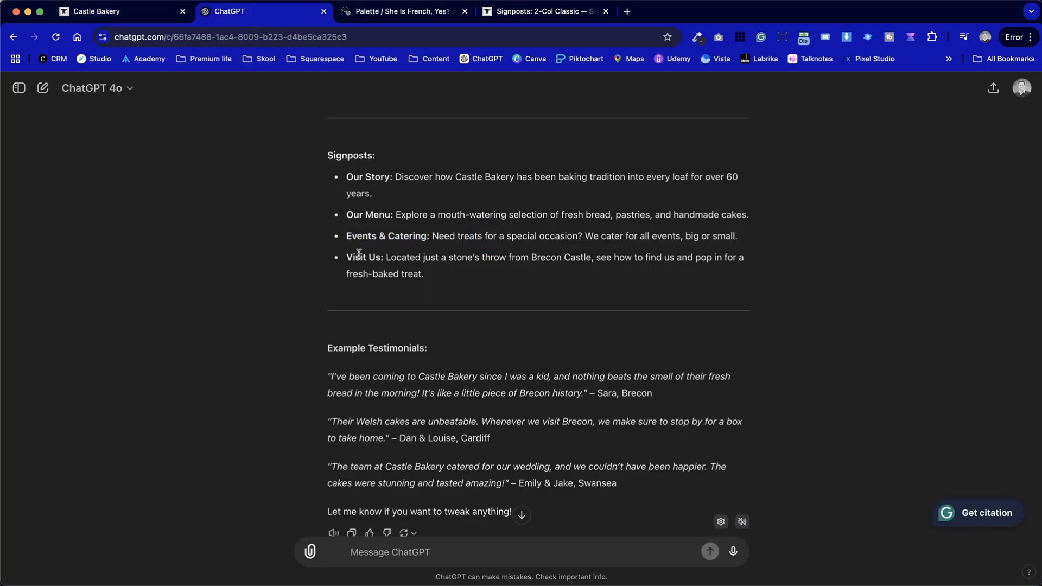
drag(379, 257, 349, 258)
key(ctrl+shift+Tab)
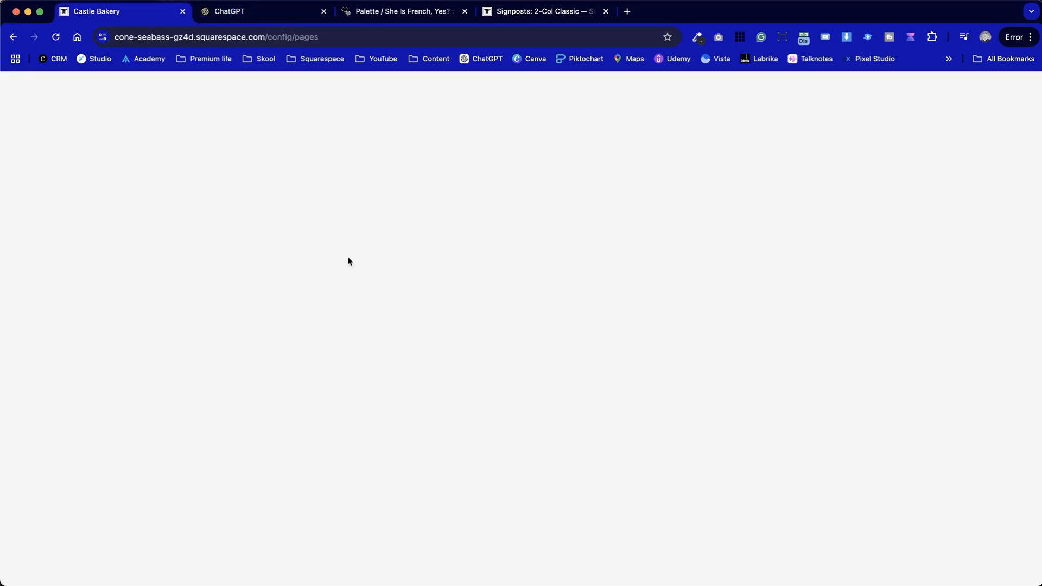
double_click(846, 259)
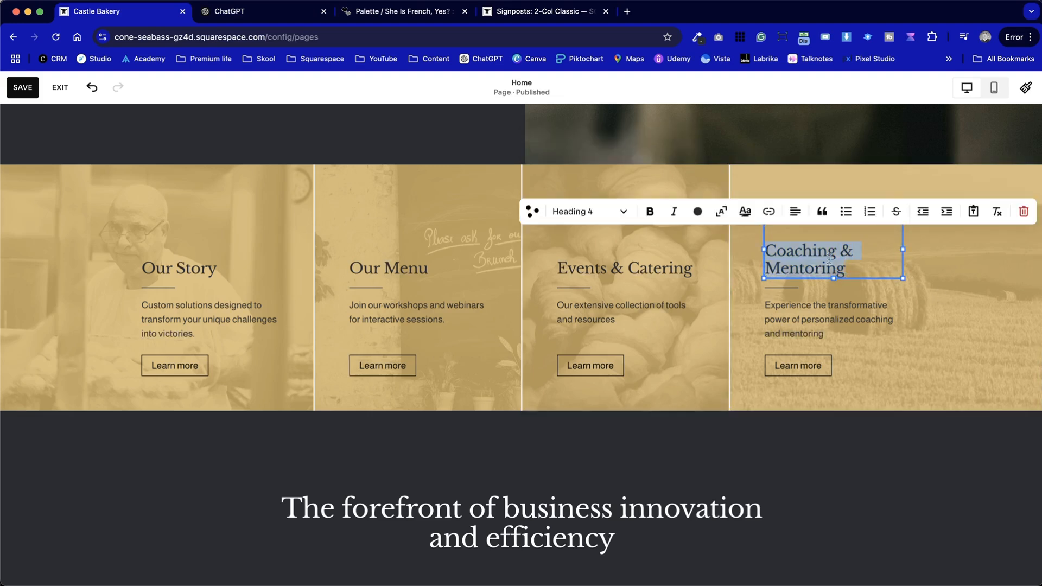
drag(810, 257, 845, 270)
key(ctrl+v)
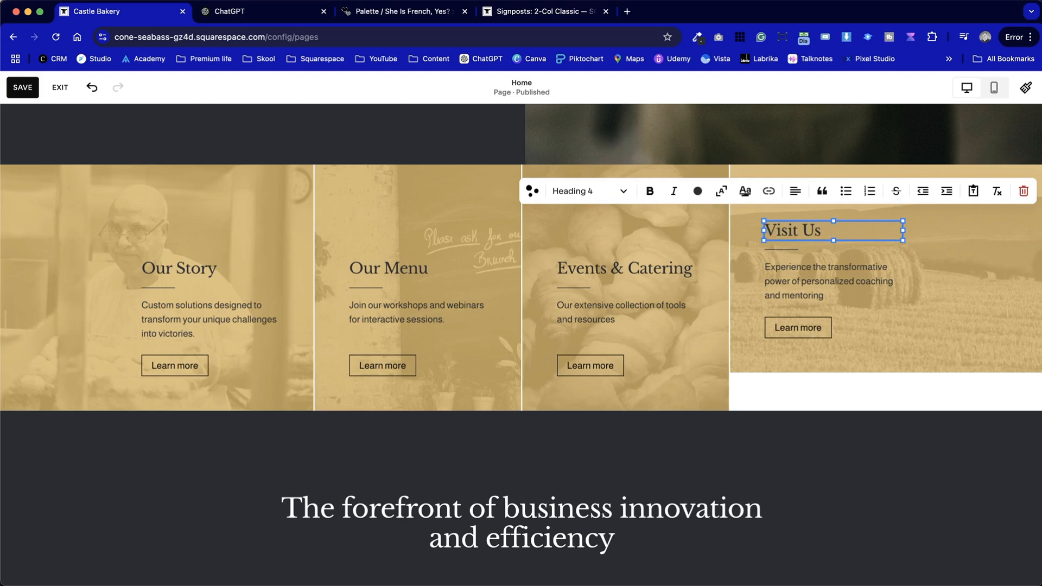
Replace the Our Story card's paragraph with the ChatGPT text "Discover how Castle Bakery has been baking tradition into every loaf for over 60 years."
click(264, 8)
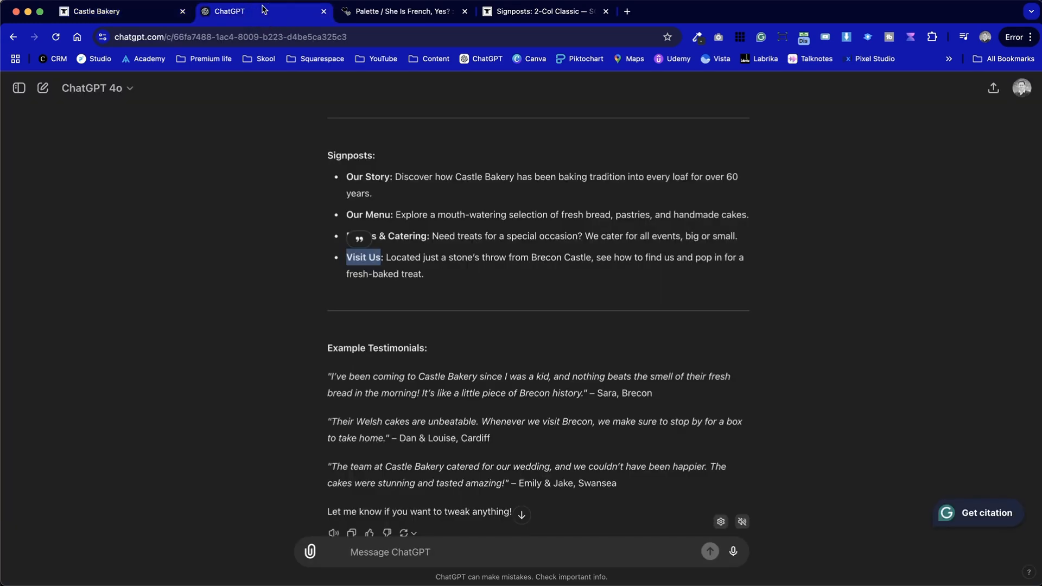
scroll(444, 229, up, 2)
drag(409, 265, 395, 247)
key(ctrl+shift+Tab)
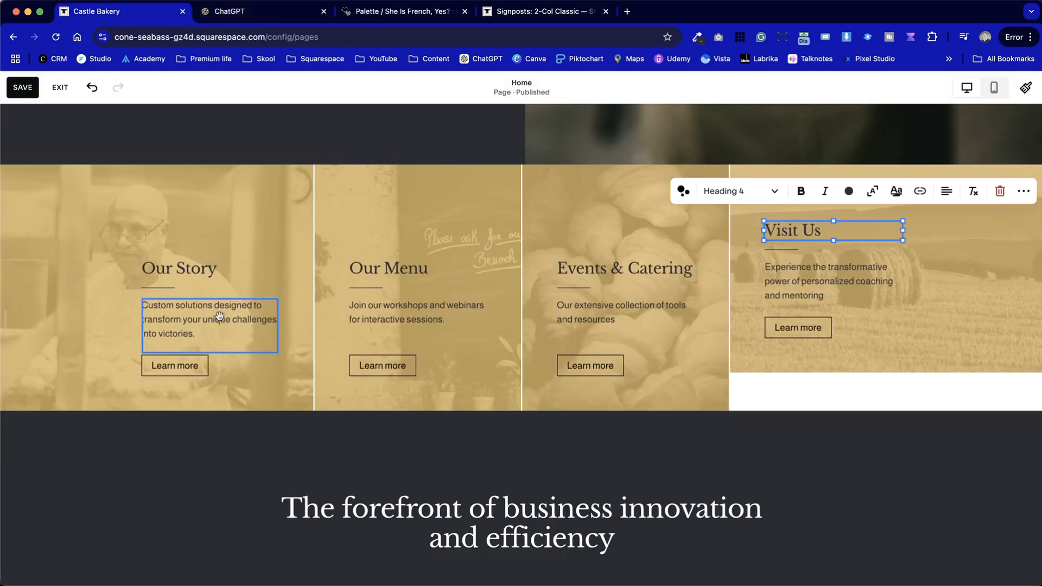
click(217, 316)
click(147, 302)
click(148, 304)
click(147, 304)
key(super+v)
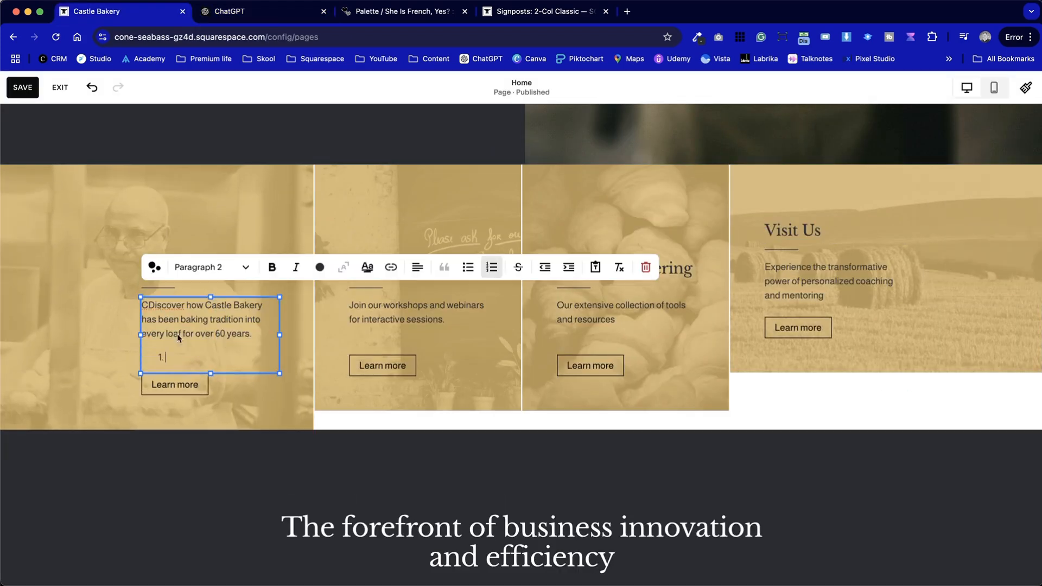
Replace the Our Menu card's paragraph with ChatGPT's "Explore a mouth-watering selection of fresh bread, pastries, and handmade cakes."
key(ctrl+Tab)
drag(397, 286, 735, 284)
key(ctrl+shift+Tab)
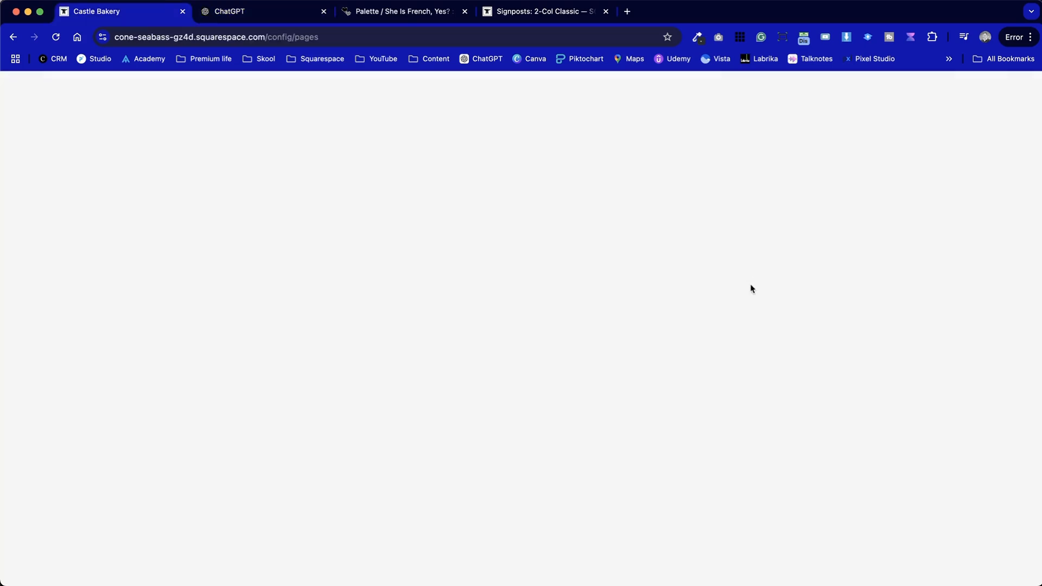
double_click(442, 321)
drag(443, 320, 359, 307)
key(super+v)
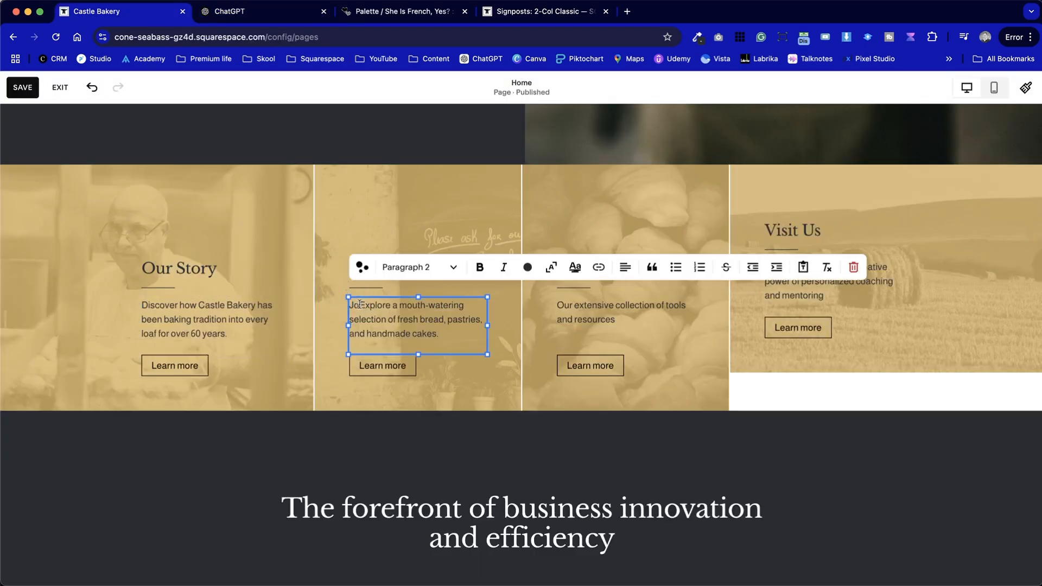
Replace the Events & Catering card's paragraph with ChatGPT's "Need treats for a special occasion? We cater for all events, big or small"
key(ctrl+Tab)
drag(433, 307, 731, 310)
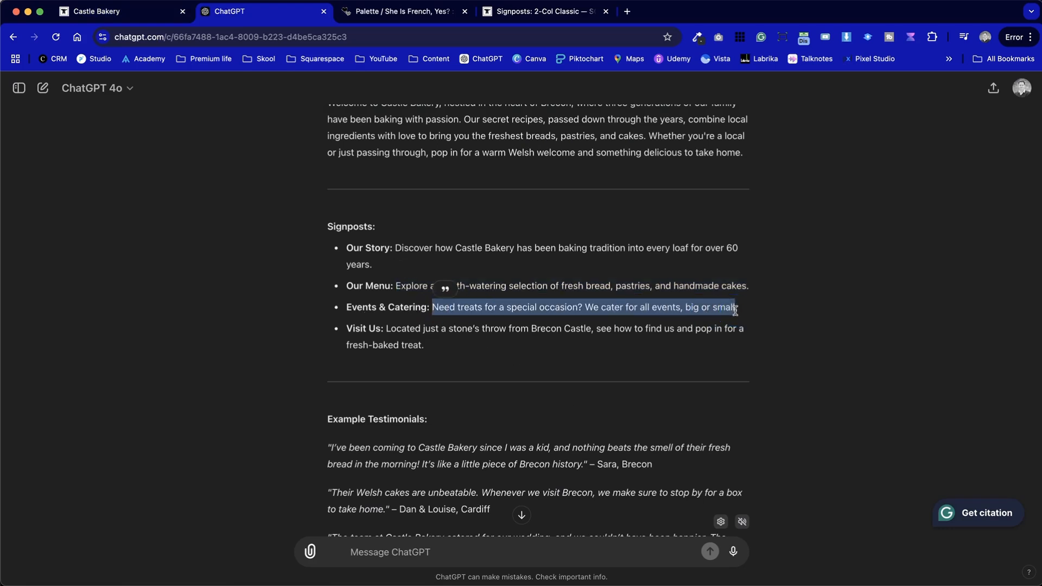
key(ctrl+shift+Tab)
double_click(611, 320)
drag(615, 320, 580, 310)
key(super+z)
triple_click(627, 316)
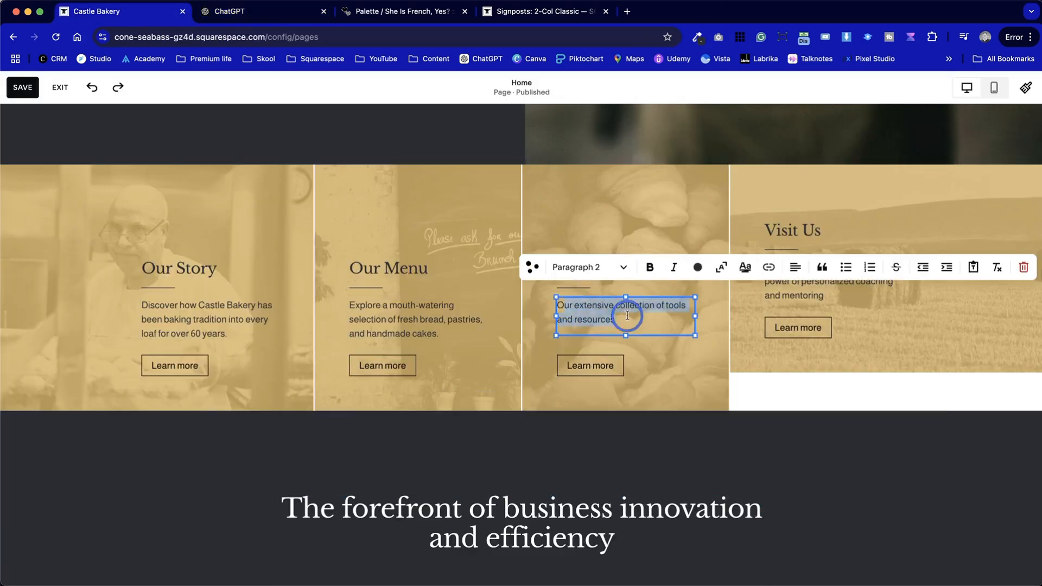
key(super+v)
click(567, 307)
Raise the Events & Catering card's button level with the neighbouring buttons and shorten its image to match the neighbouring cards
click(610, 386)
drag(610, 385, 605, 367)
click(622, 414)
drag(626, 428, 627, 407)
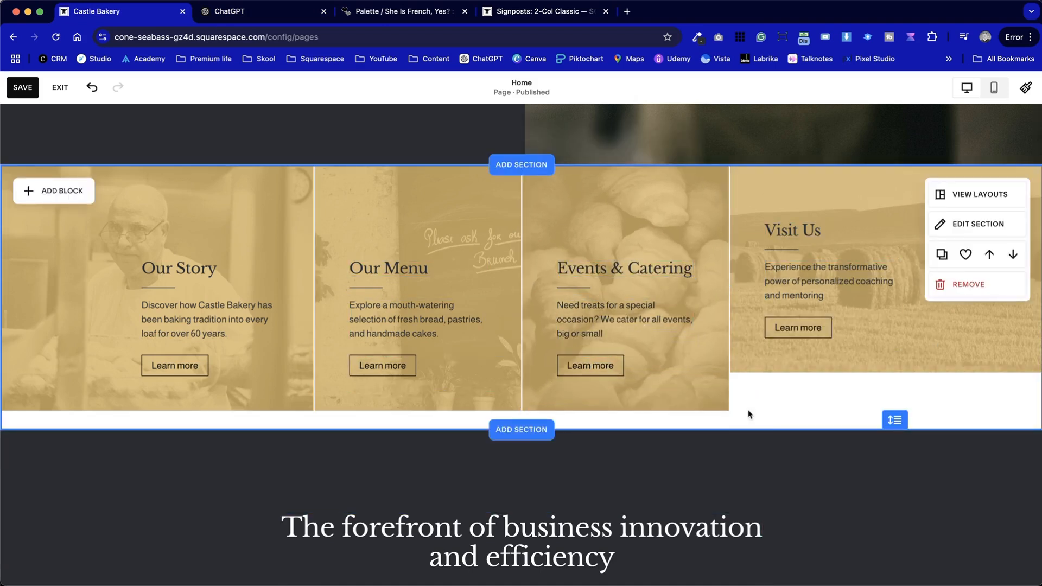
Replace the Visit Us card's paragraph with ChatGPT's text beginning "Located just a stone's throw from Brecon Castle"
key(ctrl+Tab)
drag(424, 345, 385, 331)
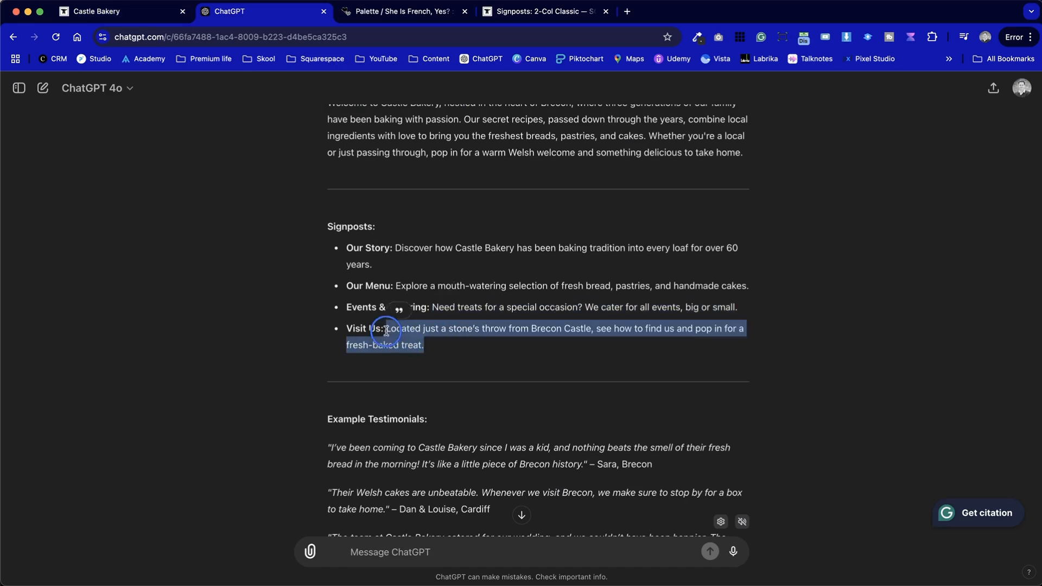
key(super+c)
key(ctrl+shift+Tab)
double_click(796, 289)
drag(775, 268, 841, 304)
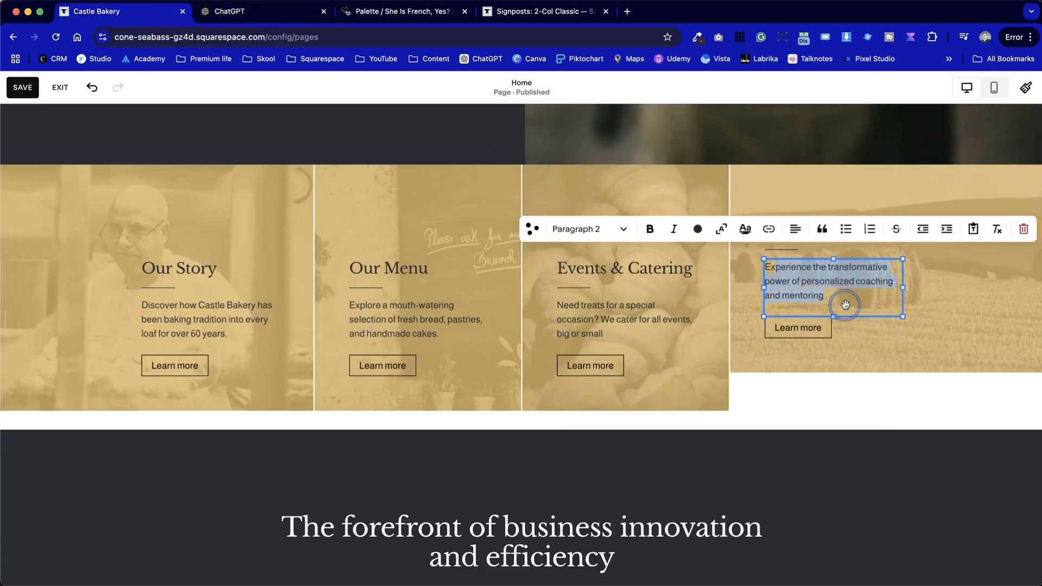
key(super+v)
key(BackSpace)
Move the Visit Us card's blocks down level with the other cards, extend its image to the section's upper edge, and save the page
click(879, 374)
drag(828, 405, 795, 263)
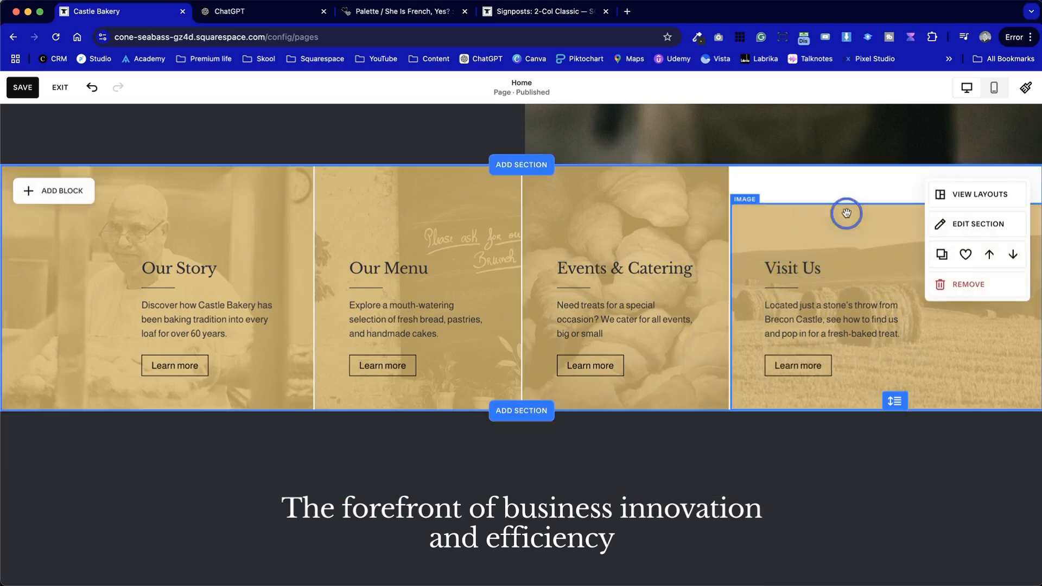
click(710, 231)
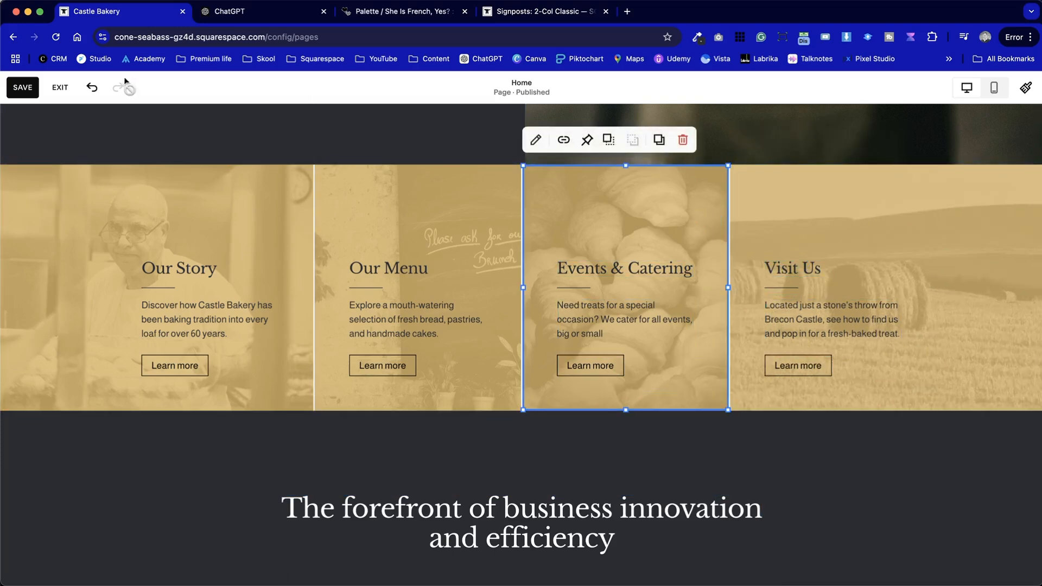
click(24, 88)
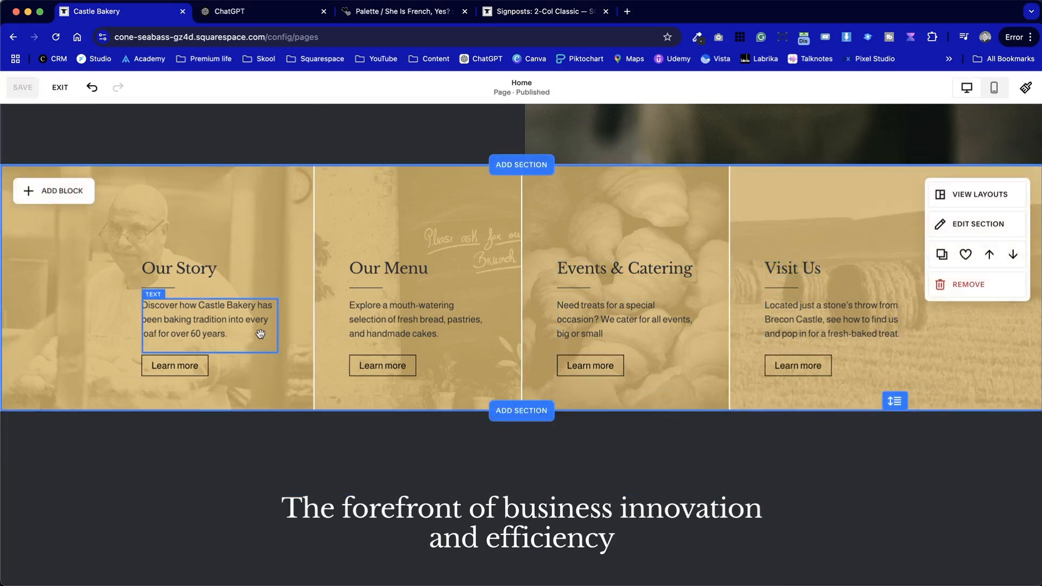
Copy "Welcome to Castle Bakery, nestled in the heart of Brecon," from ChatGPT's intro paragraph and return to the Squarespace page
scroll(262, 338, down, 2)
scroll(262, 338, down, 4)
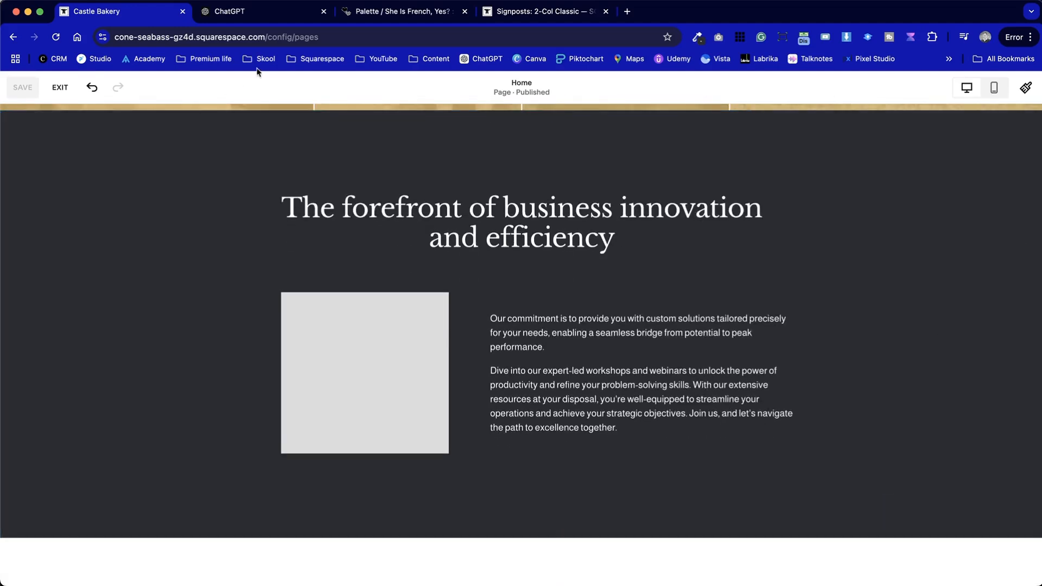
click(278, 16)
scroll(391, 320, down, 2)
scroll(391, 321, up, 6)
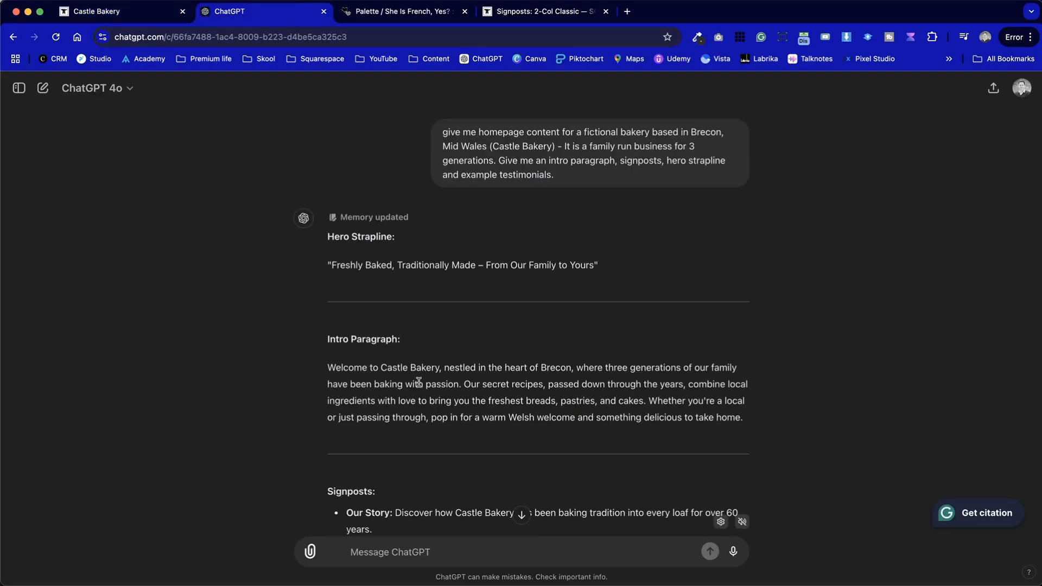
drag(310, 382, 325, 373)
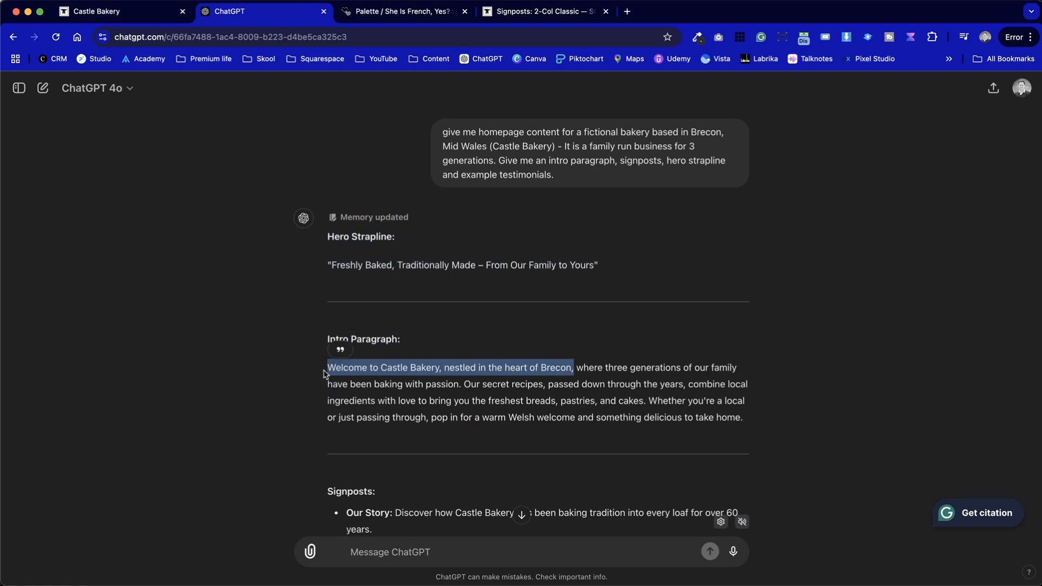
key(ctrl+shift+Tab)
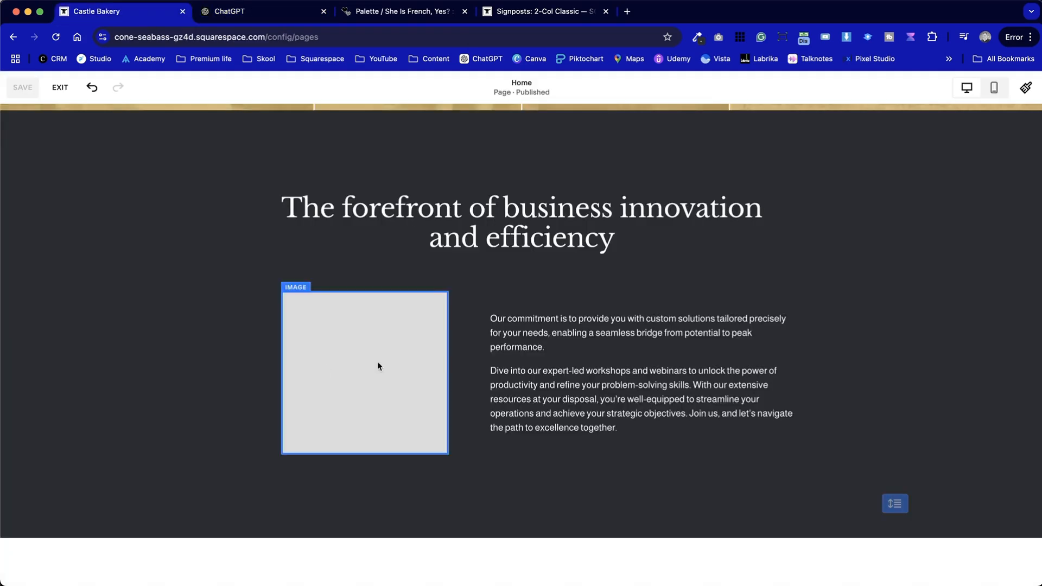
Replace the heading "The forefront of business innovation and efficiency" with the copied "Welcome to Castle Bakery, nestled in the heart of Brecon,"
double_click(561, 223)
click(592, 240)
drag(612, 241, 298, 209)
key(ctrl+v)
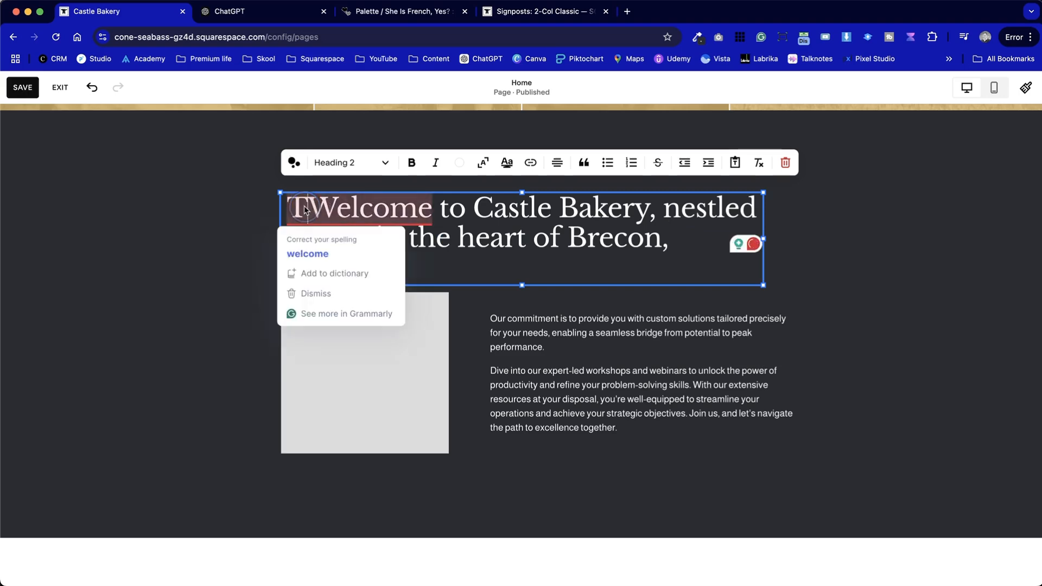
click(306, 211)
key(BackSpace)
click(217, 243)
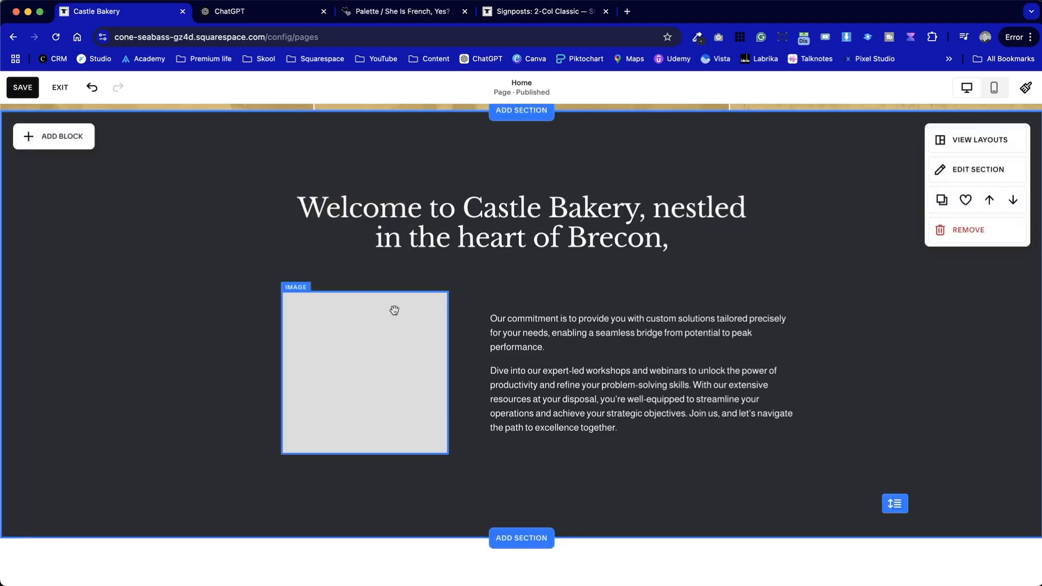
Cut "nestled in the heart of Brecon," from the welcome heading and open the body text beside the placeholder image for editing
click(693, 236)
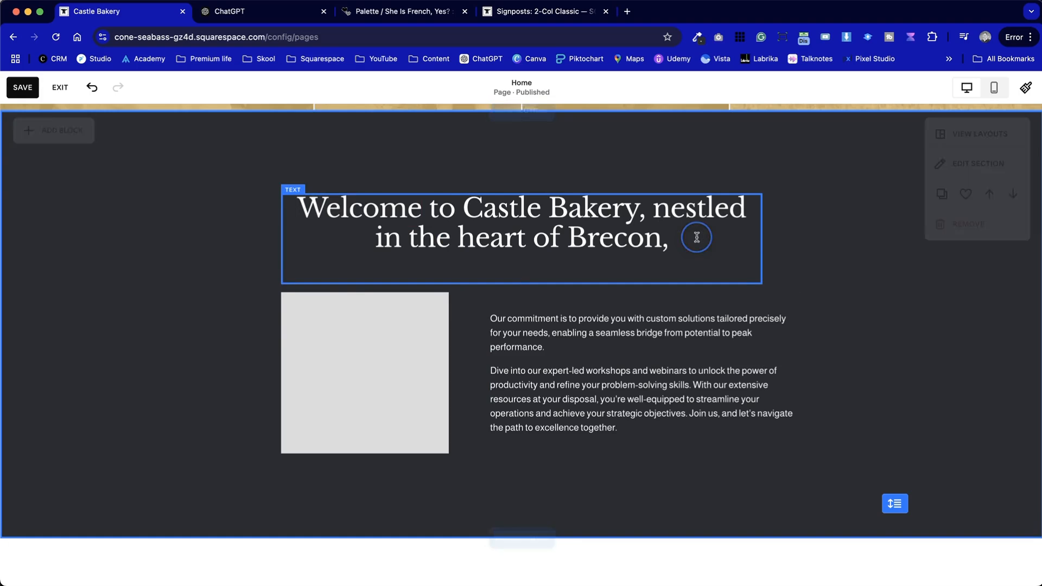
drag(656, 209, 686, 246)
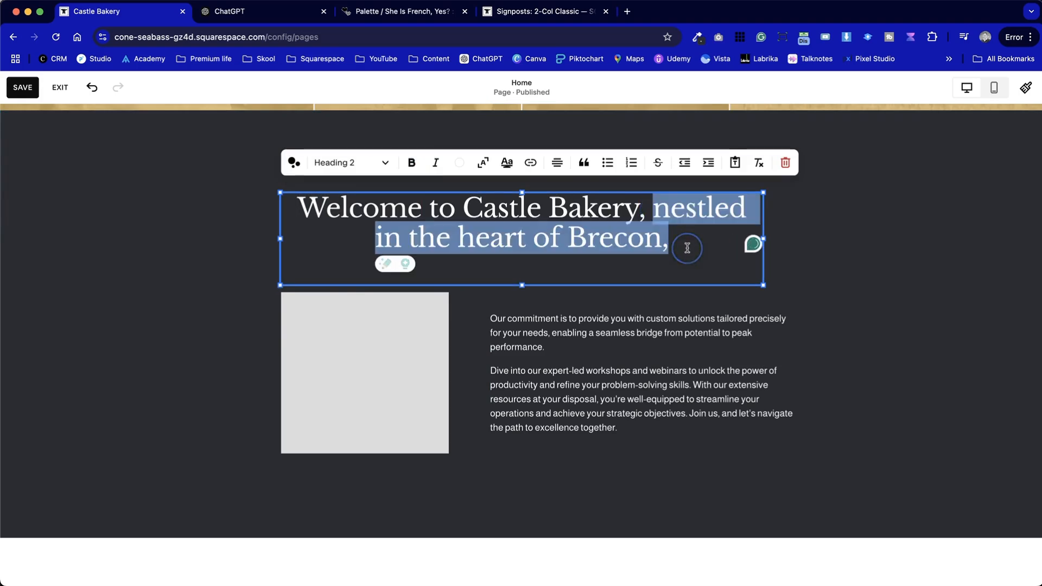
key(BackSpace)
click(521, 321)
double_click(568, 337)
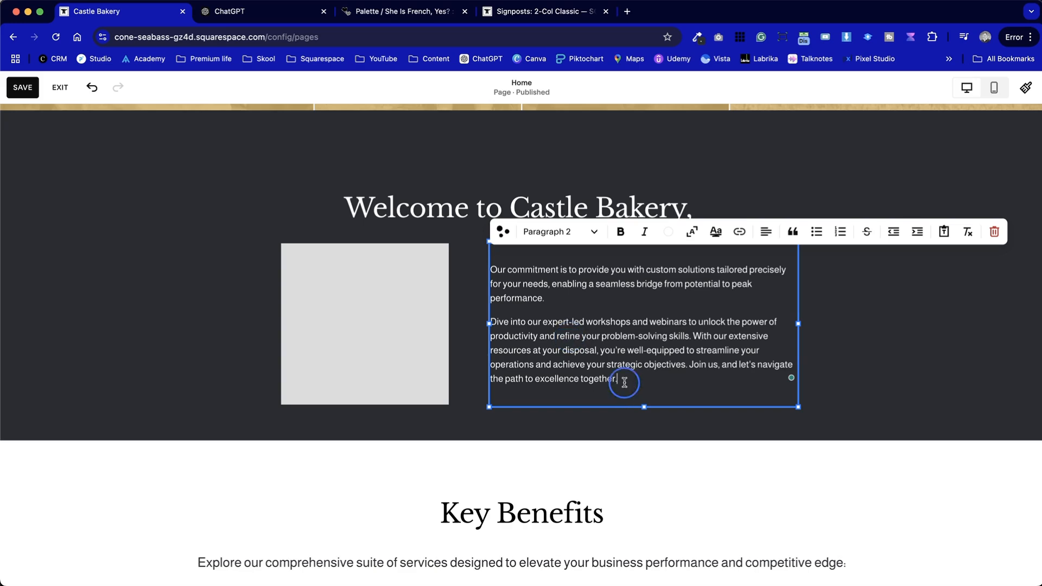
drag(629, 382, 487, 271)
key(ctrl+v)
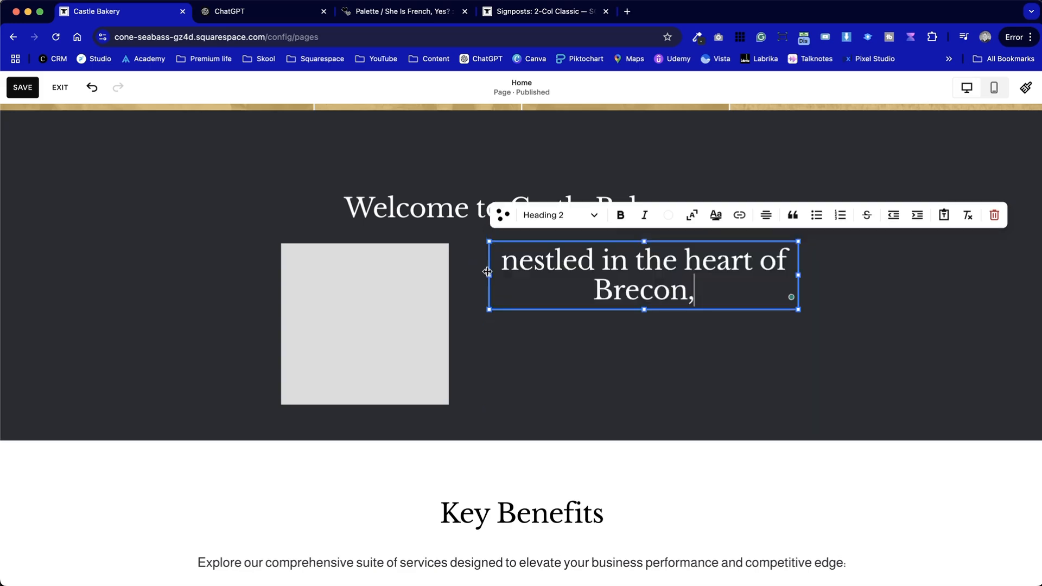
key(super+a)
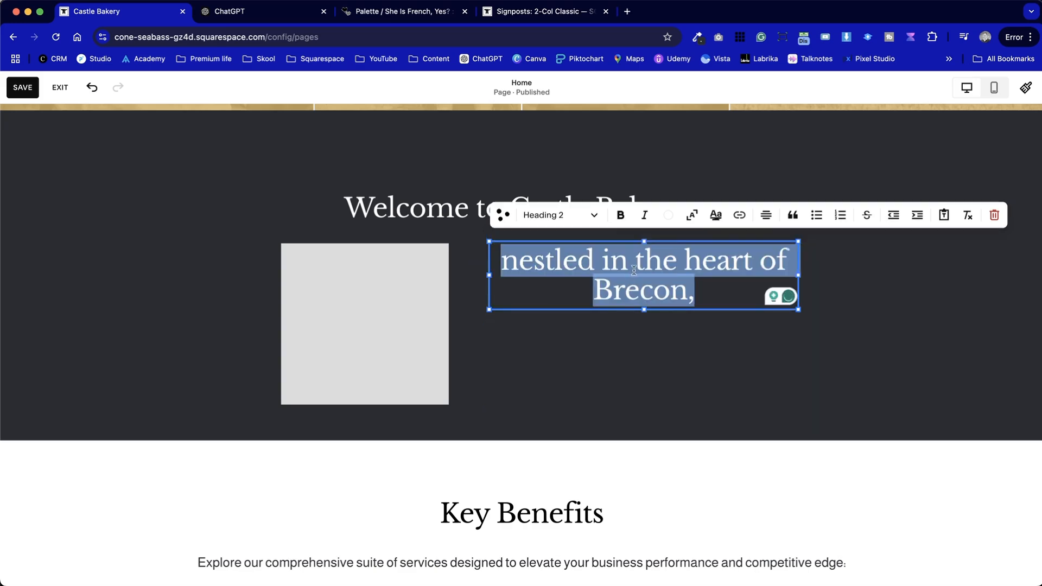
key(super+z)
Replace the body text with "Nestled in the heart of Brecon," in Paragraph 2 style, followed by the rest of ChatGPT's intro paragraph
drag(498, 261, 663, 366)
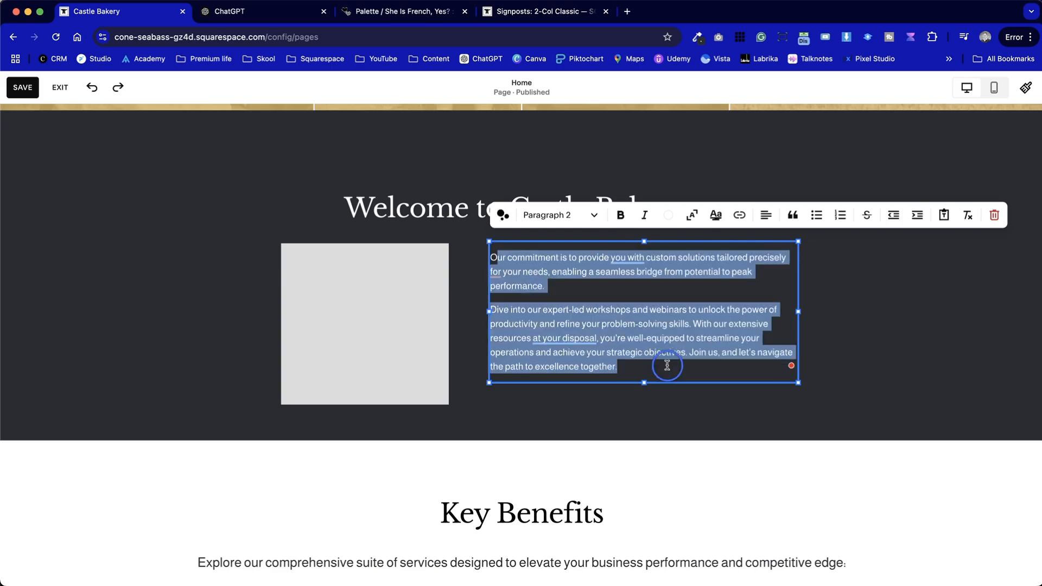
key(super+v)
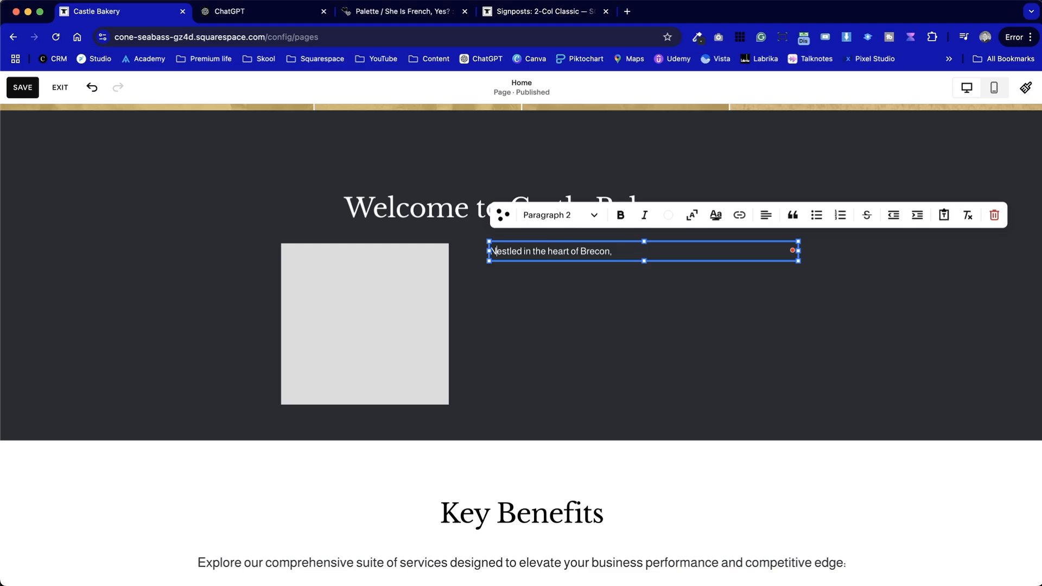
key(ctrl+Tab)
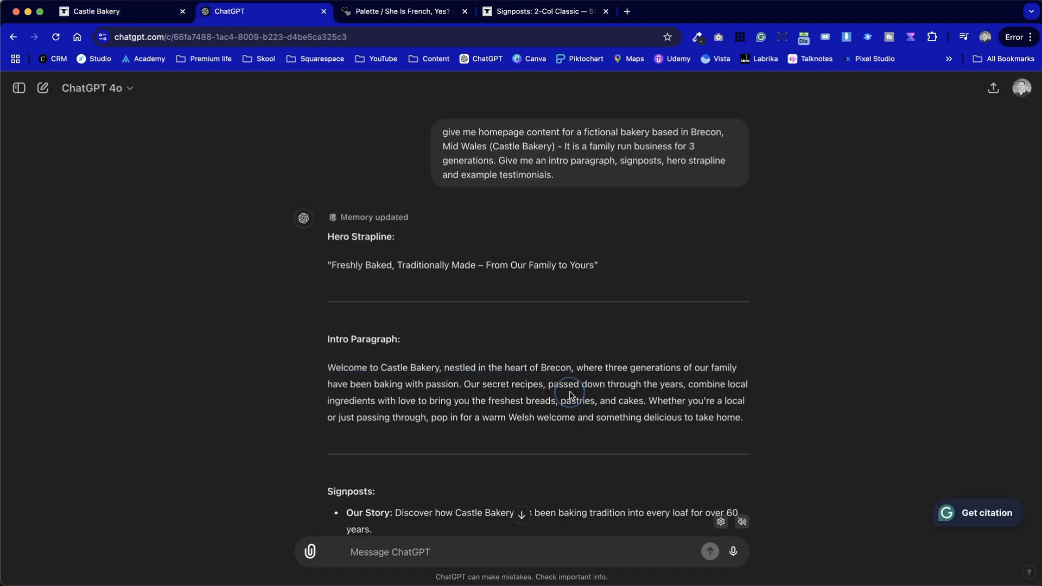
drag(579, 369, 756, 417)
key(ctrl+shift+Tab)
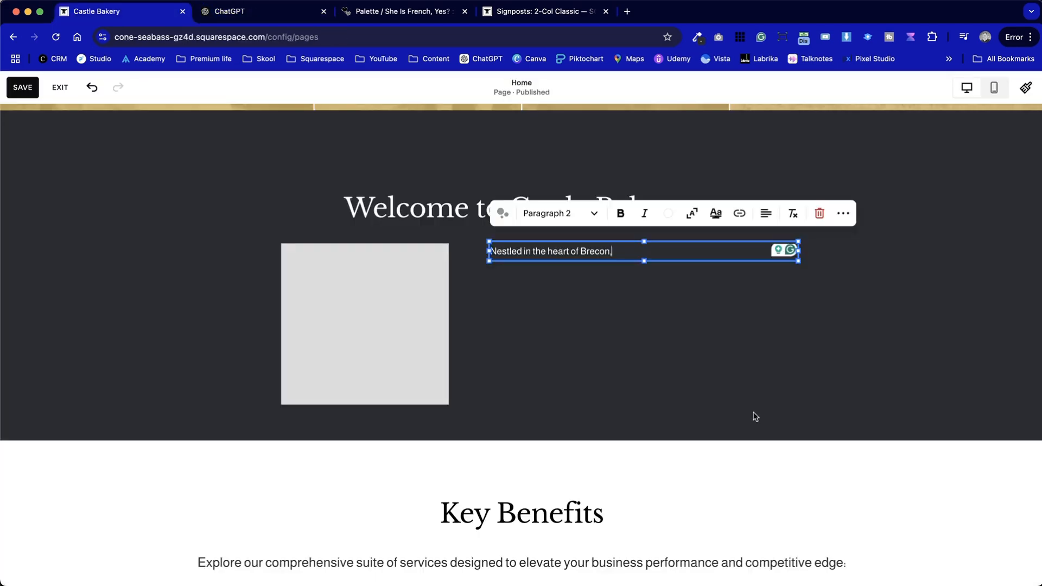
key(super+v)
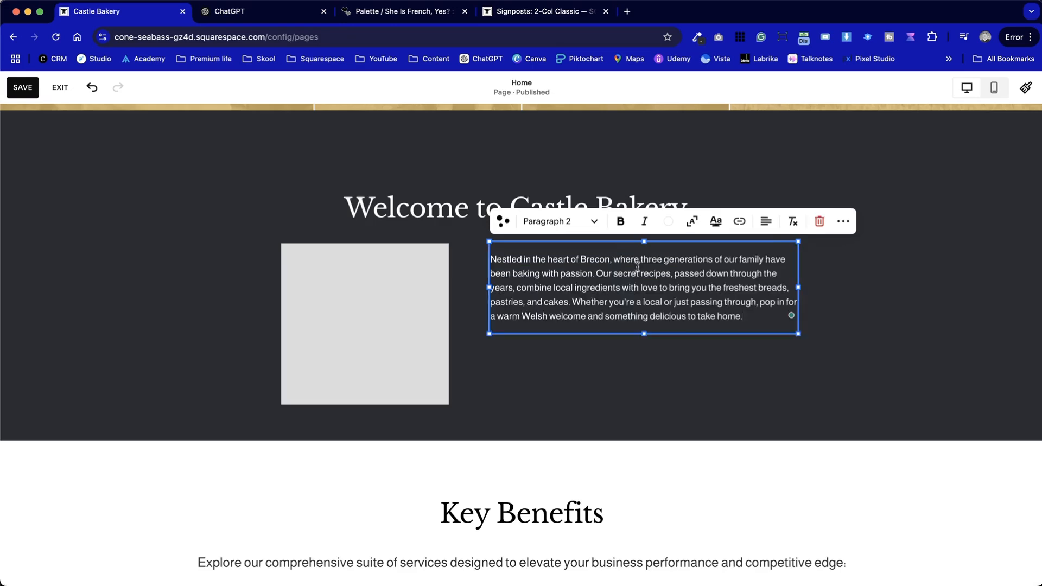
click(844, 338)
Change the opening of the welcome section's body text to "We are nestled"
click(661, 301)
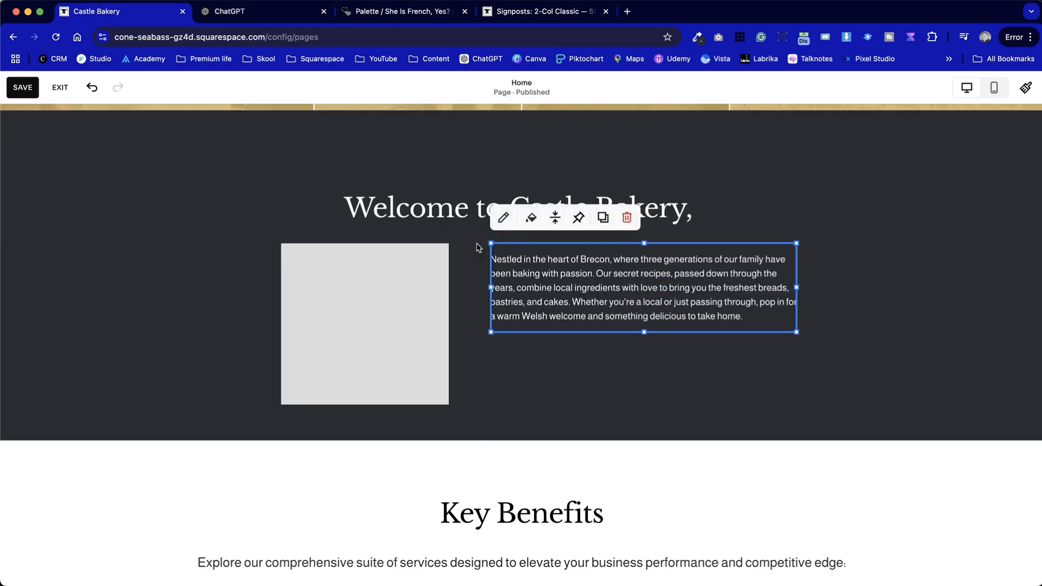
click(498, 259)
key(BackSpace)
text(We are n)
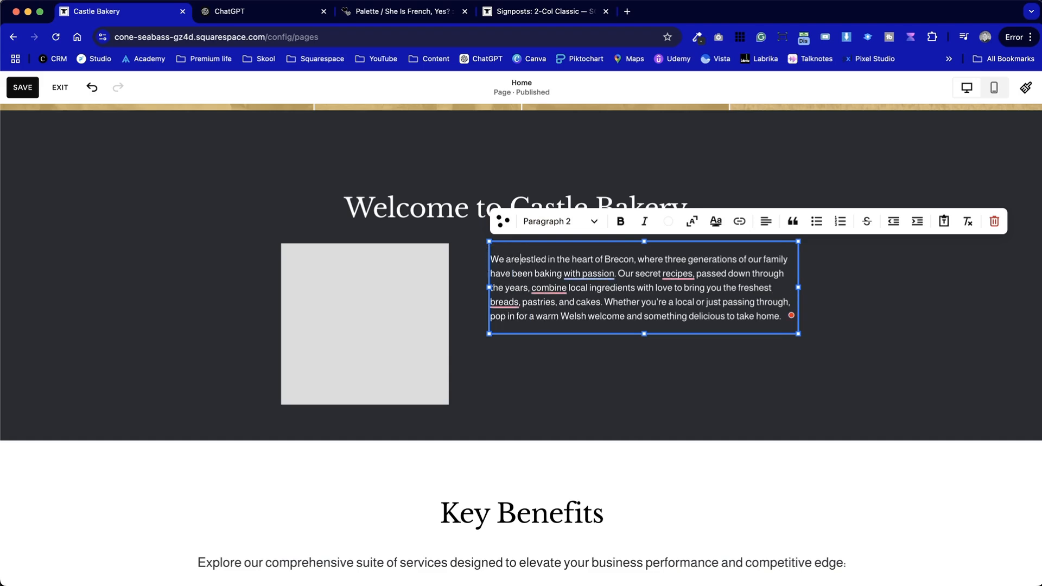
Split the body text before "Our secret recipes" and set its opening sentence to Paragraph 1
click(618, 274)
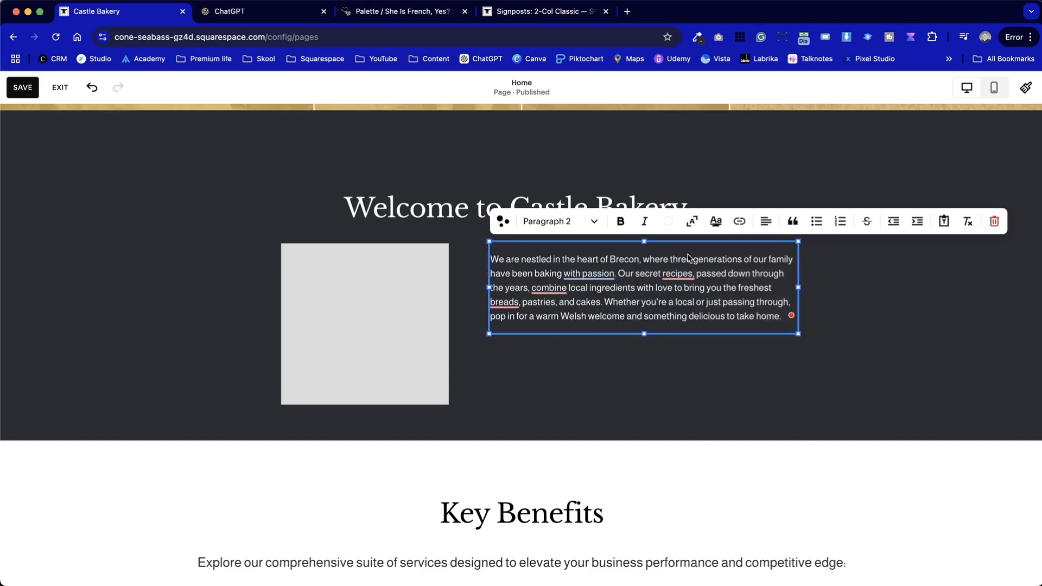
key(Return)
click(549, 223)
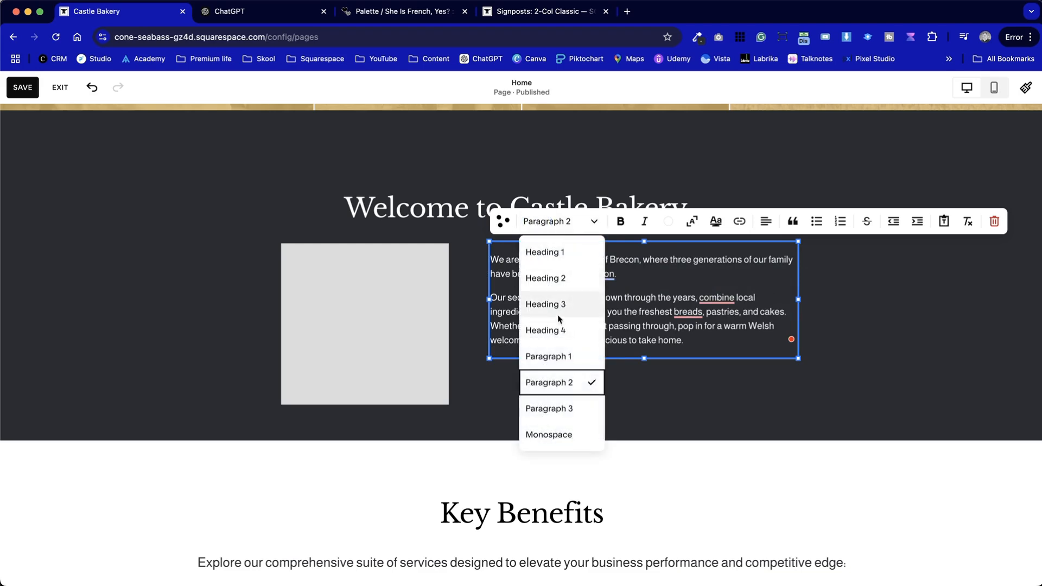
click(559, 355)
click(1007, 409)
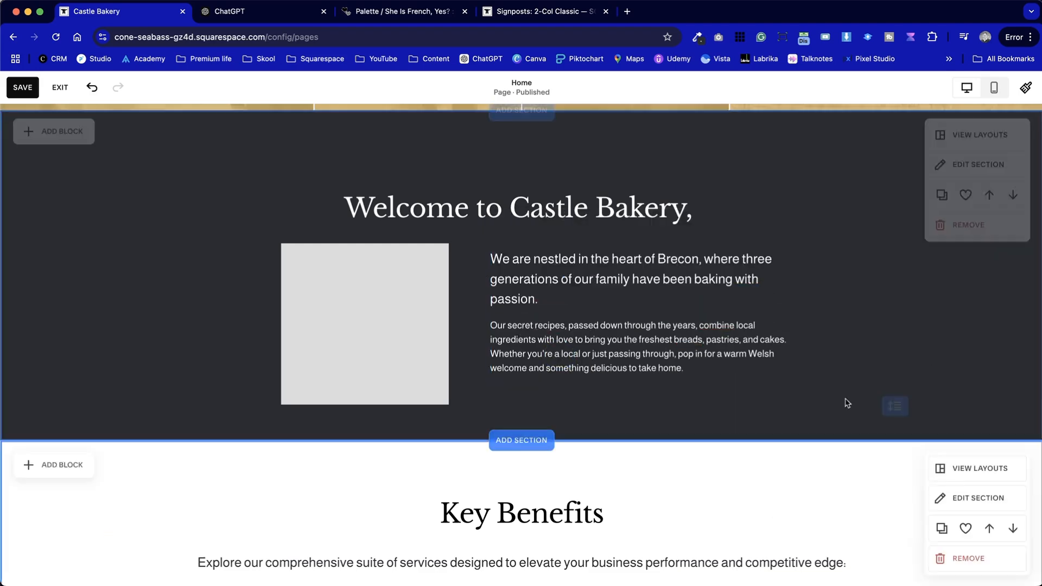
Start replacing the welcome section's grey placeholder image and search the free images for "bakery"
scroll(715, 491, up, 2)
scroll(714, 493, up, 2)
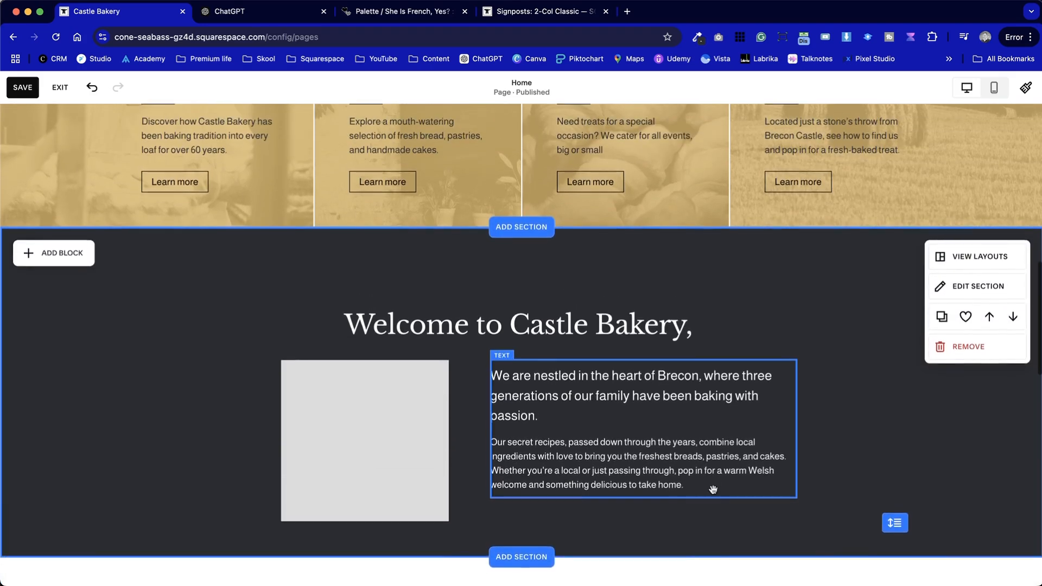
click(406, 461)
click(407, 461)
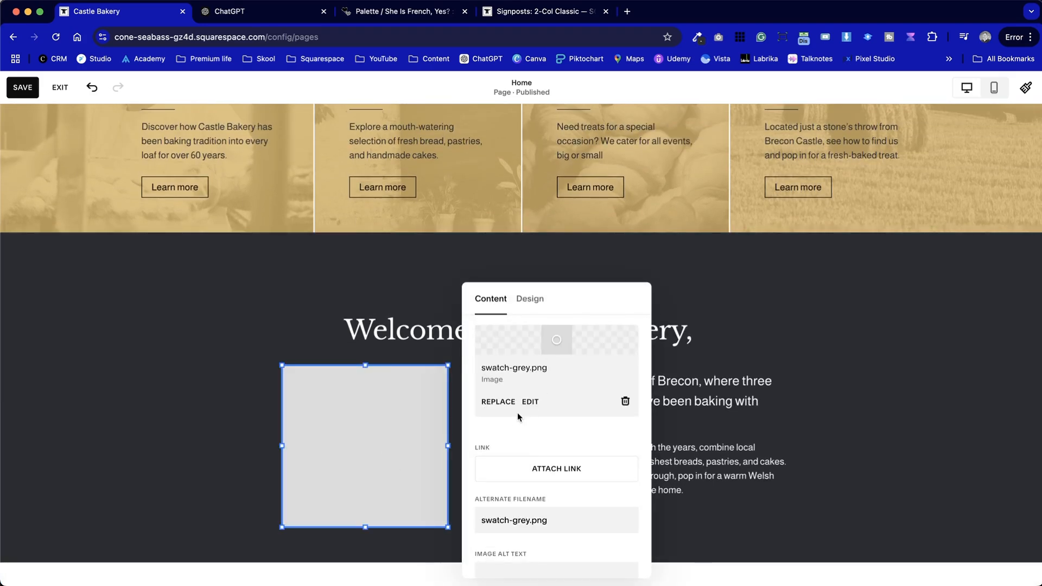
click(514, 406)
click(572, 483)
click(318, 209)
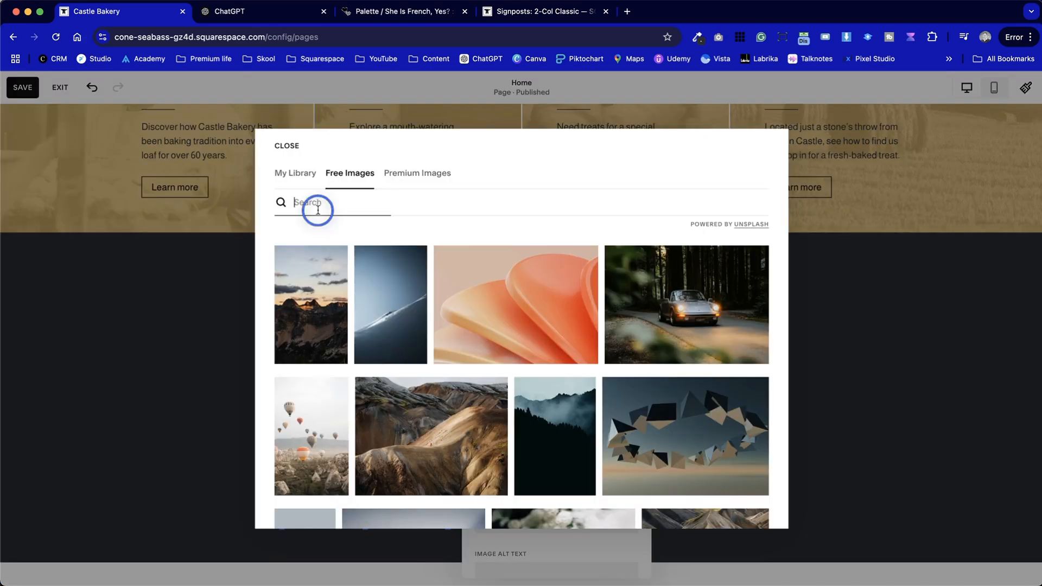
text(bakery)
Use the photo of hands kneading dough beside a rolling pin as the welcome section's image
scroll(580, 425, down, 10)
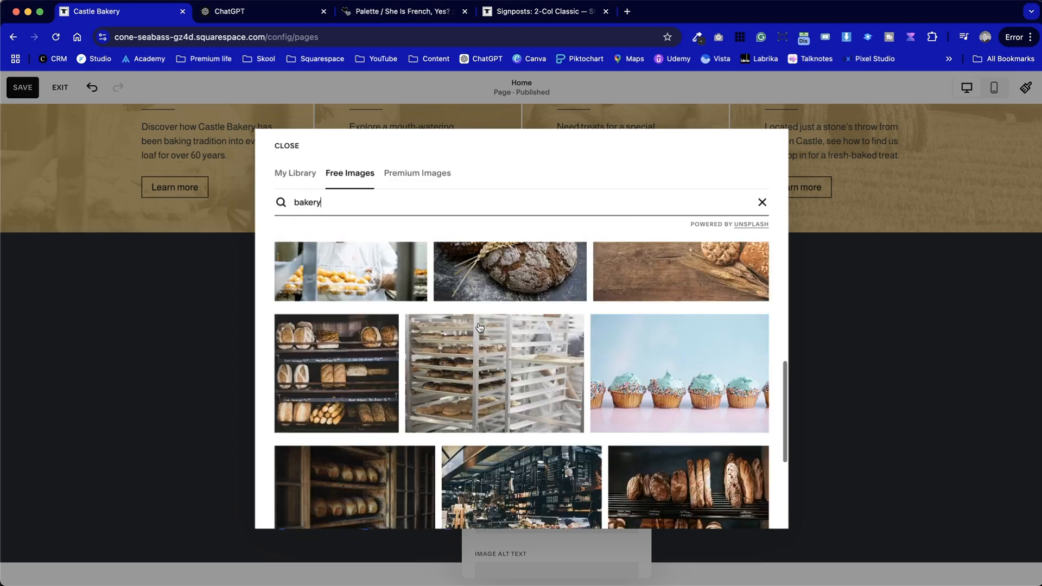
scroll(580, 424, down, 10)
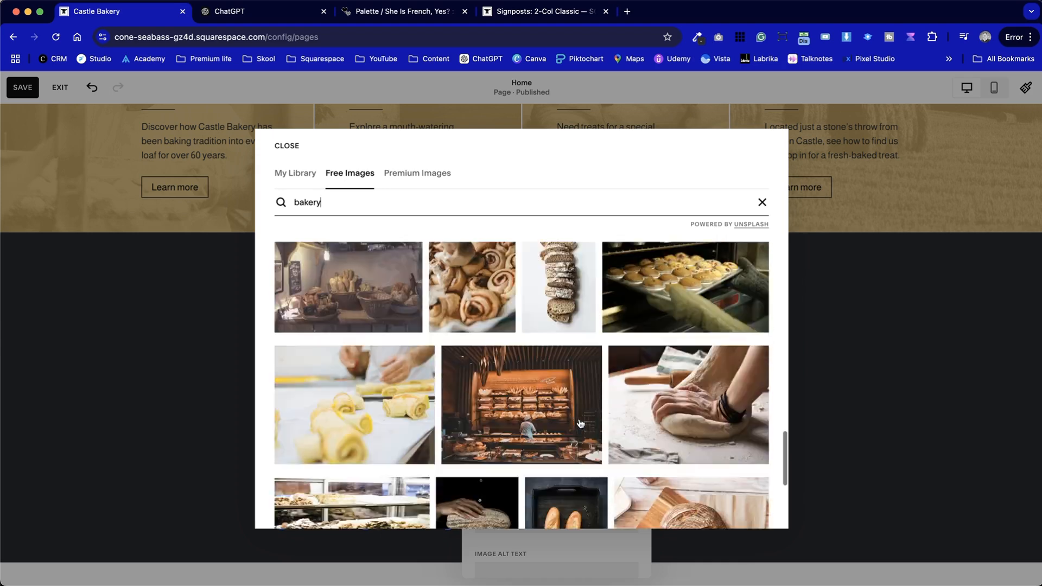
click(703, 293)
click(650, 373)
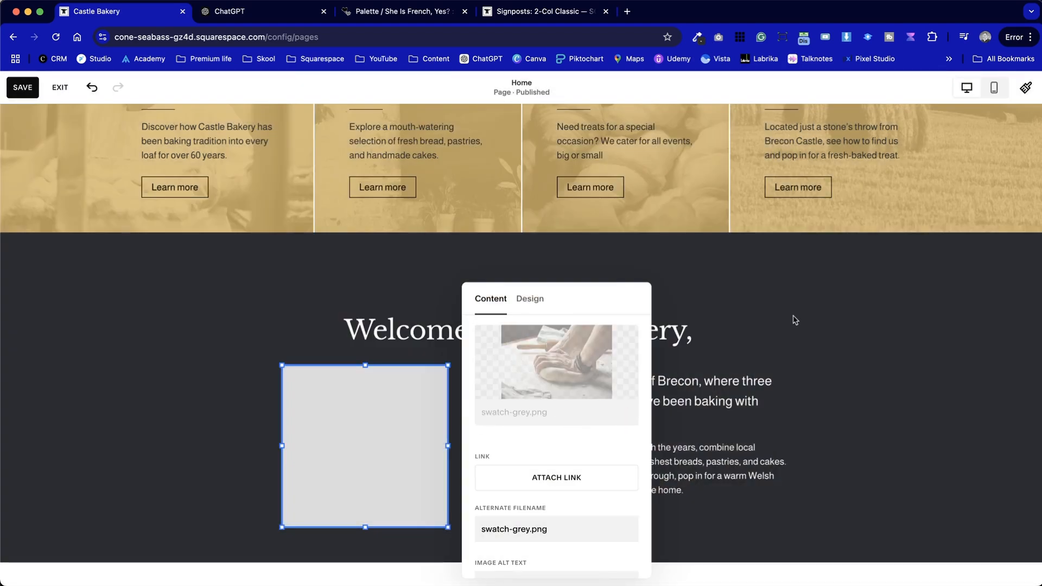
scroll(795, 321, up, 4)
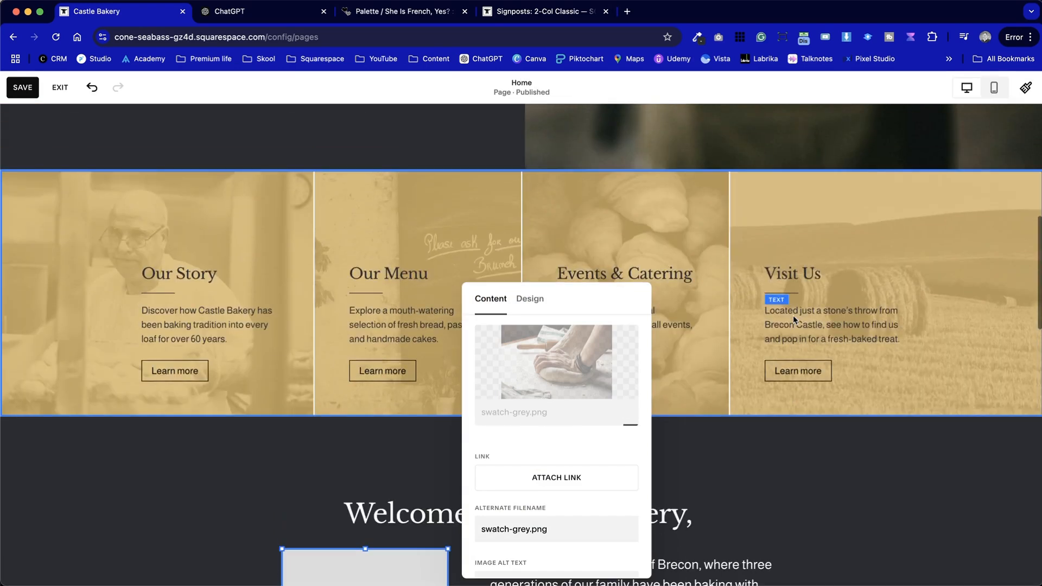
scroll(793, 320, down, 5)
click(869, 338)
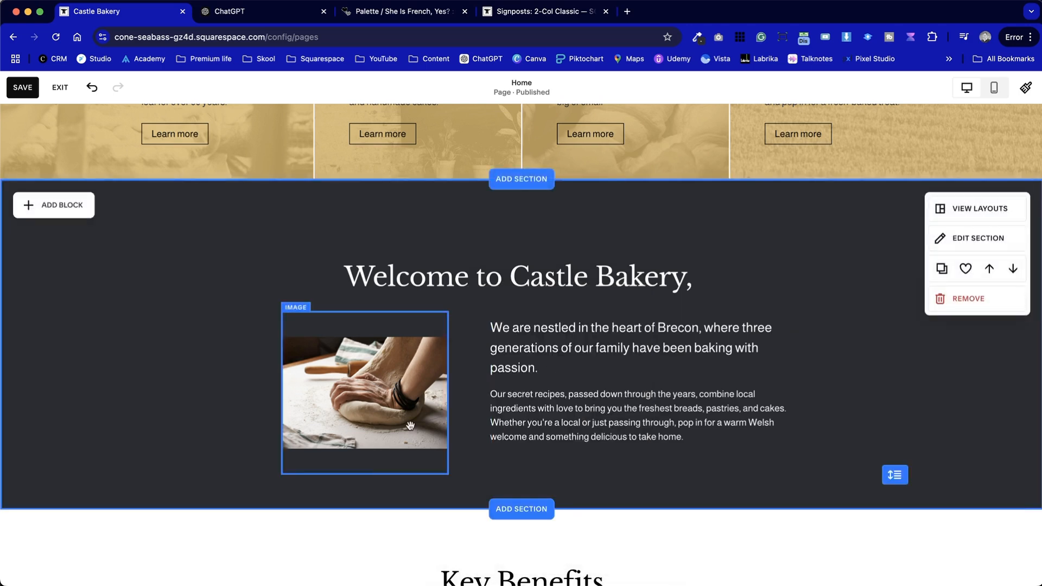
Set the dough-kneading image's design to Fill
click(331, 324)
click(293, 287)
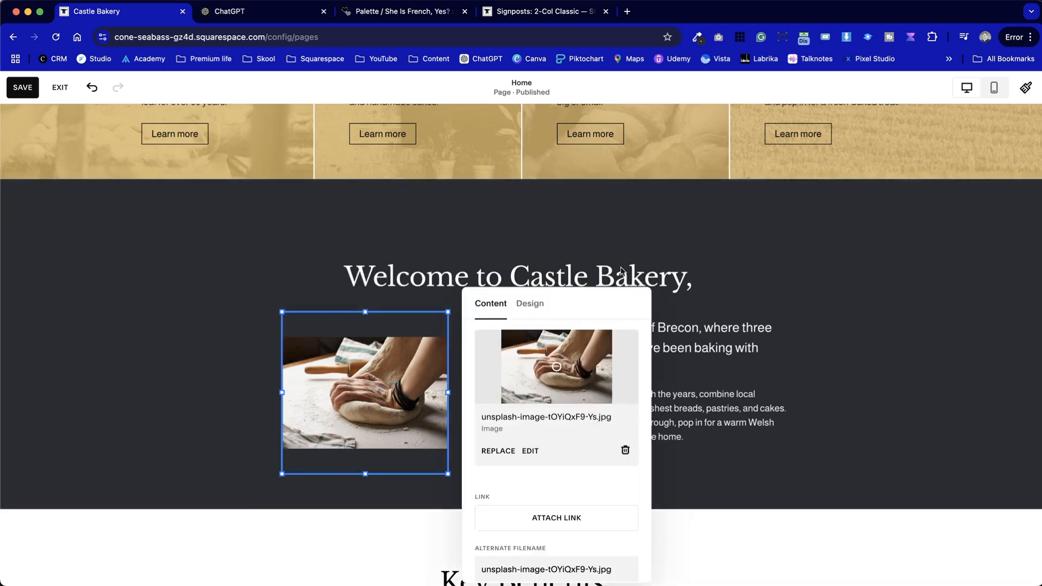
click(530, 304)
click(549, 347)
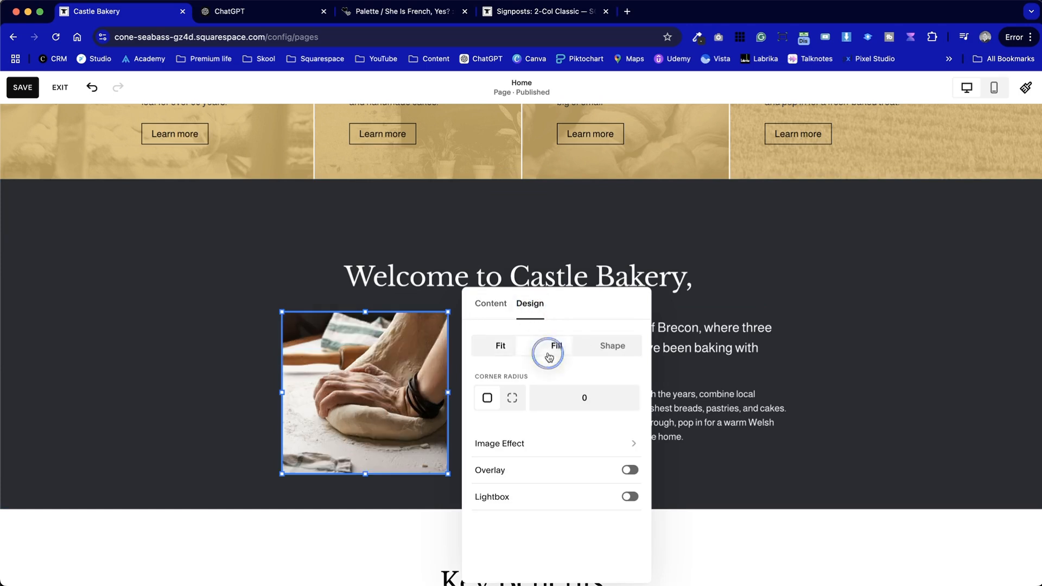
click(143, 375)
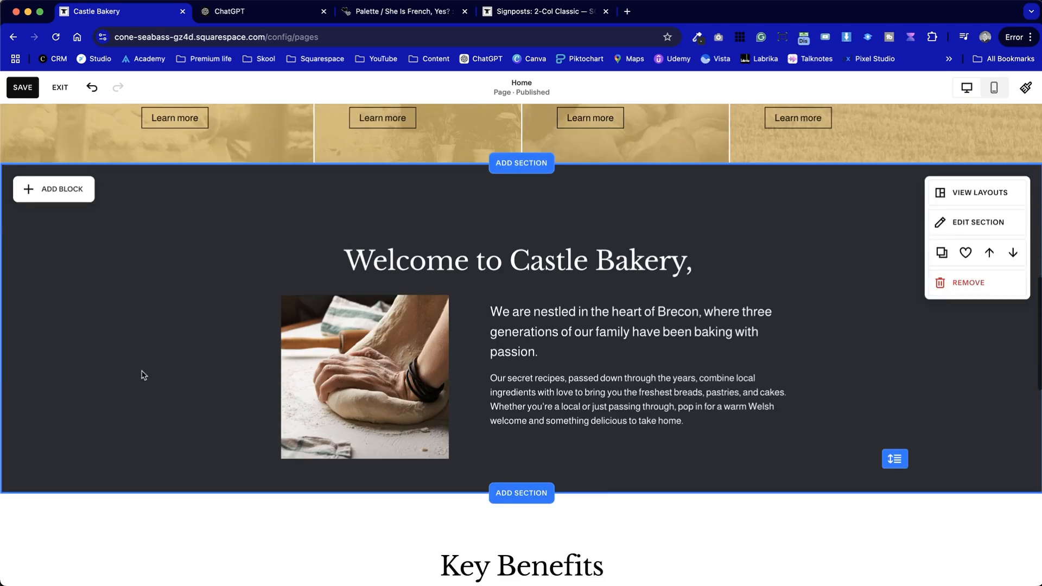
Extend the welcome text block downward until its lower edge is level with the image's
scroll(142, 376, down, 1)
click(577, 382)
drag(641, 419, 643, 450)
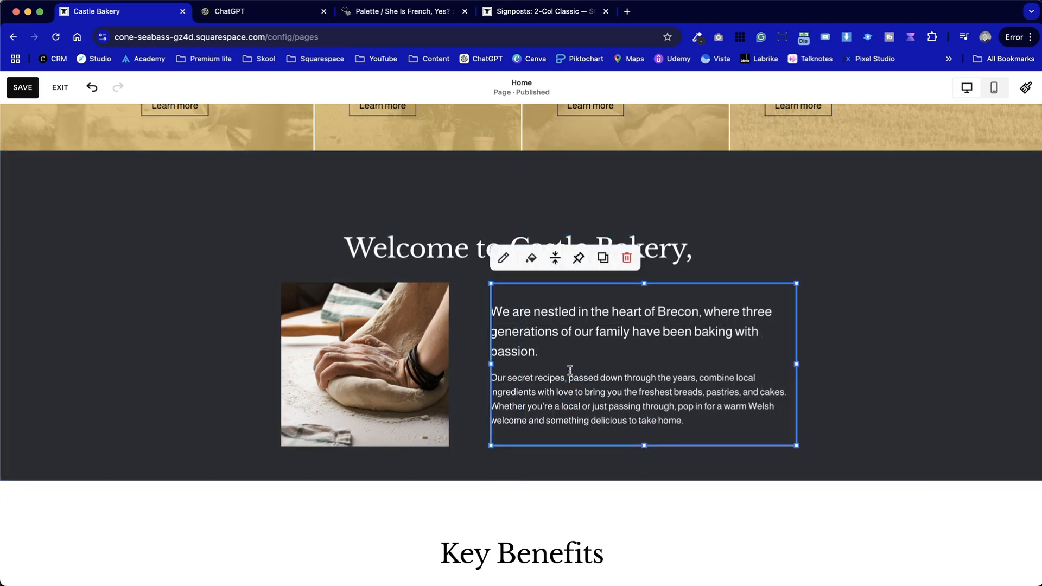
click(921, 360)
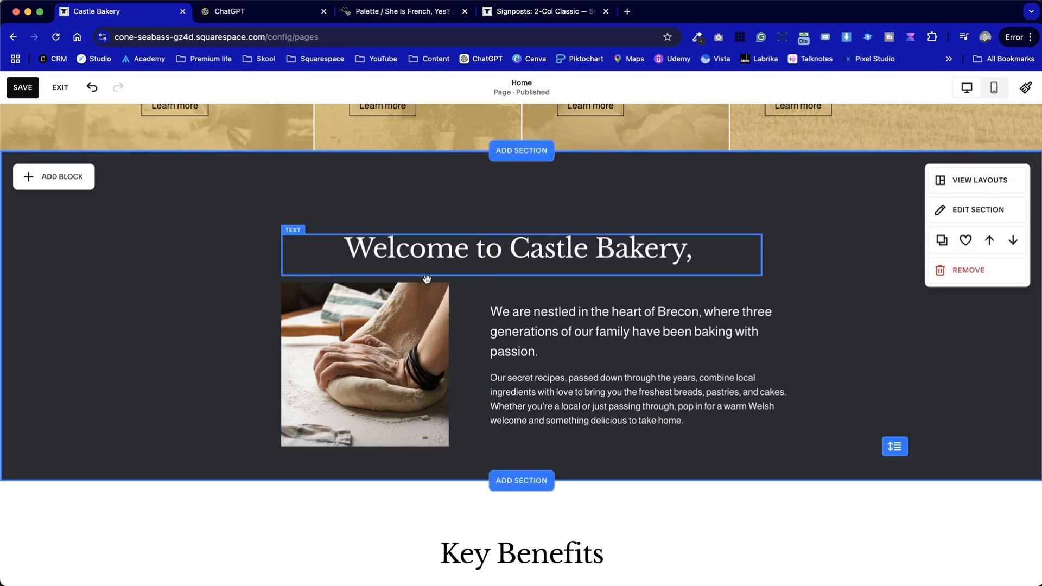
Shorten the dough-kneading image at both its upper and lower edges
click(370, 288)
drag(364, 285, 363, 308)
drag(364, 444, 360, 421)
Align the welcome section's body text to the top of its block
click(567, 417)
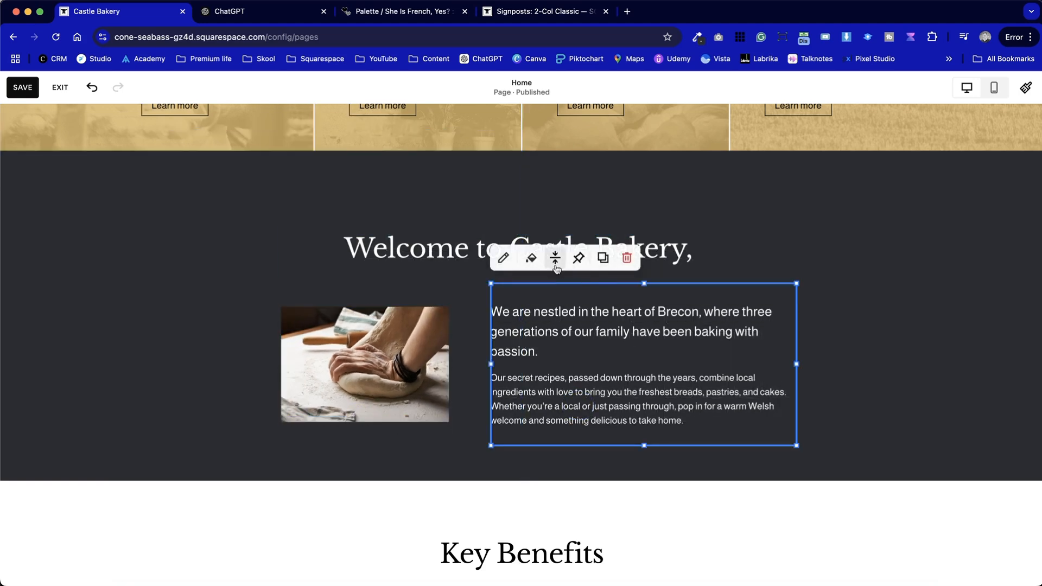
click(556, 268)
click(530, 283)
click(462, 468)
click(645, 444)
Move the dough-kneading image up level with the body text, widen it almost to the text, and extend its lower edge
click(415, 421)
drag(416, 422, 399, 382)
drag(447, 336, 483, 339)
drag(380, 399, 382, 421)
click(595, 453)
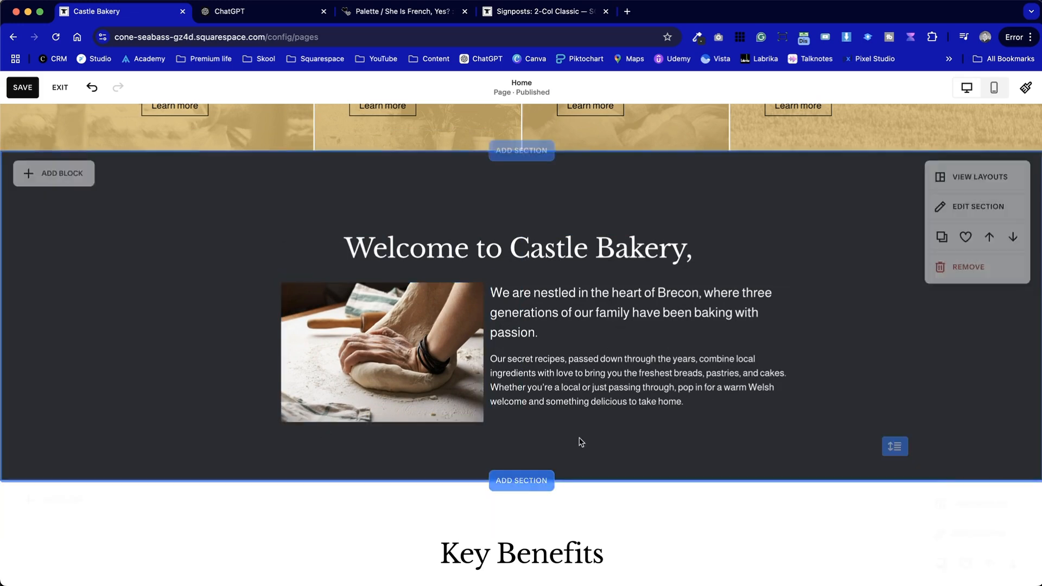
Narrow the dough-kneading image from its outer edge so it starts slightly outside the beginning of the welcome heading
scroll(739, 477, up, 1)
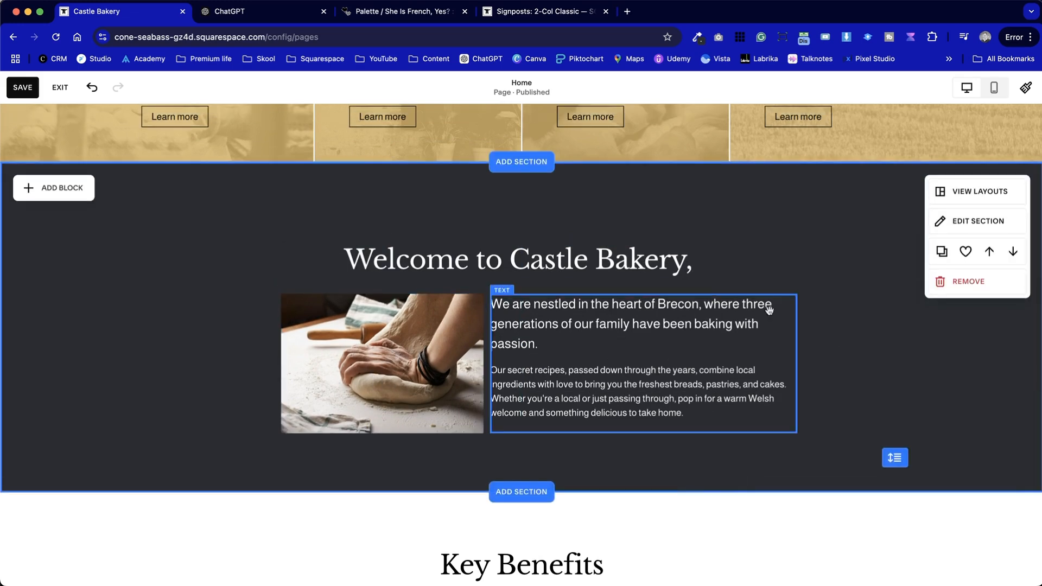
click(341, 342)
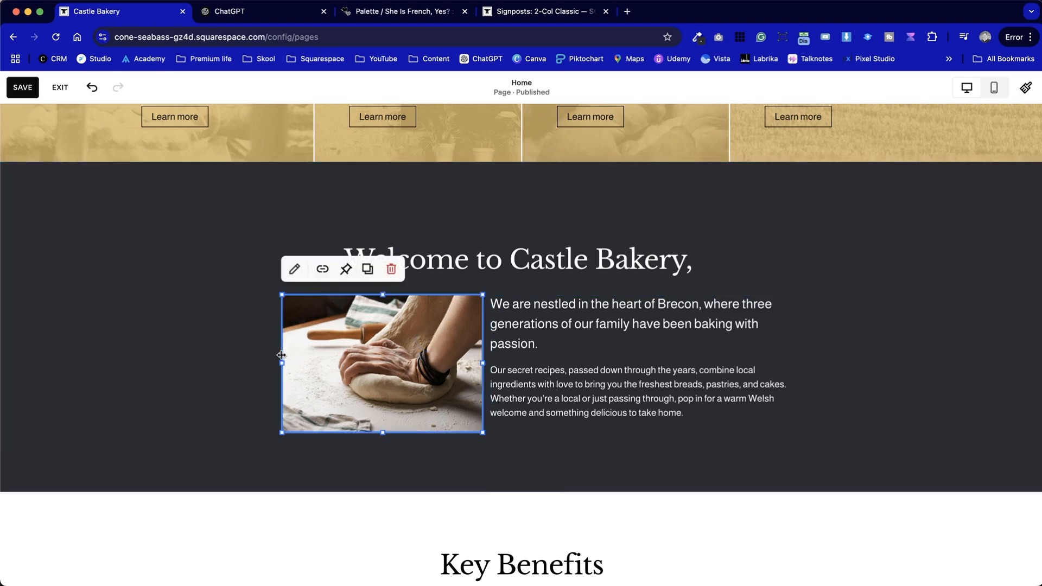
drag(281, 355, 345, 354)
click(256, 377)
click(346, 370)
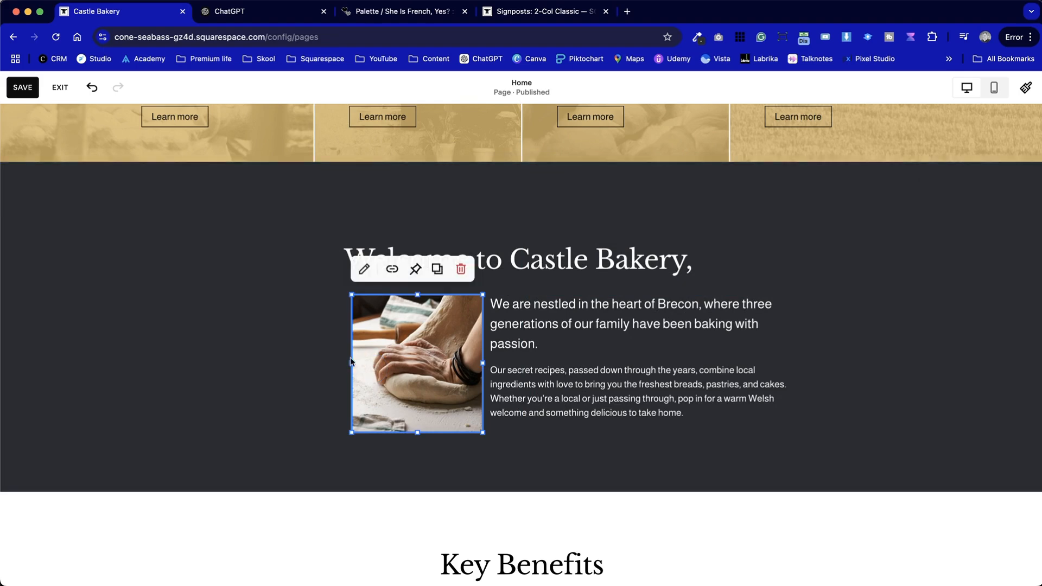
drag(346, 363, 316, 362)
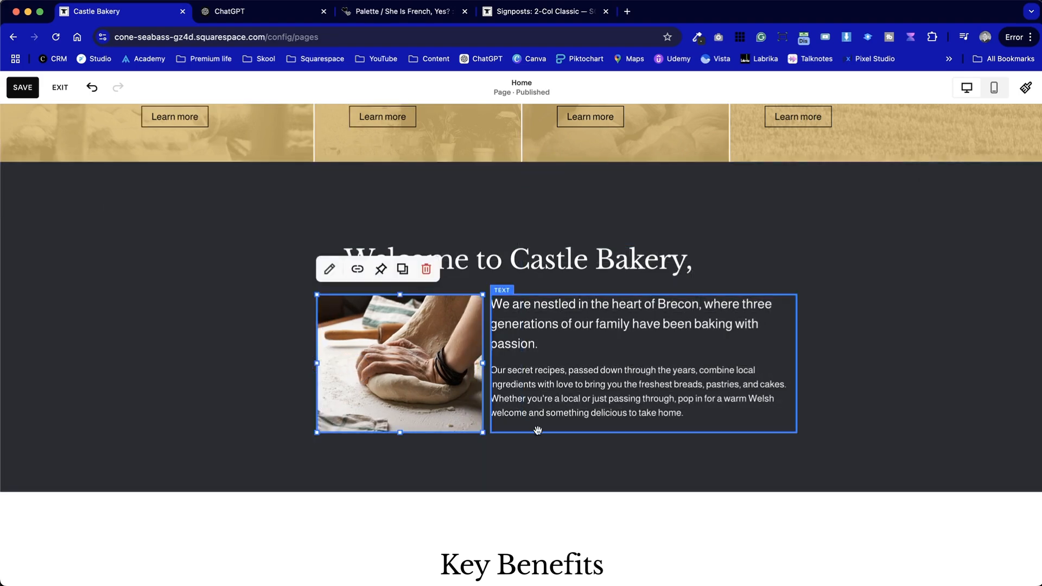
click(552, 440)
Set the welcome section's horizontal grid gap to 30 and slightly increase its vertical gap
click(937, 221)
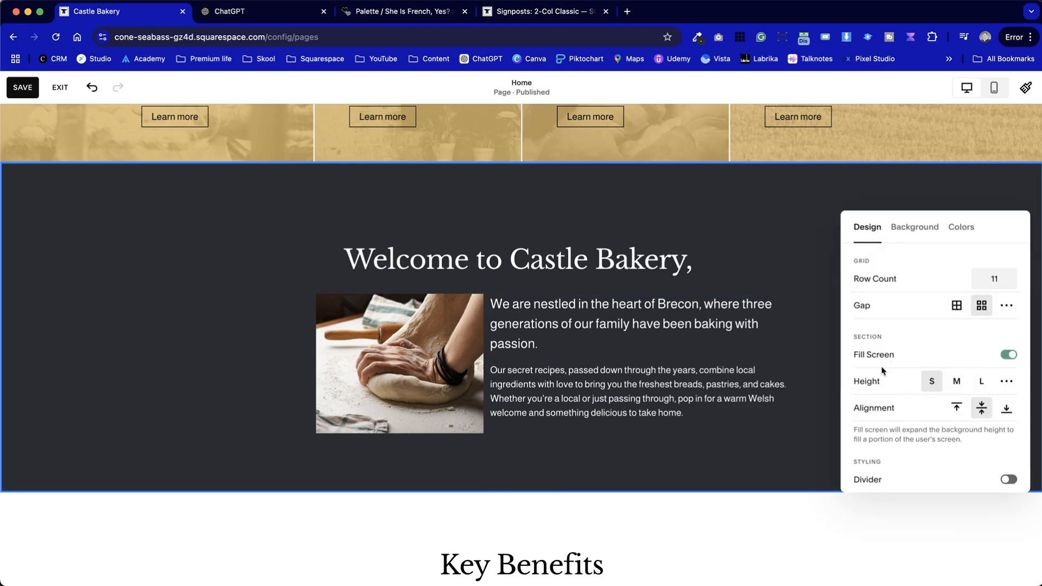
click(1006, 307)
drag(905, 335, 945, 325)
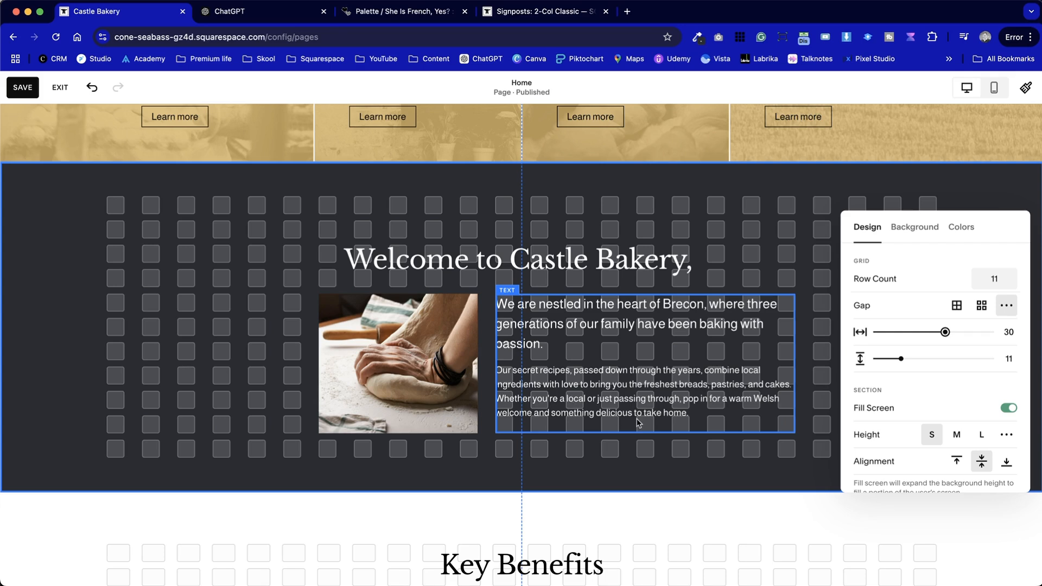
mouse_move(900, 358)
mouse_down()
mouse_move(919, 359)
mouse_move(910, 358)
mouse_up()
click(804, 286)
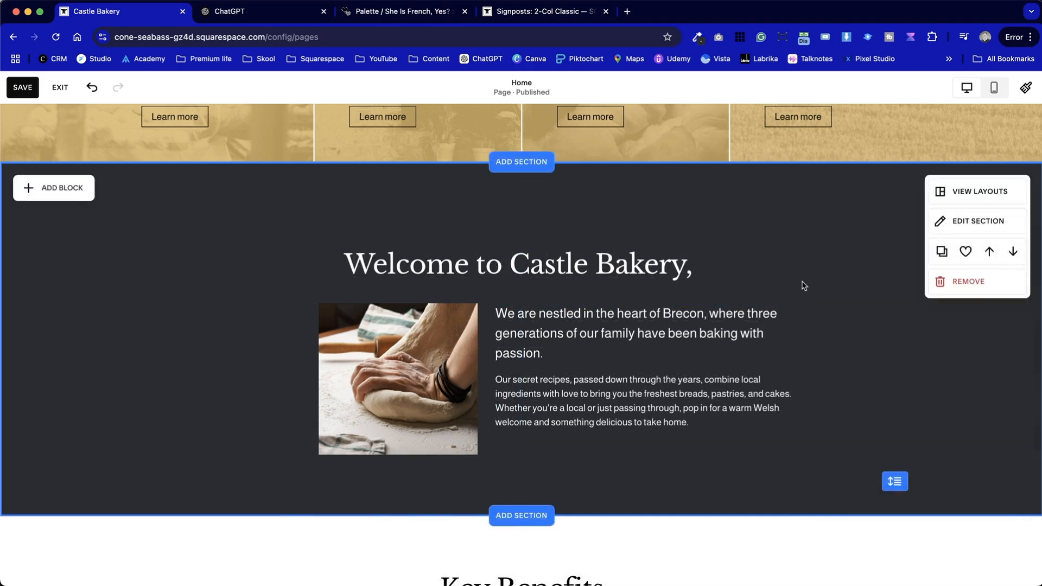
Vertically centre the welcome section's body text in its block and save the page
click(651, 388)
click(562, 280)
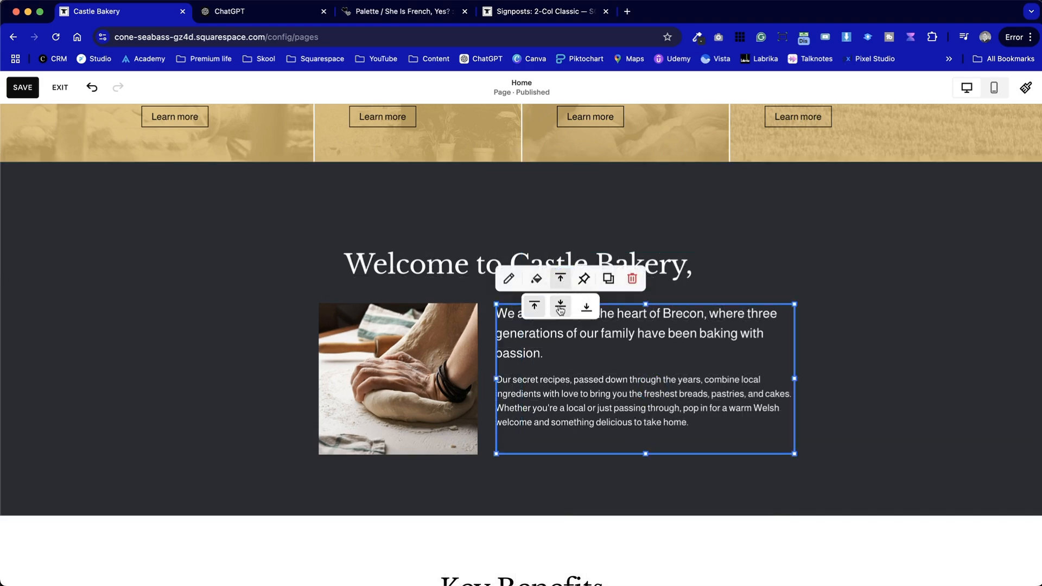
click(560, 308)
click(239, 338)
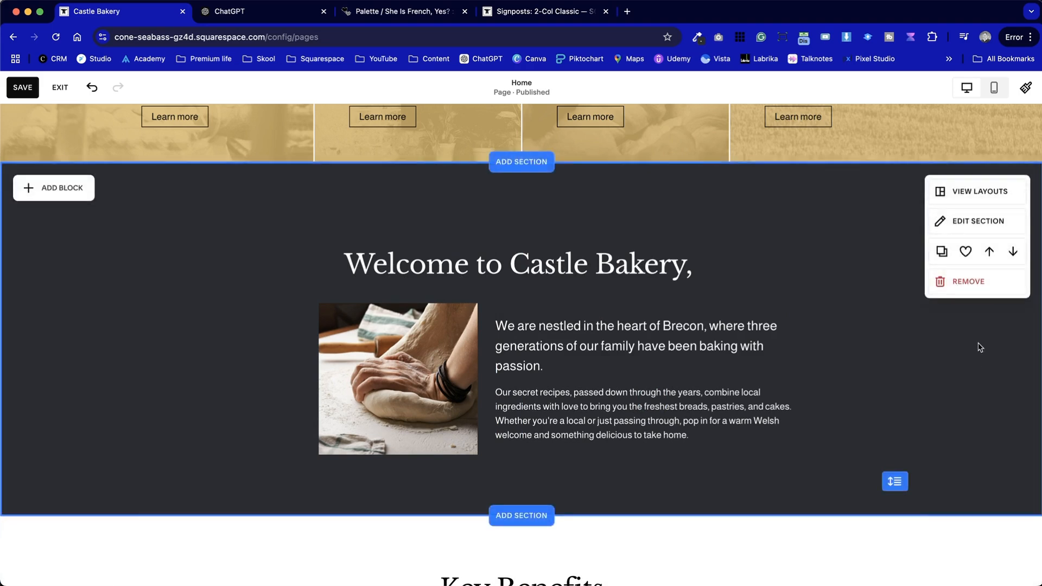
scroll(980, 347, down, 2)
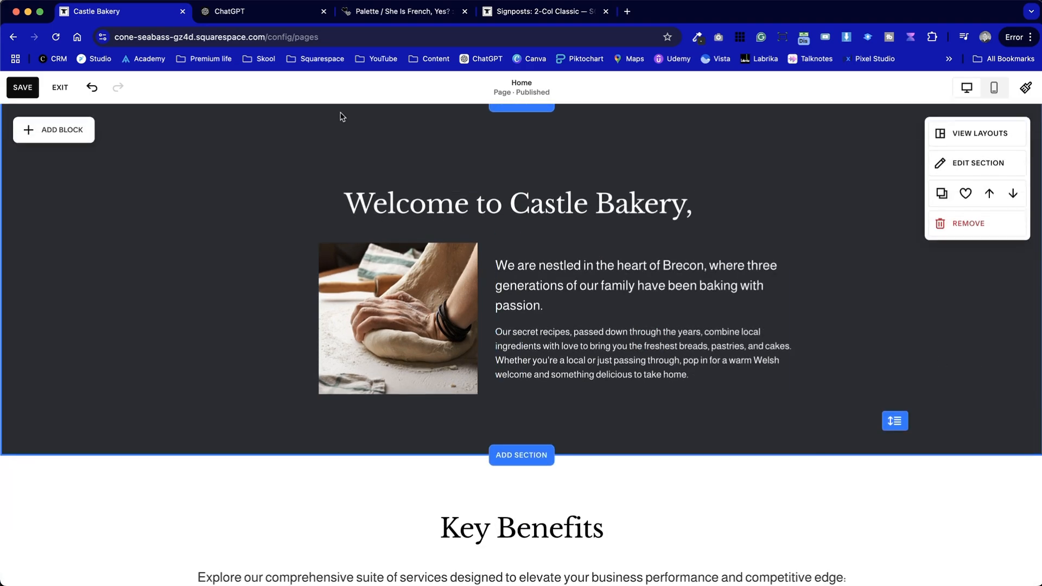
click(18, 91)
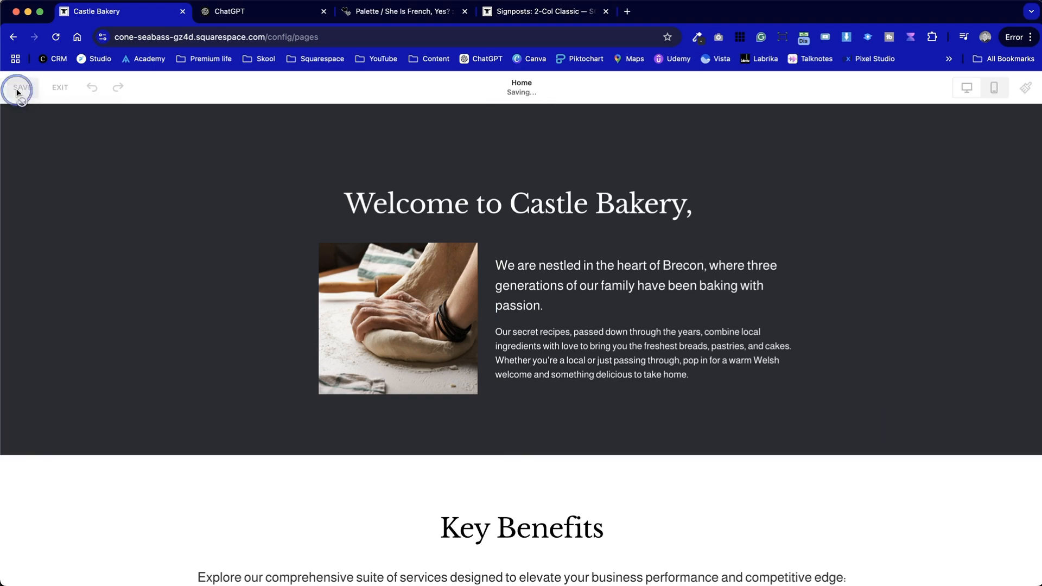
Look over the remaining Home page sections, from Key Benefits through the testimonials to the footer
scroll(630, 368, down, 4)
scroll(631, 370, up, 3)
scroll(630, 368, up, 12)
scroll(629, 368, down, 20)
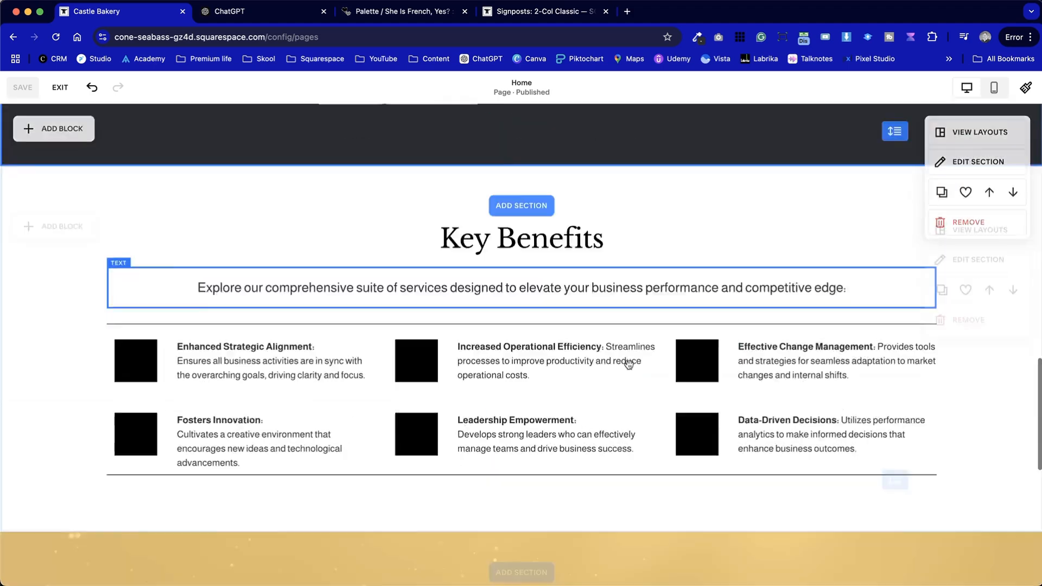
scroll(629, 368, down, 5)
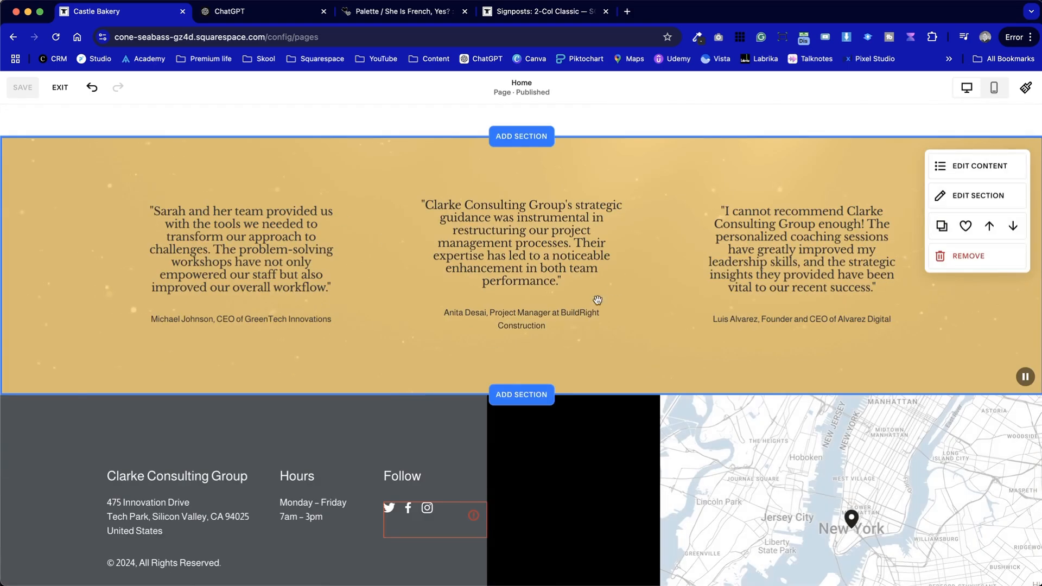
scroll(801, 322, up, 6)
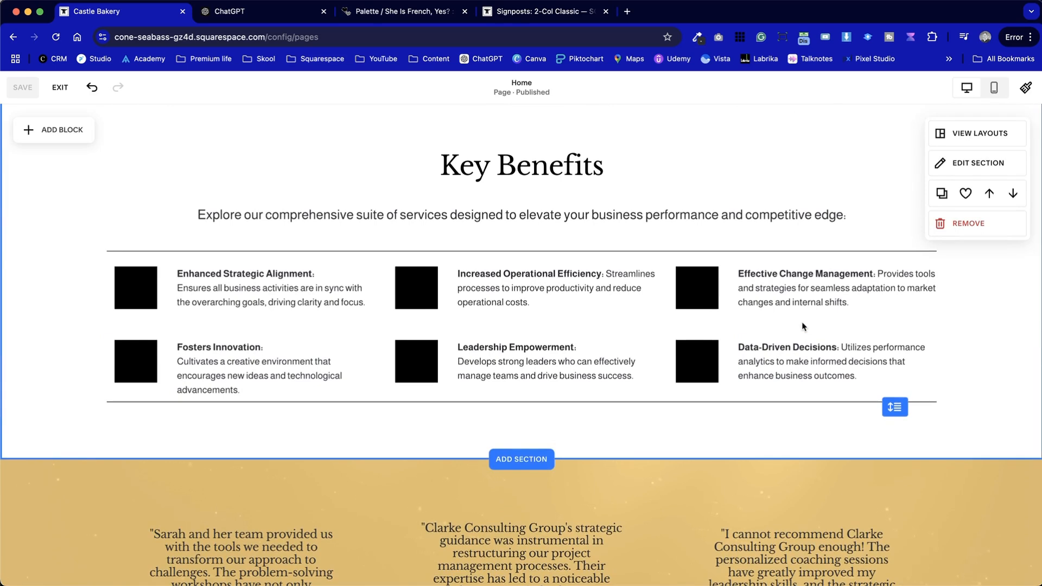
scroll(803, 324, up, 2)
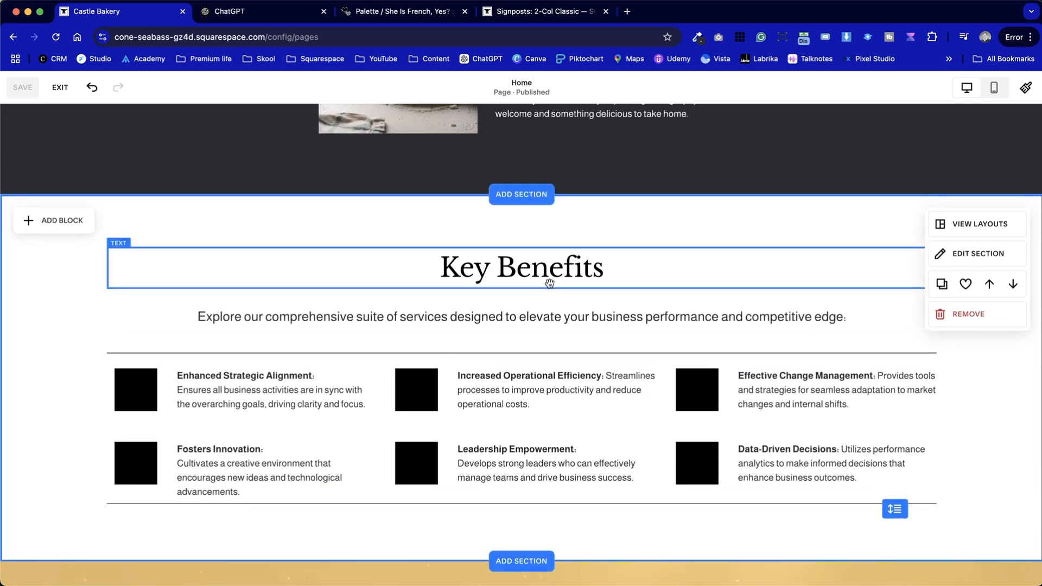
Copy the wording about the bakery process from the opening line of ChatGPT's reply and return to the Squarespace page
key(ctrl+Tab)
scroll(439, 341, down, 9)
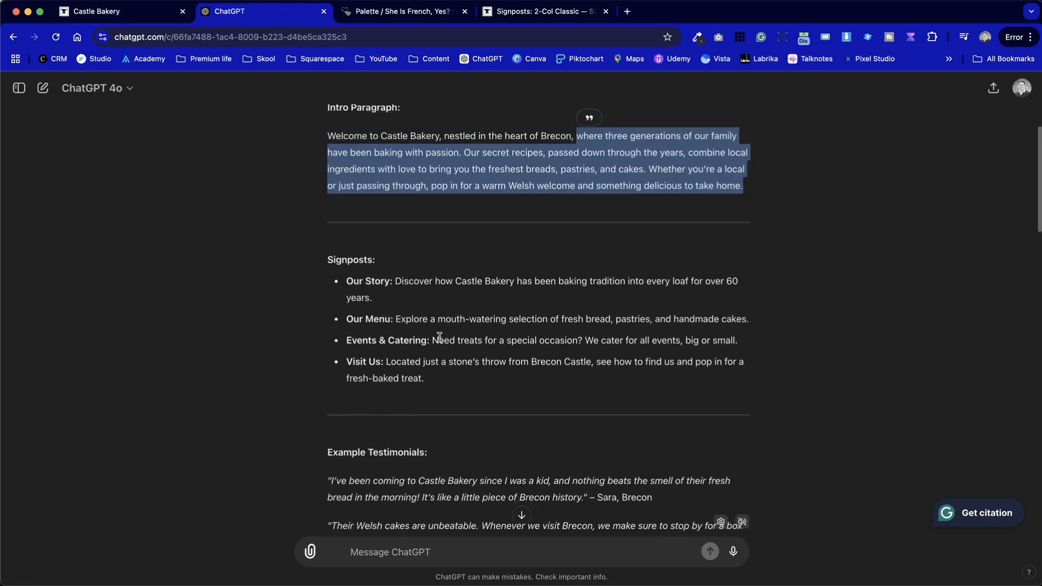
scroll(440, 341, down, 6)
scroll(440, 336, up, 1)
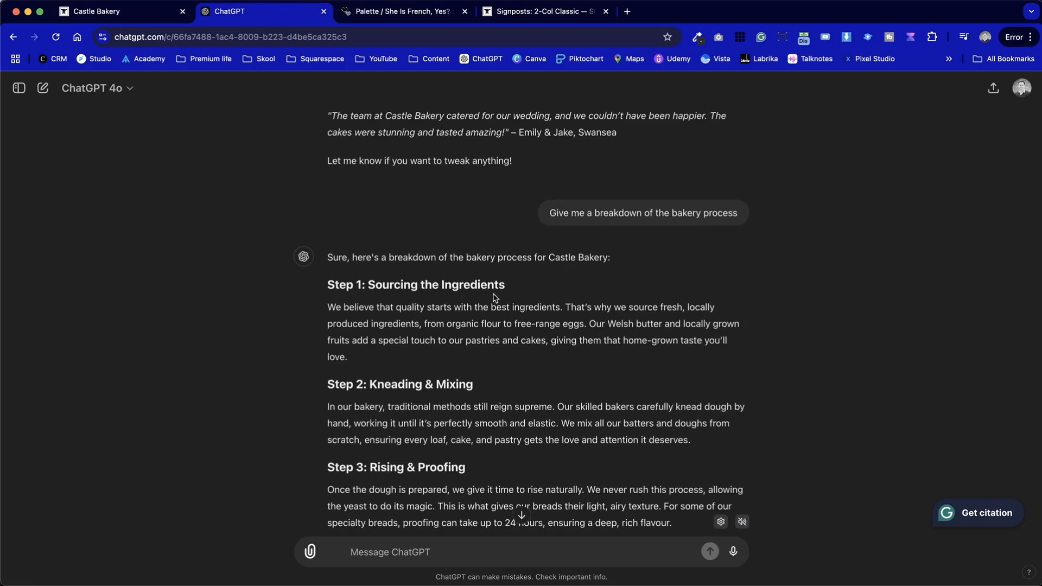
drag(606, 257, 478, 257)
click(89, 11)
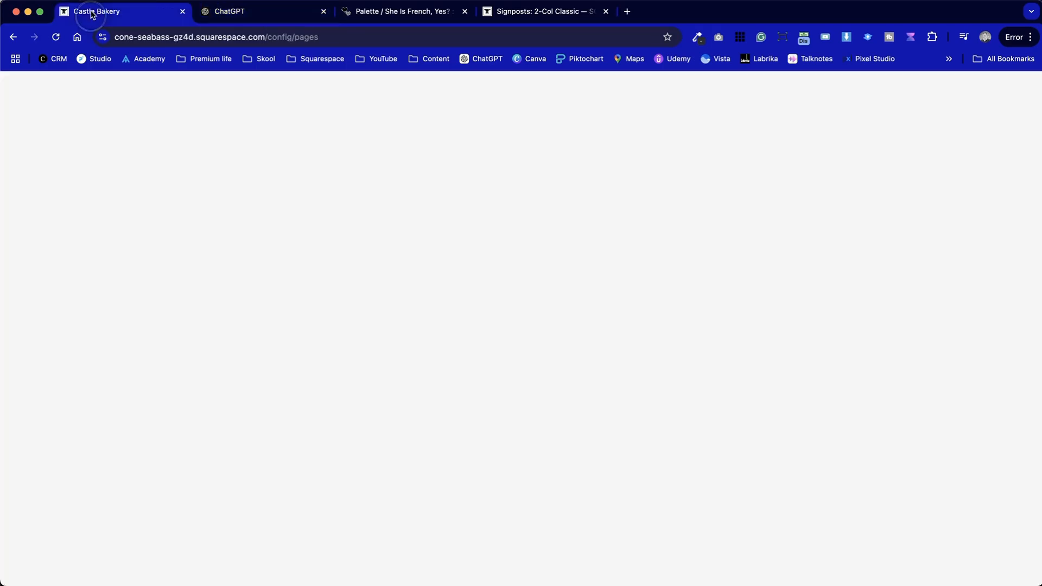
Try to replace the entire Key Benefits heading text
click(485, 273)
key(super+a)
text(H)
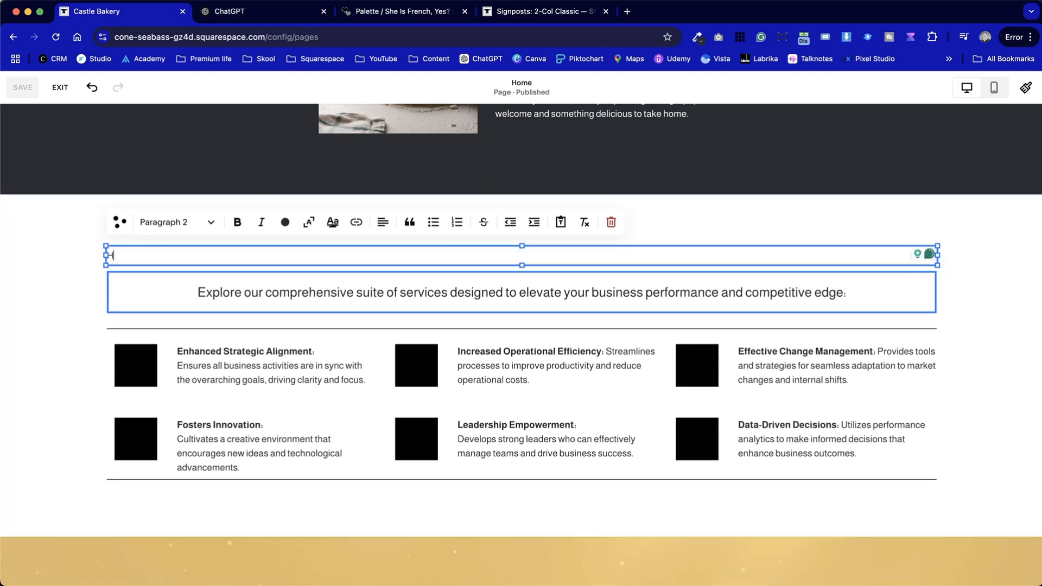
key(super+z)
Change the Key Benefits heading to "How we bake our fresh bread" and delete the introductory text block beneath it
drag(463, 271, 630, 279)
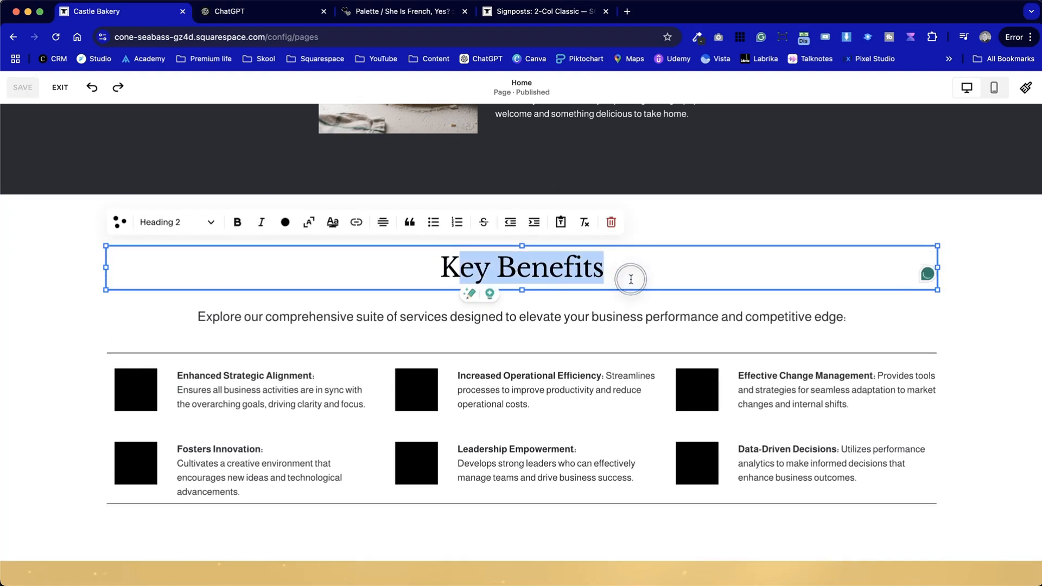
text(Ho)
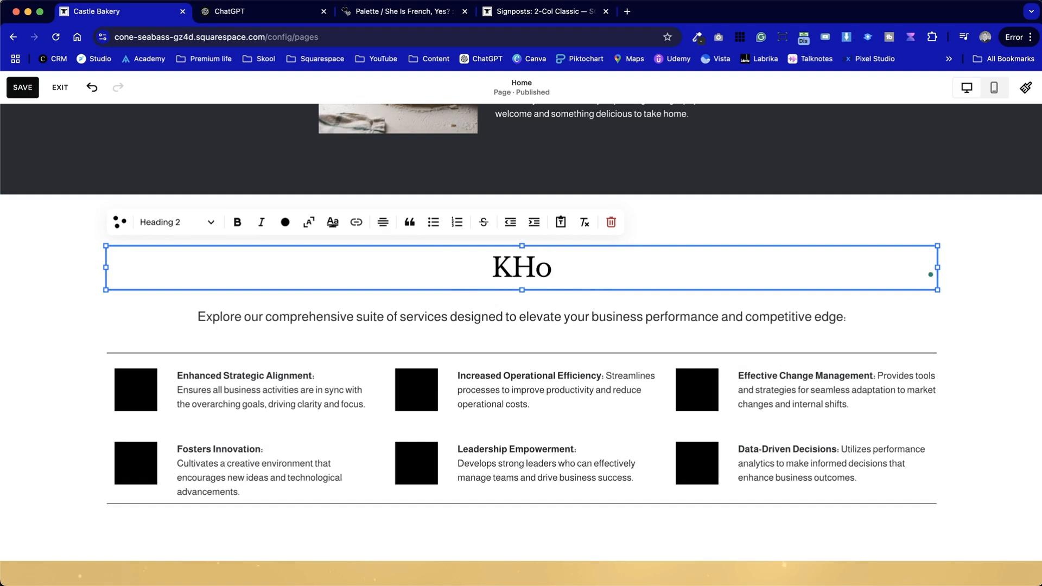
text(w we )
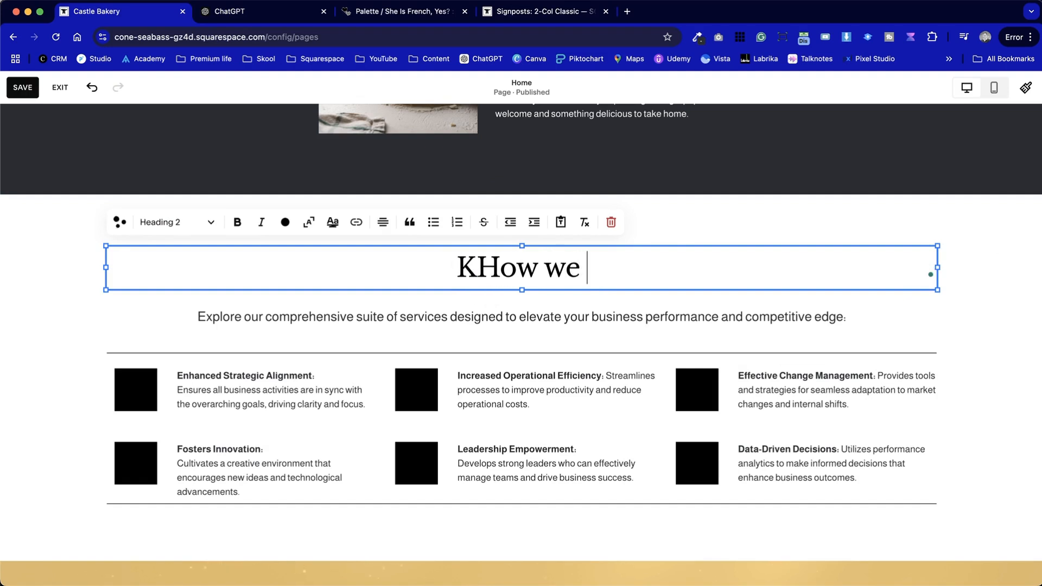
text(bake our fresh bread)
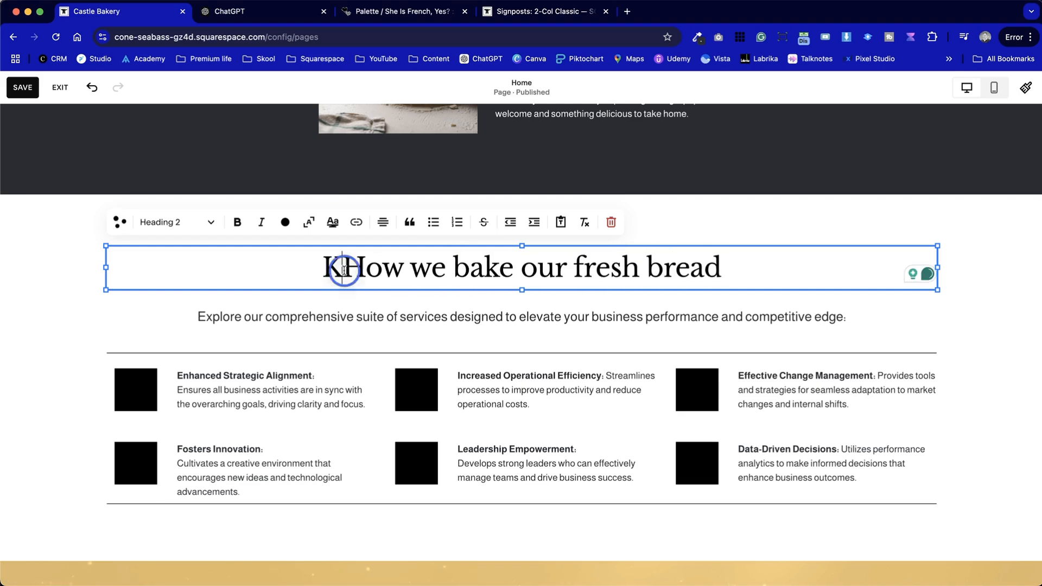
key(BackSpace)
click(373, 317)
key(BackSpace)
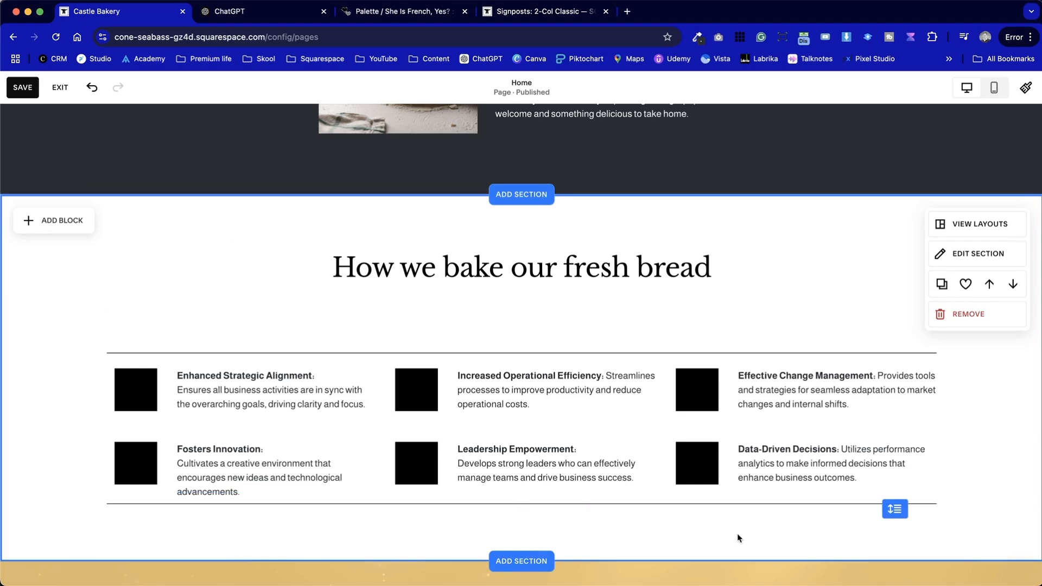
Move all the benefit items and their divider lines up close under the heading, and shorten the section to match
drag(783, 526, 131, 339)
alt+drag(303, 414, 295, 369)
click(360, 521)
drag(900, 507, 895, 458)
Open the site footer for editing
scroll(179, 274, up, 5)
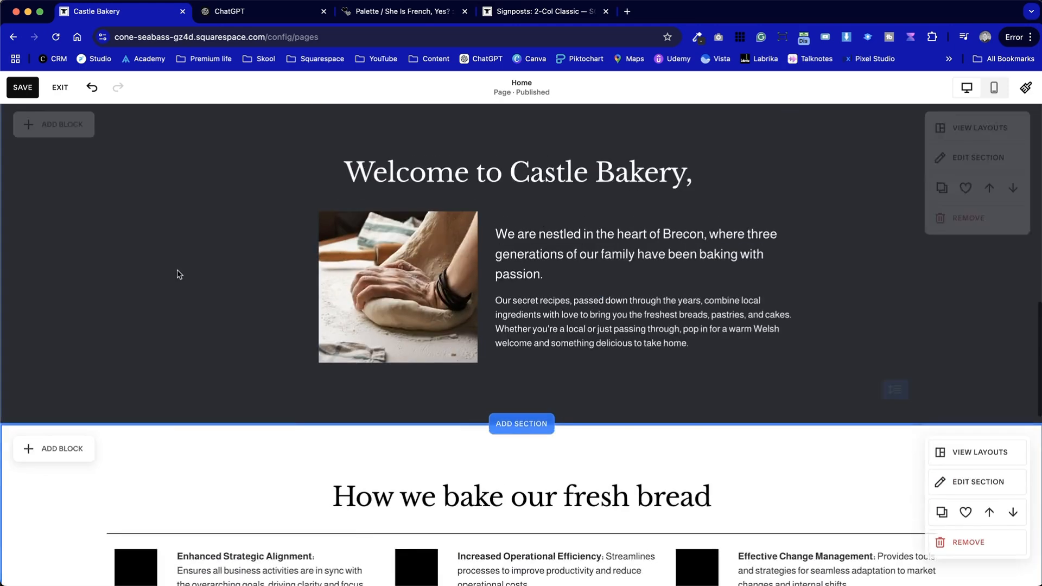
scroll(179, 274, up, 10)
scroll(179, 274, down, 20)
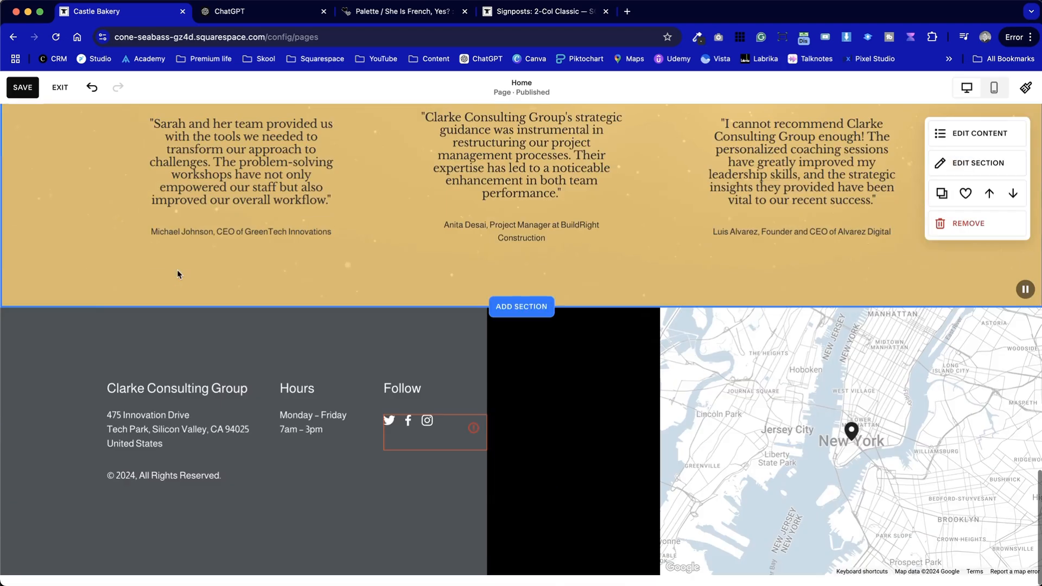
mouse_move(312, 482)
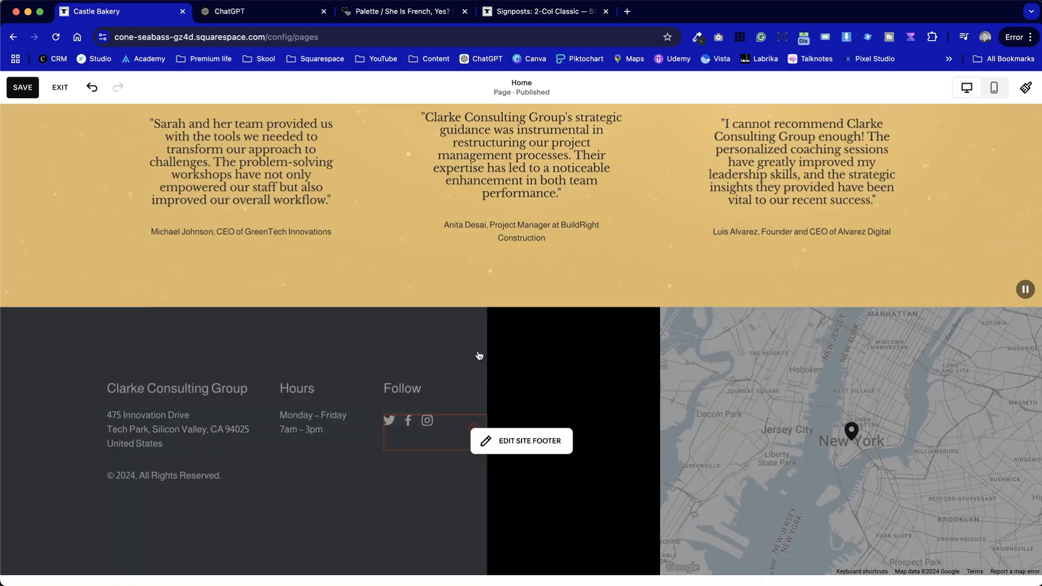
click(521, 441)
Replace the footer's black placeholder image with the photo of rustic loaves and wheat, unsplash-image-rsWZ-P9FbQ4.jpg
double_click(558, 356)
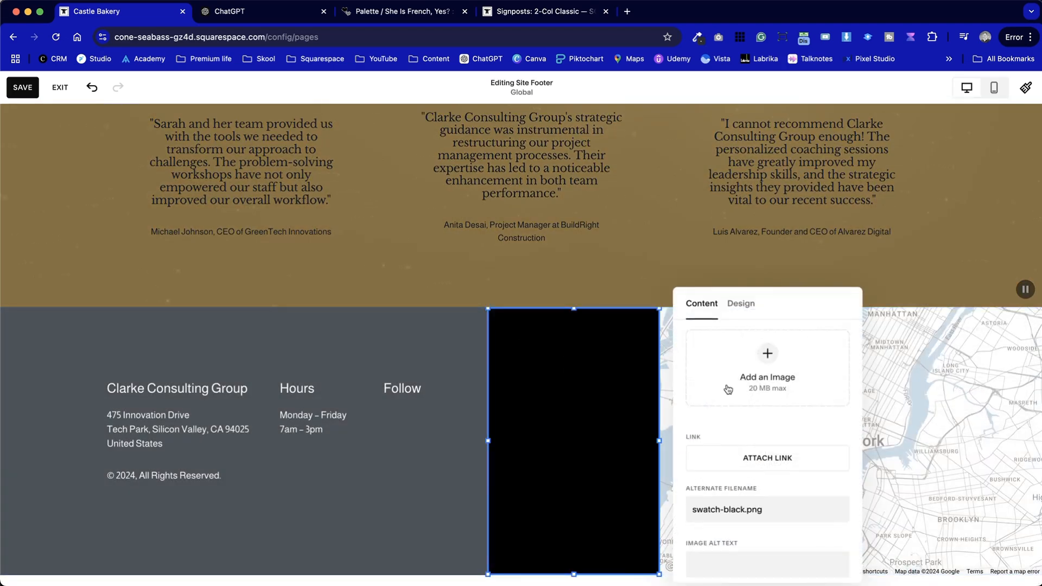
click(708, 408)
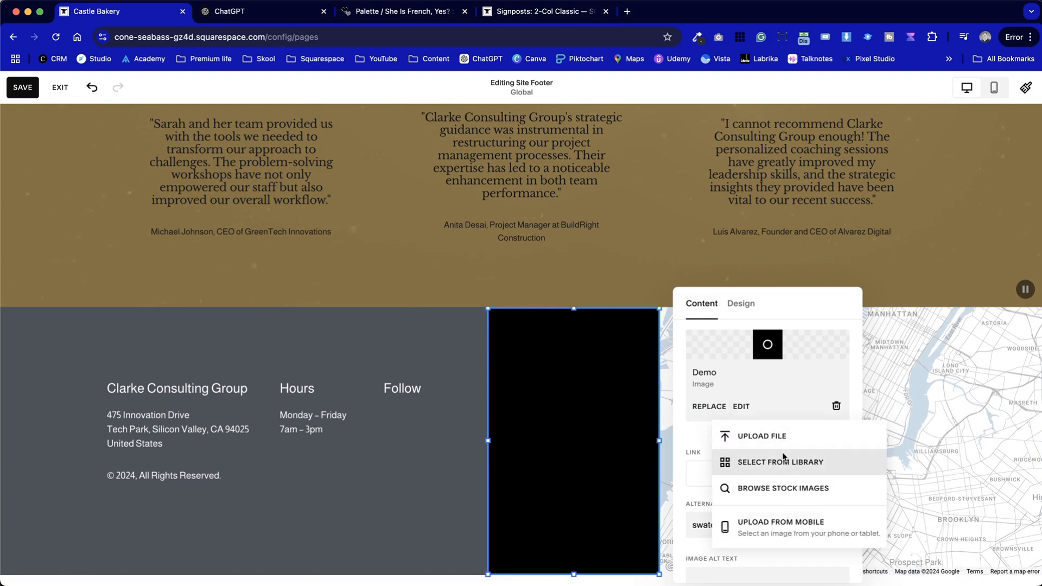
click(785, 487)
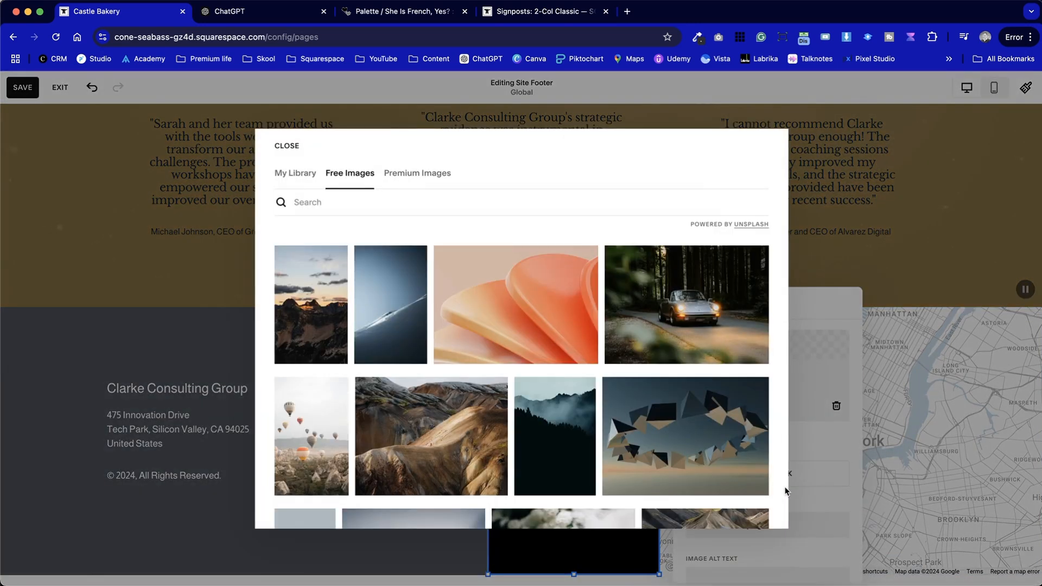
click(296, 172)
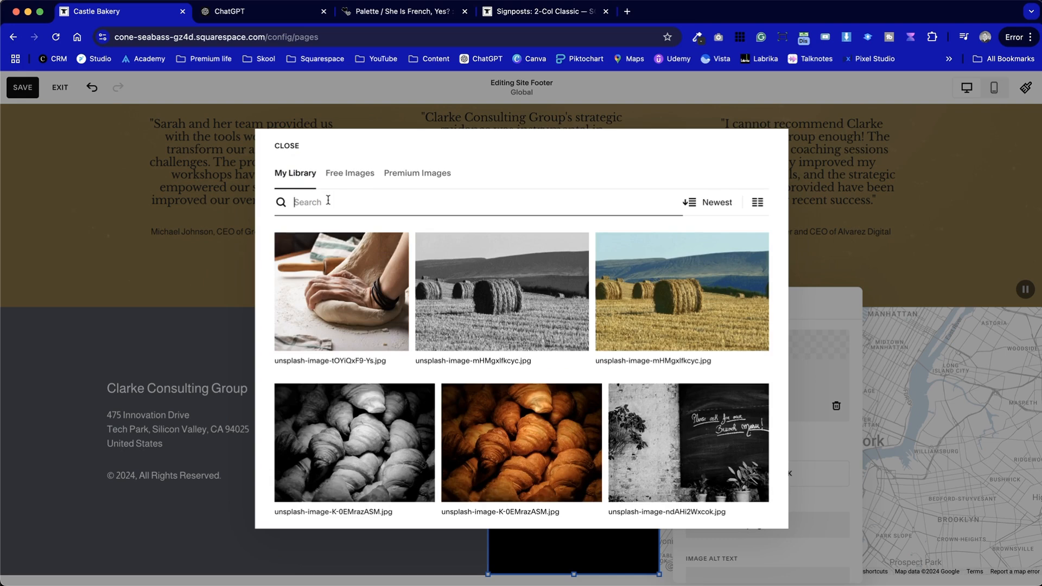
click(328, 200)
text(bre)
click(403, 302)
click(706, 384)
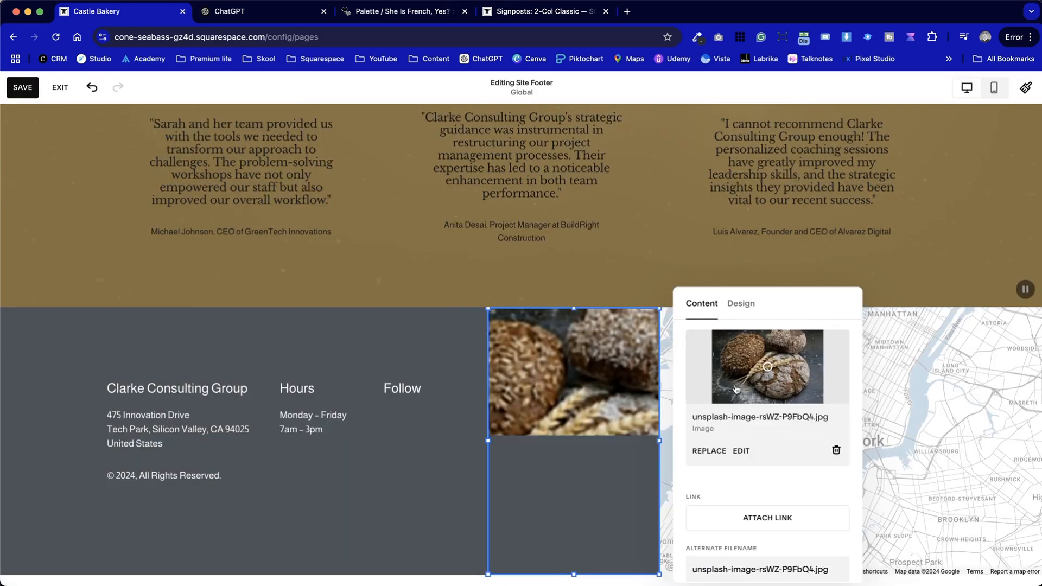
click(467, 350)
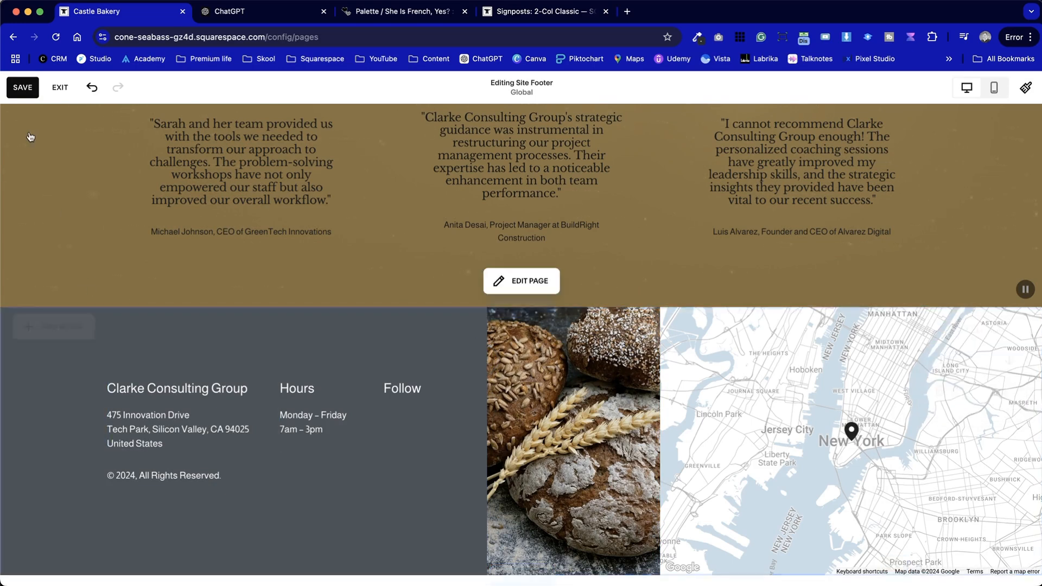
Replace the Clarke Consulting Group name in the footer with the bakery's name
double_click(194, 390)
drag(251, 391, 112, 391)
text(Castle Bakery)
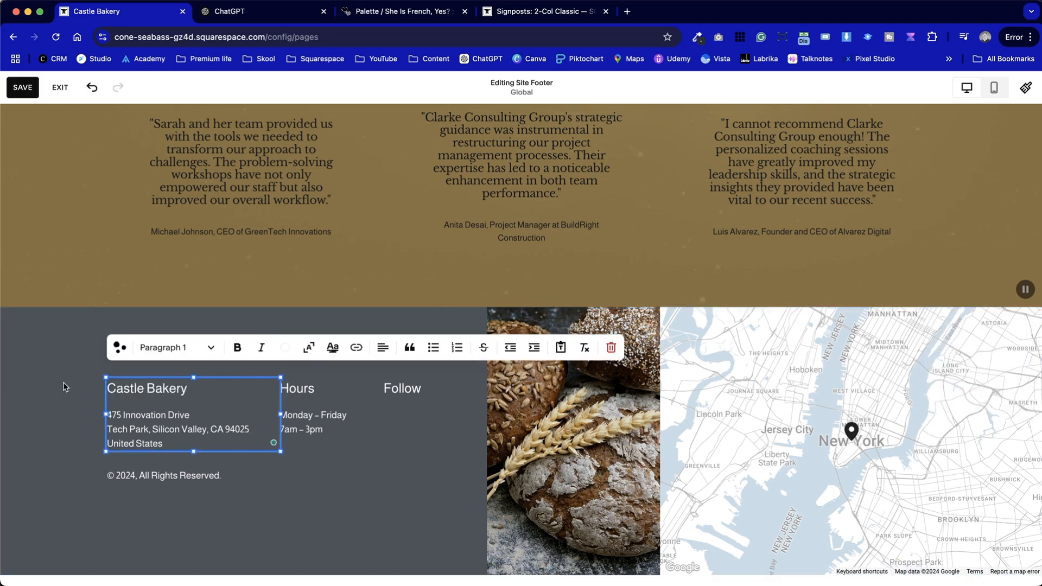
click(63, 386)
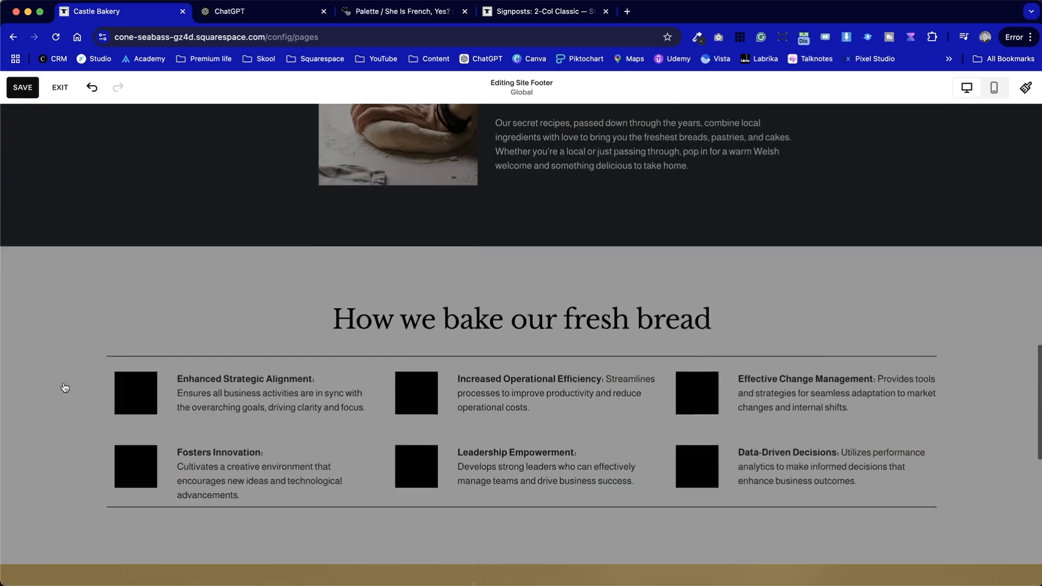
Exit footer editing and examine the full-width preview of the Home page from the hero down to the footer
click(60, 88)
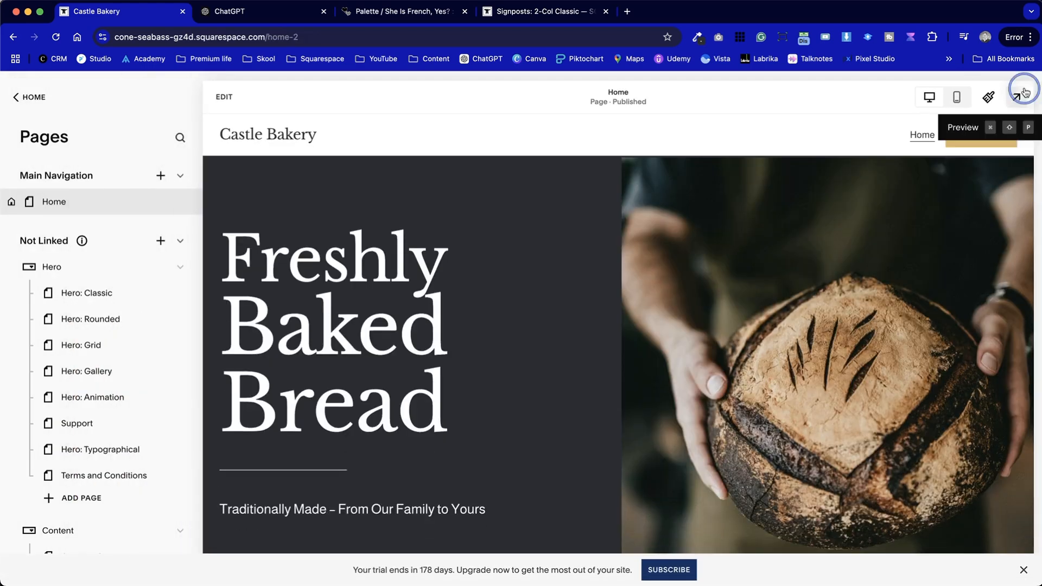
click(1024, 92)
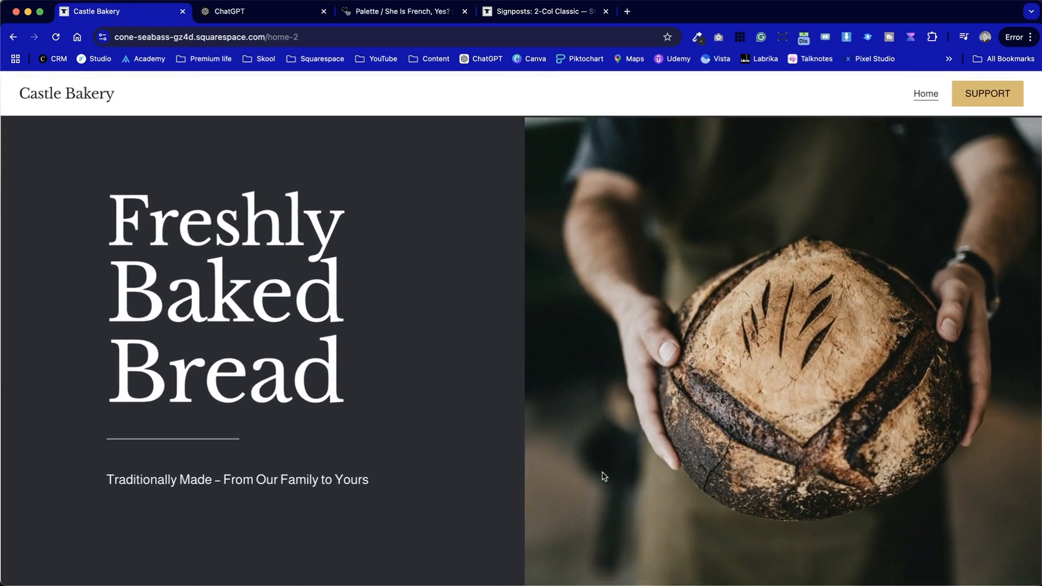
scroll(603, 474, down, 15)
scroll(603, 475, down, 10)
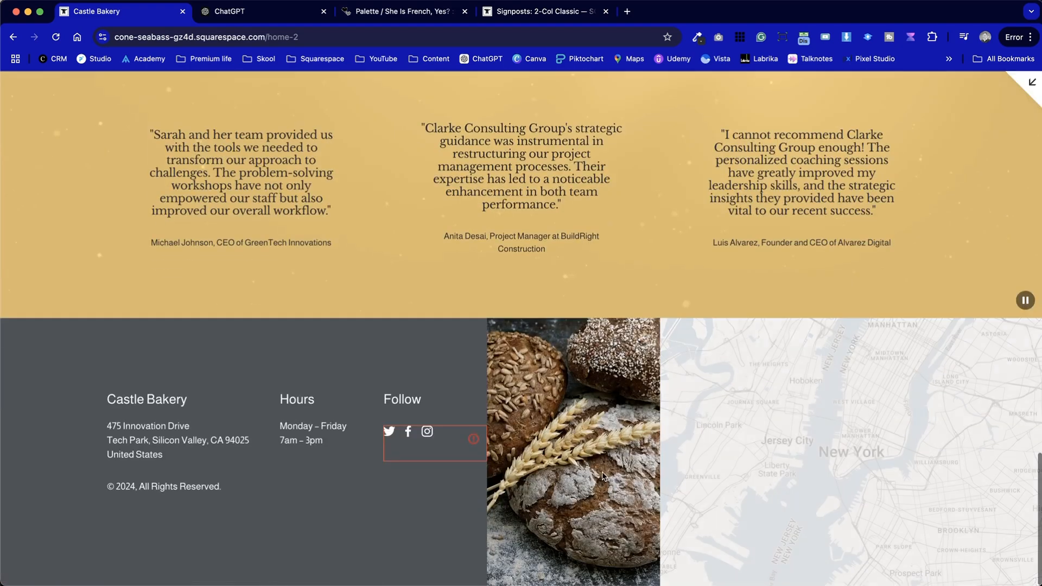
scroll(603, 474, up, 20)
scroll(603, 474, up, 10)
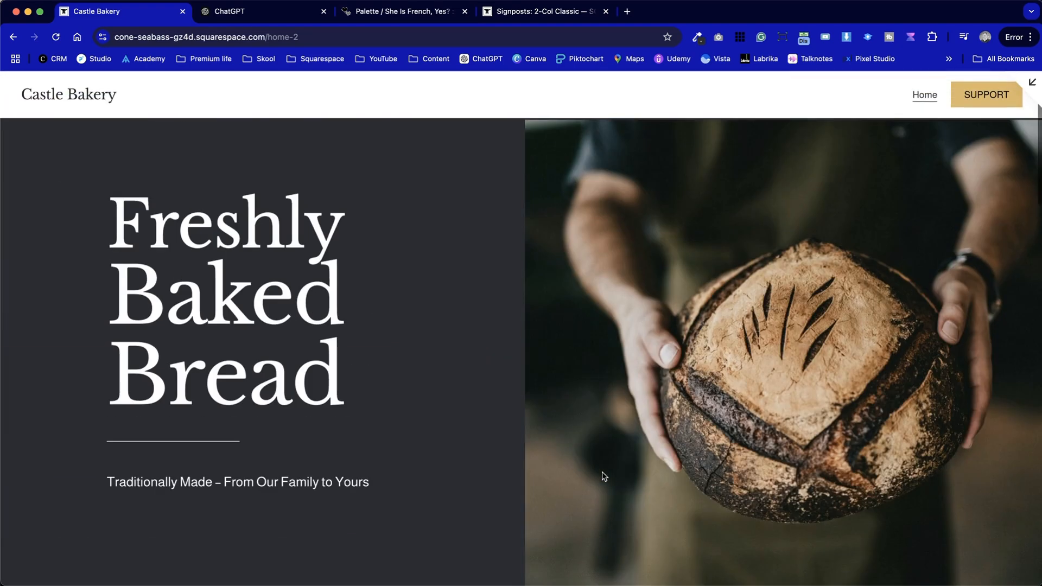
scroll(604, 476, down, 8)
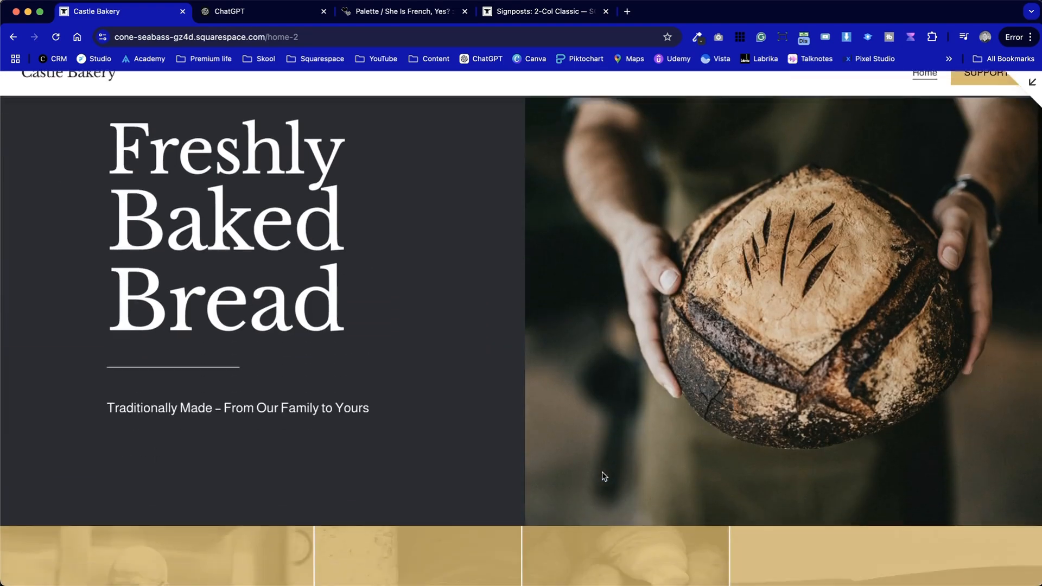
scroll(604, 476, down, 8)
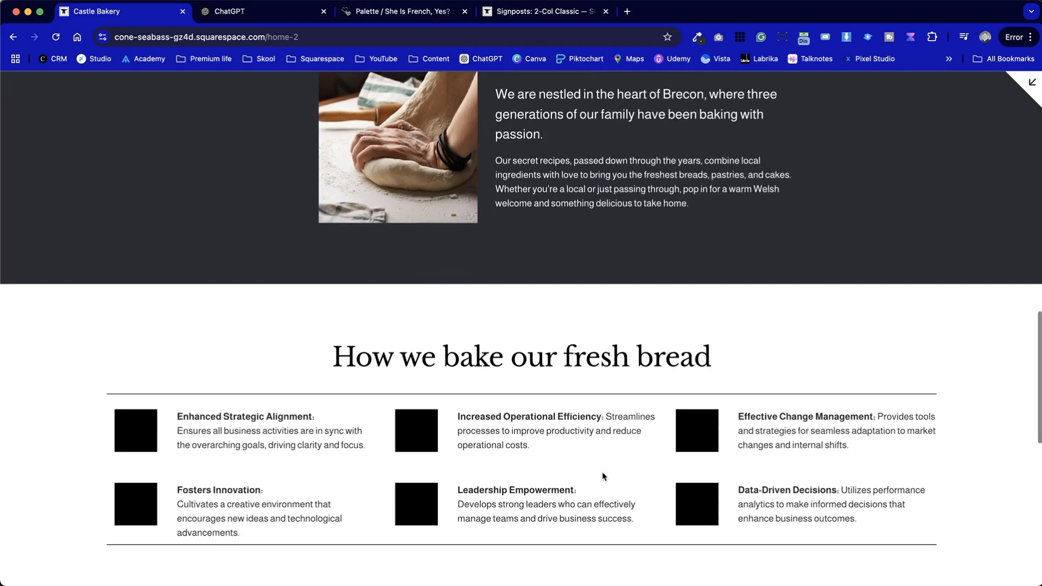
scroll(603, 476, down, 5)
scroll(604, 476, up, 10)
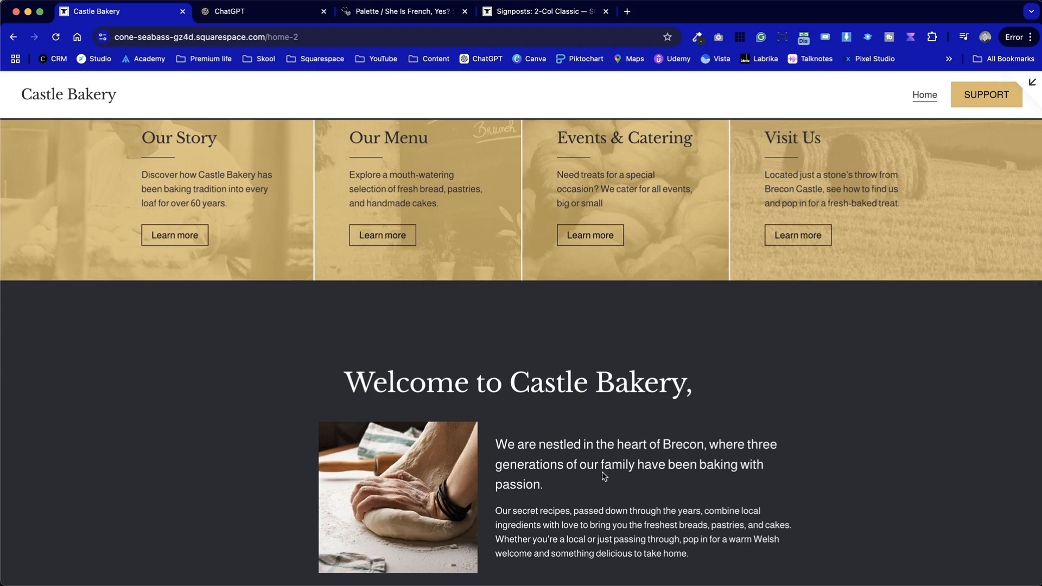
scroll(603, 476, up, 5)
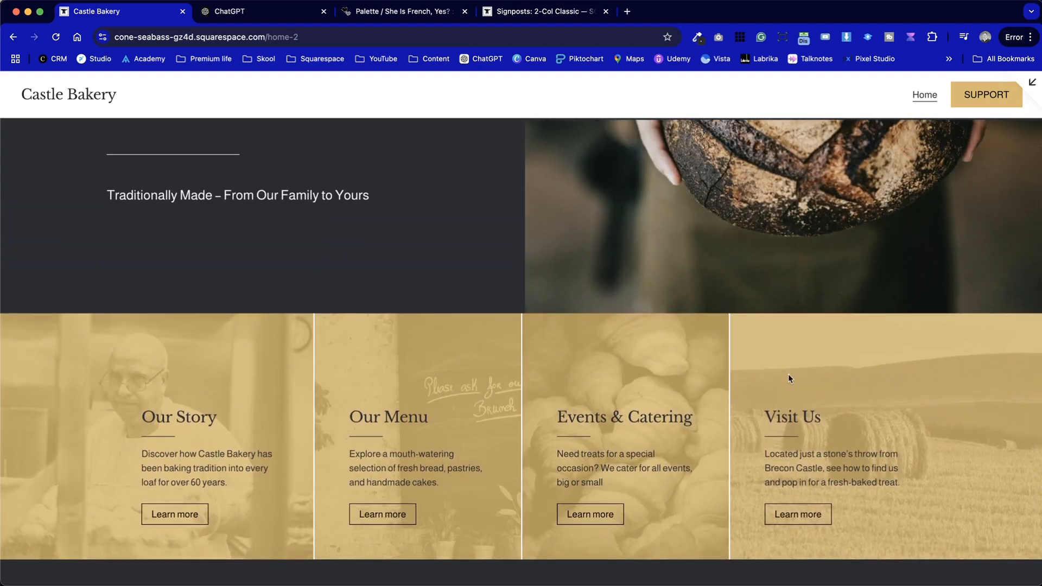
scroll(789, 375, up, 4)
scroll(788, 376, down, 5)
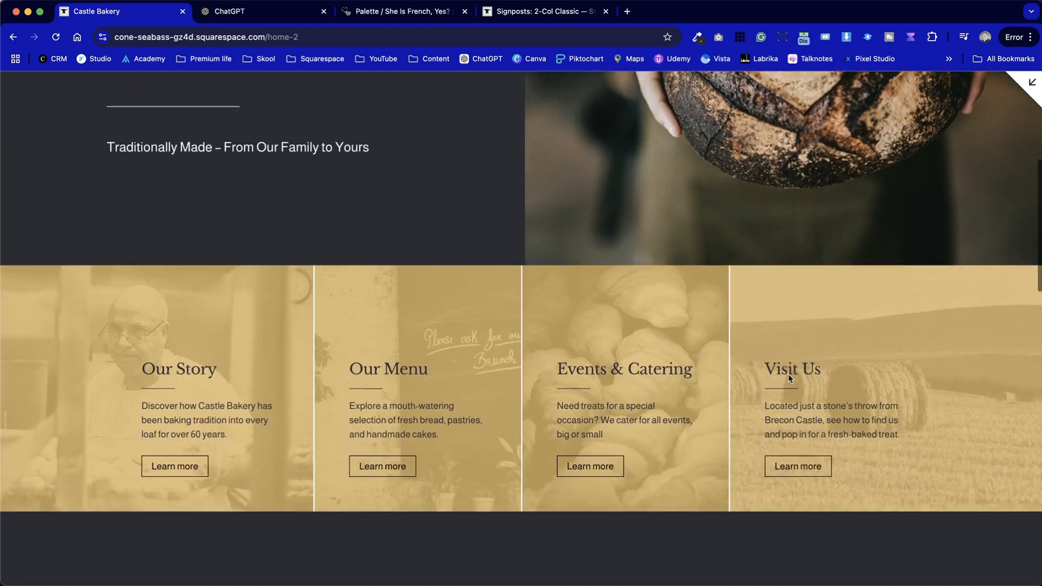
scroll(788, 374, down, 1)
Close the full-width preview and open the Home page for editing
click(1032, 83)
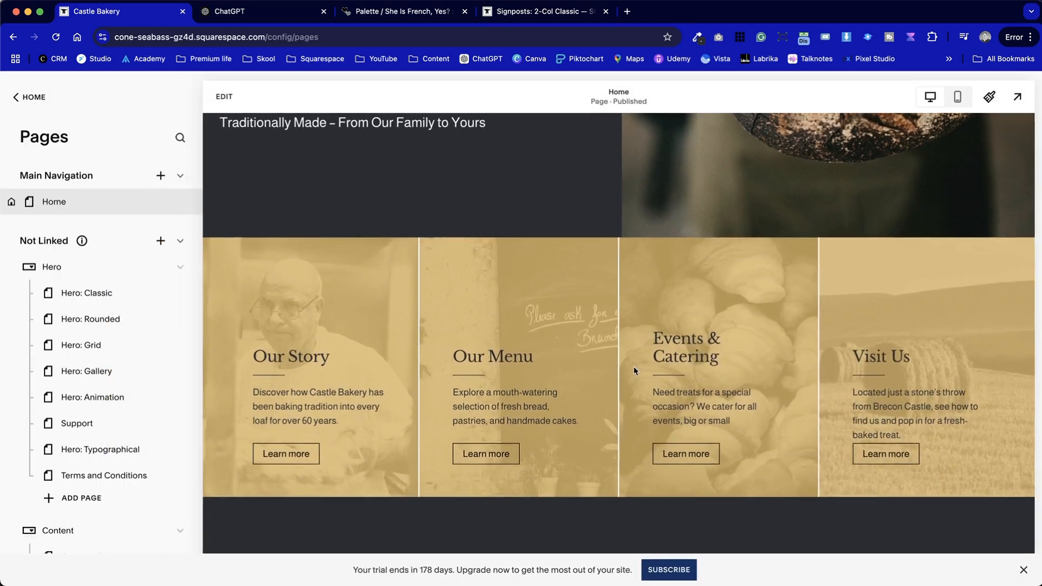
click(224, 97)
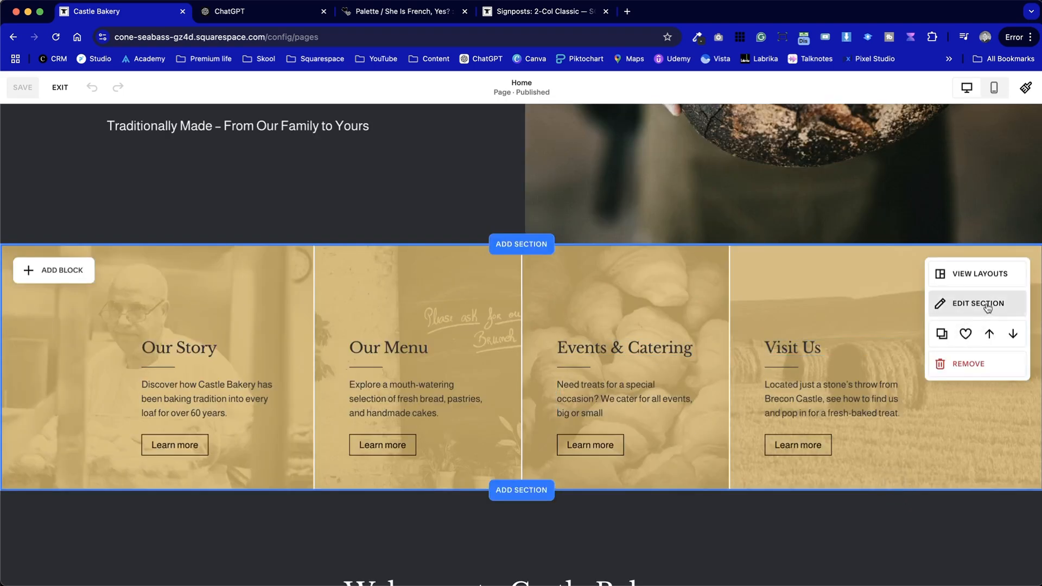
Try the Darkest 2 color theme on the four-card section and undo it
click(987, 306)
click(960, 256)
scroll(961, 456, down, 3)
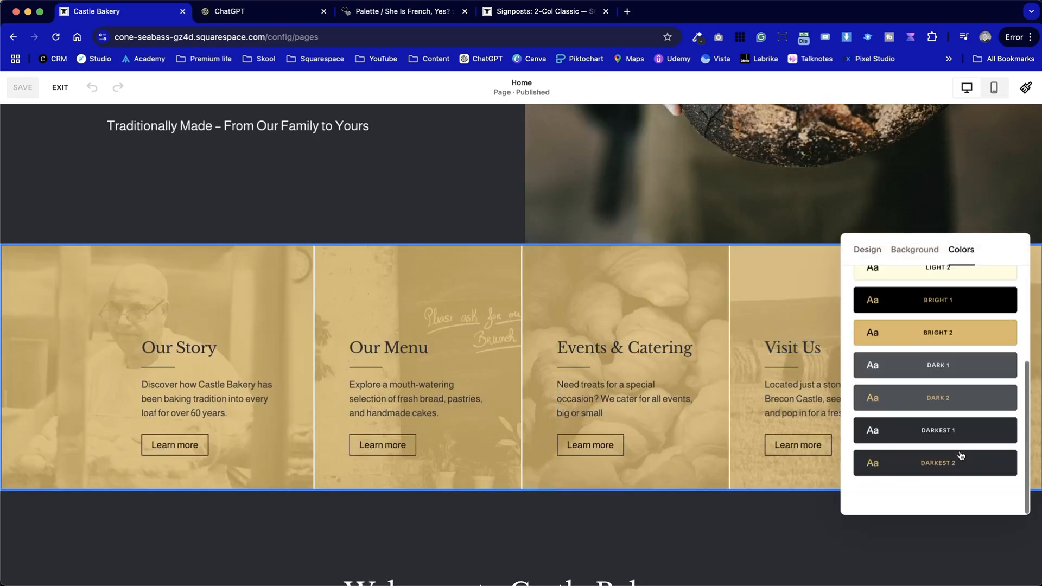
click(962, 458)
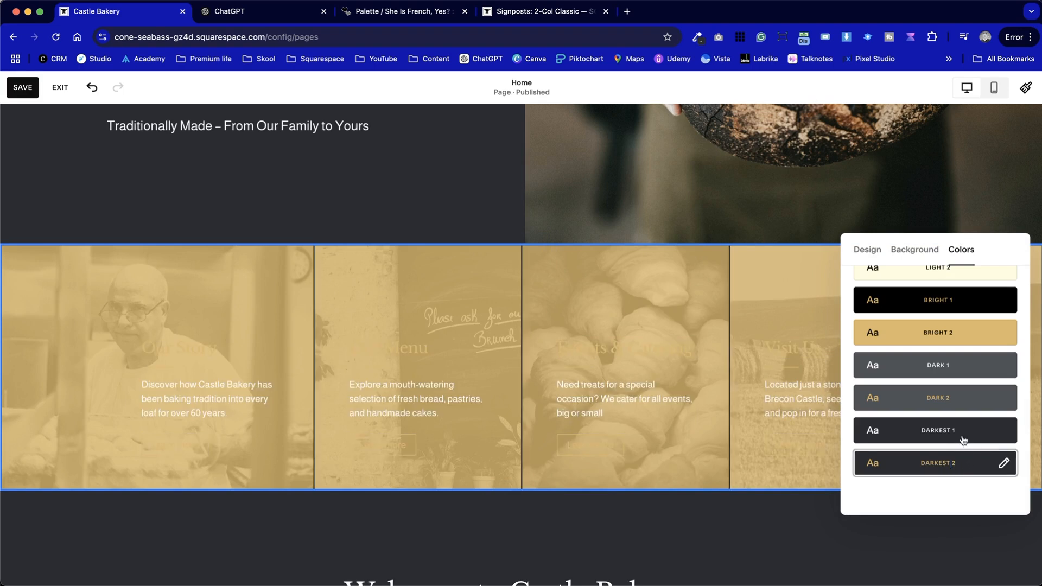
click(493, 500)
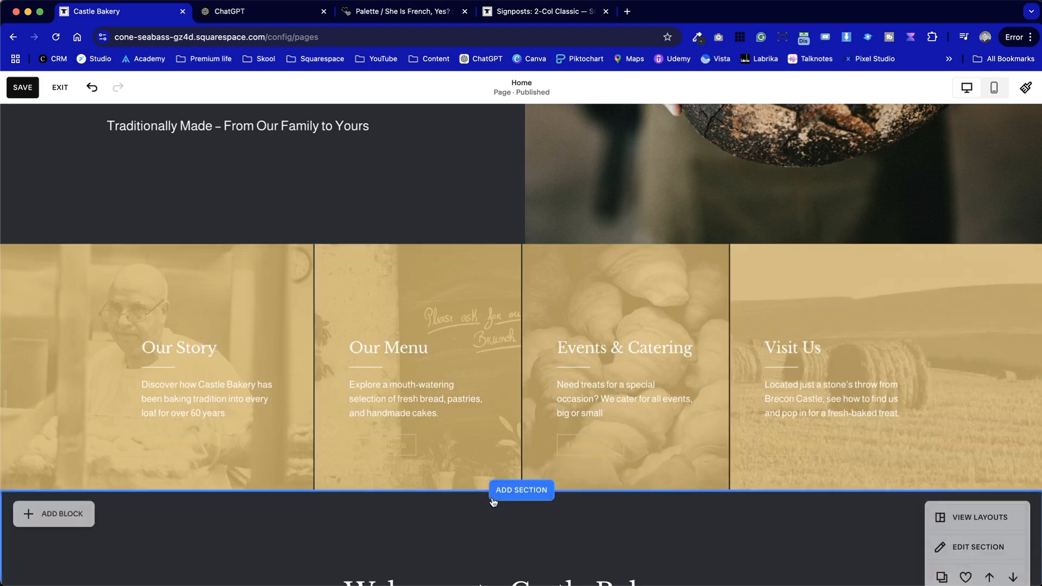
click(163, 349)
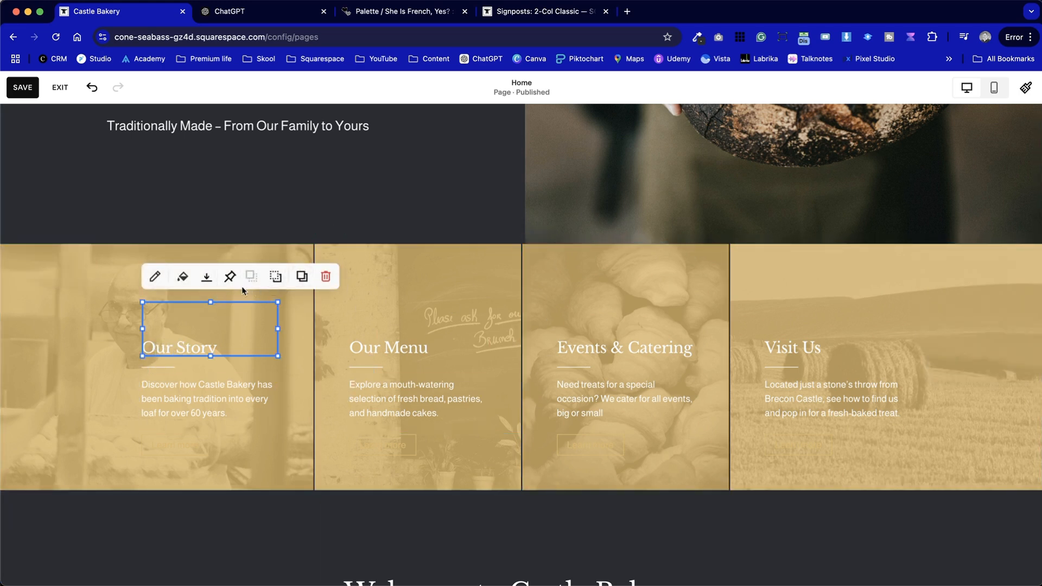
click(182, 277)
key(super+z)
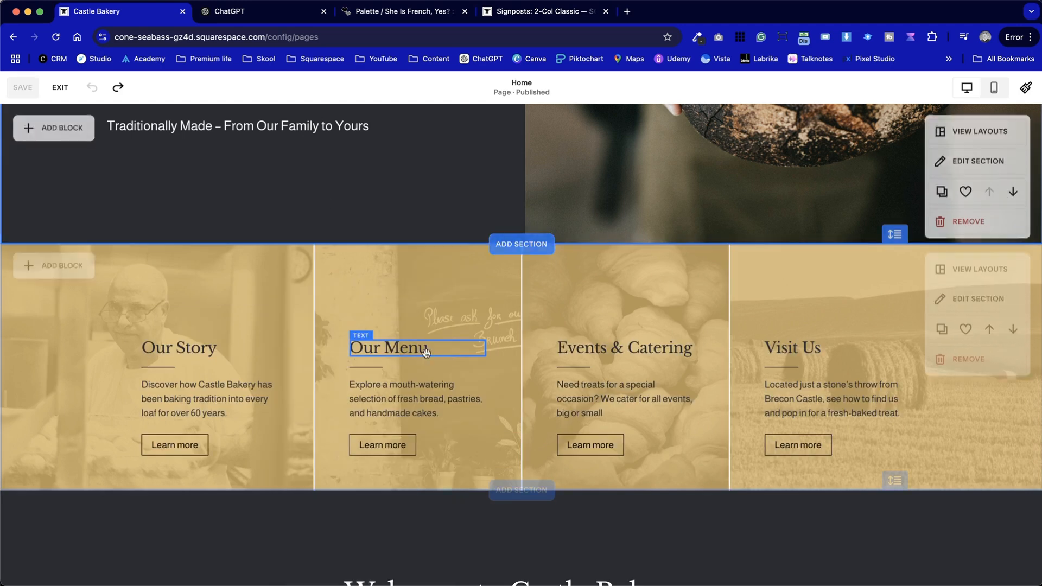
Add a shape block to the four-card section and stretch it to cover the section's full width and height
click(81, 270)
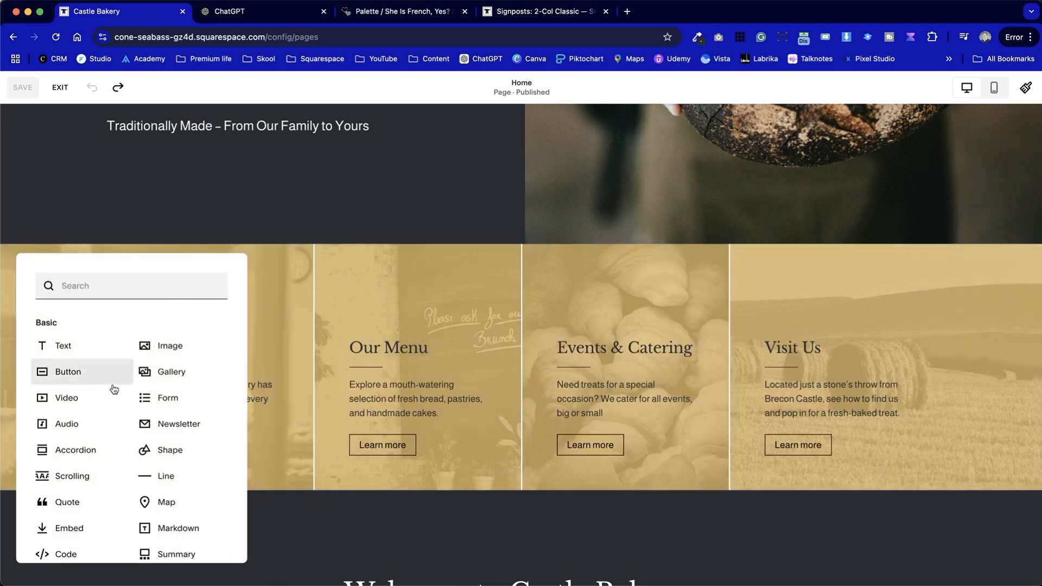
click(163, 449)
drag(176, 340, 82, 275)
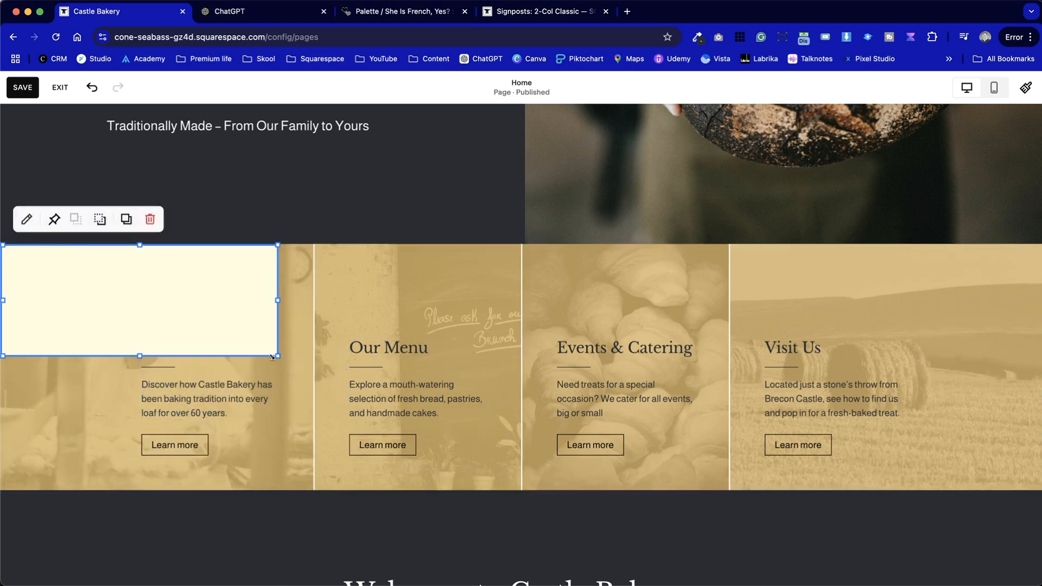
drag(275, 356, 1036, 491)
drag(901, 366, 1040, 367)
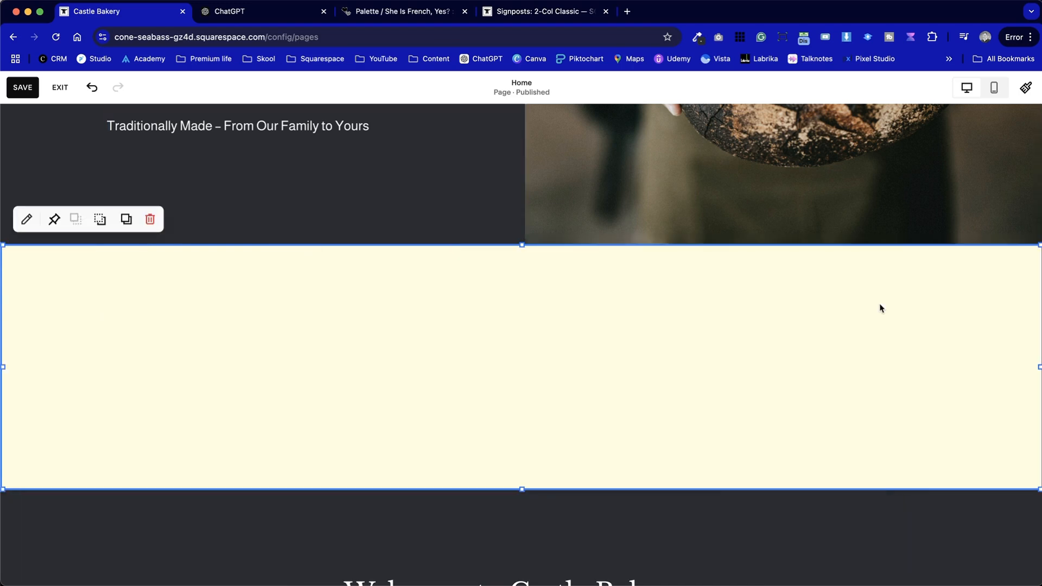
Fill the new shape with the darkest palette color
double_click(149, 248)
click(1007, 481)
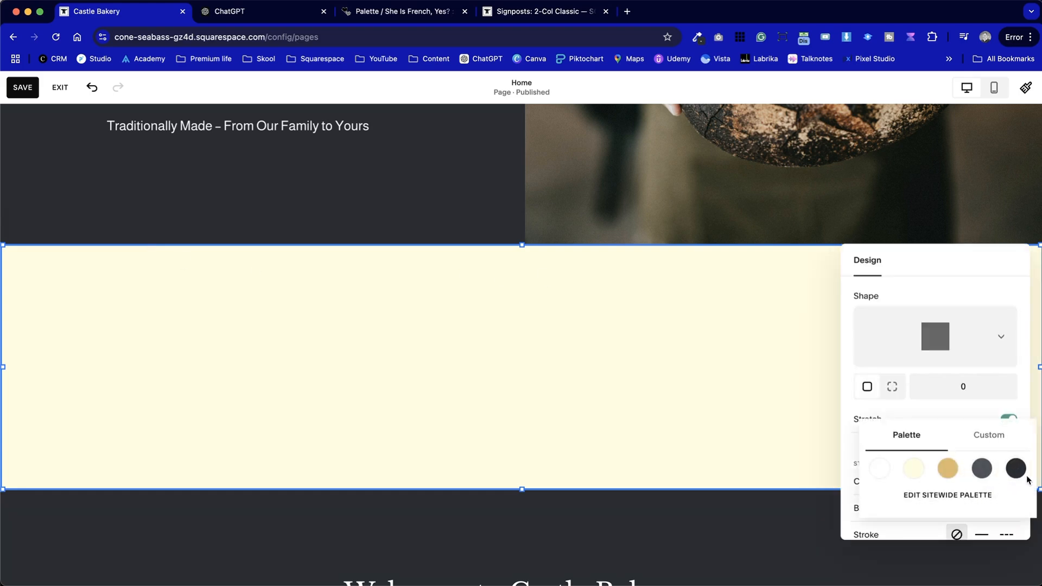
click(1015, 468)
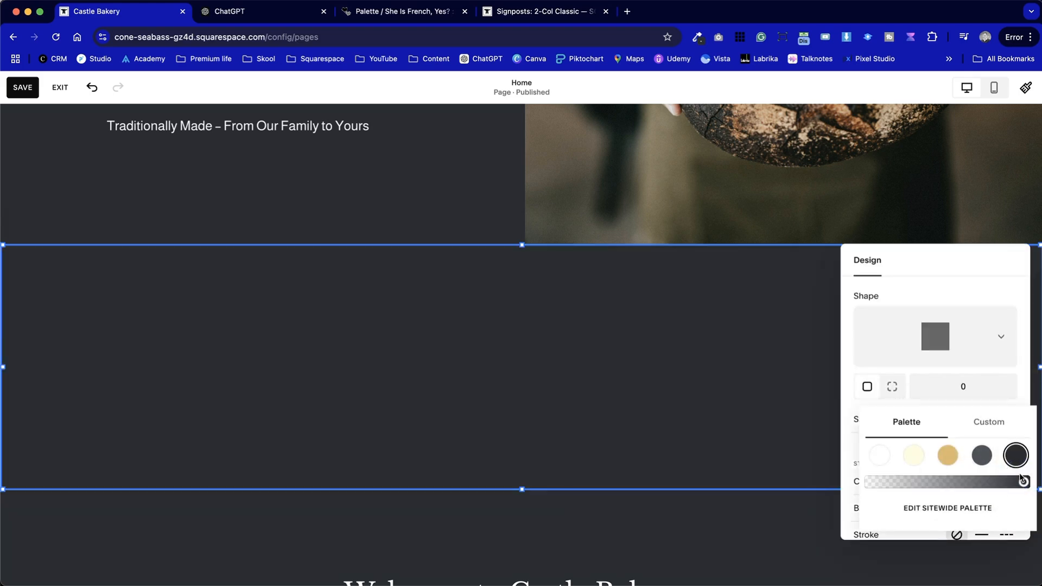
click(384, 196)
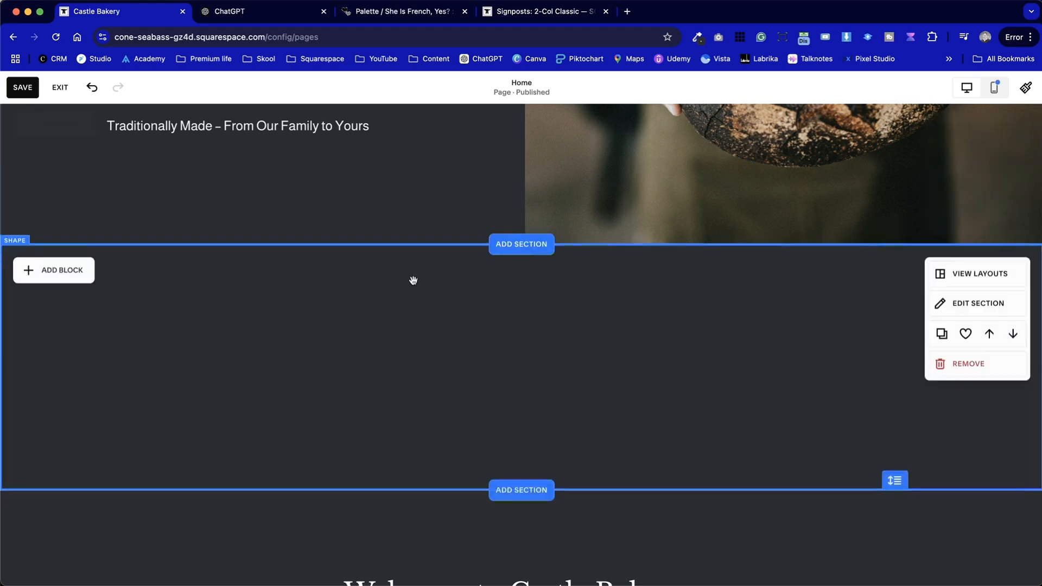
Send the dark shape backward behind all the card images and text, leaving it as the section's backdrop
click(413, 280)
click(99, 223)
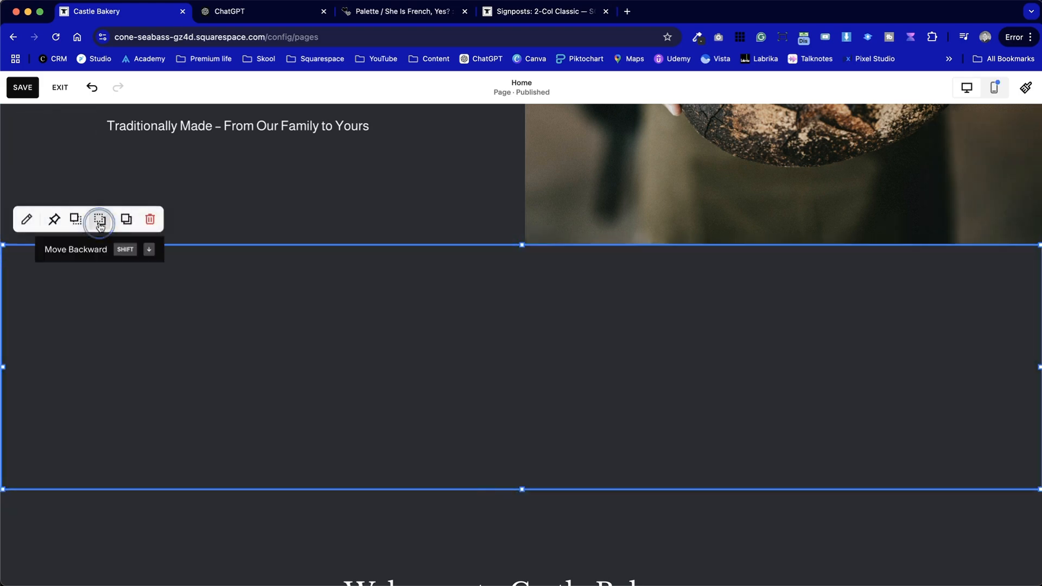
click(100, 222)
click(99, 223)
click(99, 222)
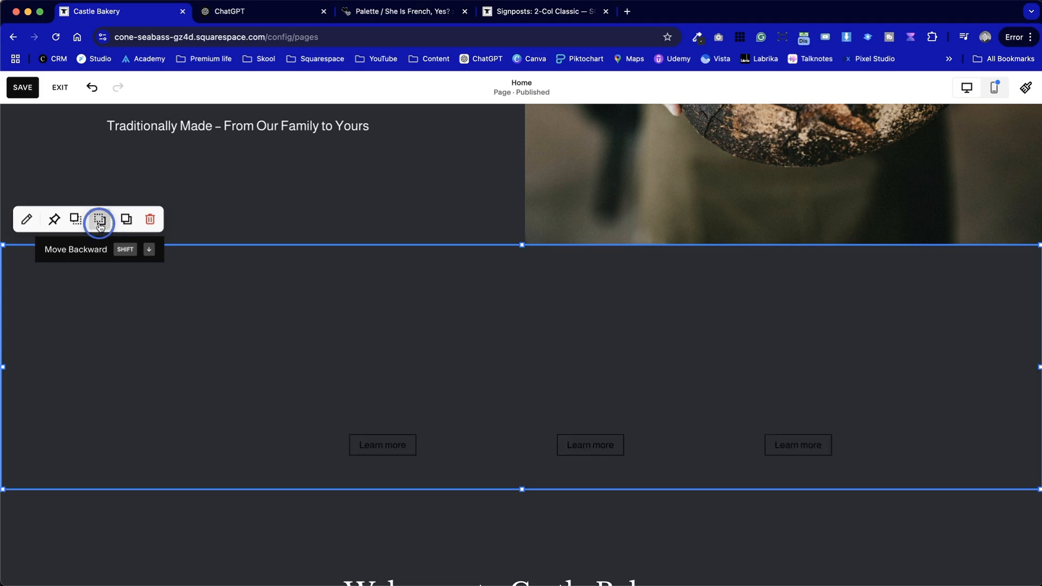
click(99, 223)
click(100, 222)
click(100, 223)
click(99, 222)
click(99, 223)
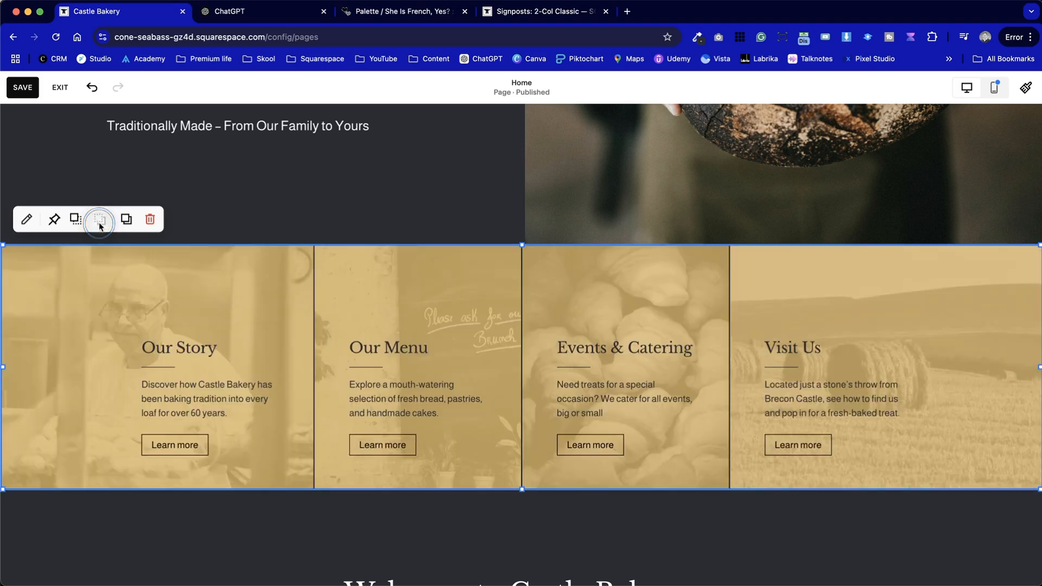
click(100, 349)
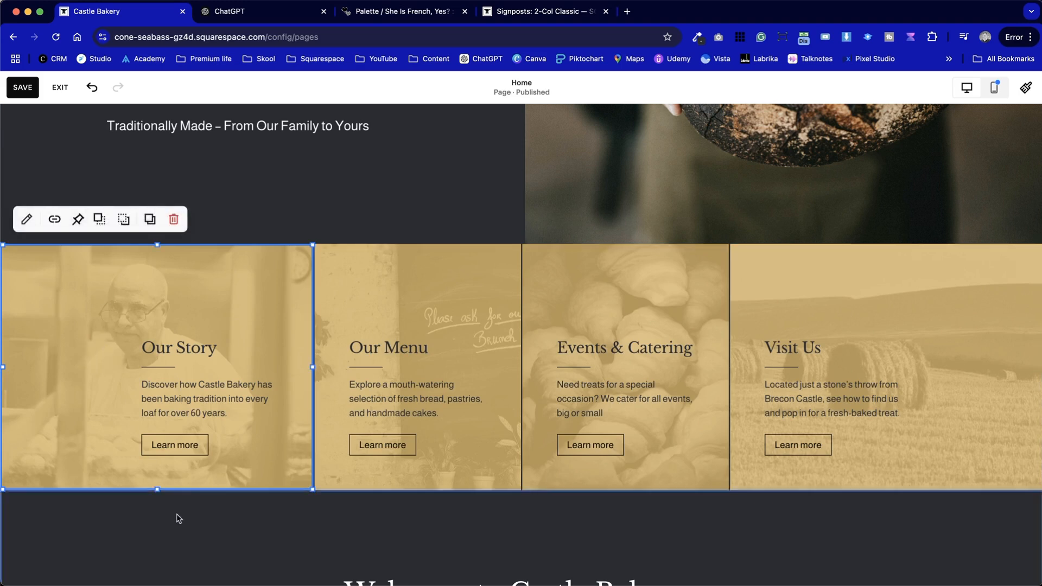
Examine the four-card section and its dark dividers against the neighbouring hero, welcome and baking sections
scroll(205, 539, down, 3)
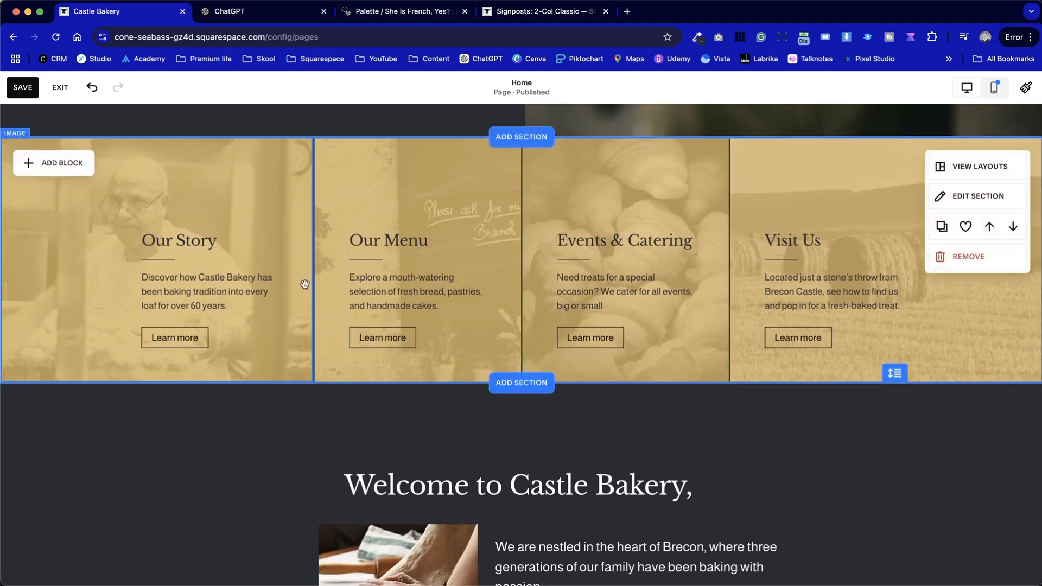
scroll(616, 470, up, 5)
scroll(616, 470, up, 4)
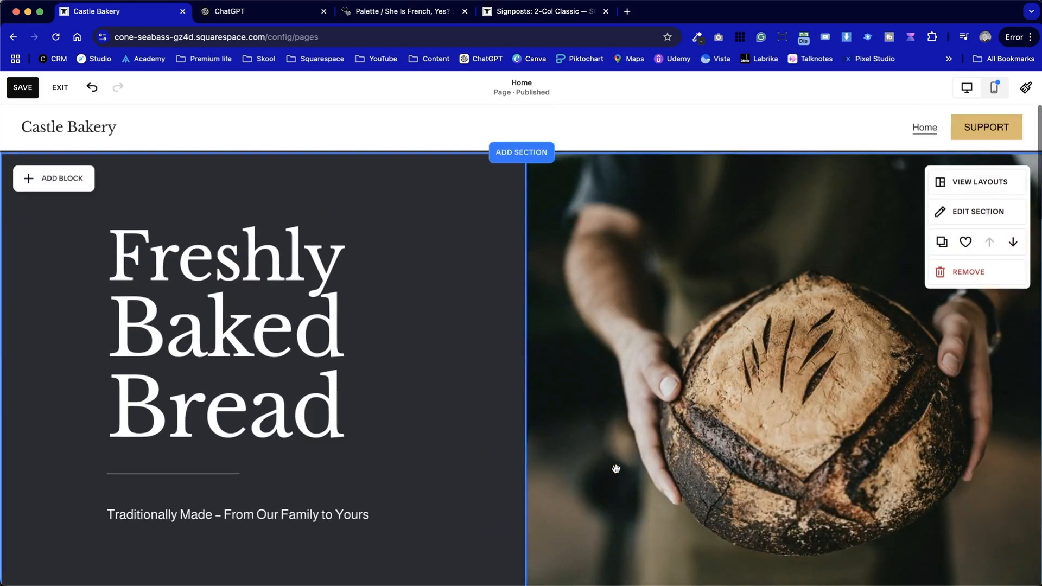
scroll(615, 470, down, 15)
scroll(616, 468, down, 15)
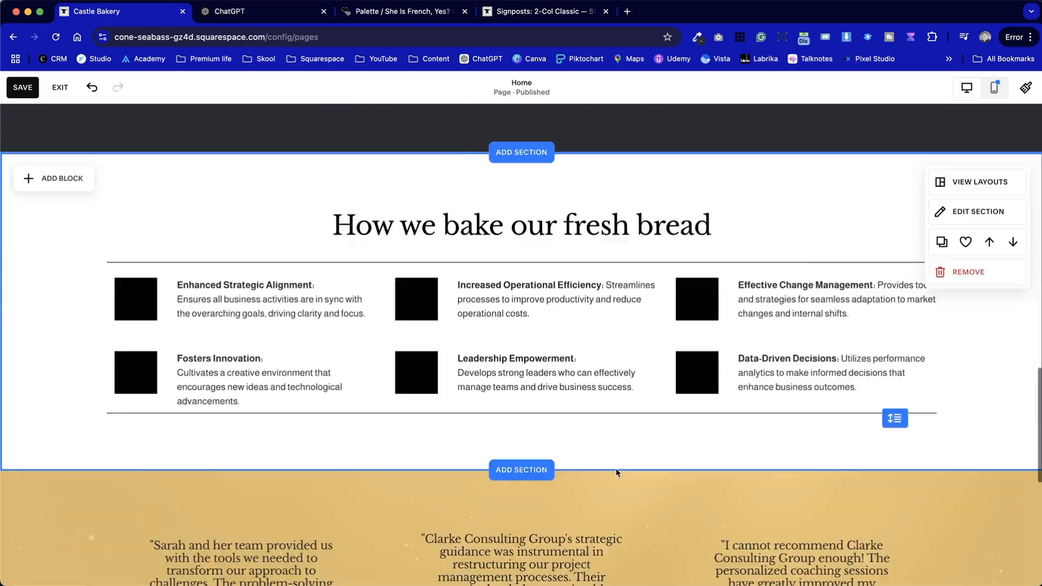
scroll(616, 468, up, 15)
scroll(616, 468, up, 2)
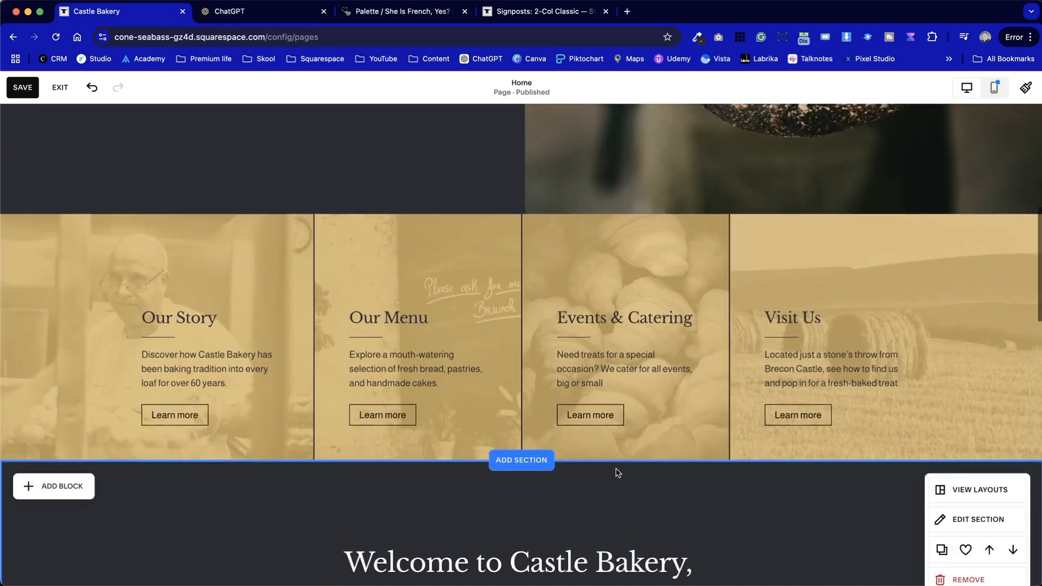
scroll(616, 468, up, 1)
scroll(616, 467, up, 6)
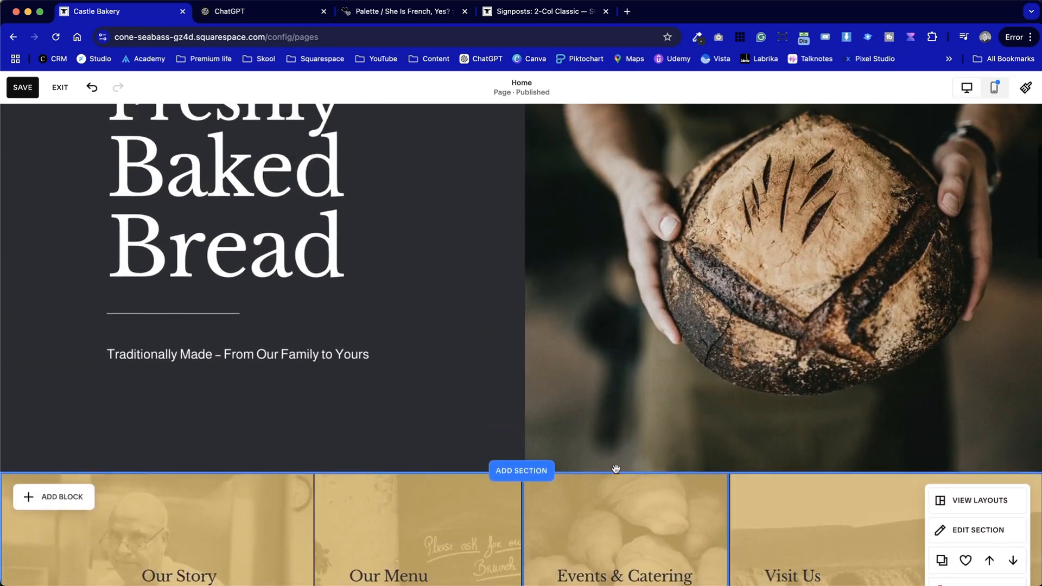
scroll(616, 468, down, 11)
scroll(616, 468, up, 11)
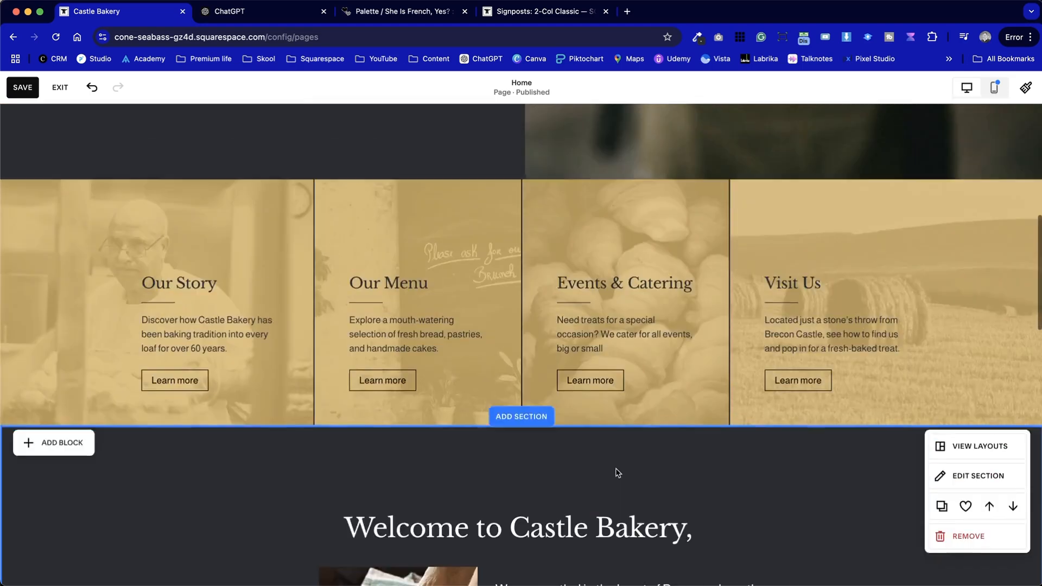
Save the Home page changes and review the hero and four-card sections in the full-width preview
click(31, 90)
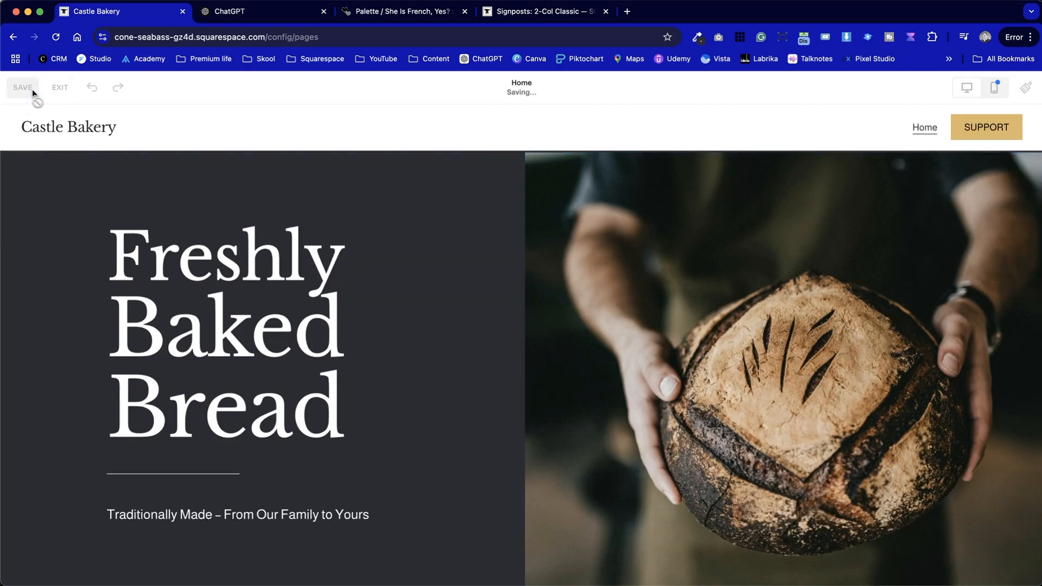
click(58, 88)
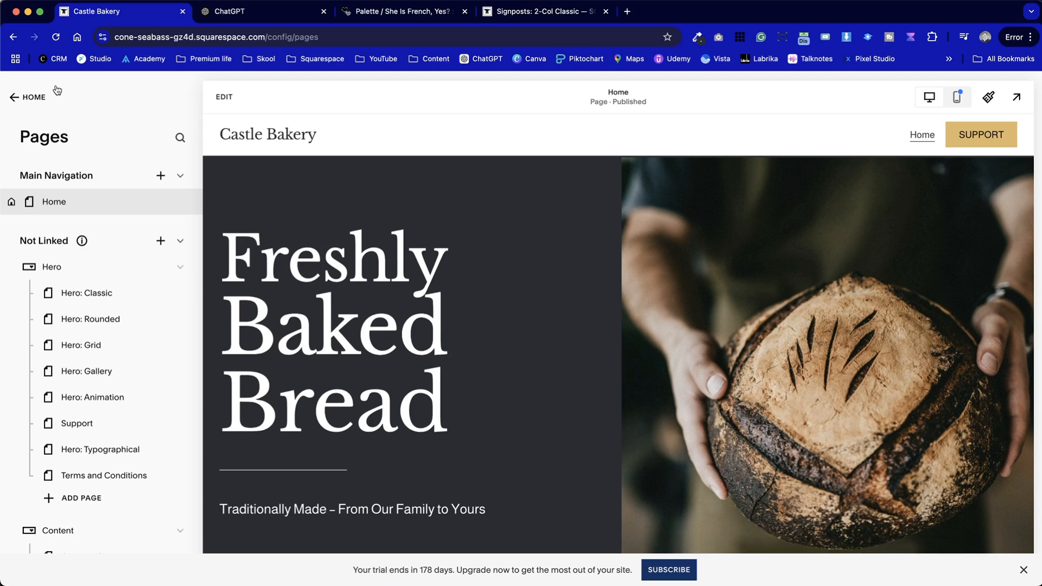
click(1017, 98)
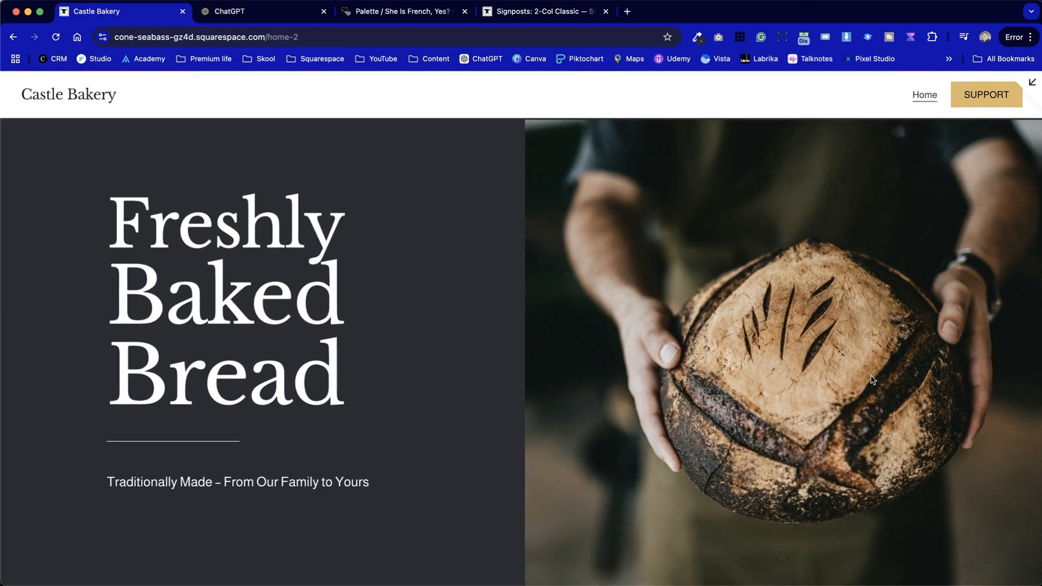
scroll(872, 380, down, 5)
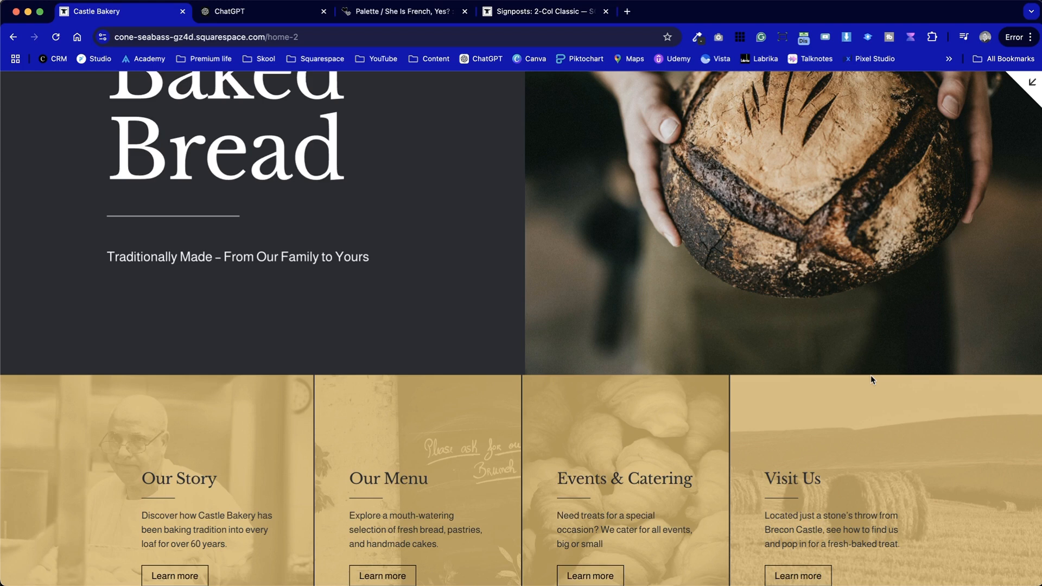
scroll(640, 350, up, 4)
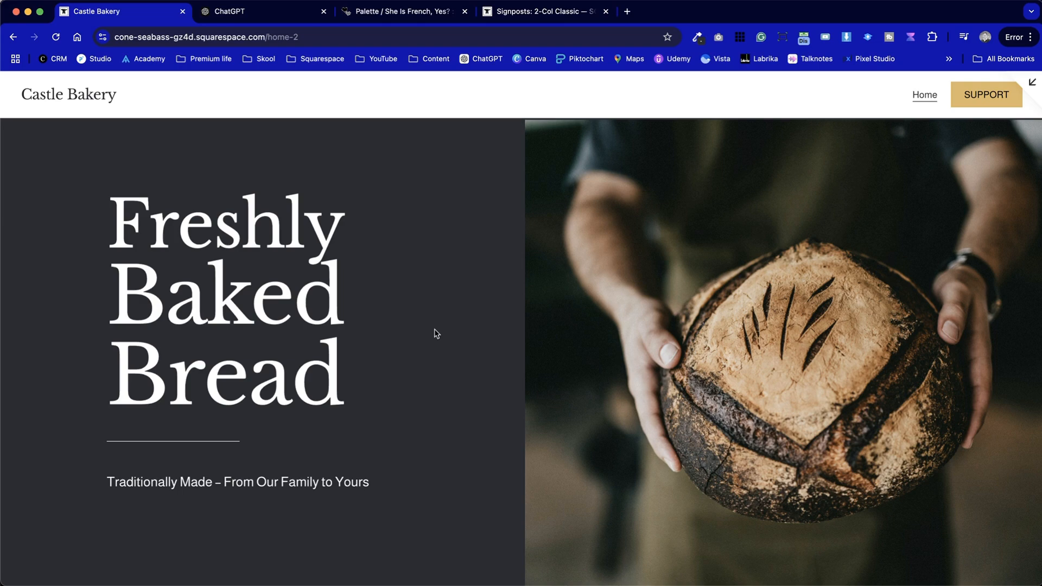
scroll(434, 330, down, 20)
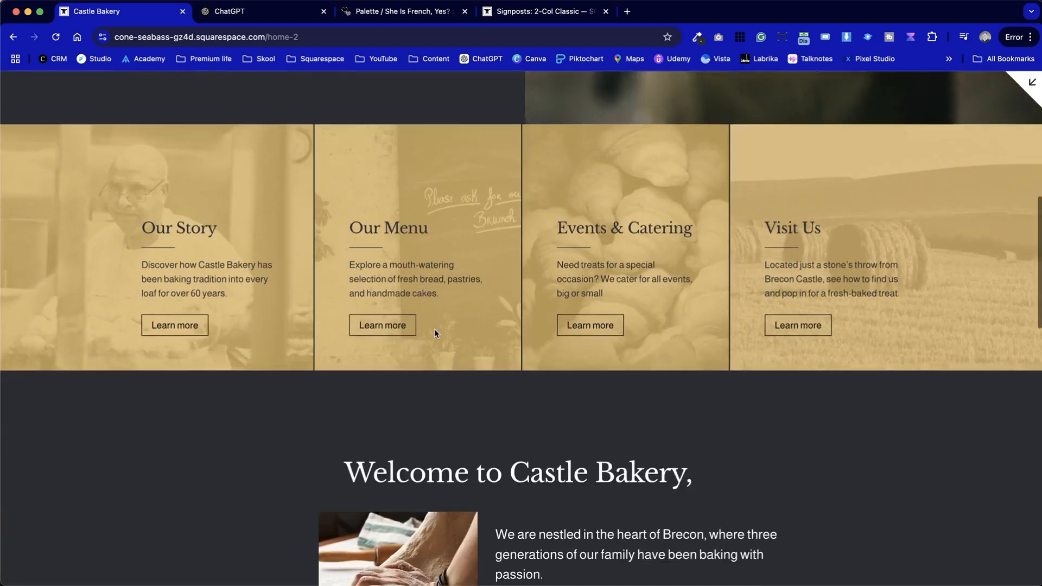
scroll(434, 330, up, 20)
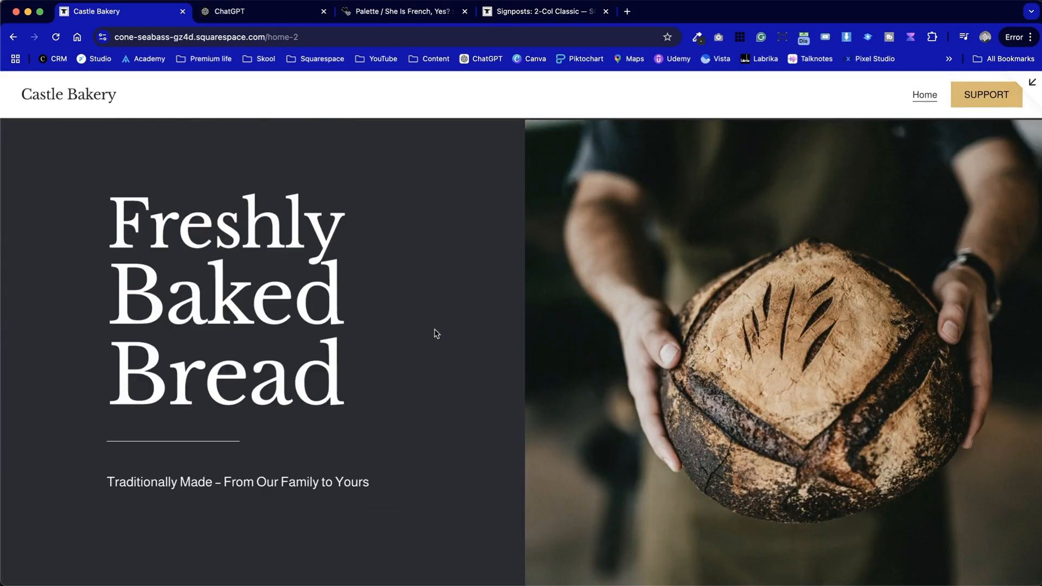